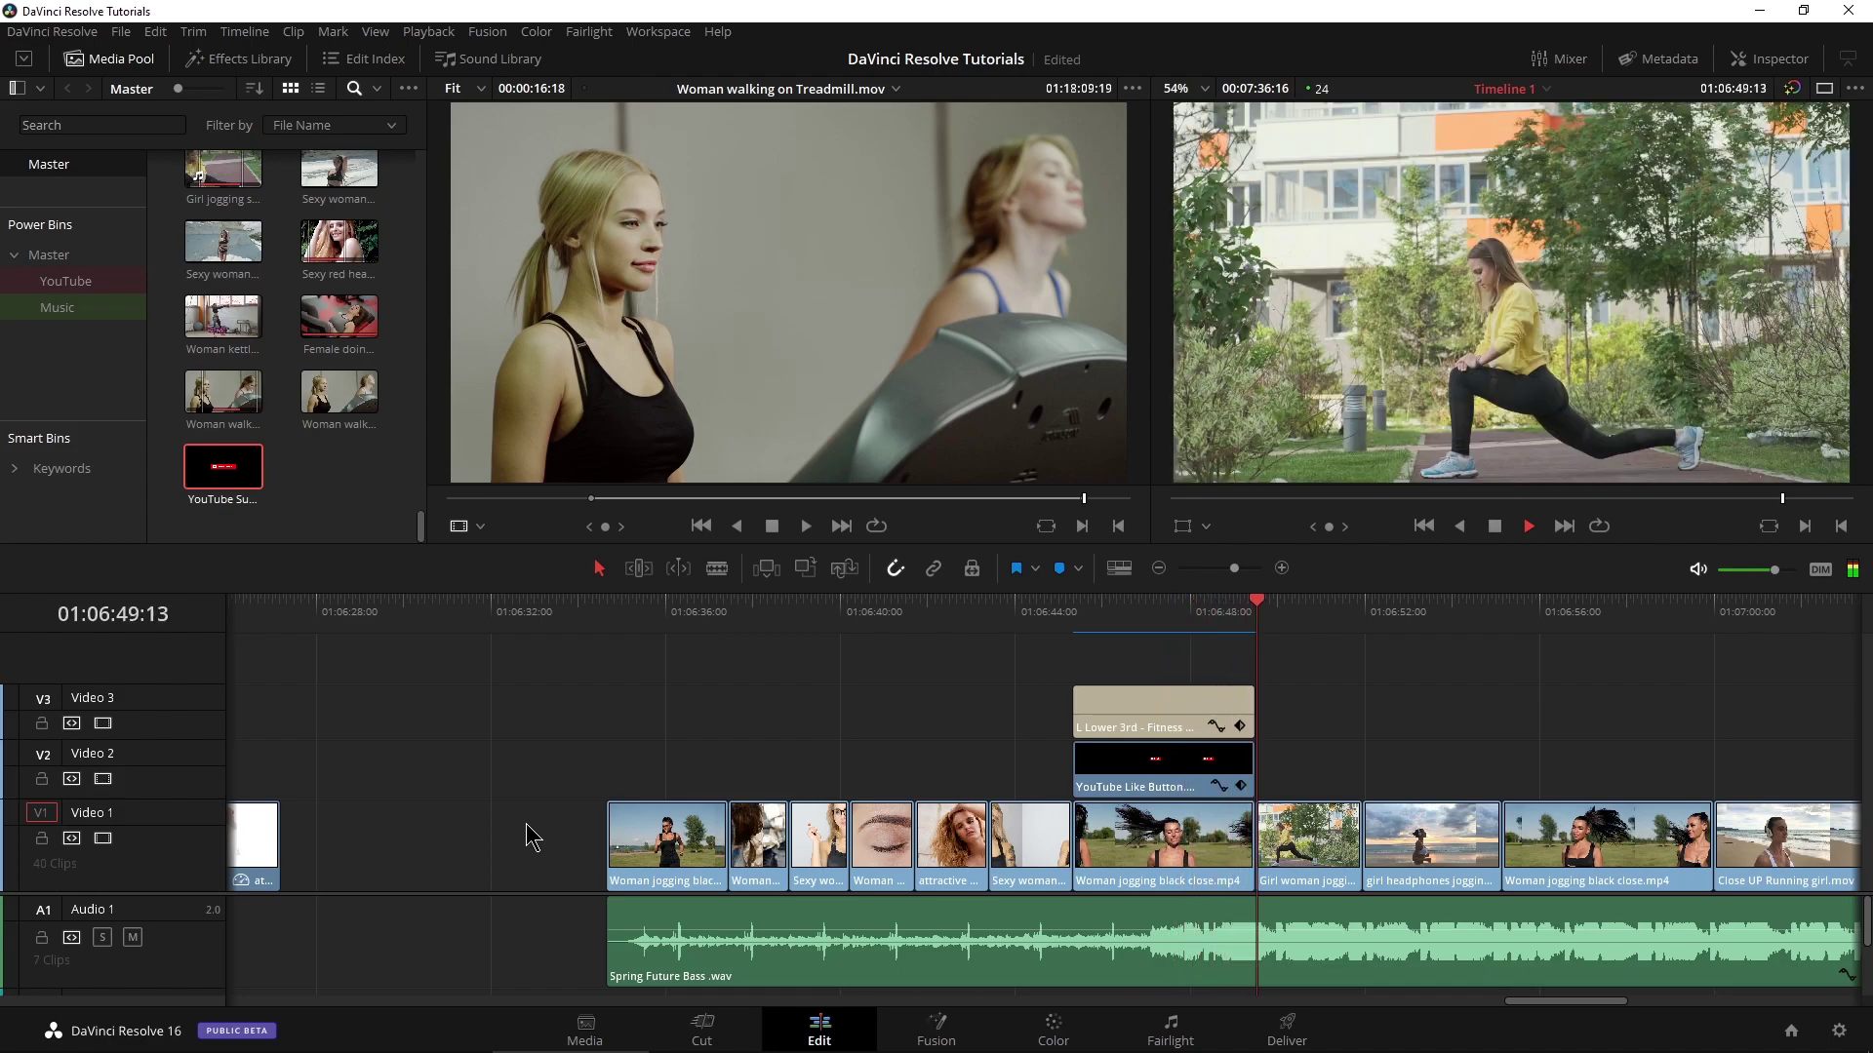
# Play through the LIKE overlay section and zoom the timeline in around the overlay clips
pyautogui.press('space')
pyautogui.click(1214, 614)
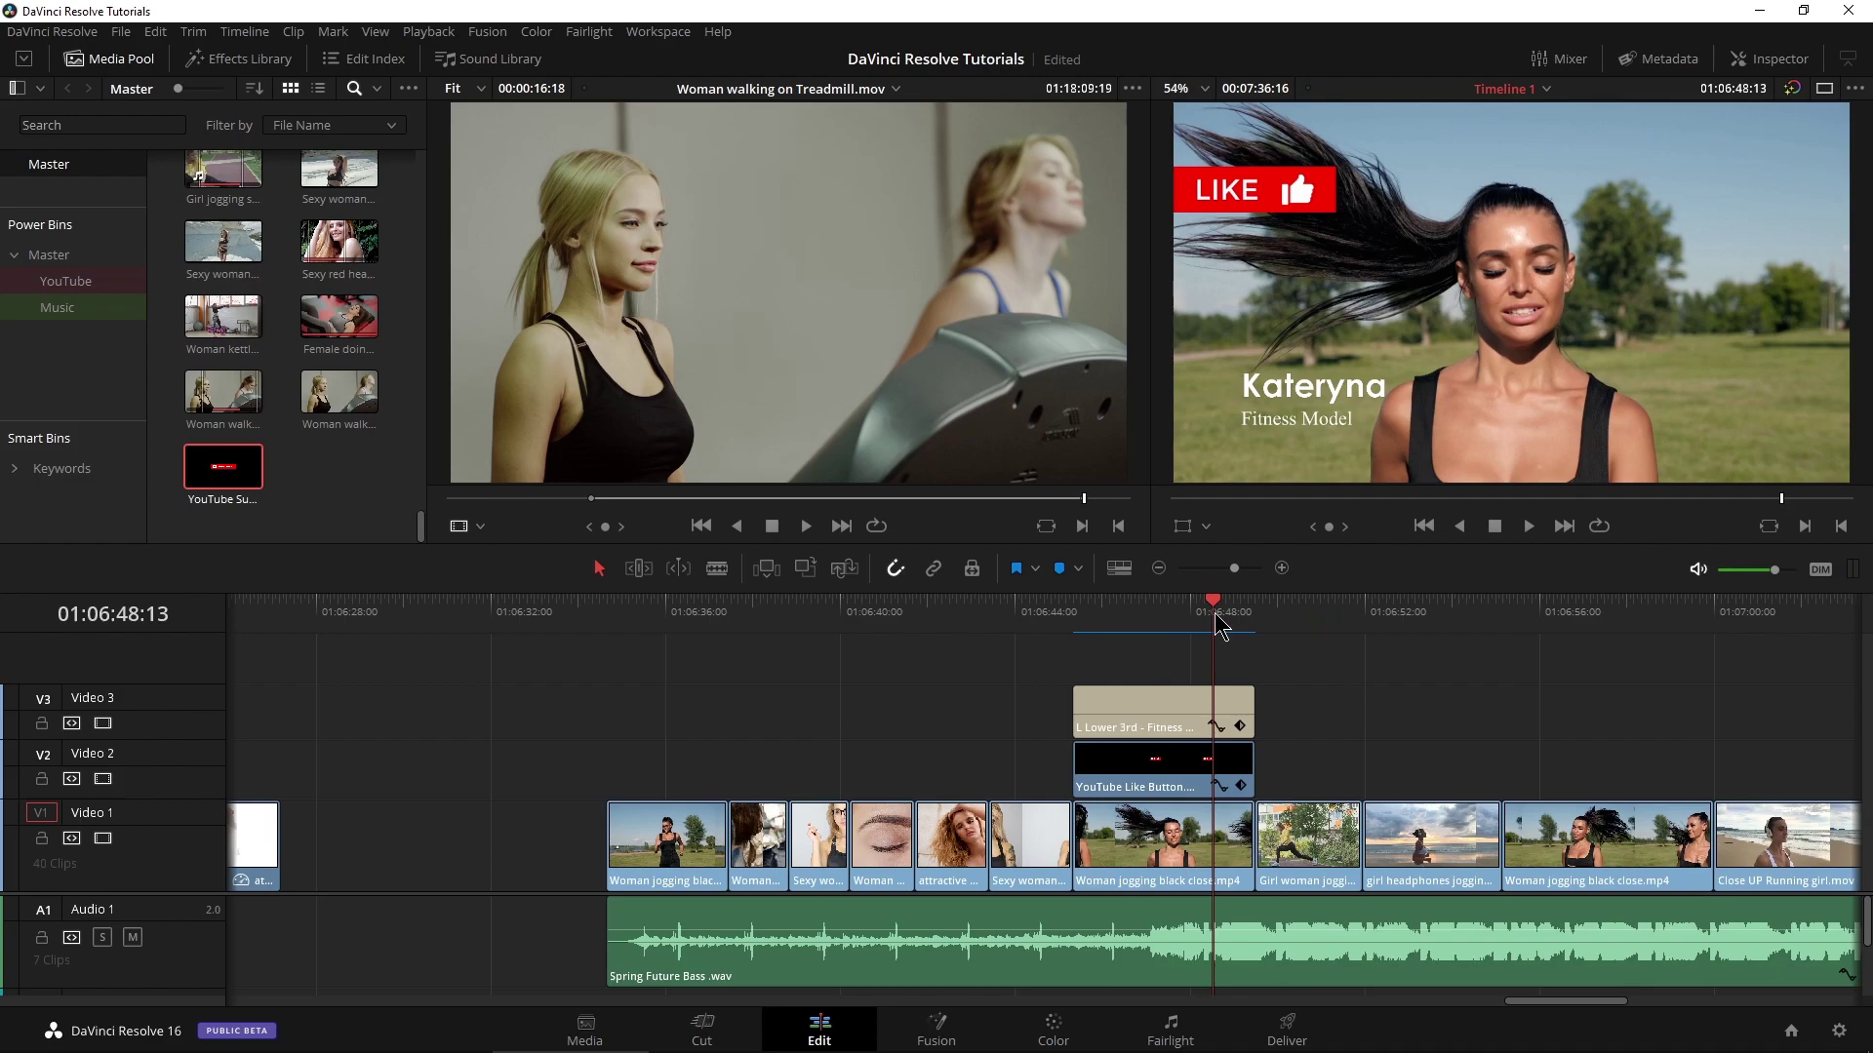
pyautogui.moveTo(1216, 616); pyautogui.dragTo(1174, 616)
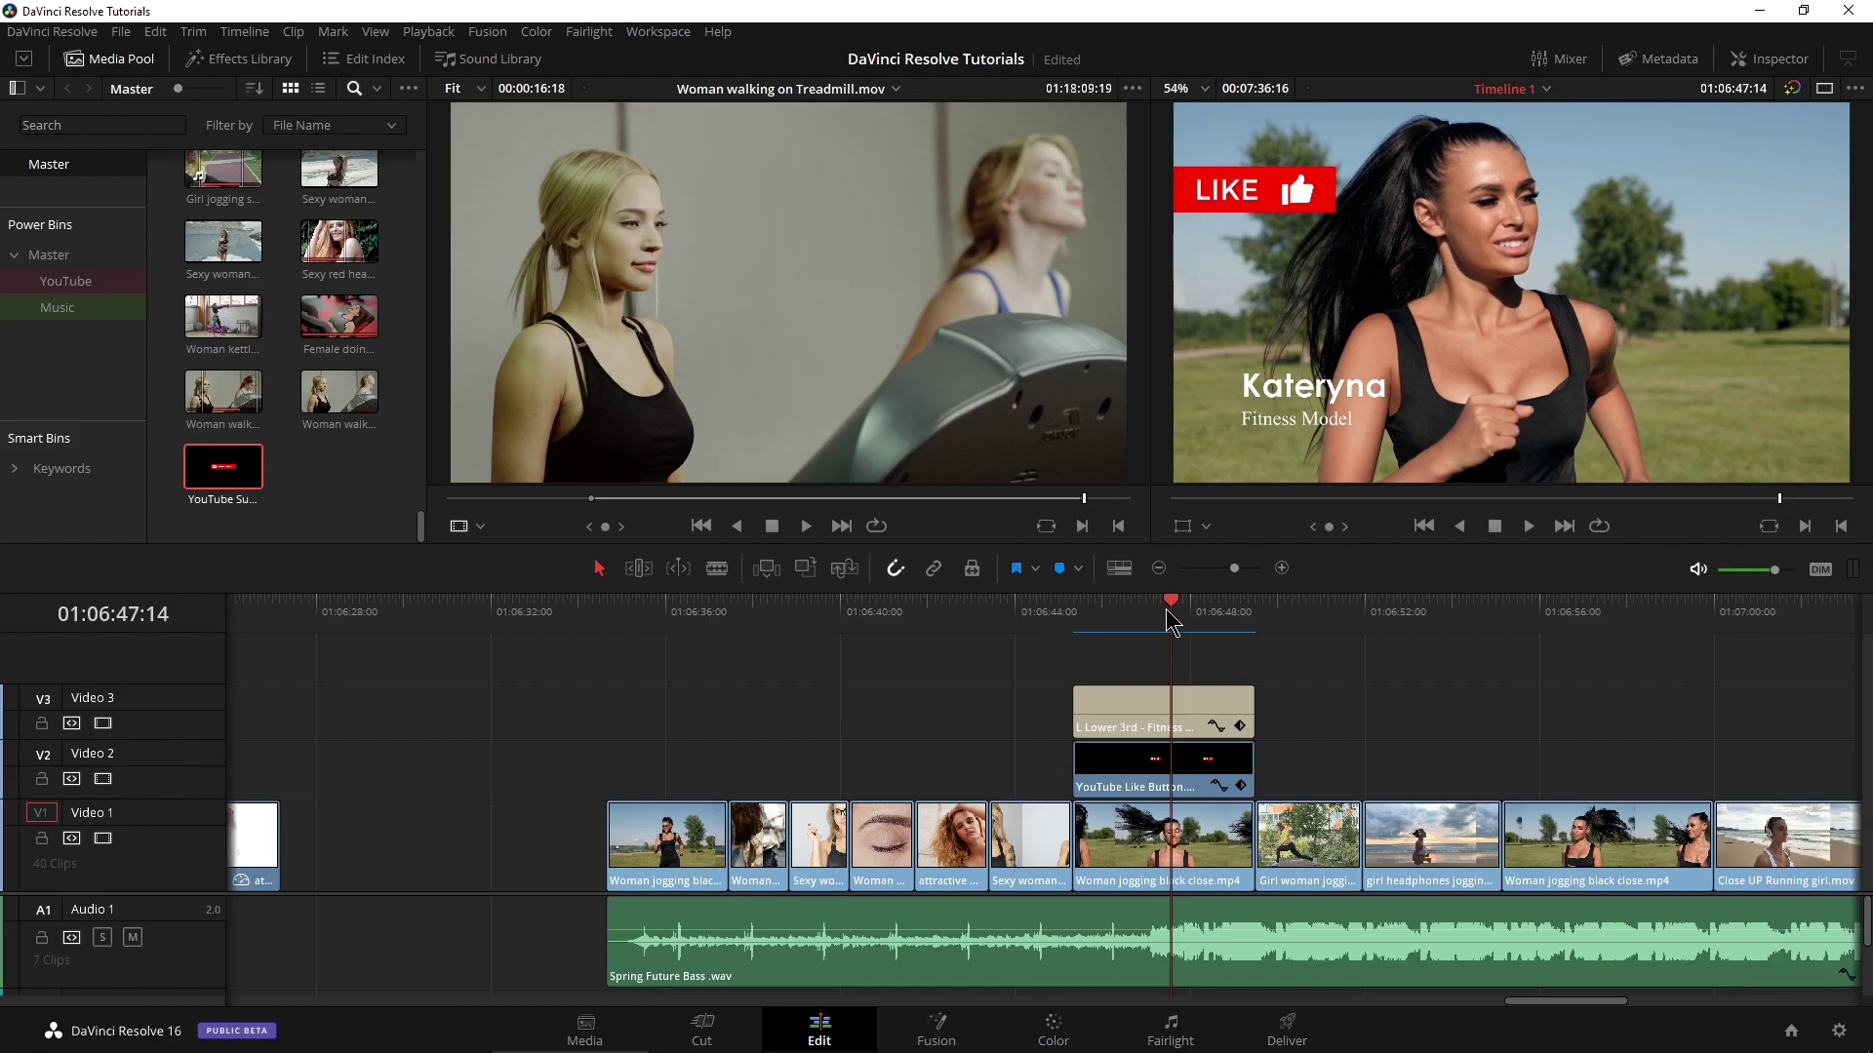
pyautogui.press('space')
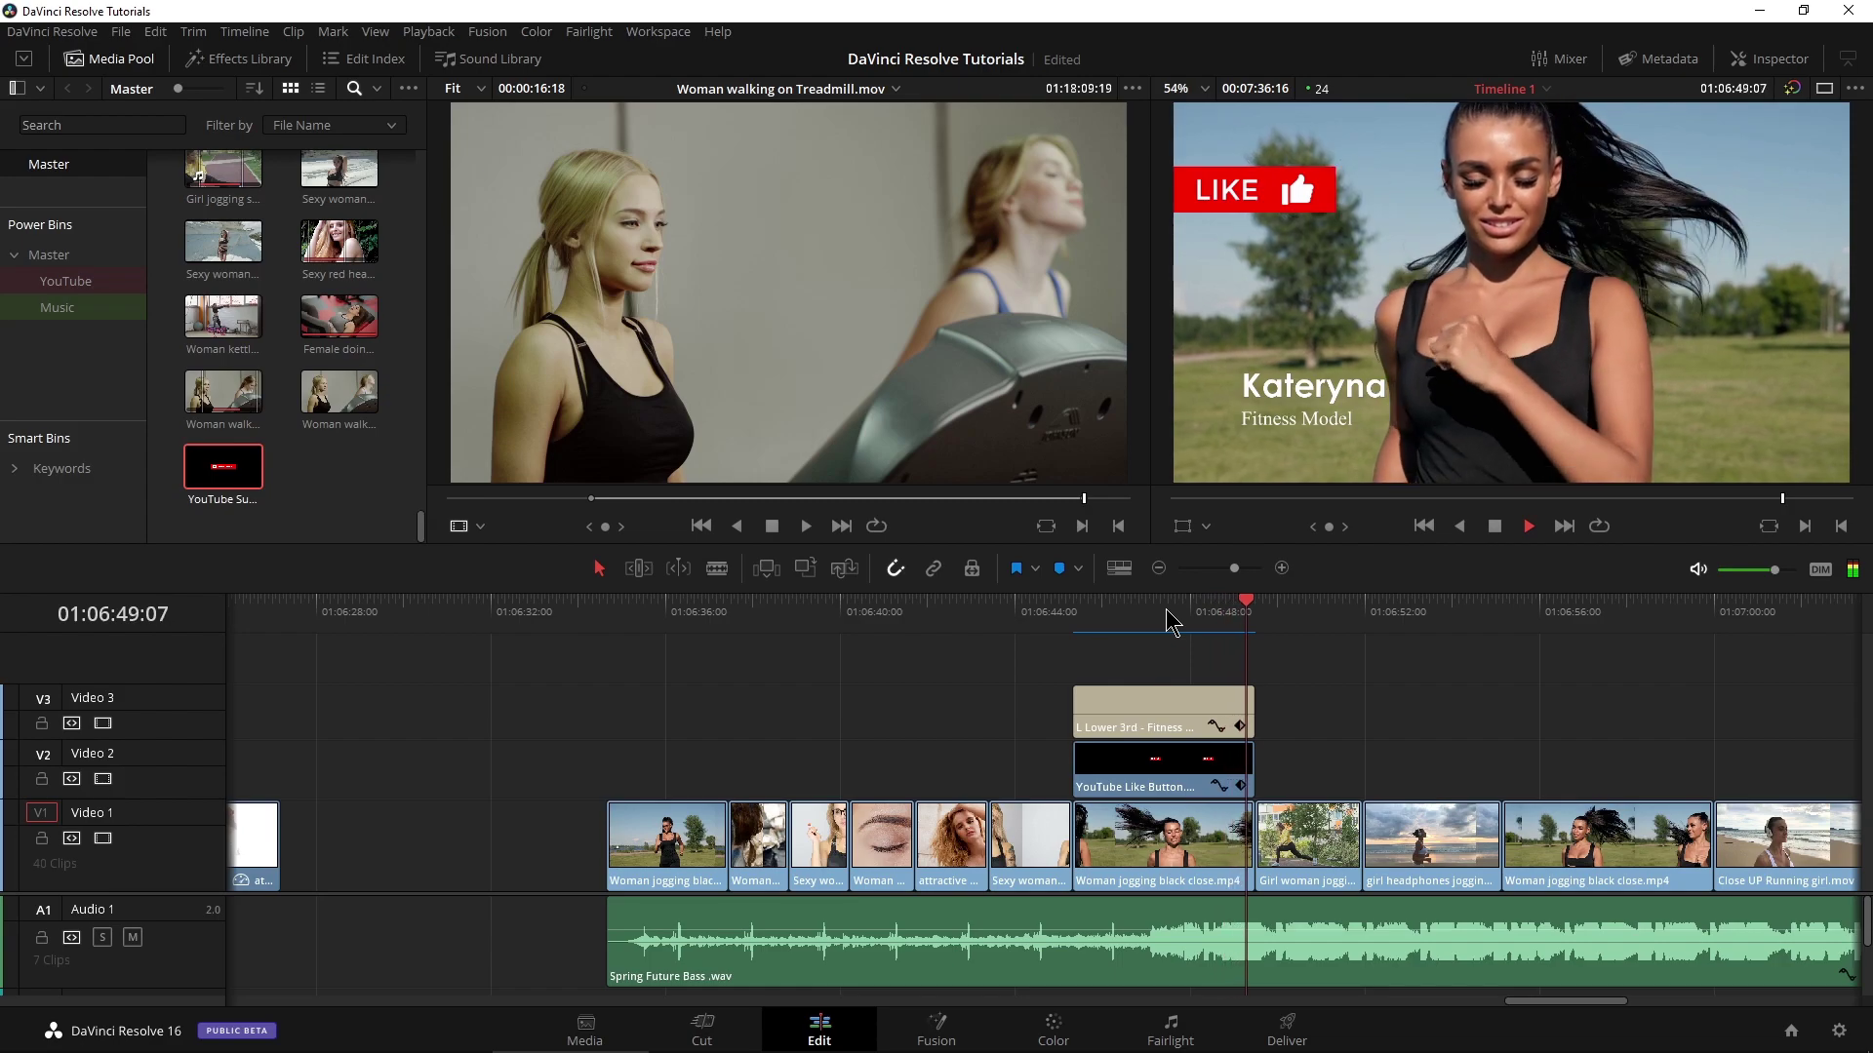
pyautogui.press('space')
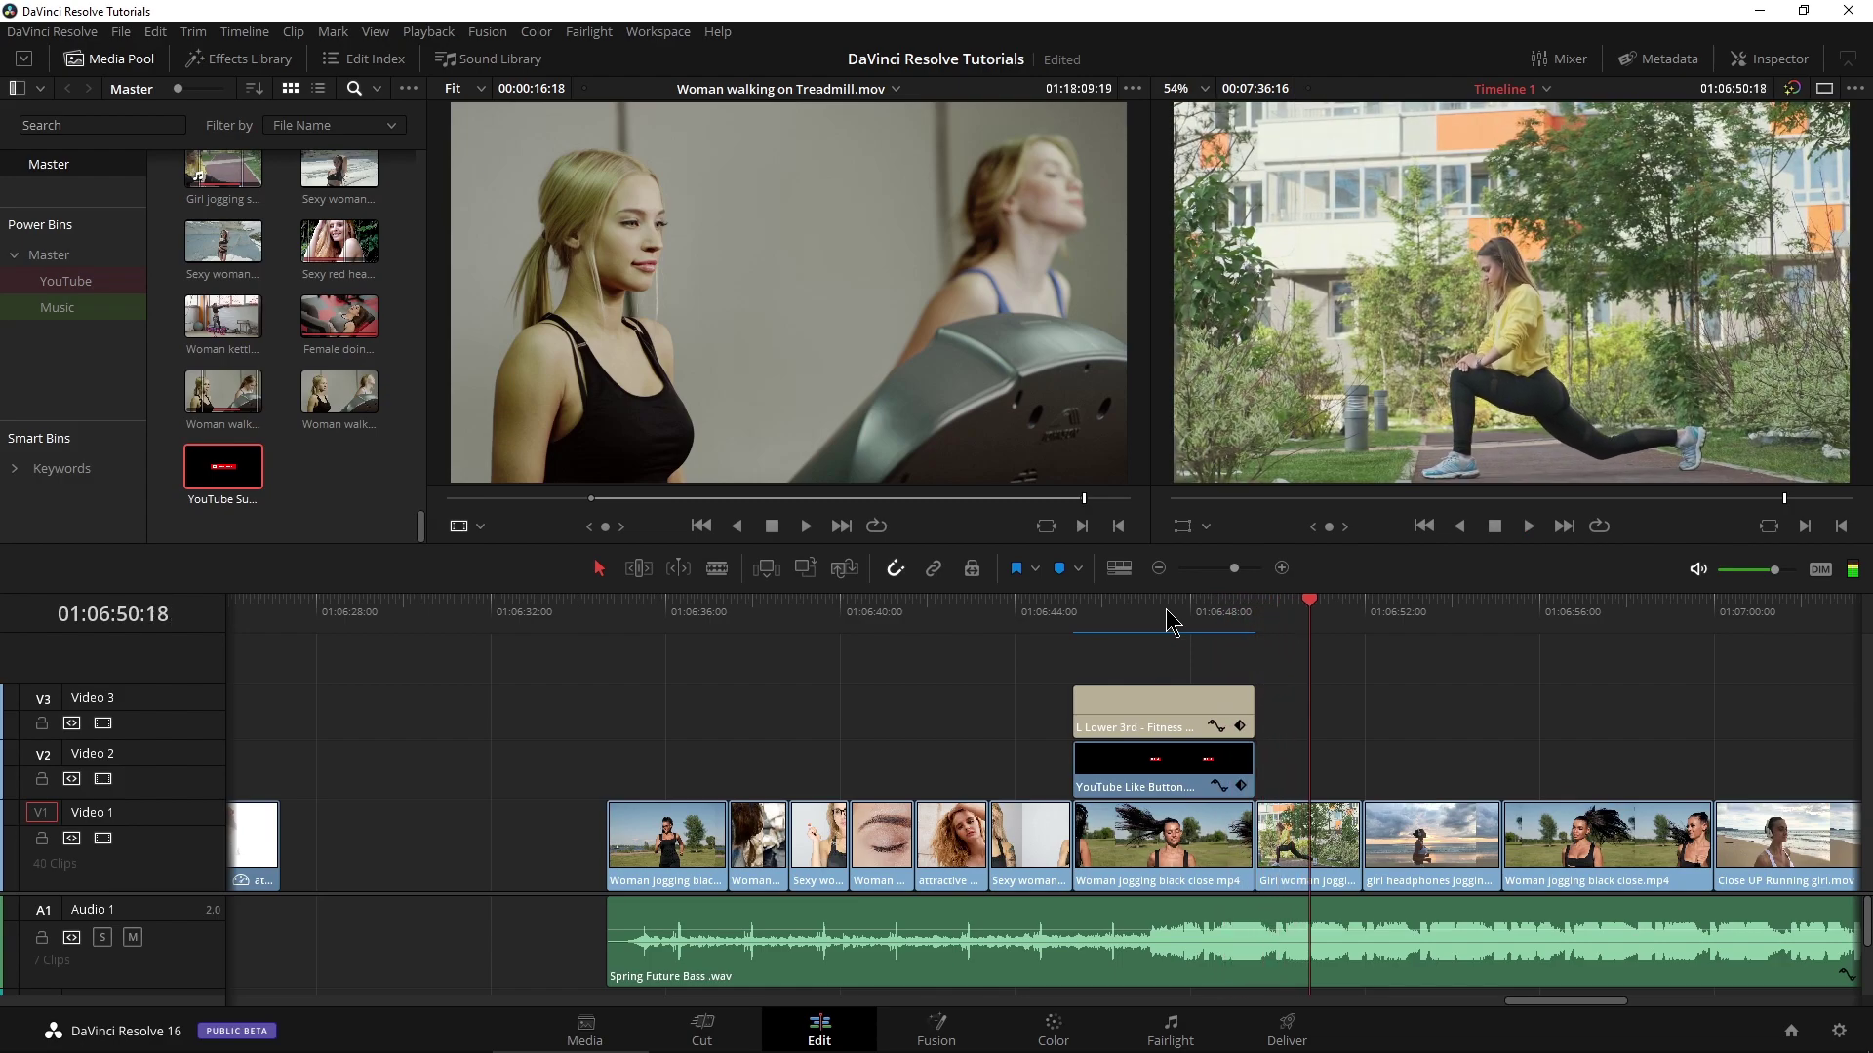
pyautogui.click(1219, 619)
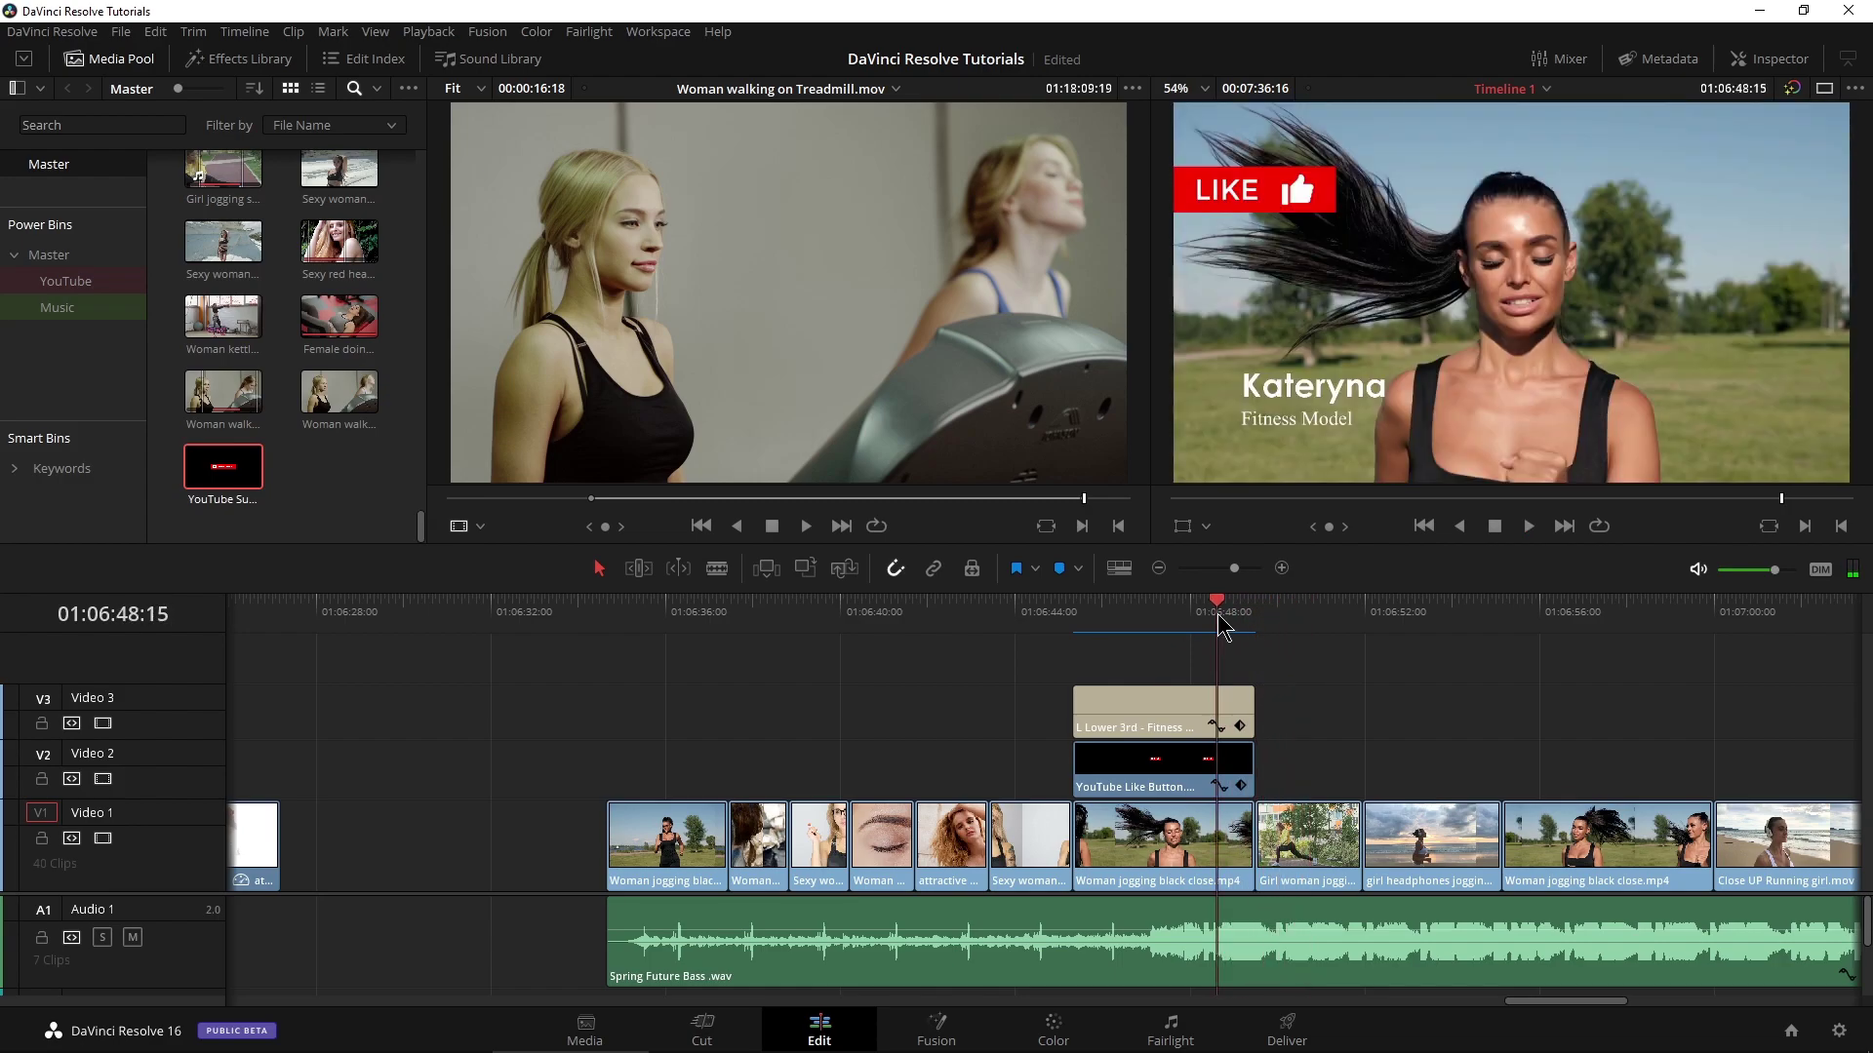
pyautogui.press('space')
pyautogui.press('space')
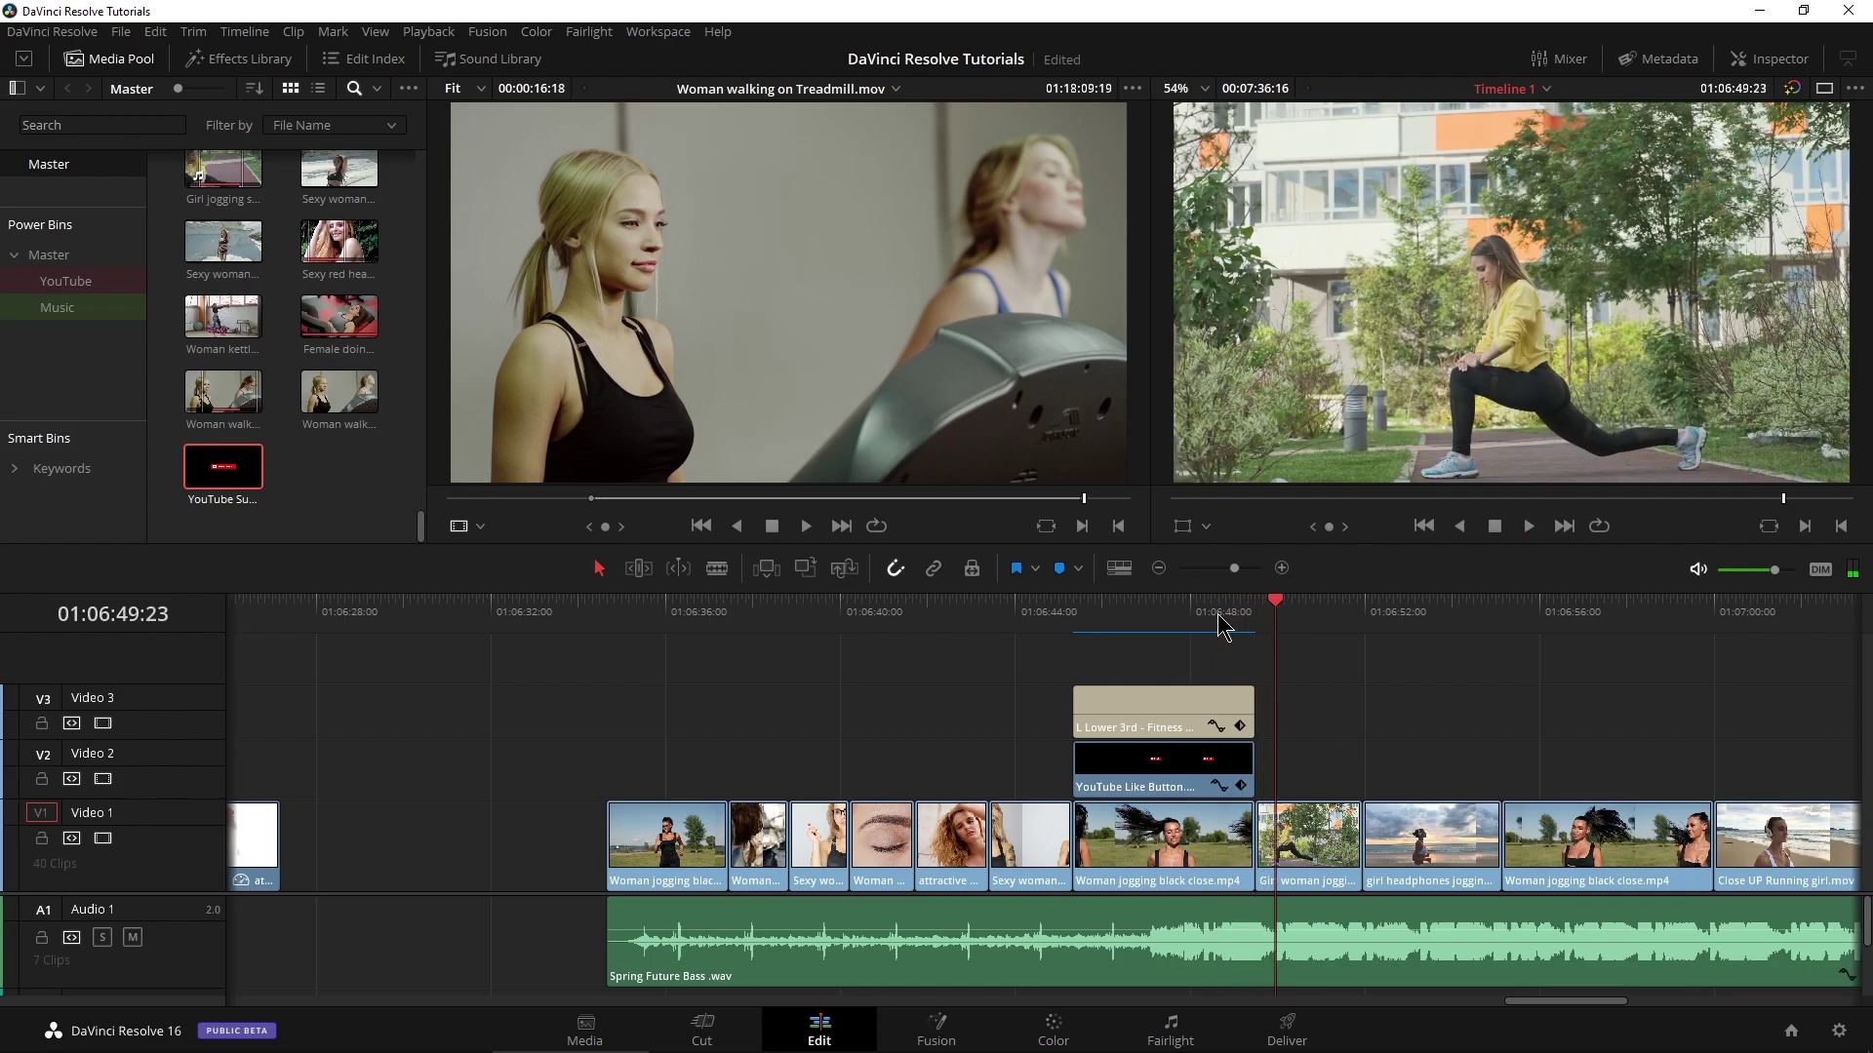
pyautogui.moveTo(1231, 570); pyautogui.dragTo(1241, 569)
# Try Cross Dissolves on the Lower 3rd end, Like Button end and jogging cut, then undo them
pyautogui.click(224, 58)
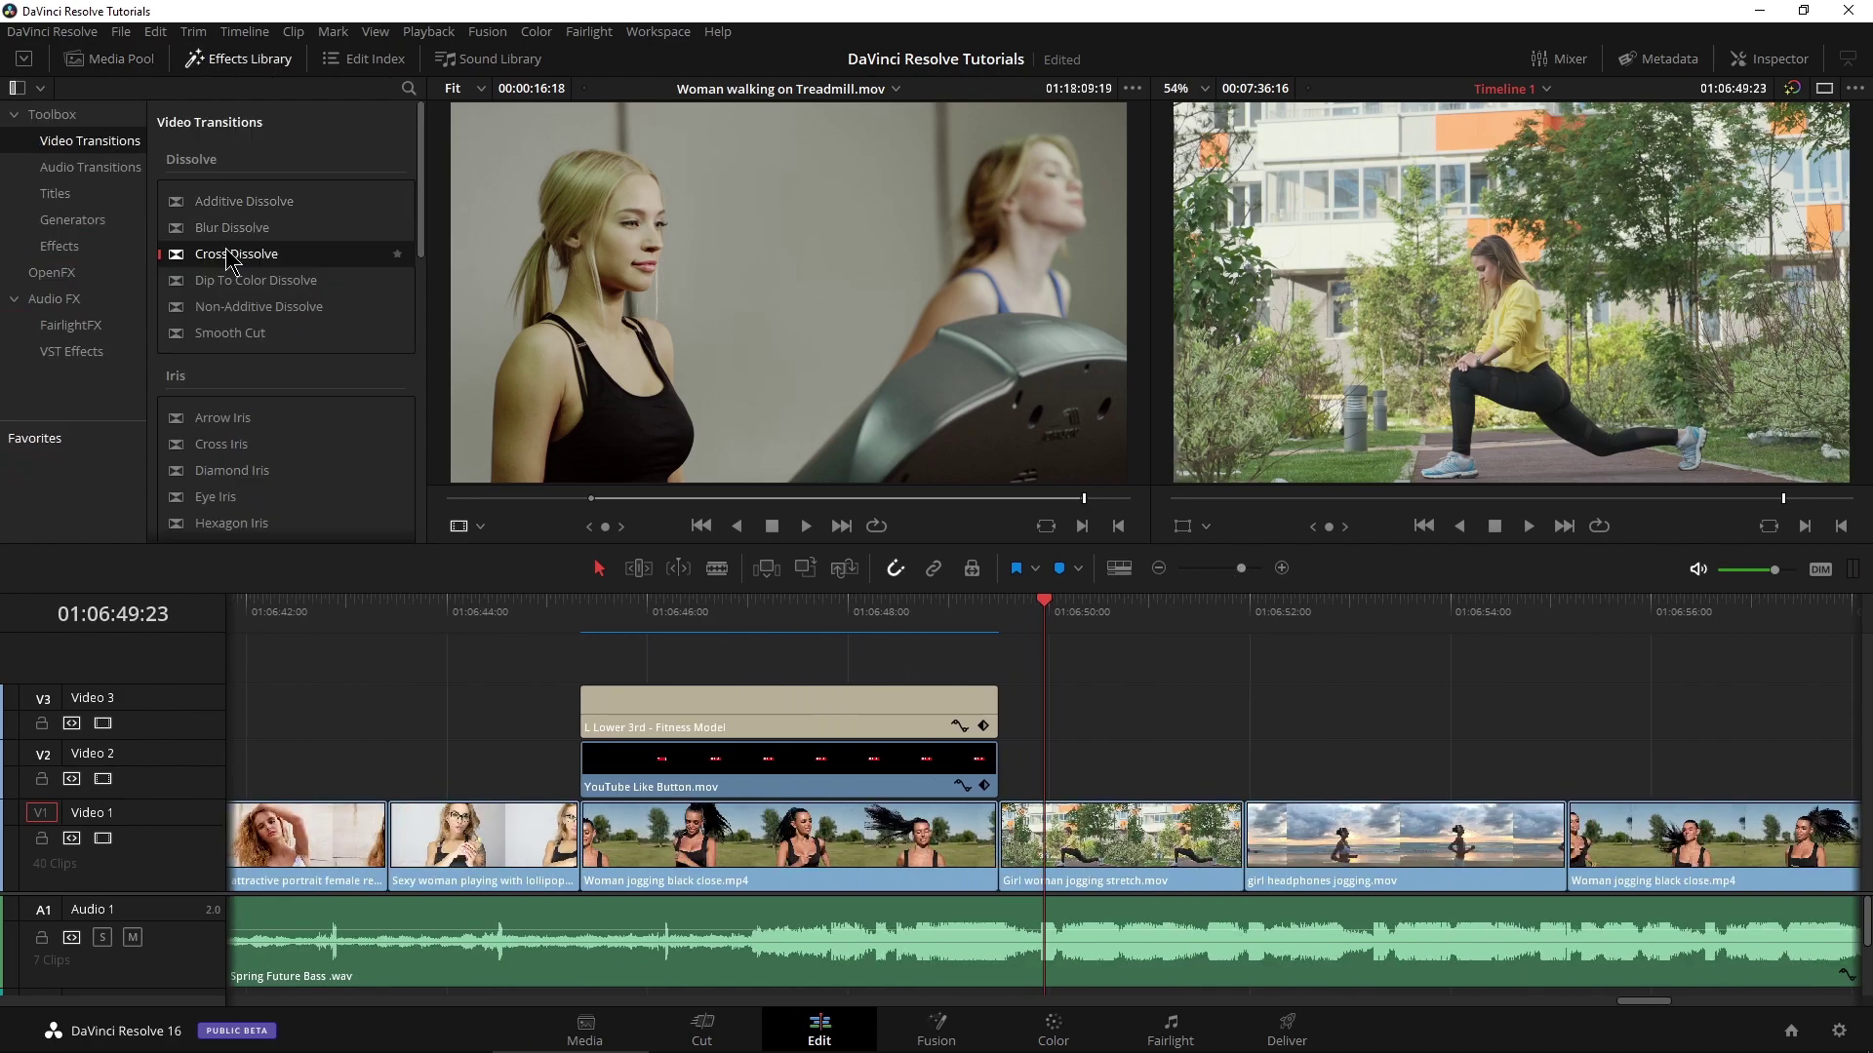
pyautogui.moveTo(176, 262); pyautogui.dragTo(989, 708)
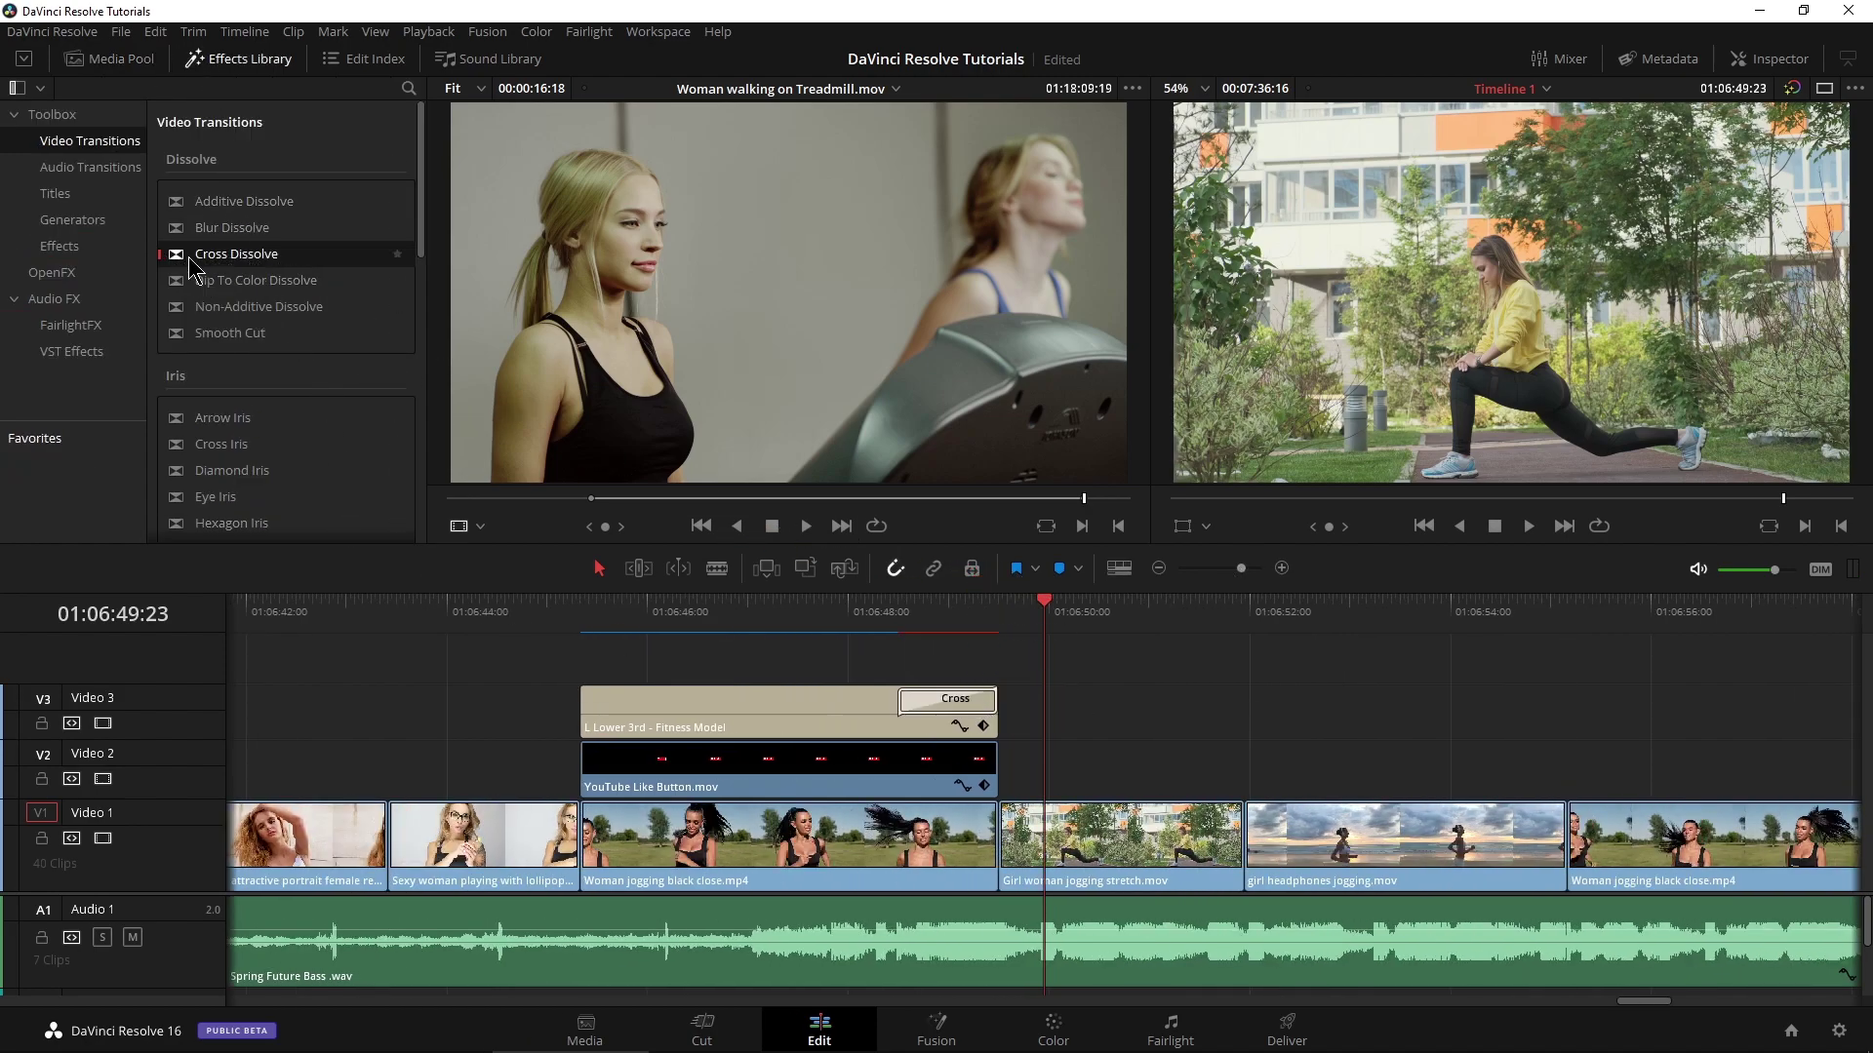
pyautogui.moveTo(191, 268); pyautogui.dragTo(986, 773)
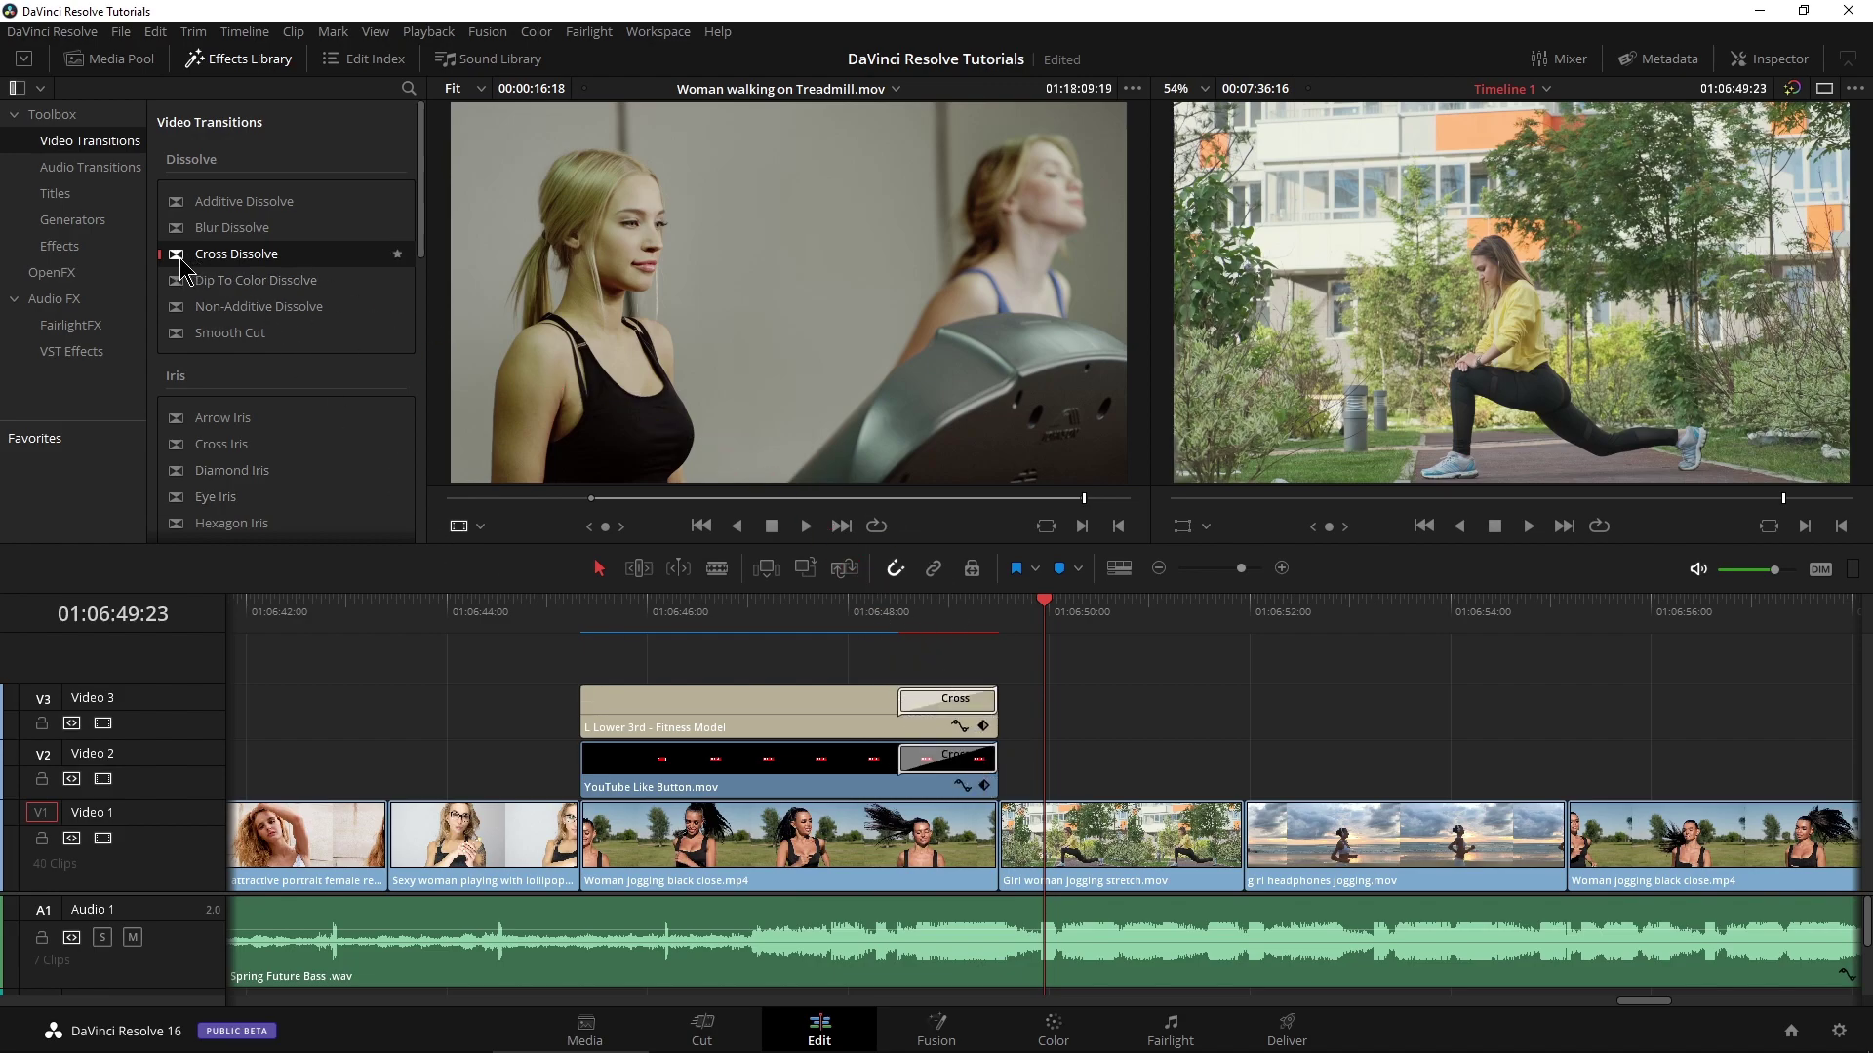
pyautogui.moveTo(180, 268); pyautogui.dragTo(998, 829)
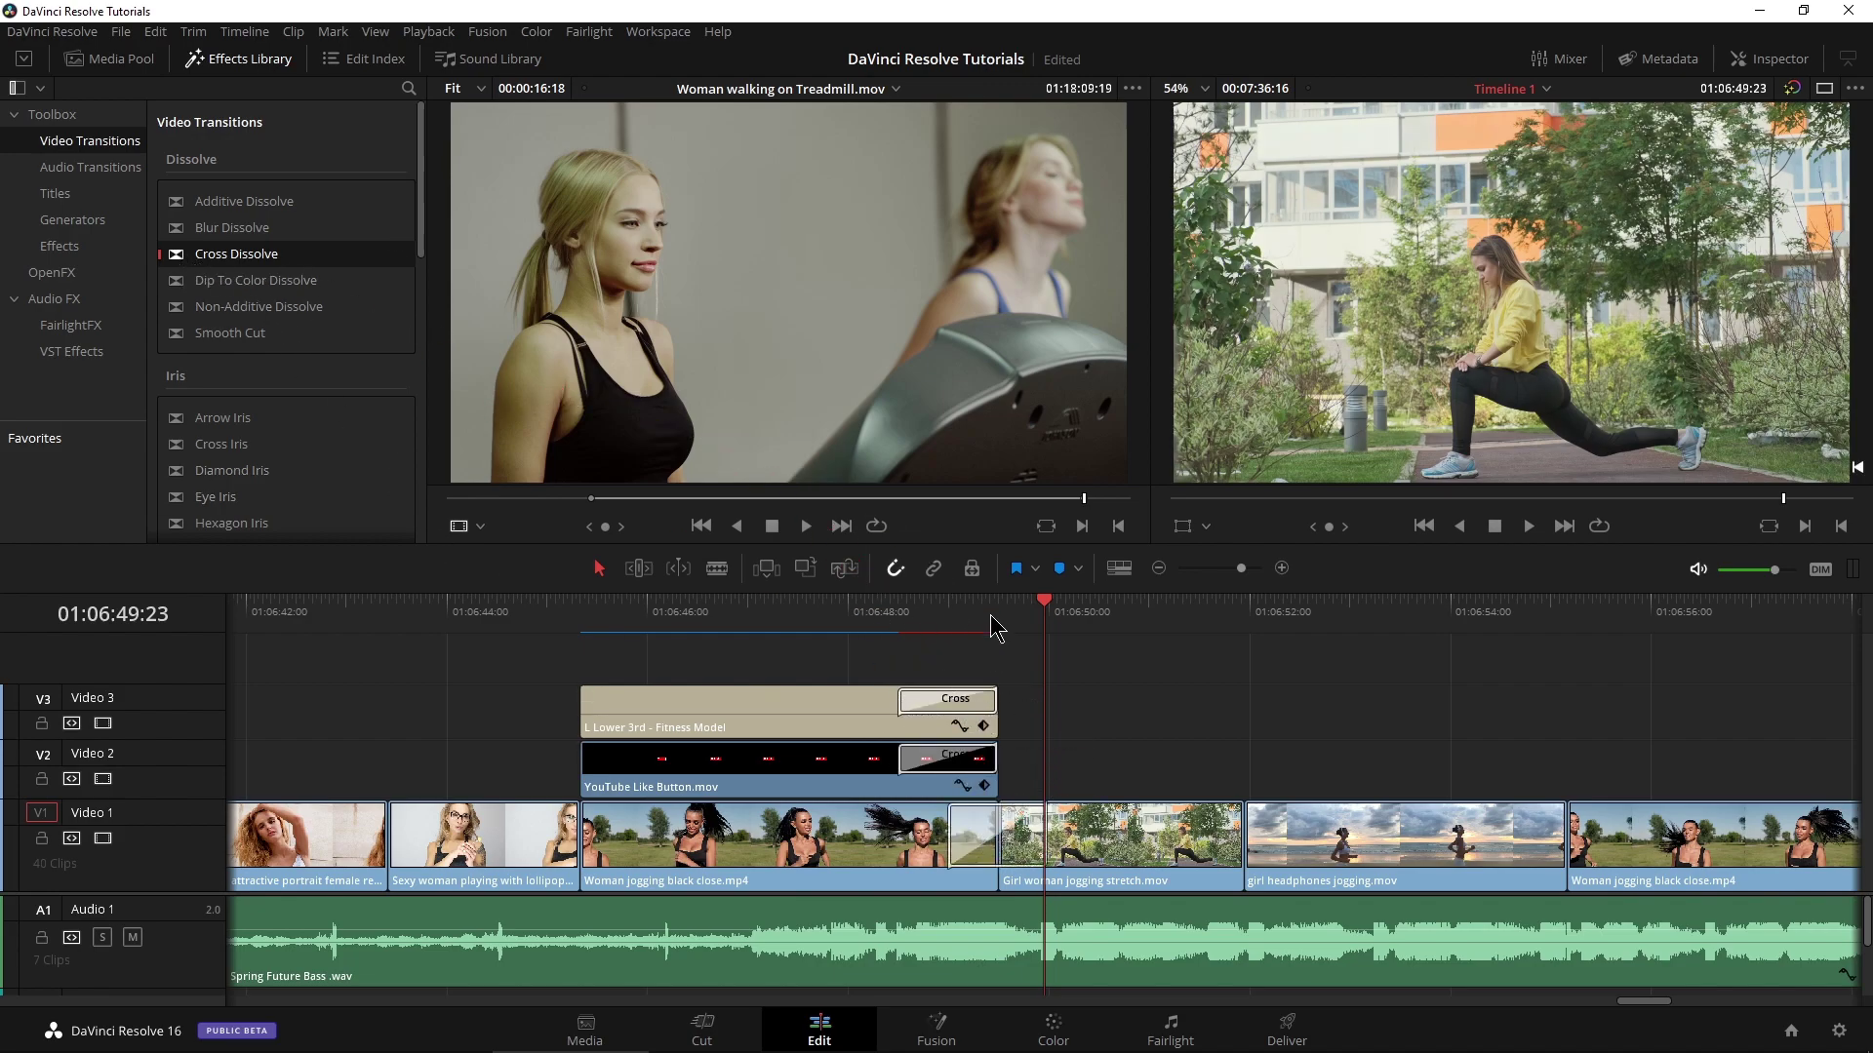
pyautogui.moveTo(995, 625); pyautogui.dragTo(841, 624)
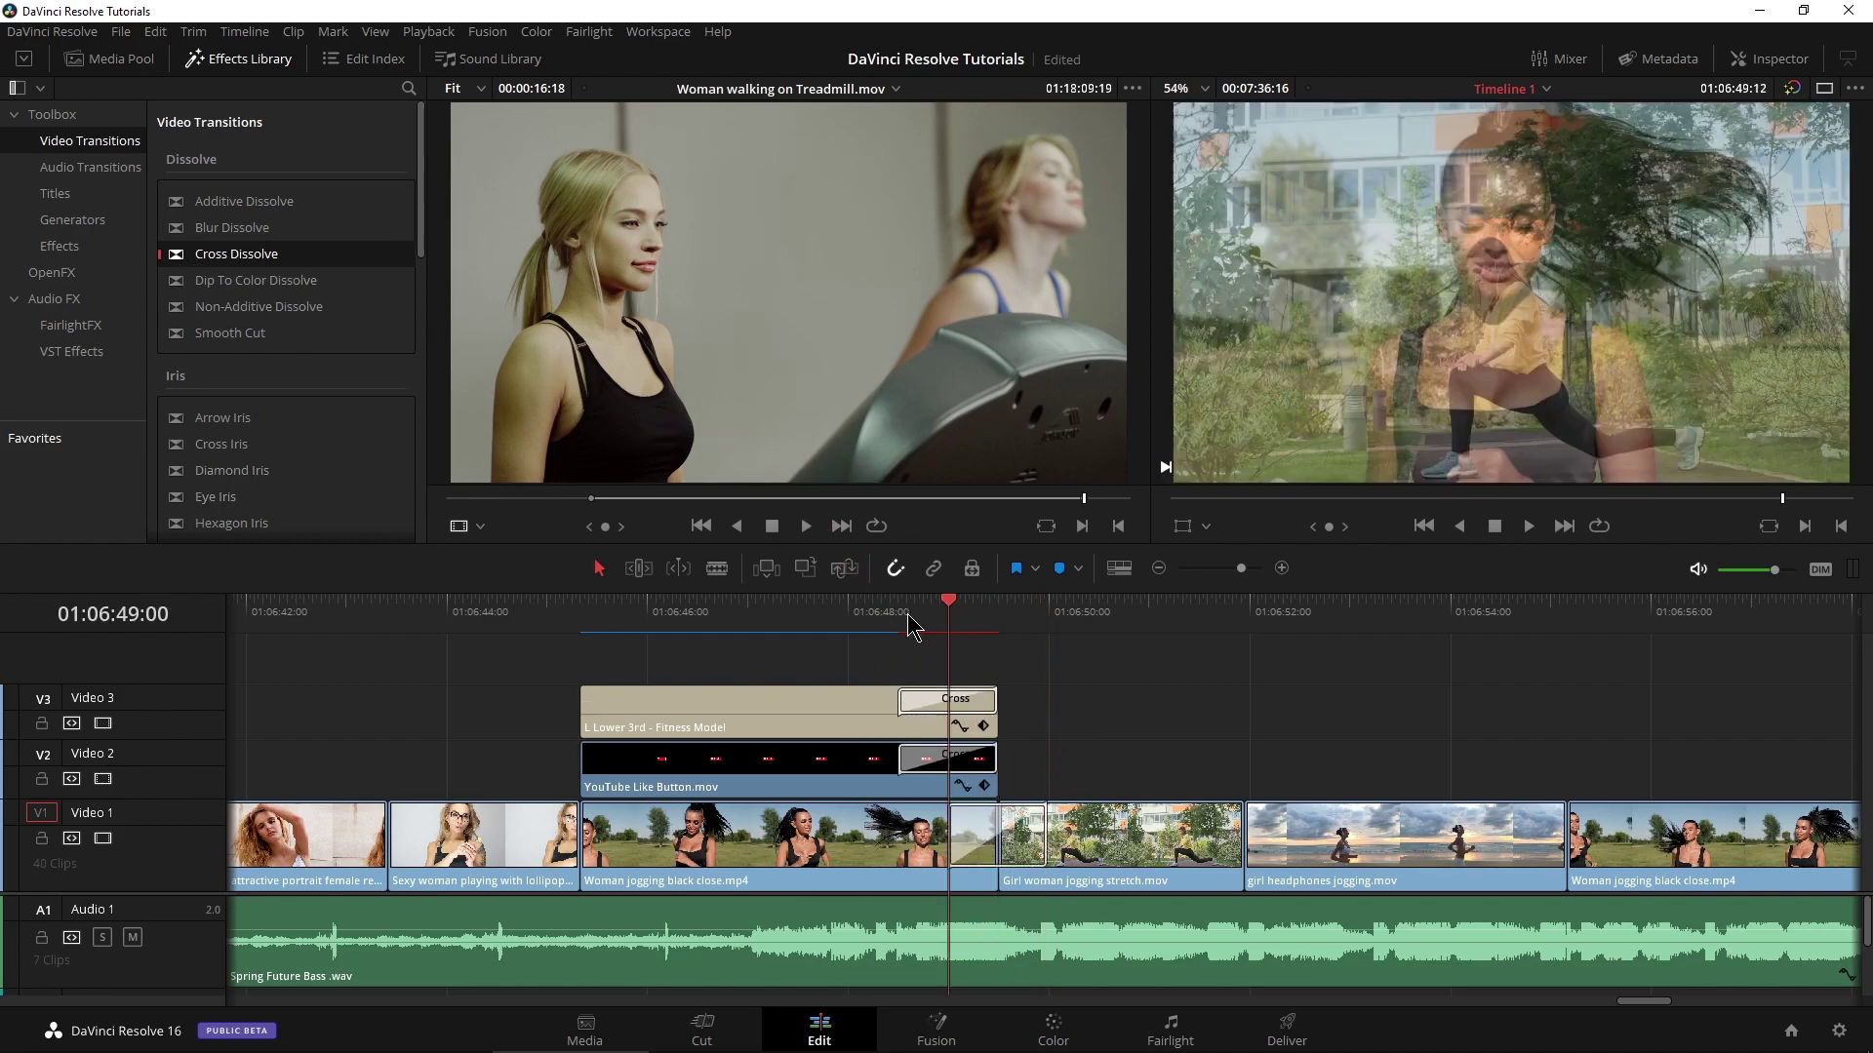
pyautogui.press('space')
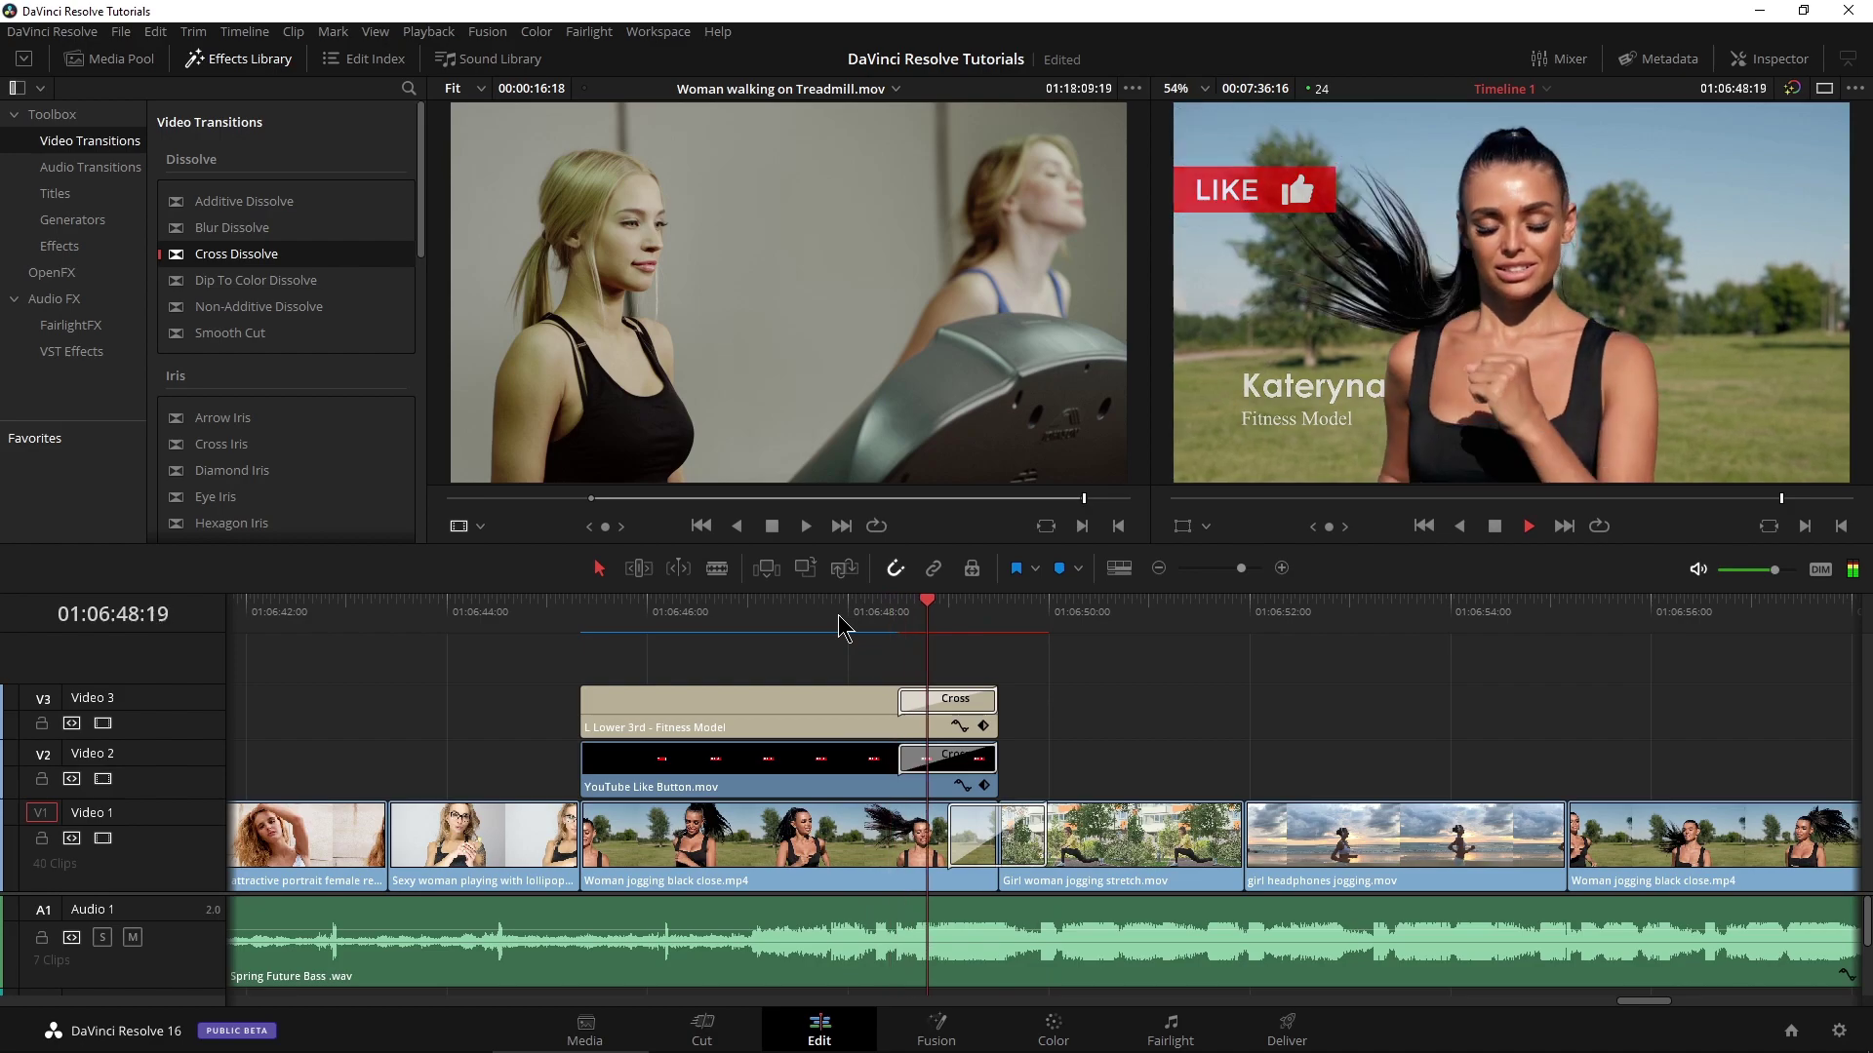
pyautogui.press('space')
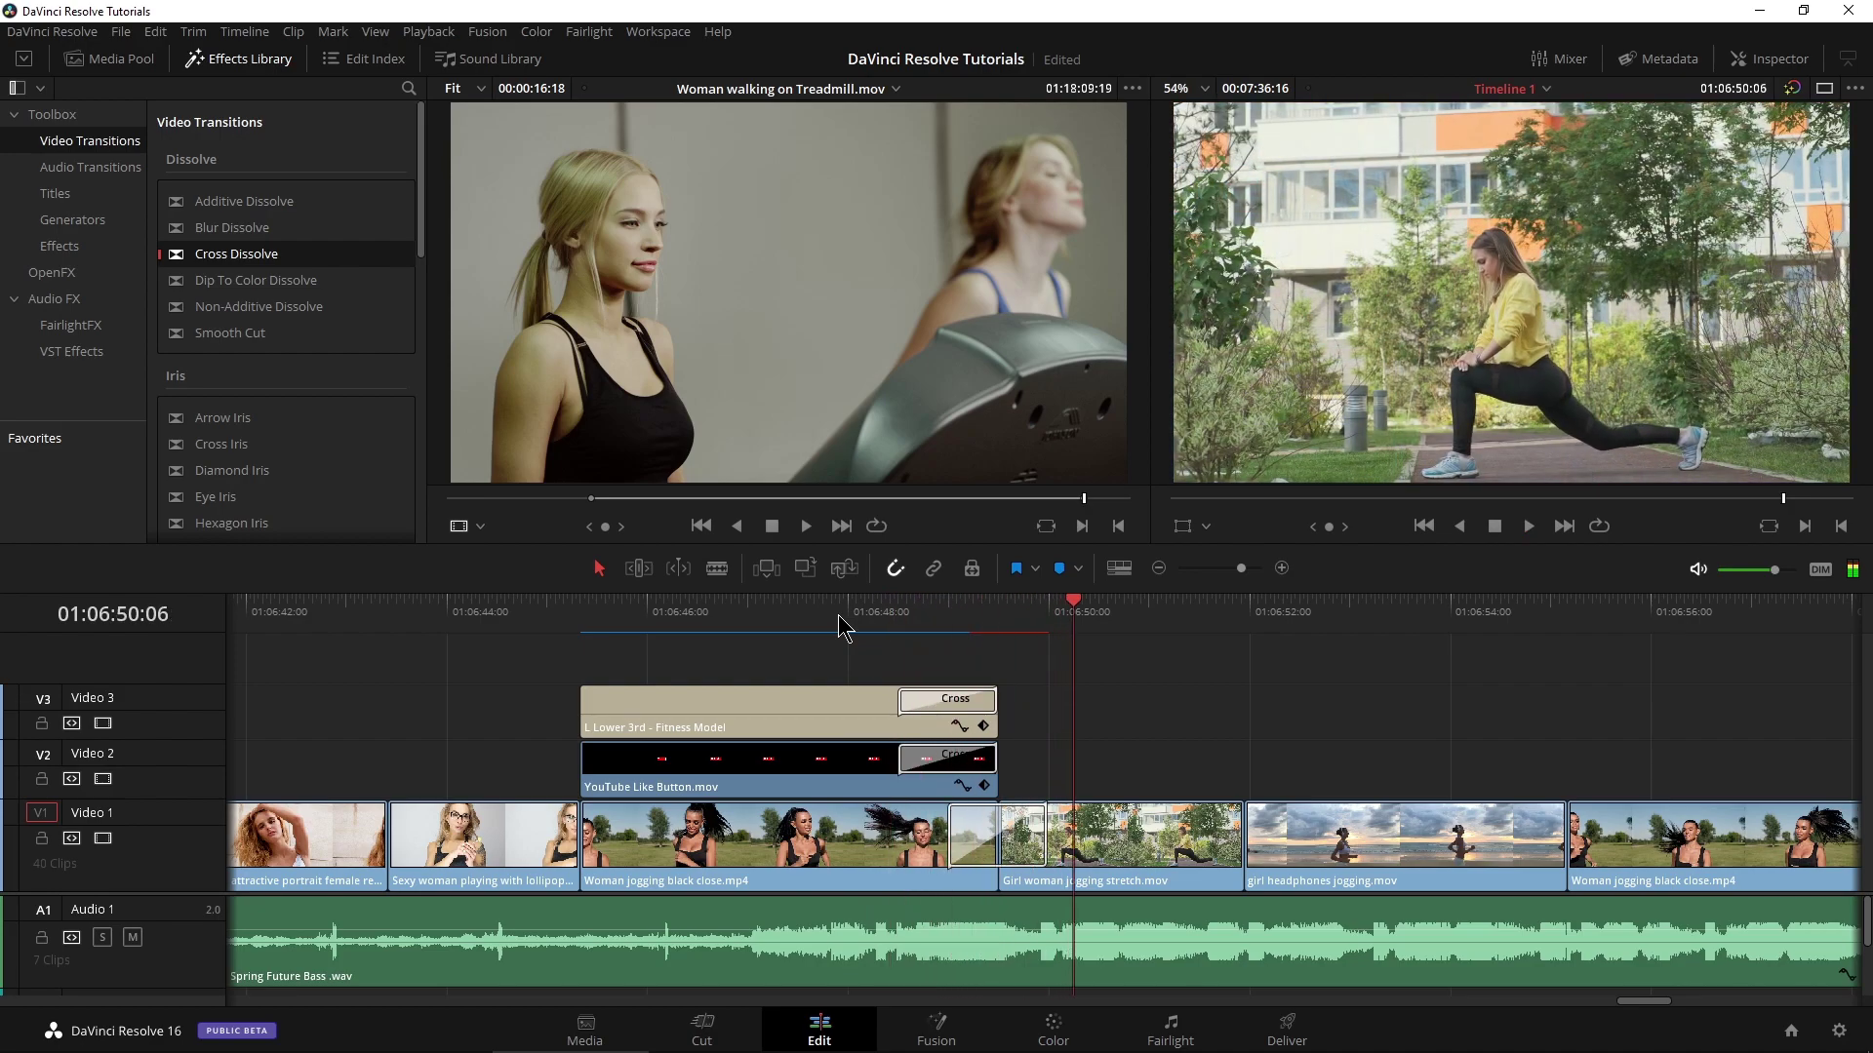
pyautogui.hotkey('ctrl', 'z')
pyautogui.hotkey('ctrl', 'z')
pyautogui.hotkey('ctrl', 'z')
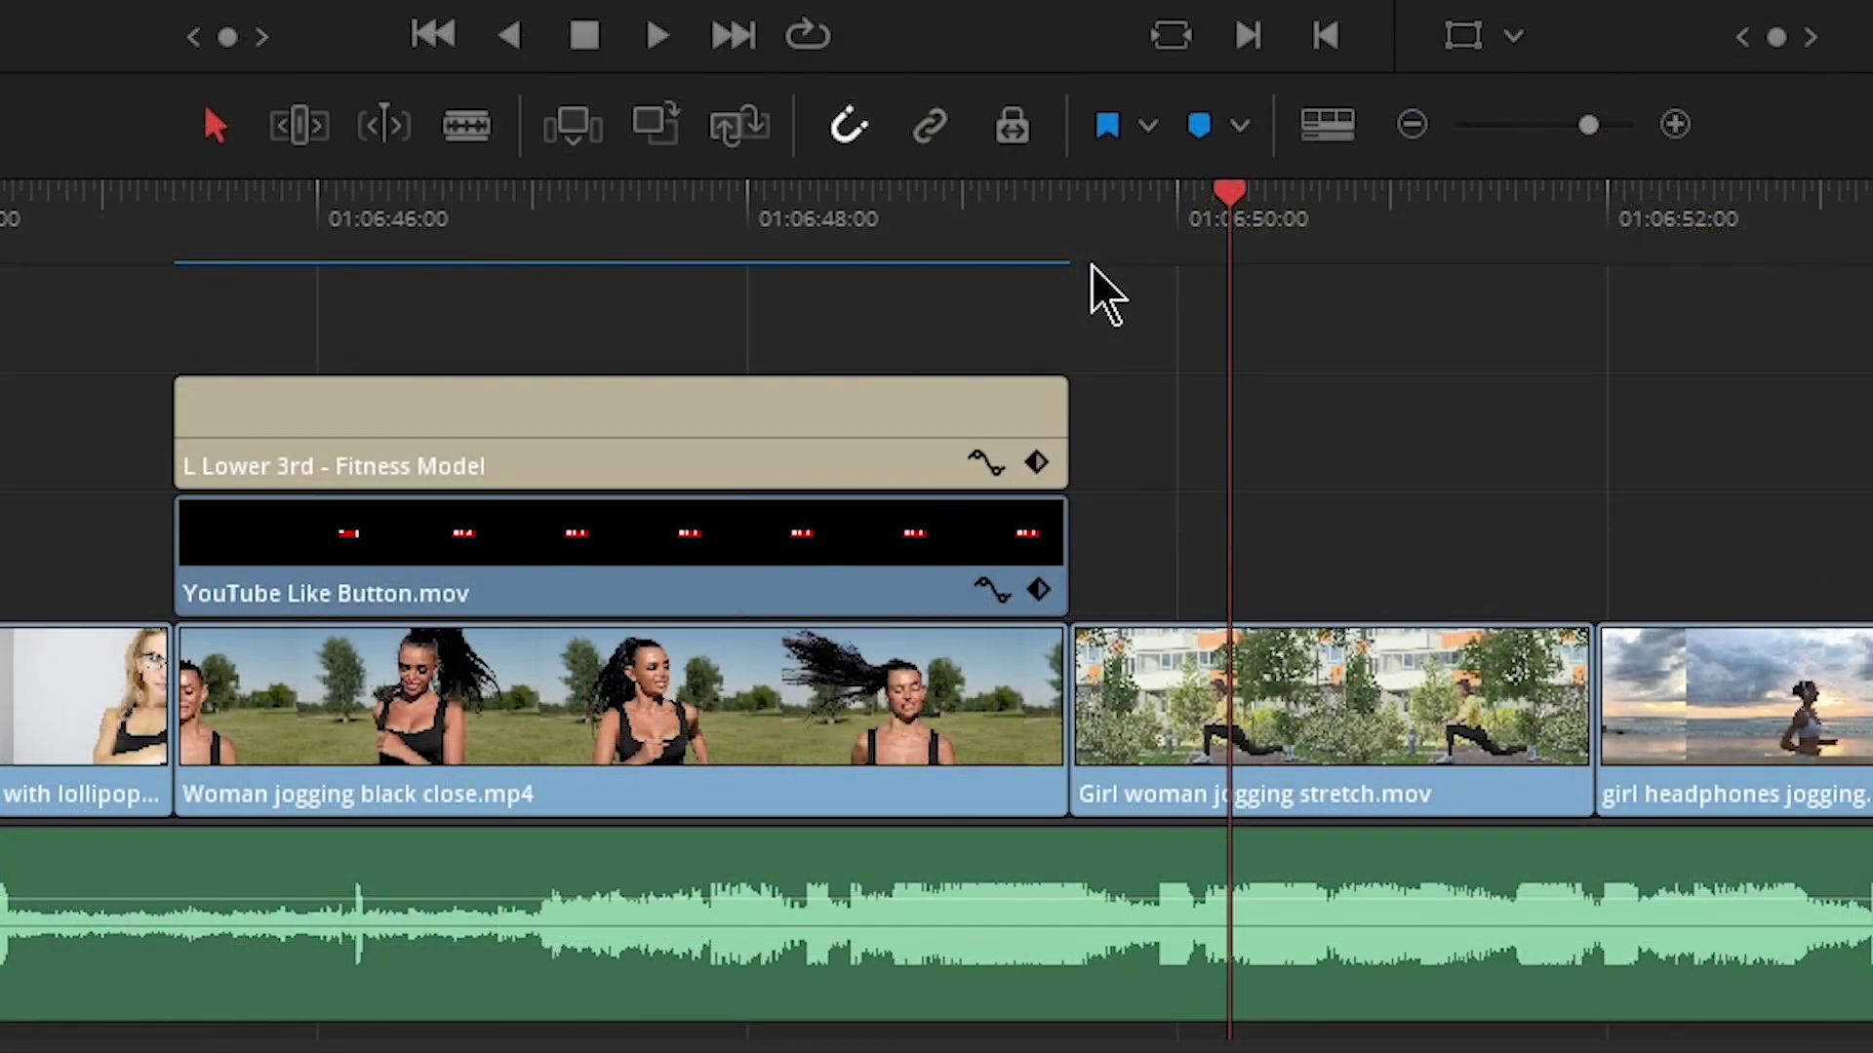
# Add default dissolves to the three edit points one at a time with Ctrl+T, then undo them
pyautogui.moveTo(1112, 207); pyautogui.dragTo(987, 210)
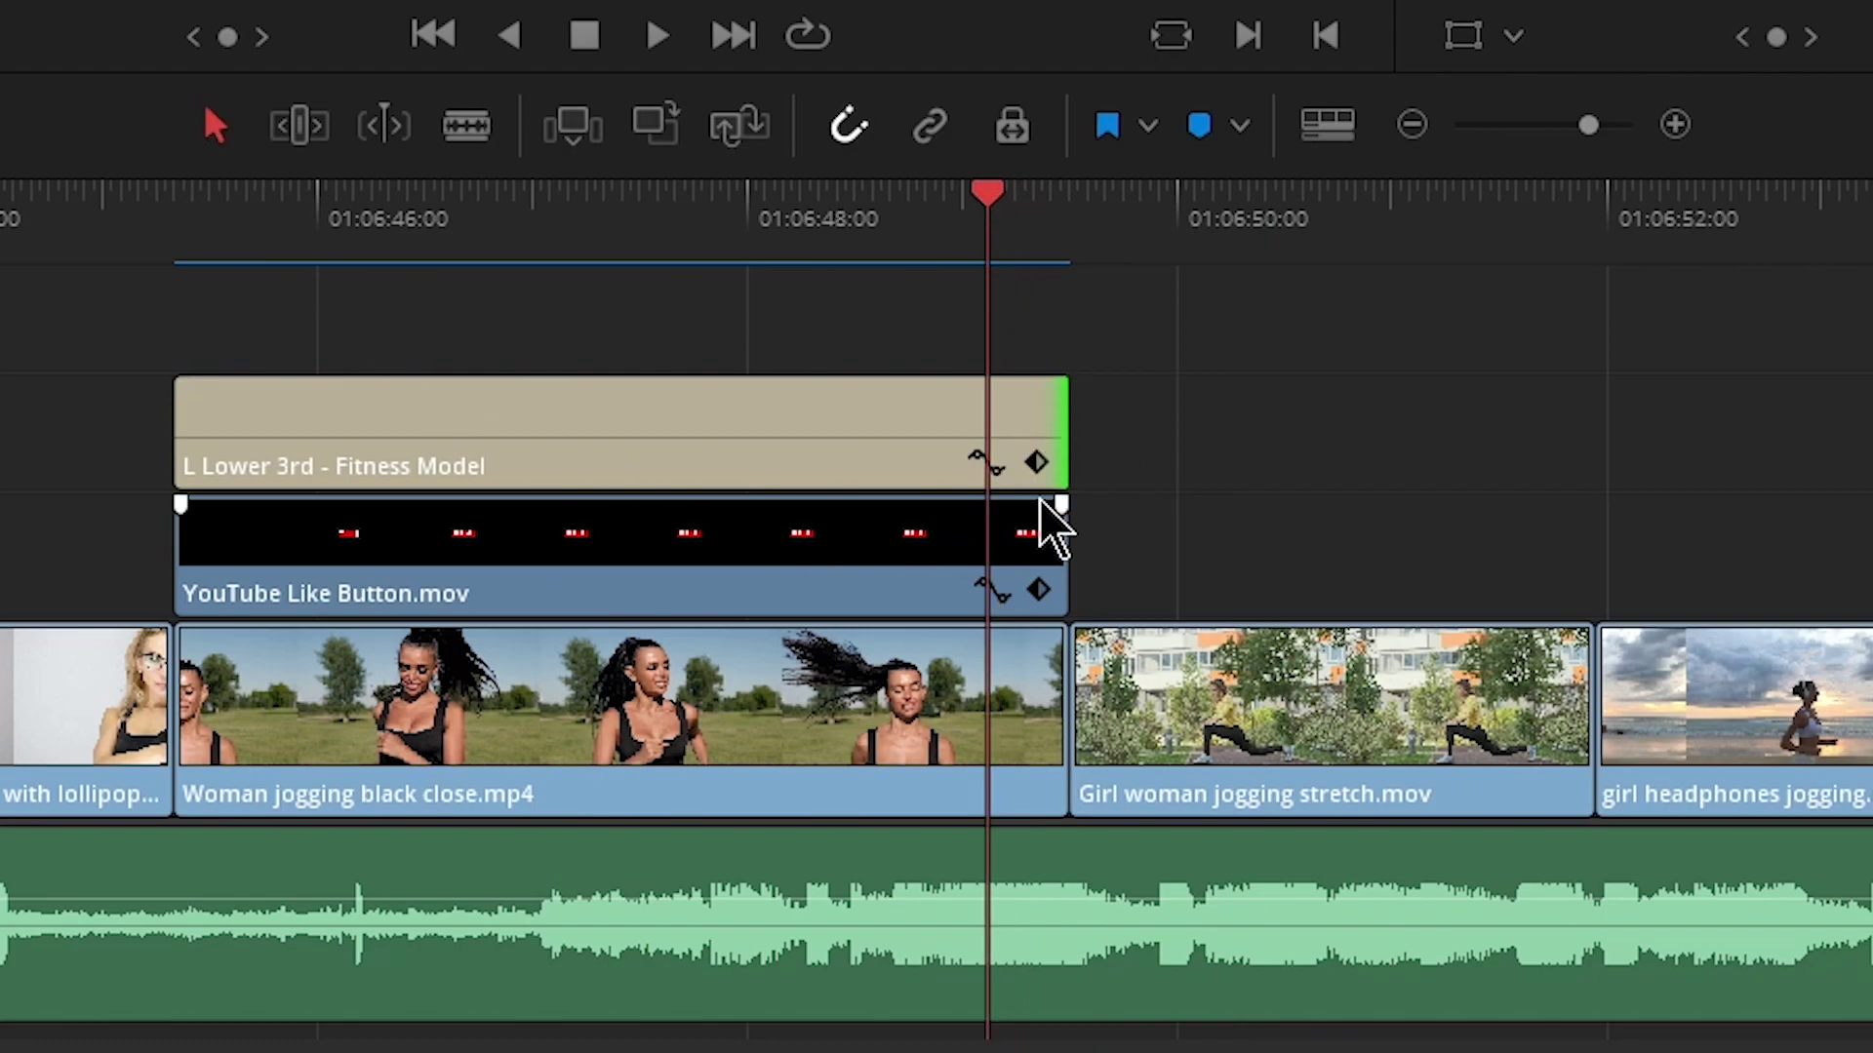
pyautogui.hotkey('ctrl', 't')
pyautogui.click(1041, 577)
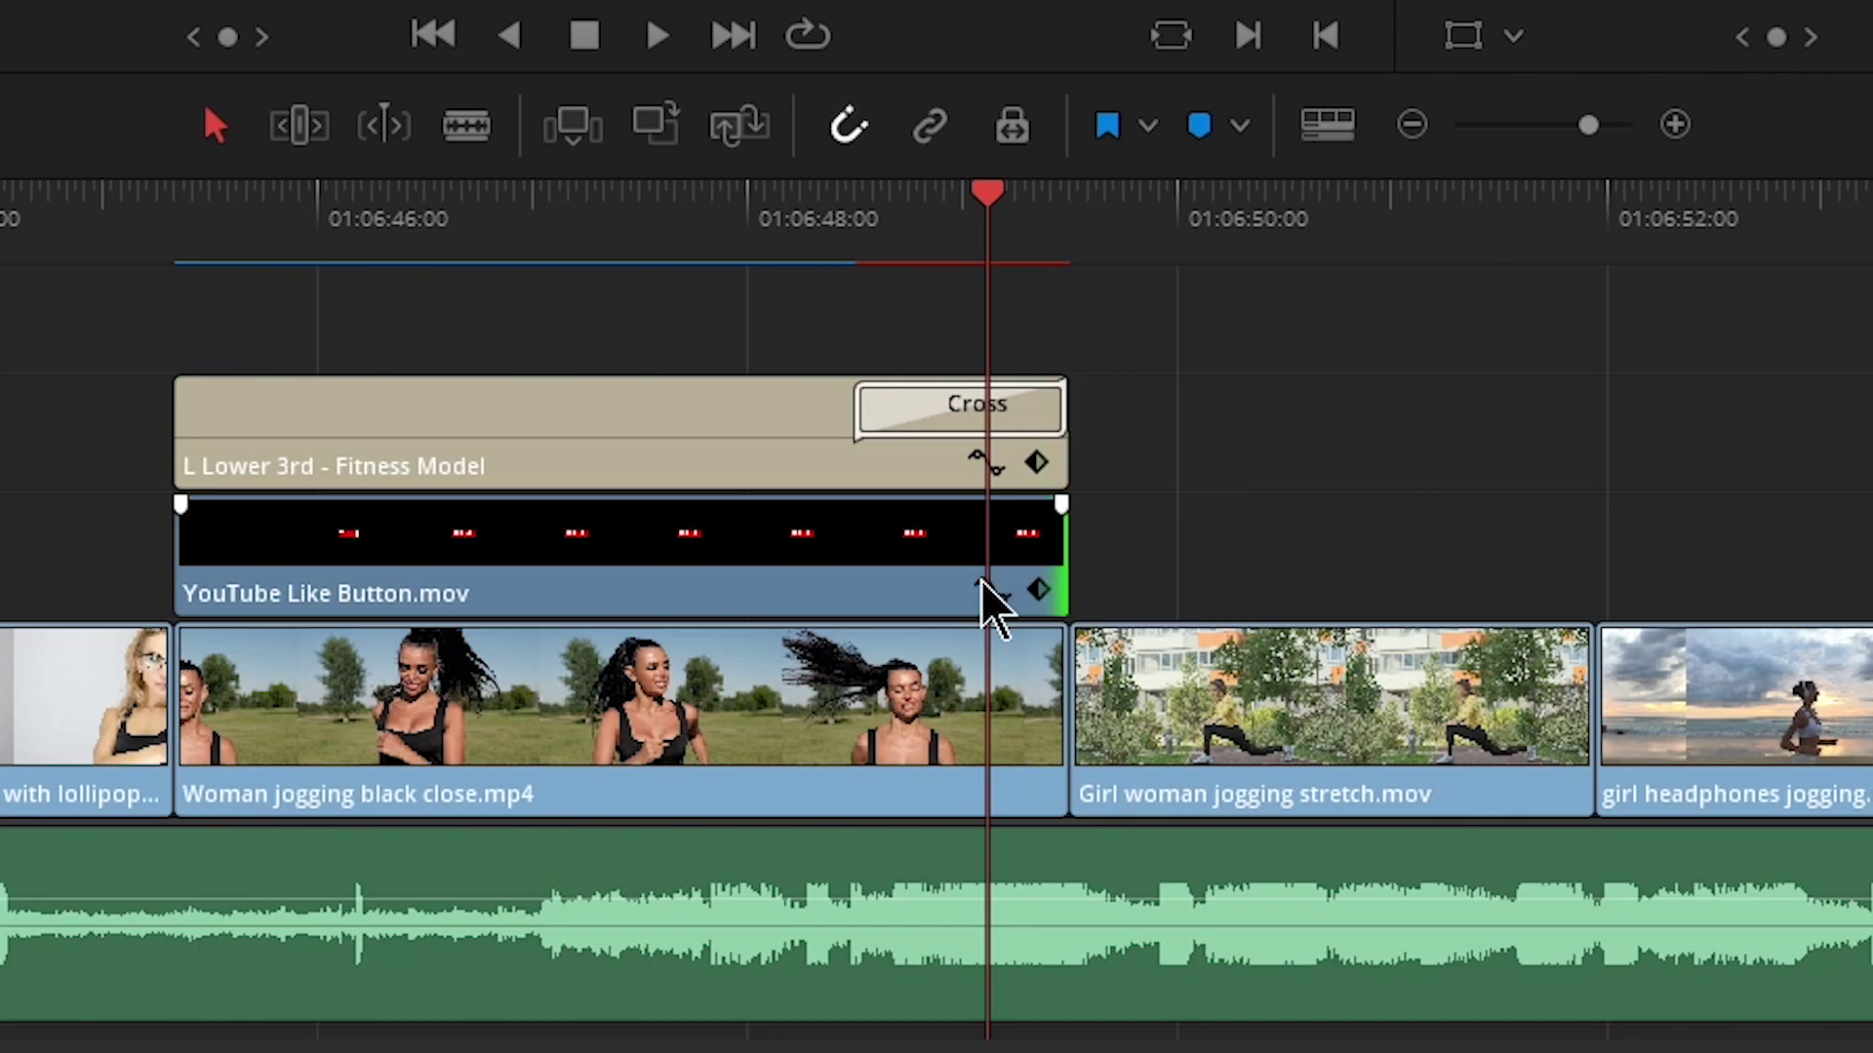
pyautogui.hotkey('ctrl', 't')
pyautogui.click(1065, 699)
pyautogui.hotkey('ctrl', 't')
pyautogui.hotkey('ctrl', 'z')
pyautogui.hotkey('ctrl', 'z')
pyautogui.hotkey('ctrl', 'z')
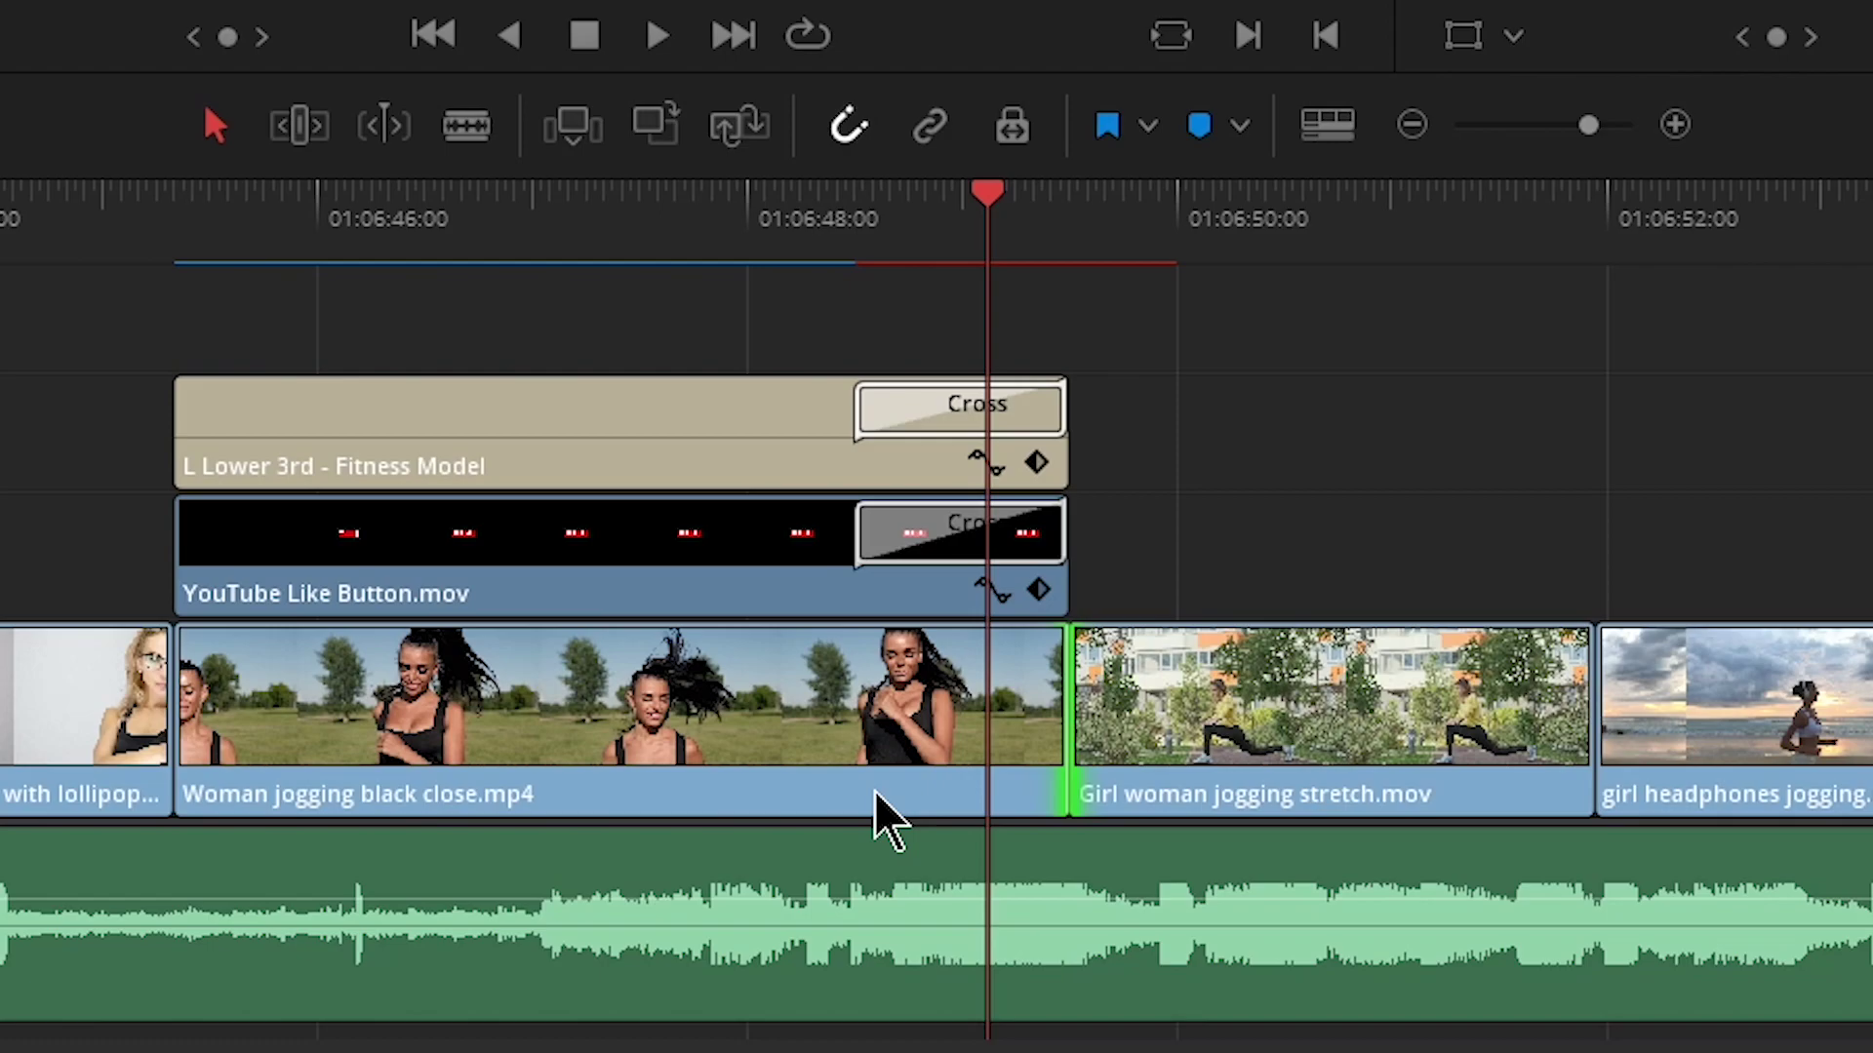
# In Trim mode, select all three stacked edit points and add dissolves to them at once
pyautogui.click(300, 125)
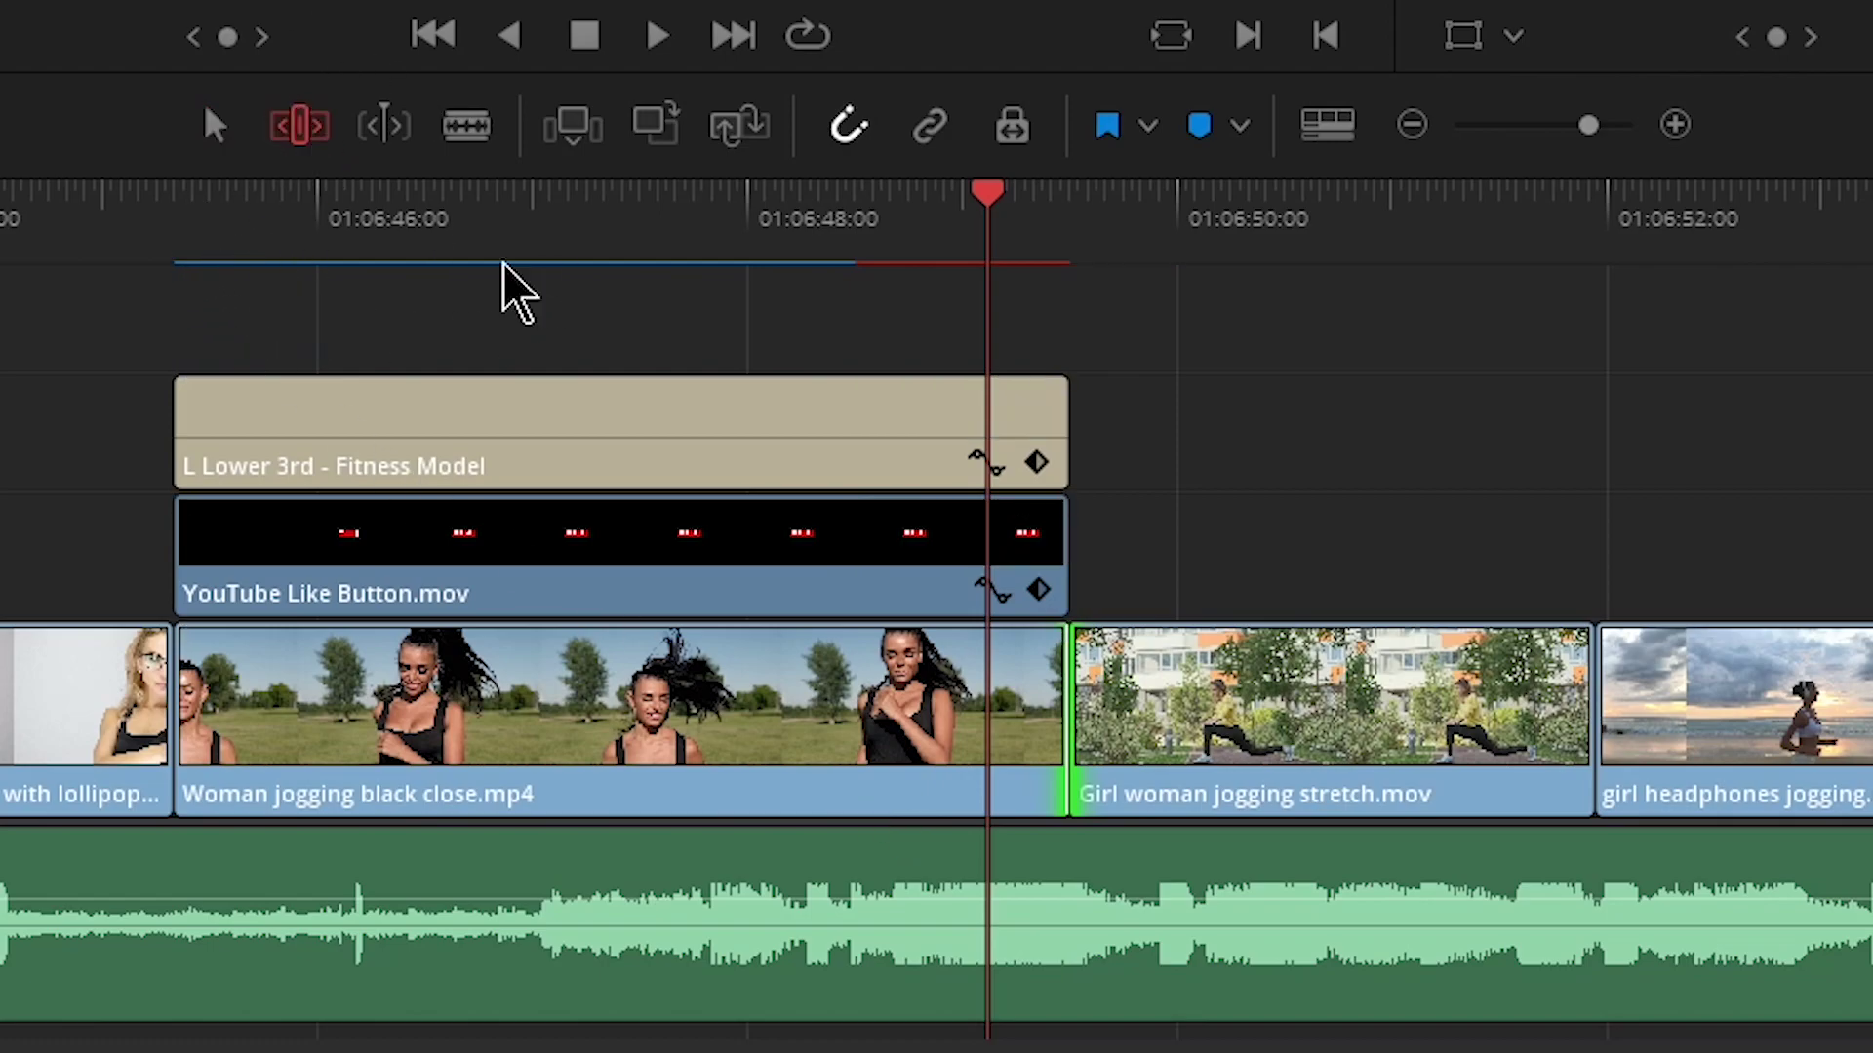
pyautogui.moveTo(1040, 298); pyautogui.dragTo(1103, 778)
pyautogui.hotkey('ctrl', 't')
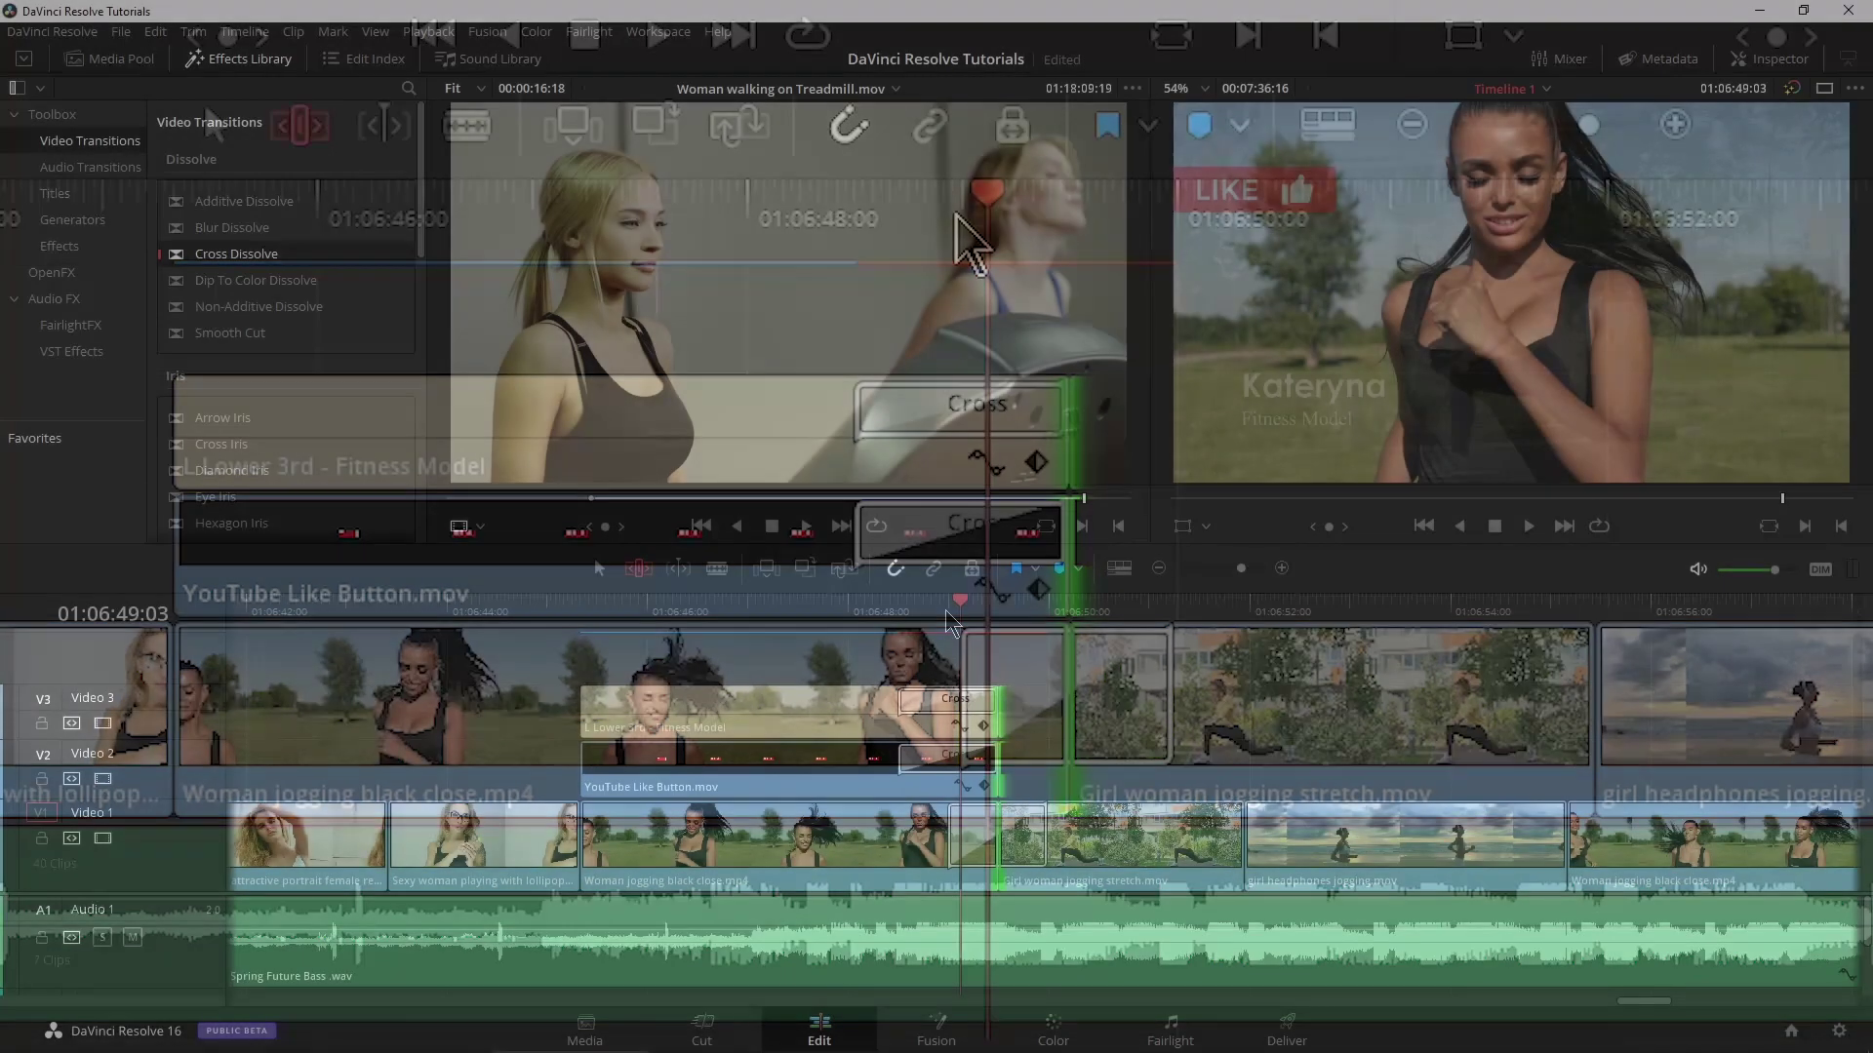
pyautogui.press('\\')
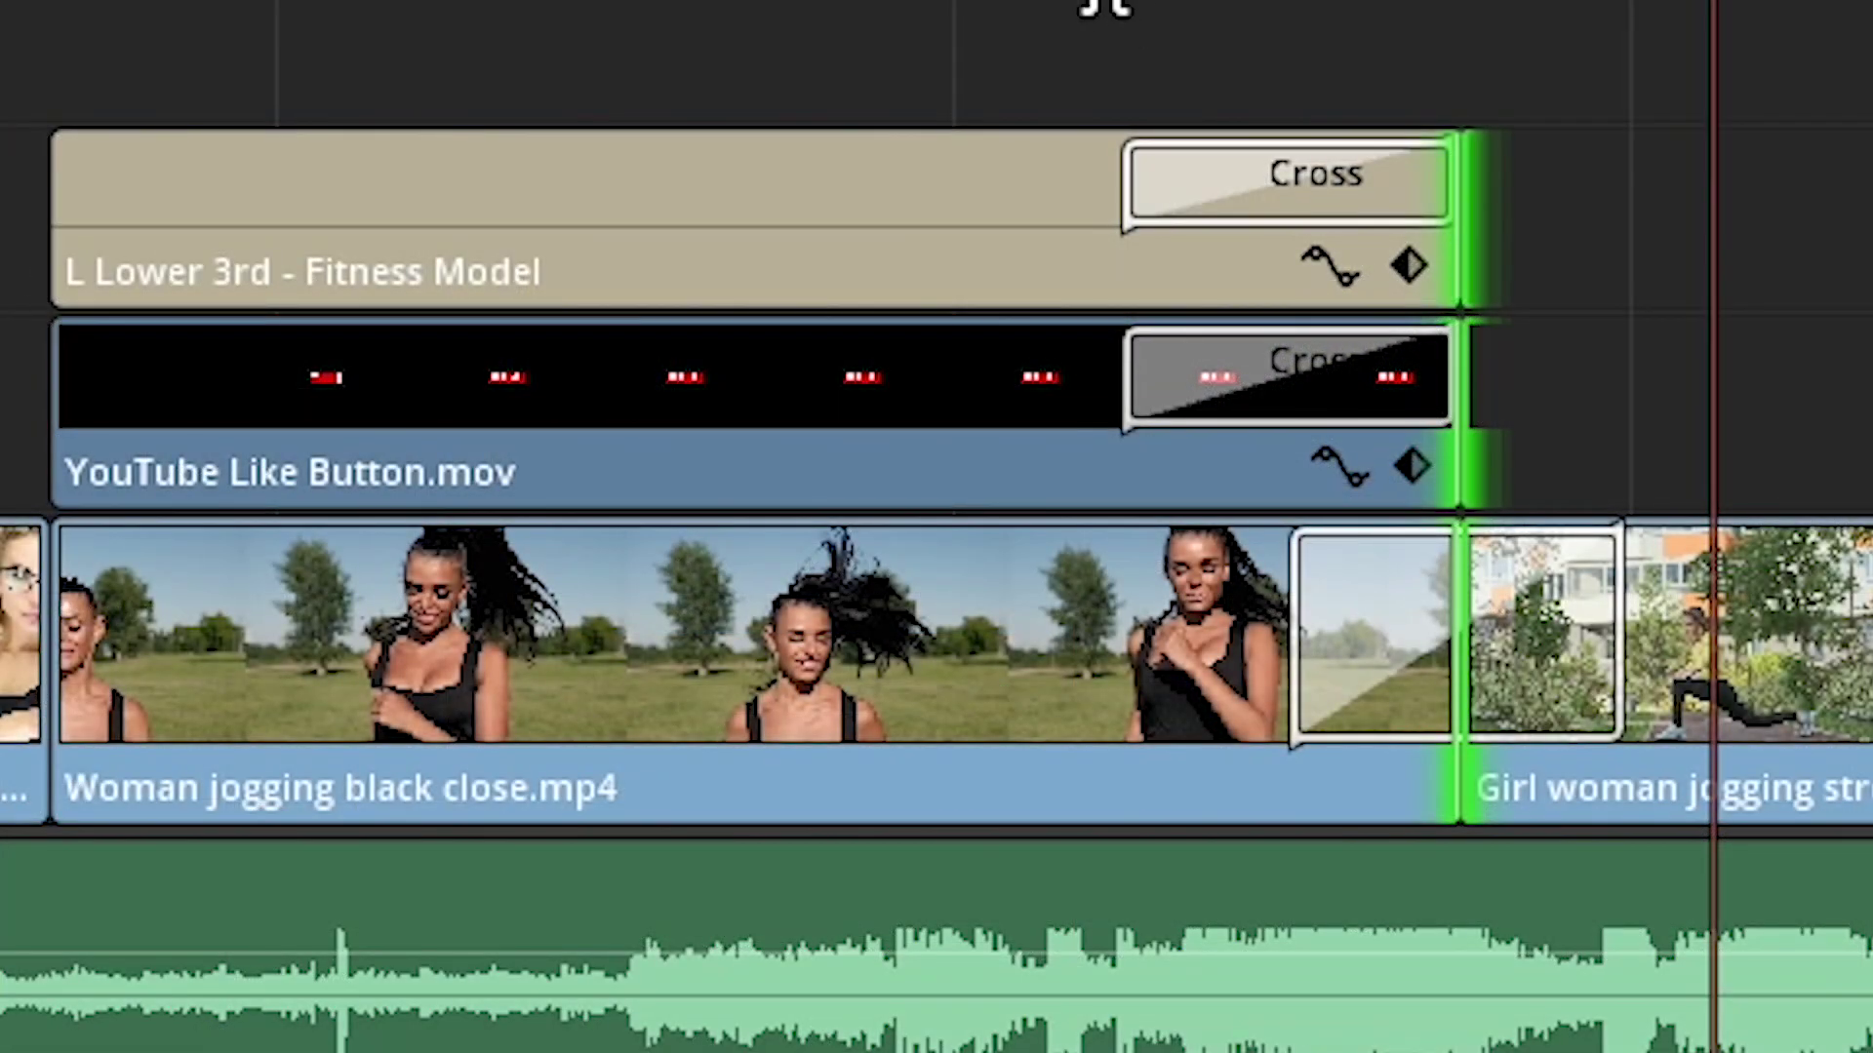
# Delete the dissolves and combine the Lower 3rd, Like Button and Woman jogging clips into Compound Clip 3
pyautogui.press('Delete')
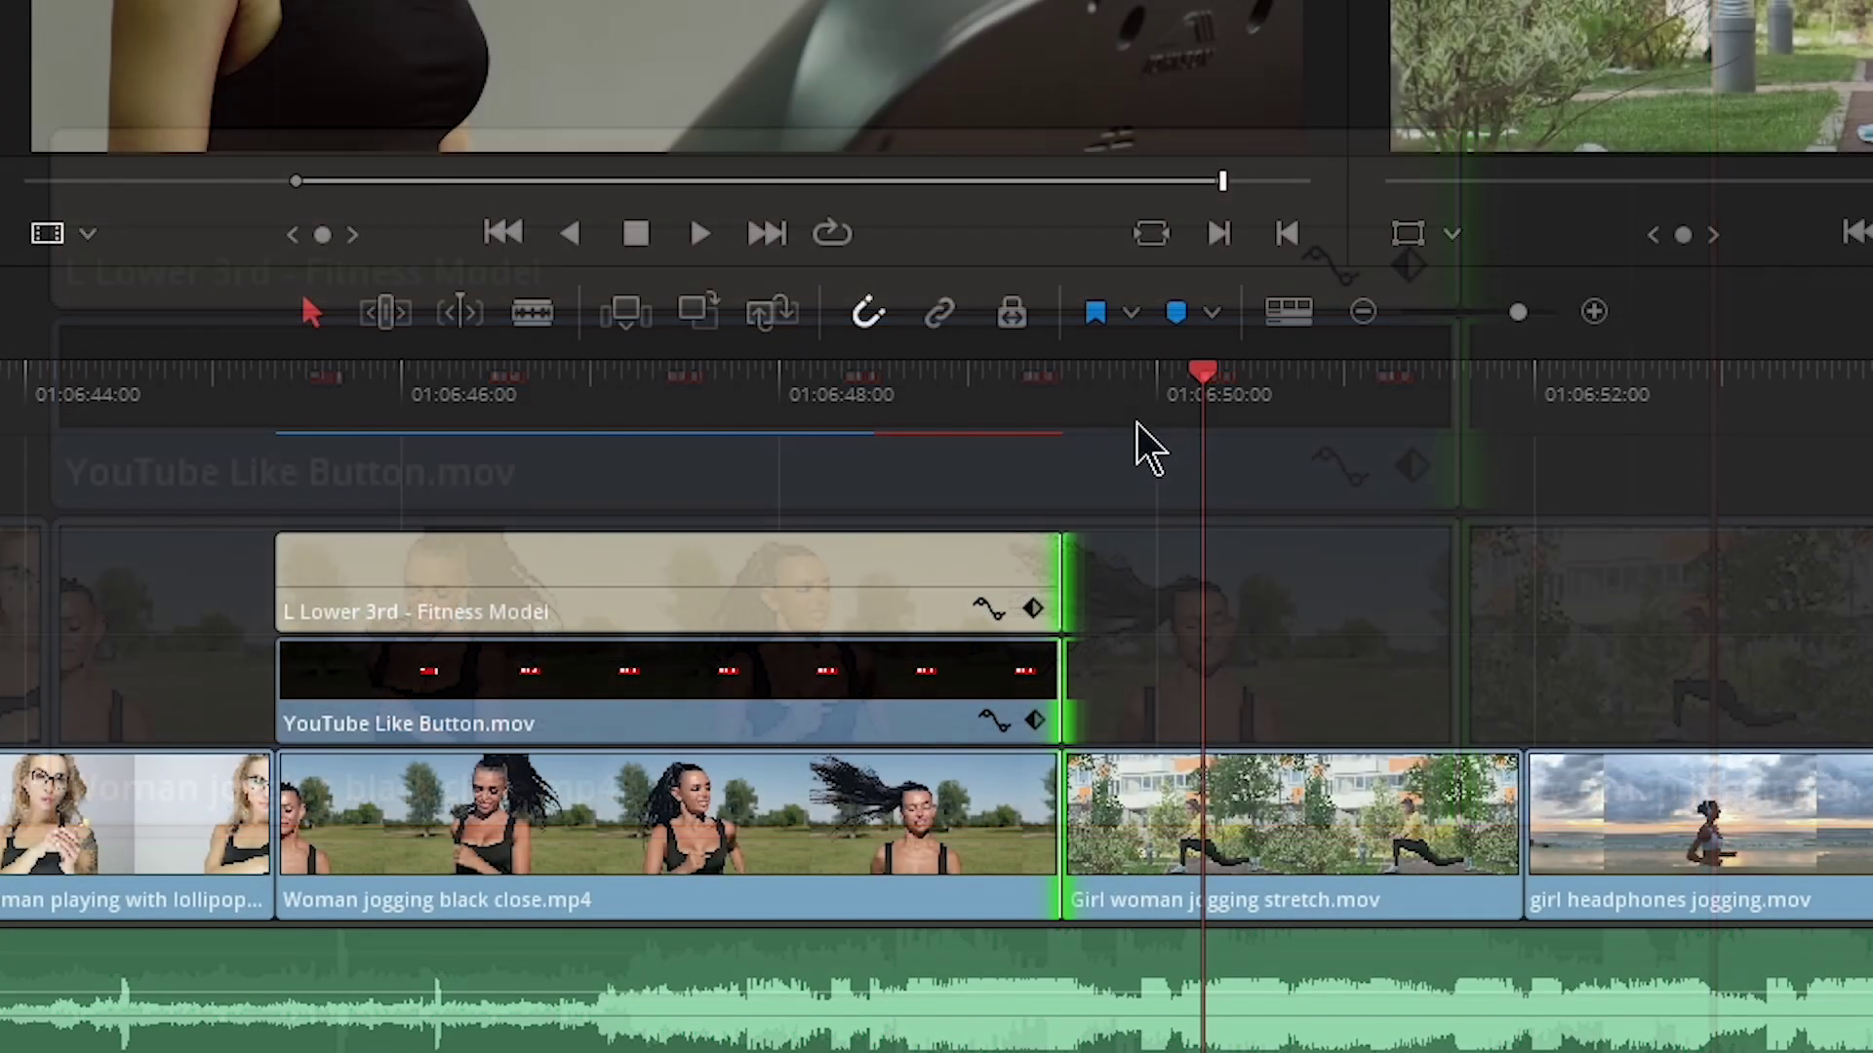
pyautogui.moveTo(1149, 418); pyautogui.dragTo(682, 385)
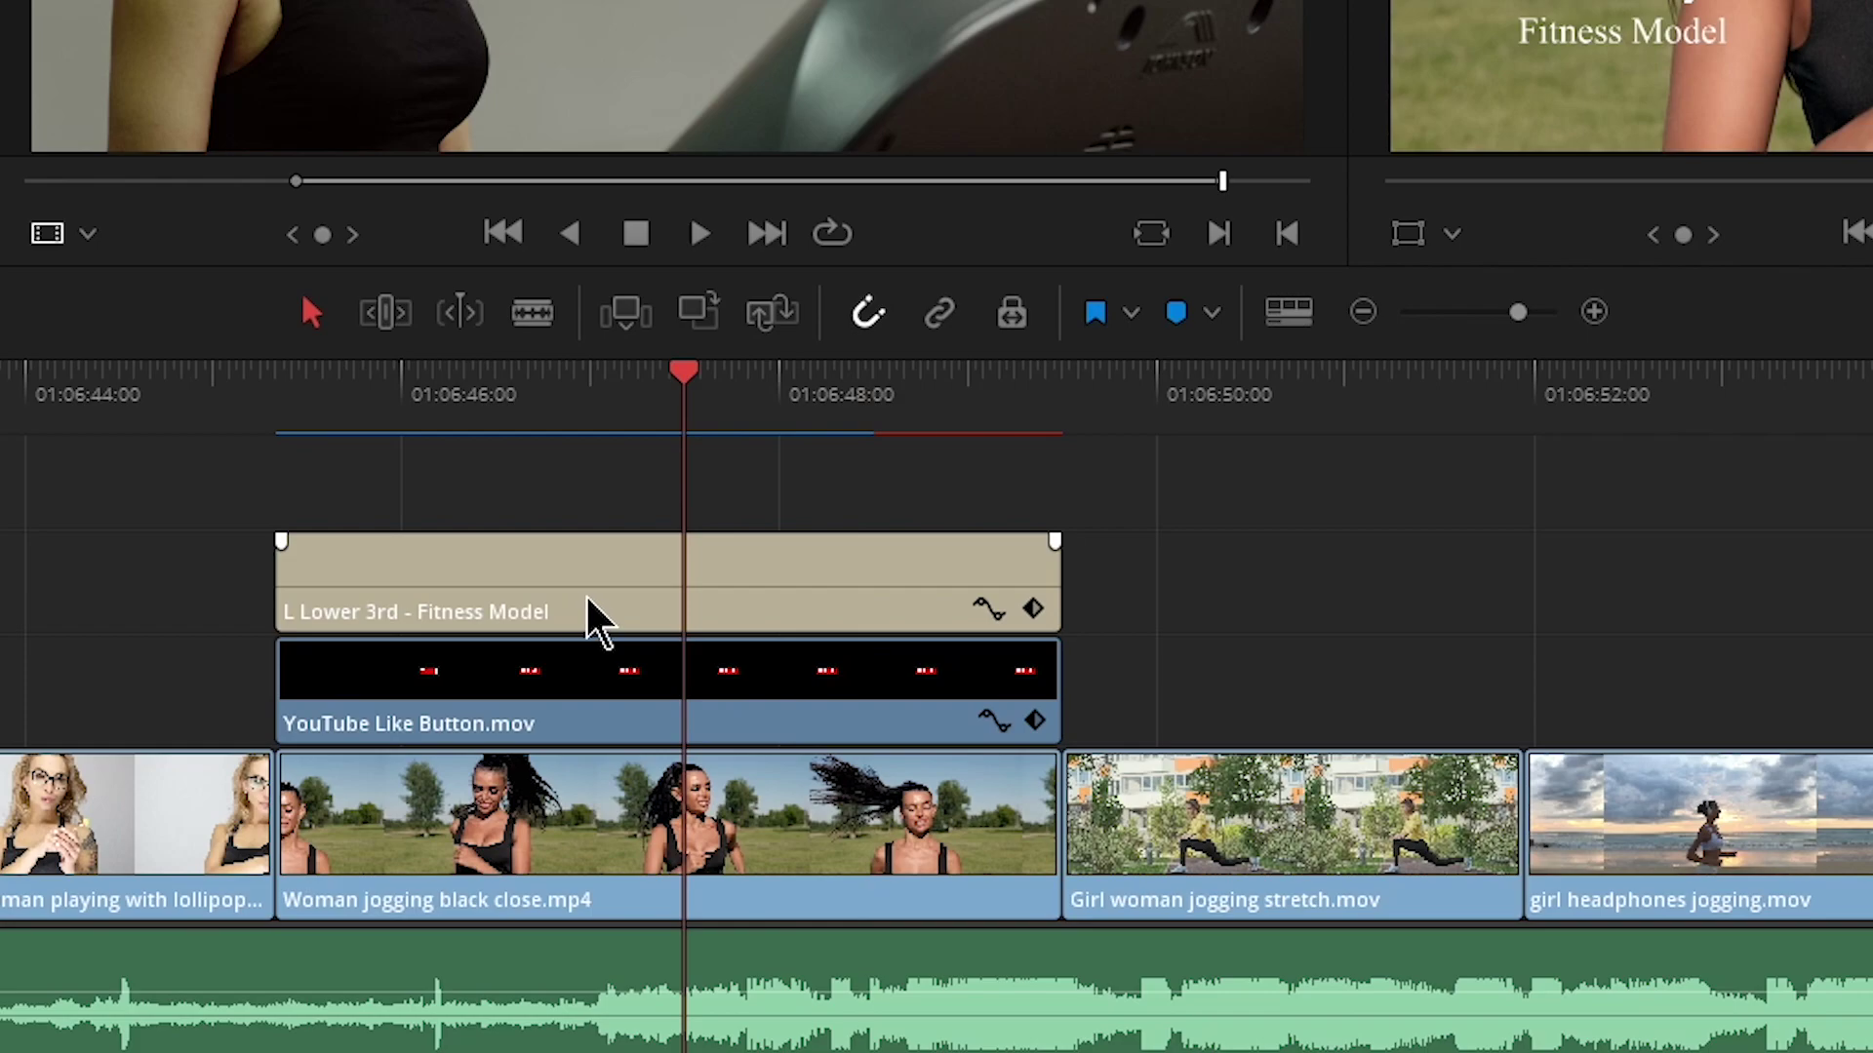
pyautogui.click(730, 588)
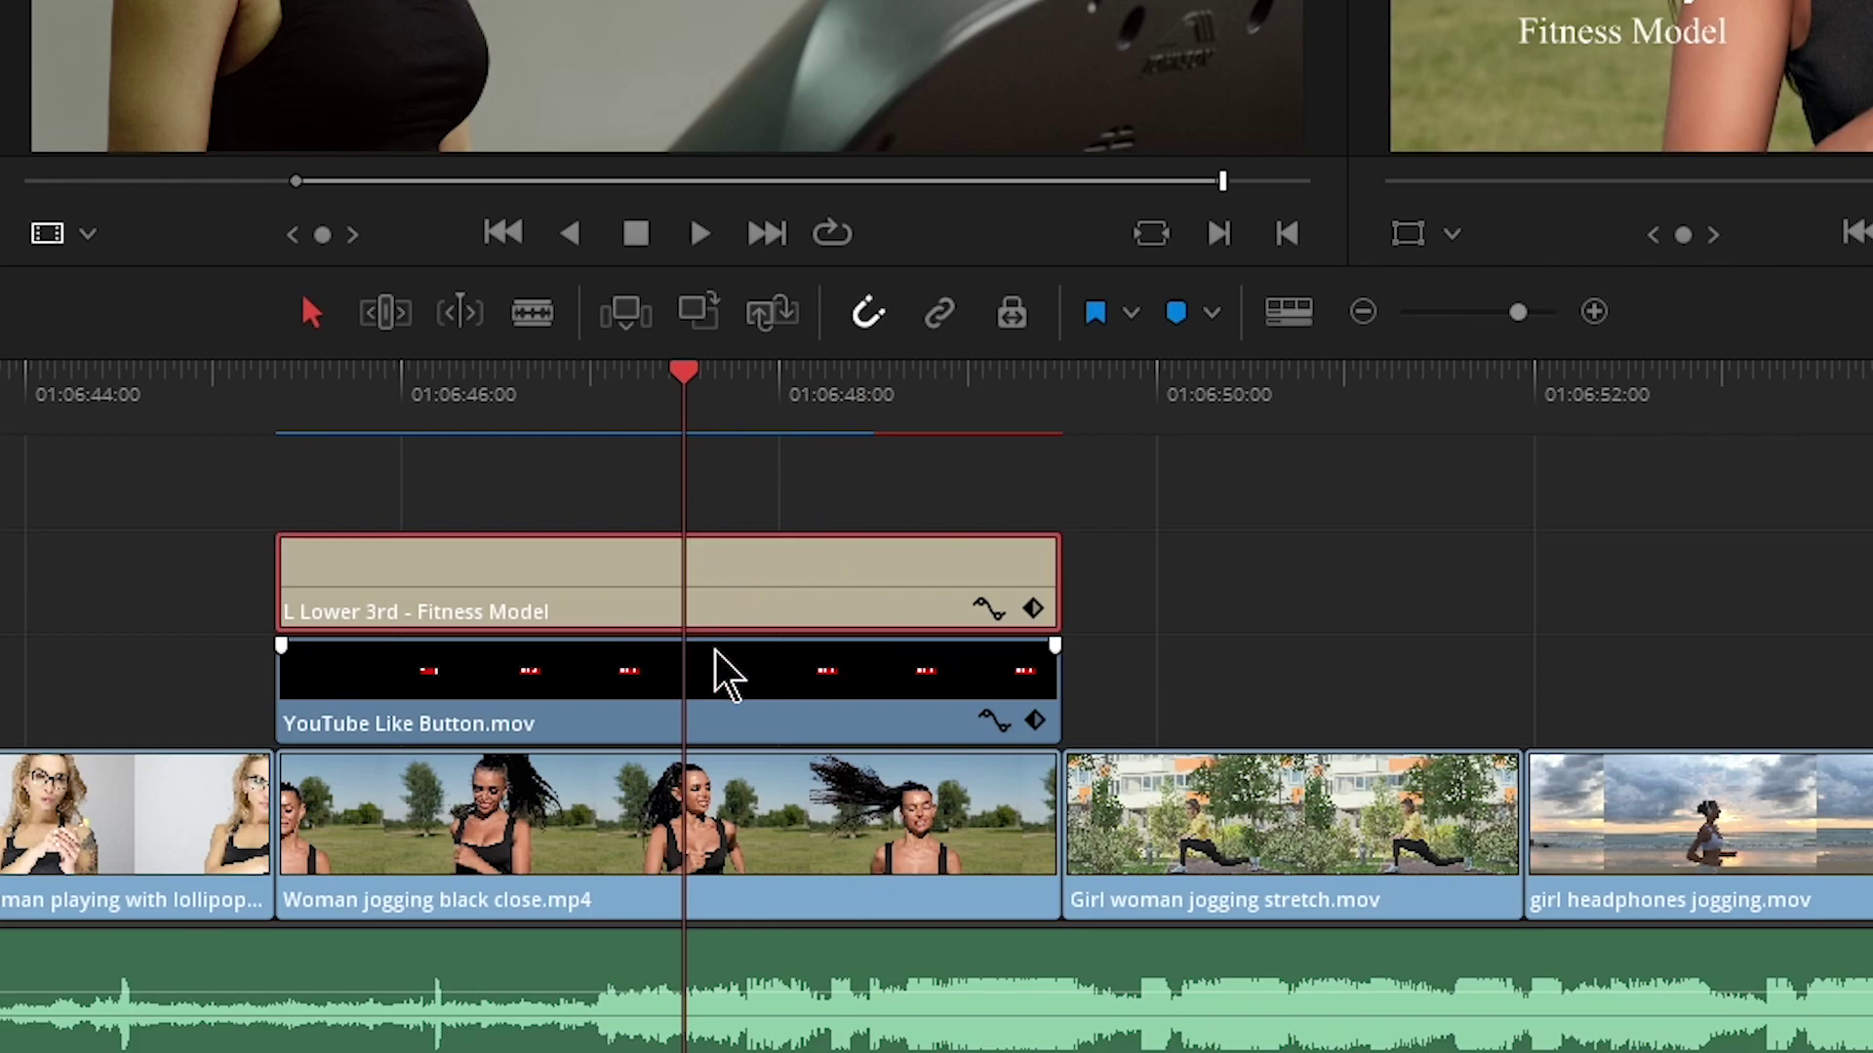
pyautogui.keyDown('ctrl'); pyautogui.click(712, 687); pyautogui.keyUp('ctrl')
pyautogui.keyDown('ctrl'); pyautogui.click(758, 844); pyautogui.keyUp('ctrl')
pyautogui.rightClick(787, 597)
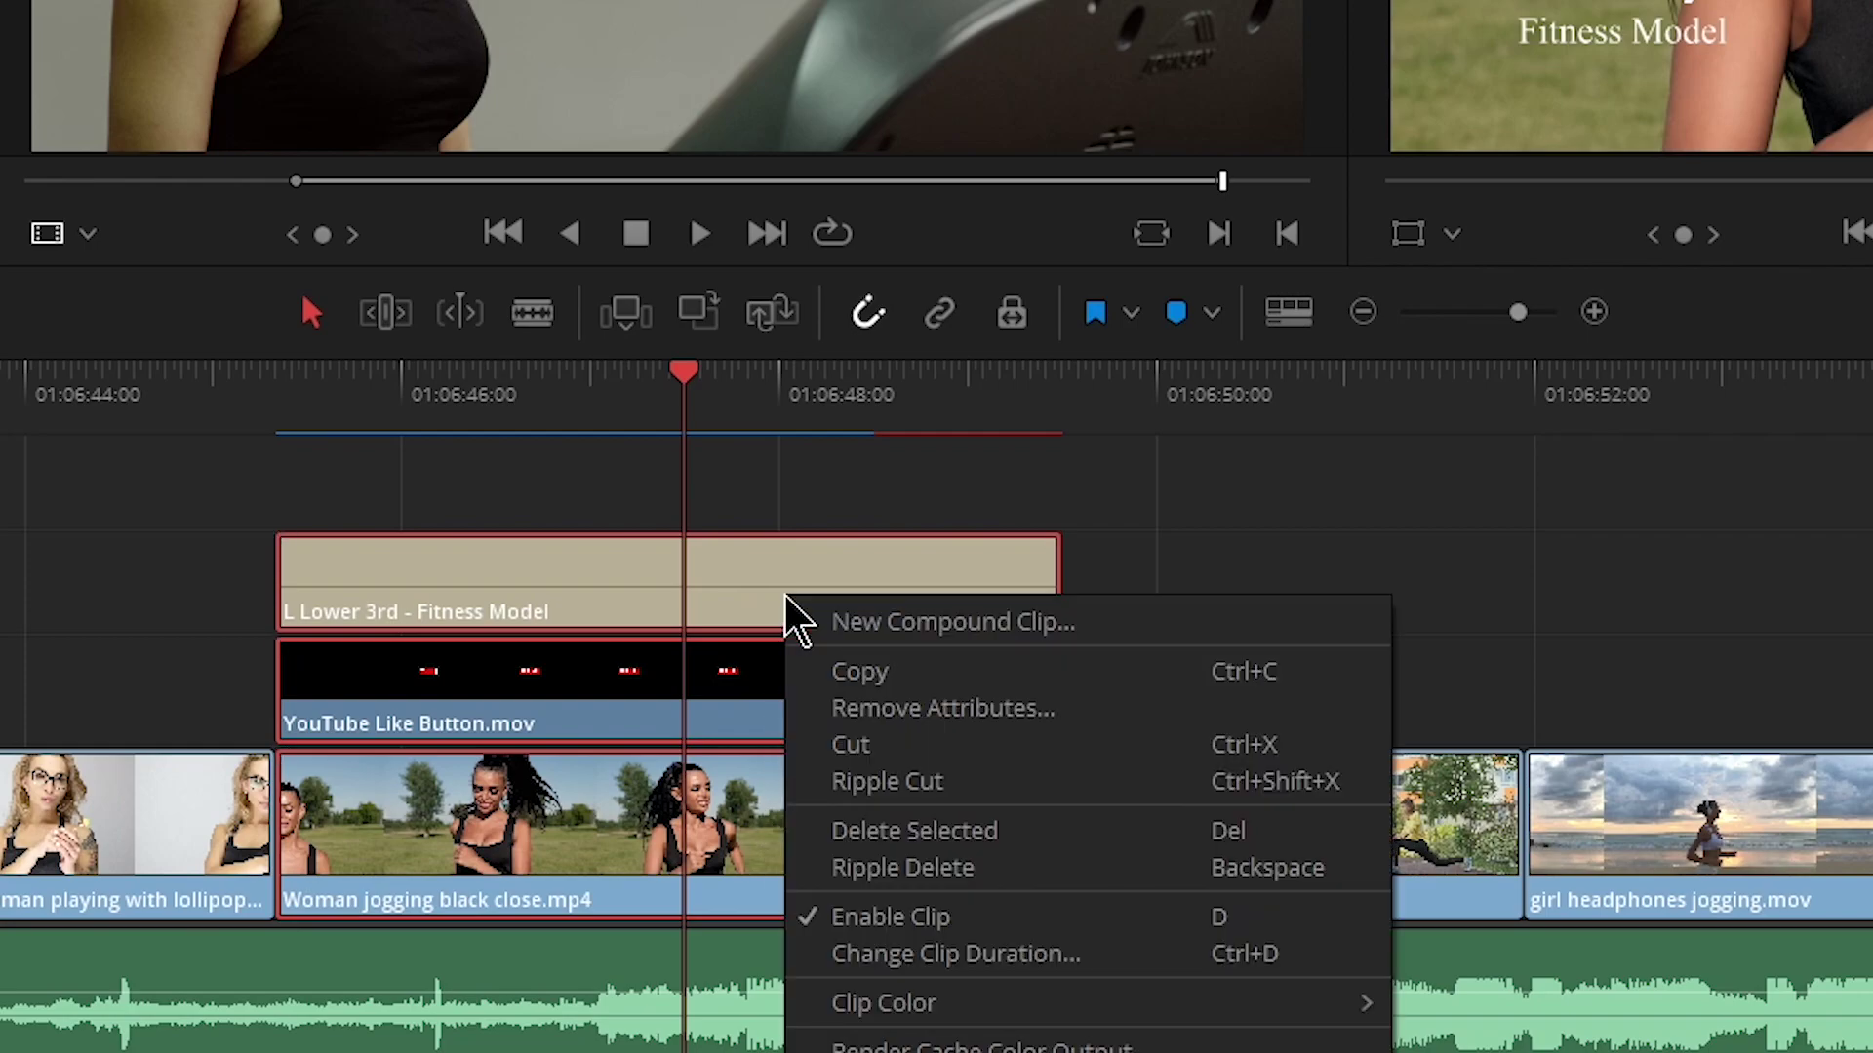
pyautogui.click(961, 628)
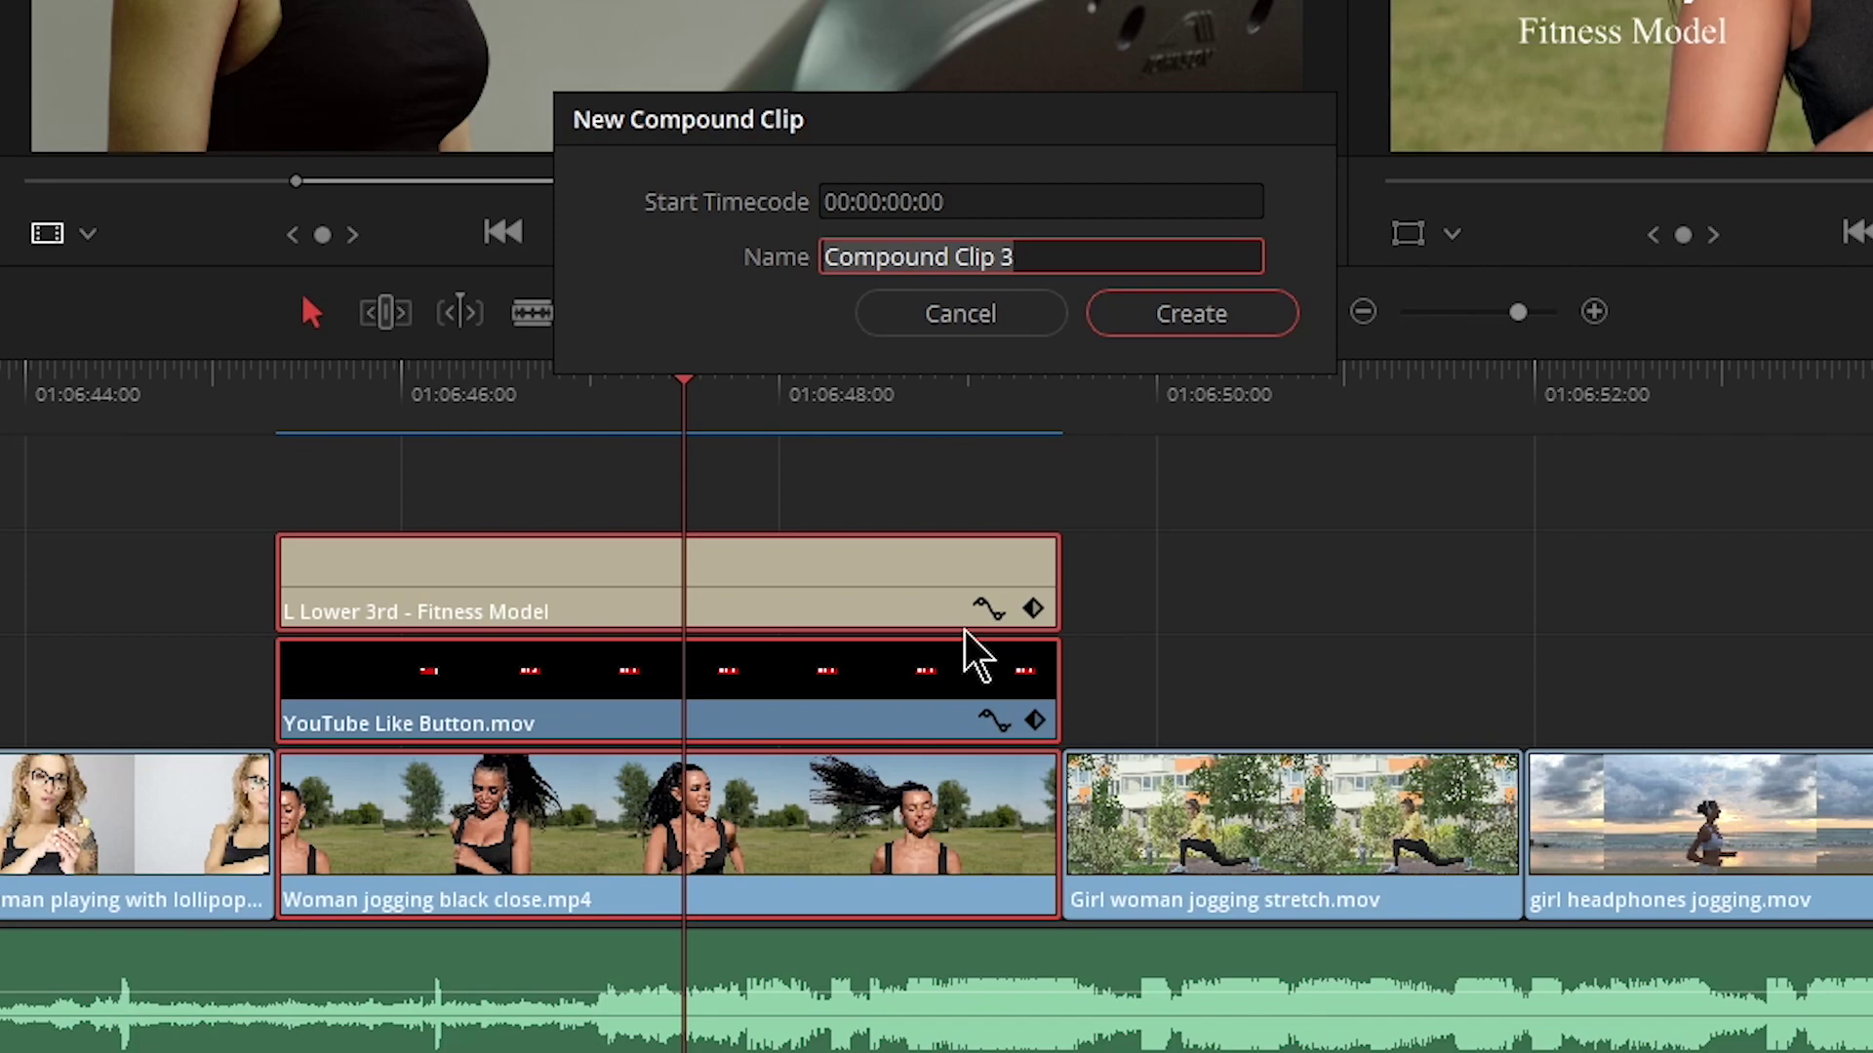
pyautogui.click(1150, 336)
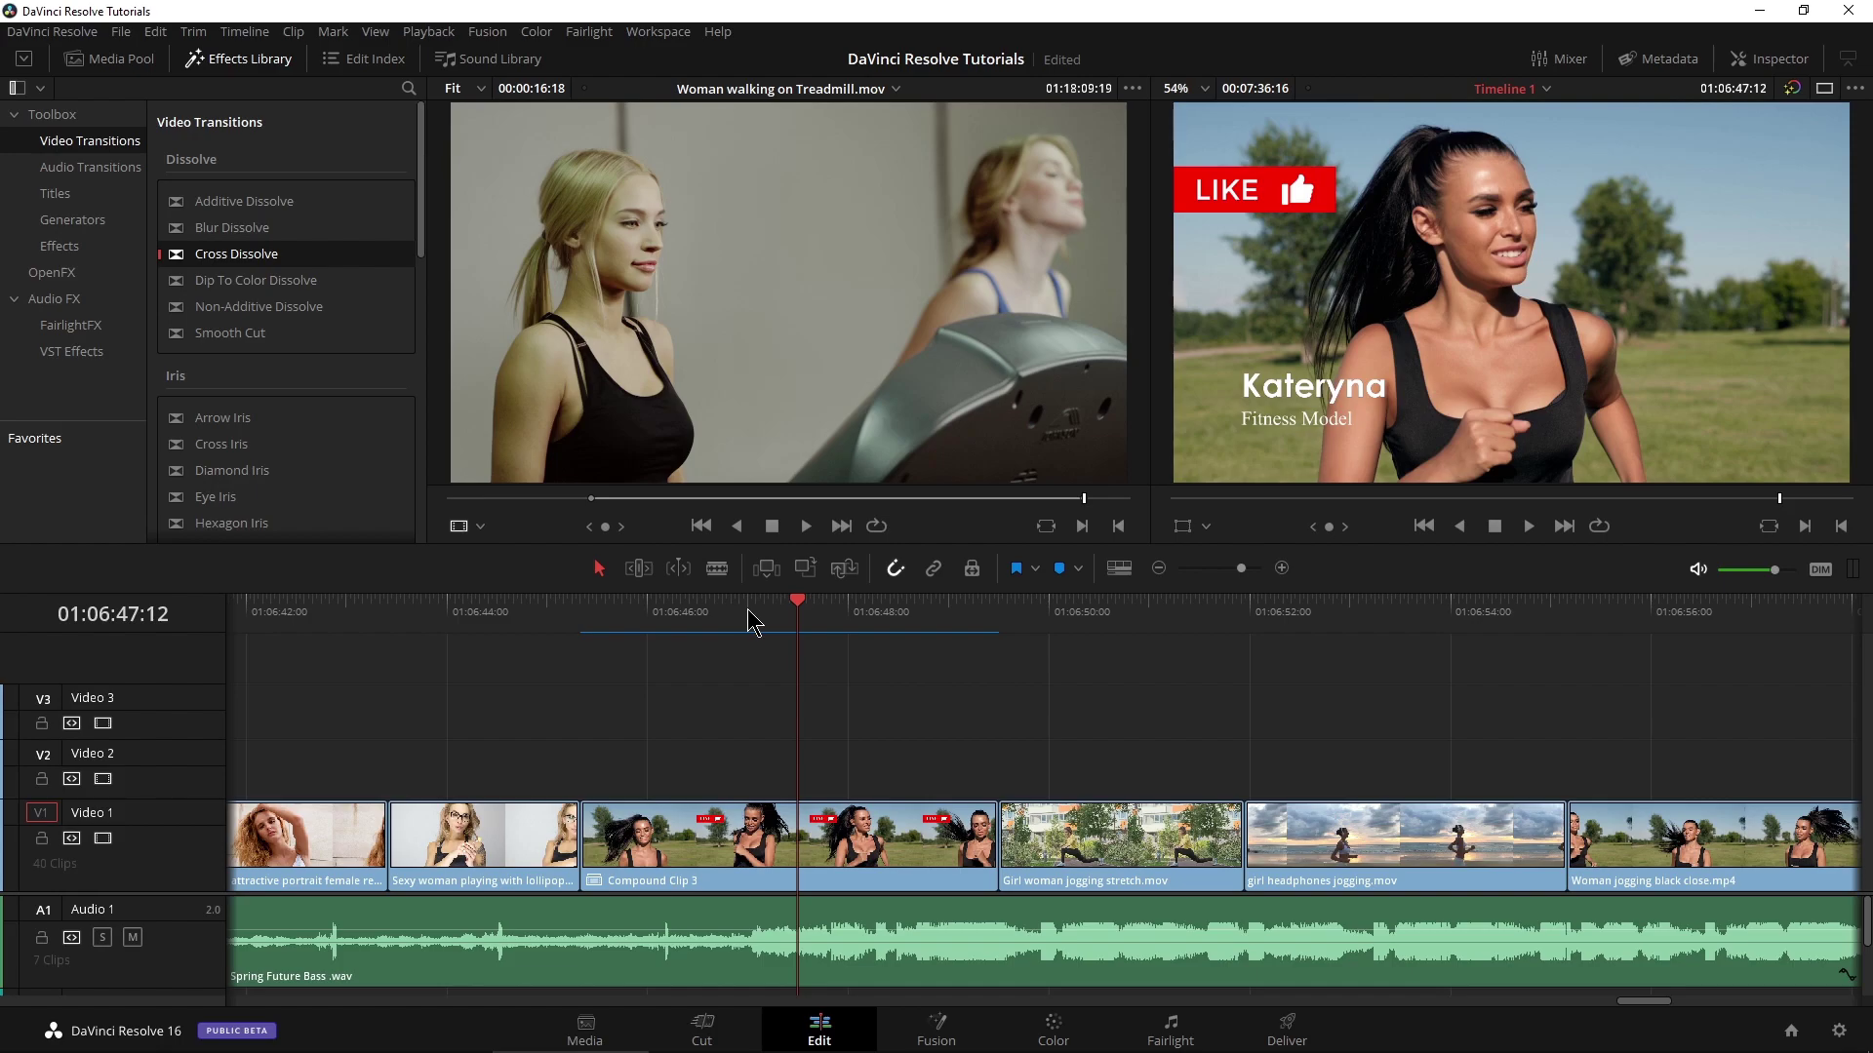
# Play Compound Clip 3, add a Cross Dissolve at its cut to the next clip, and preview it
pyautogui.click(599, 615)
pyautogui.press('space')
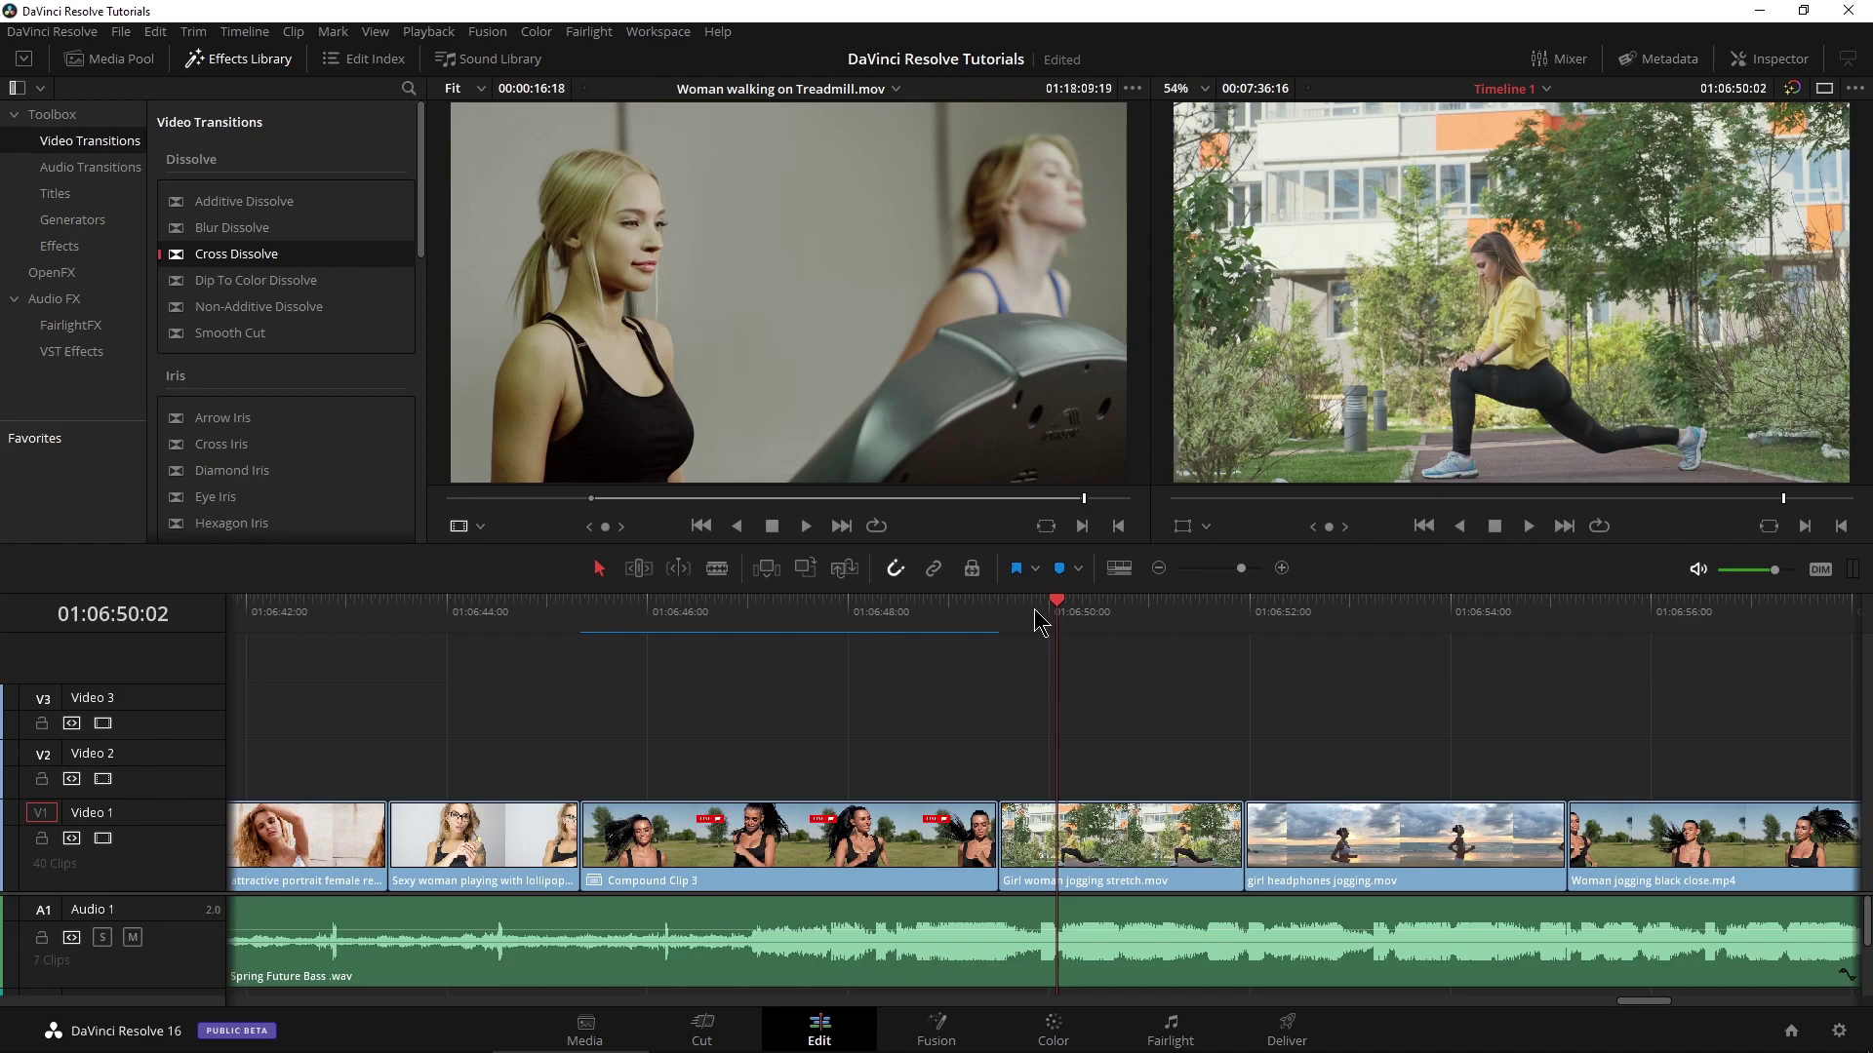
pyautogui.moveTo(236, 253); pyautogui.dragTo(1004, 845)
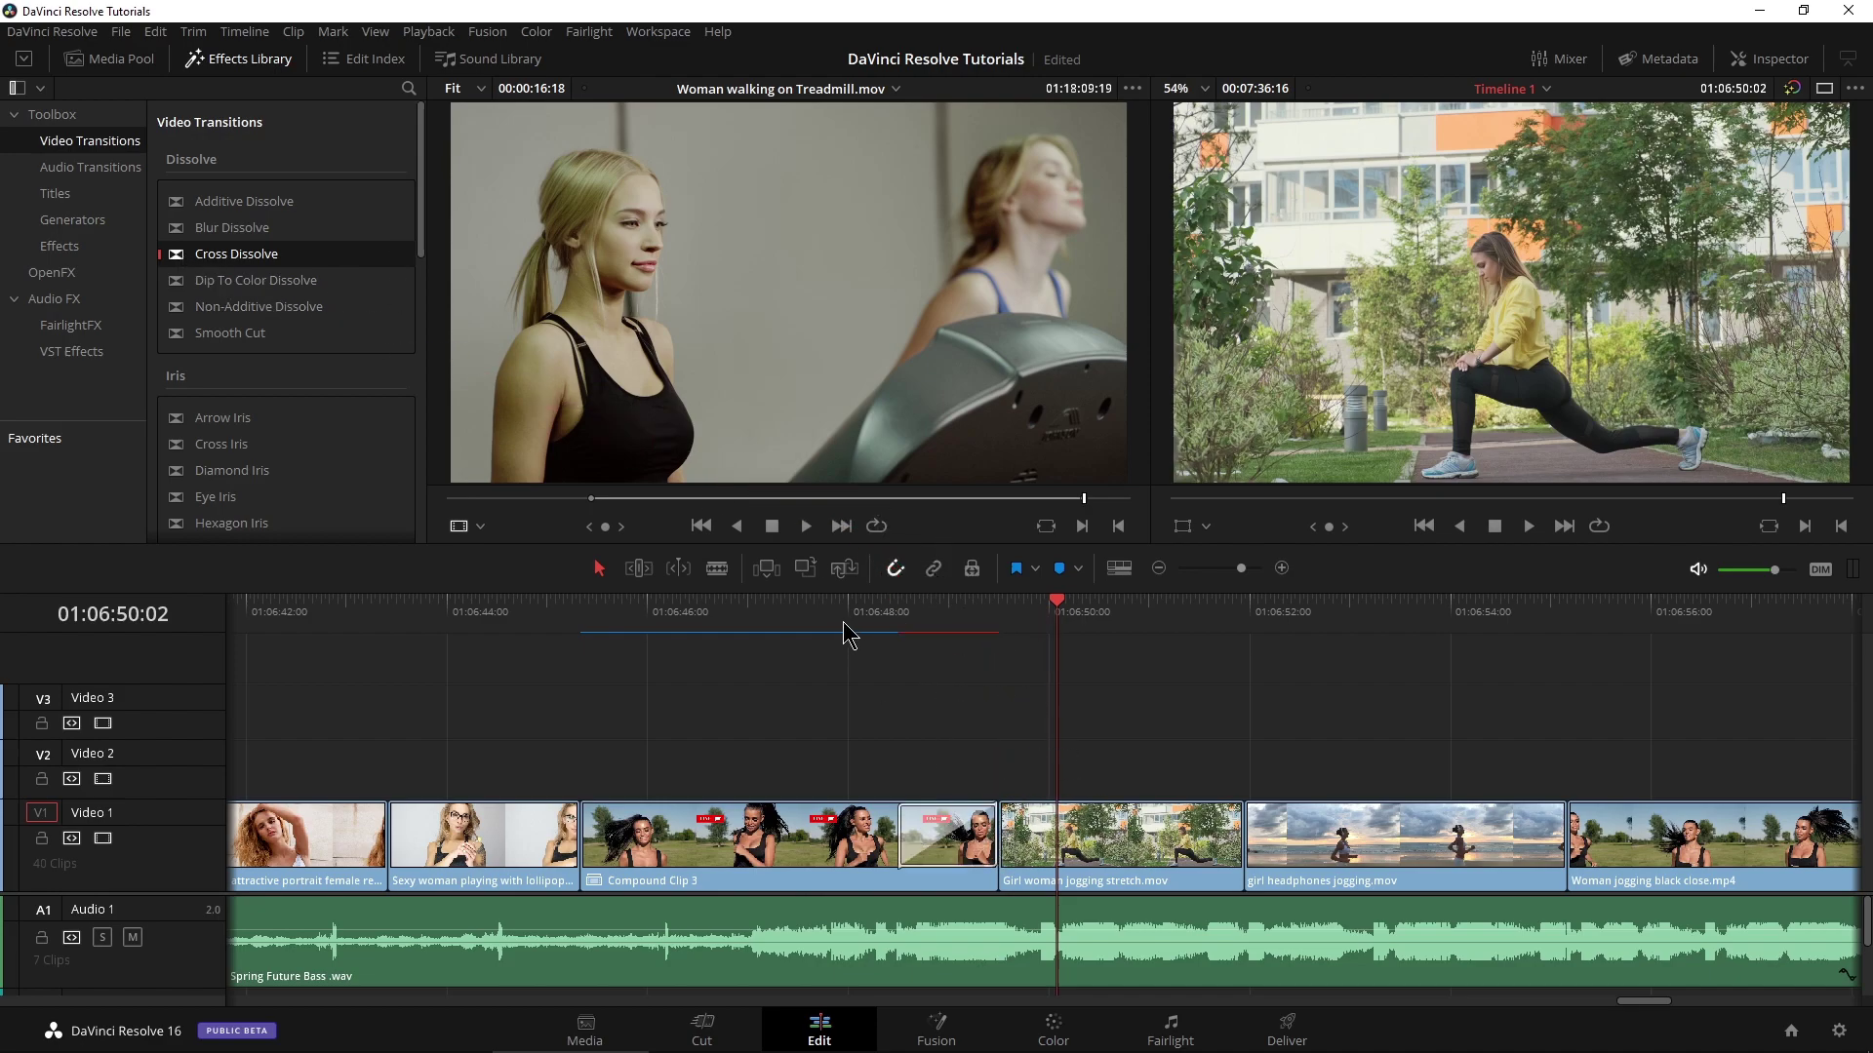
pyautogui.click(860, 632)
pyautogui.press('space')
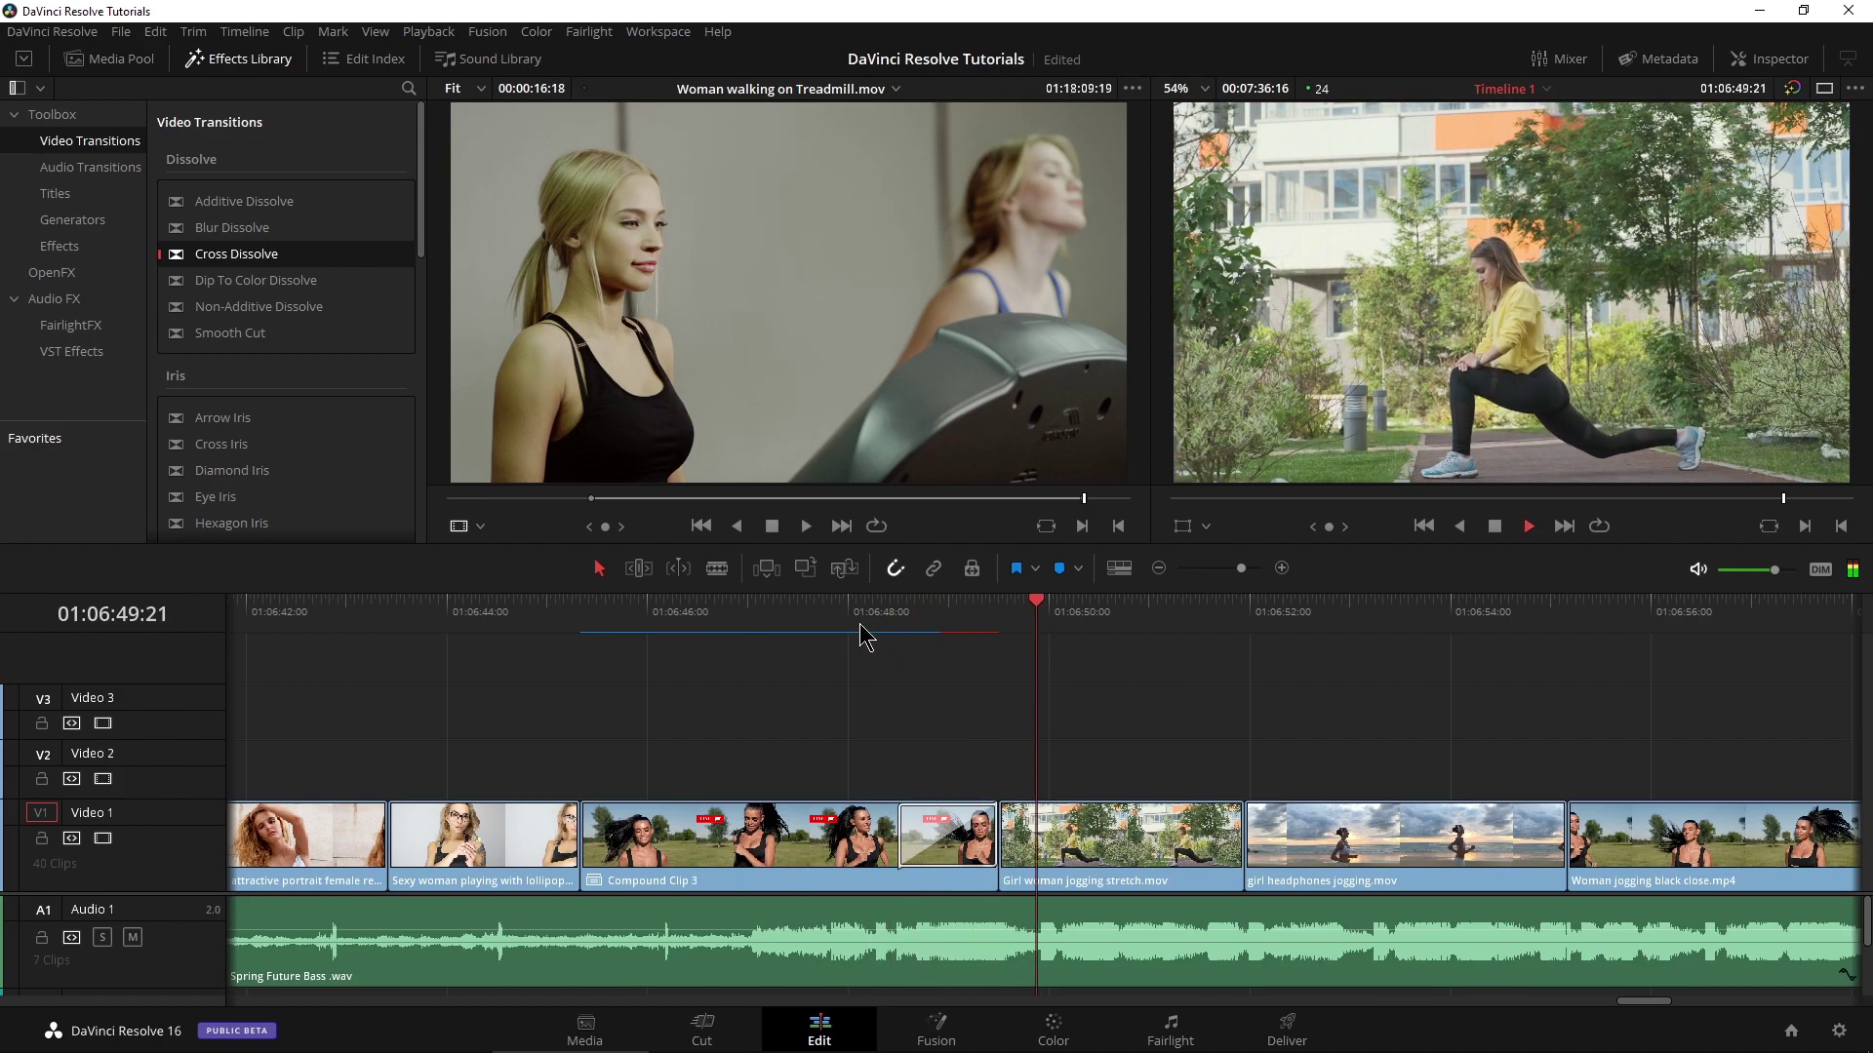
pyautogui.press('space')
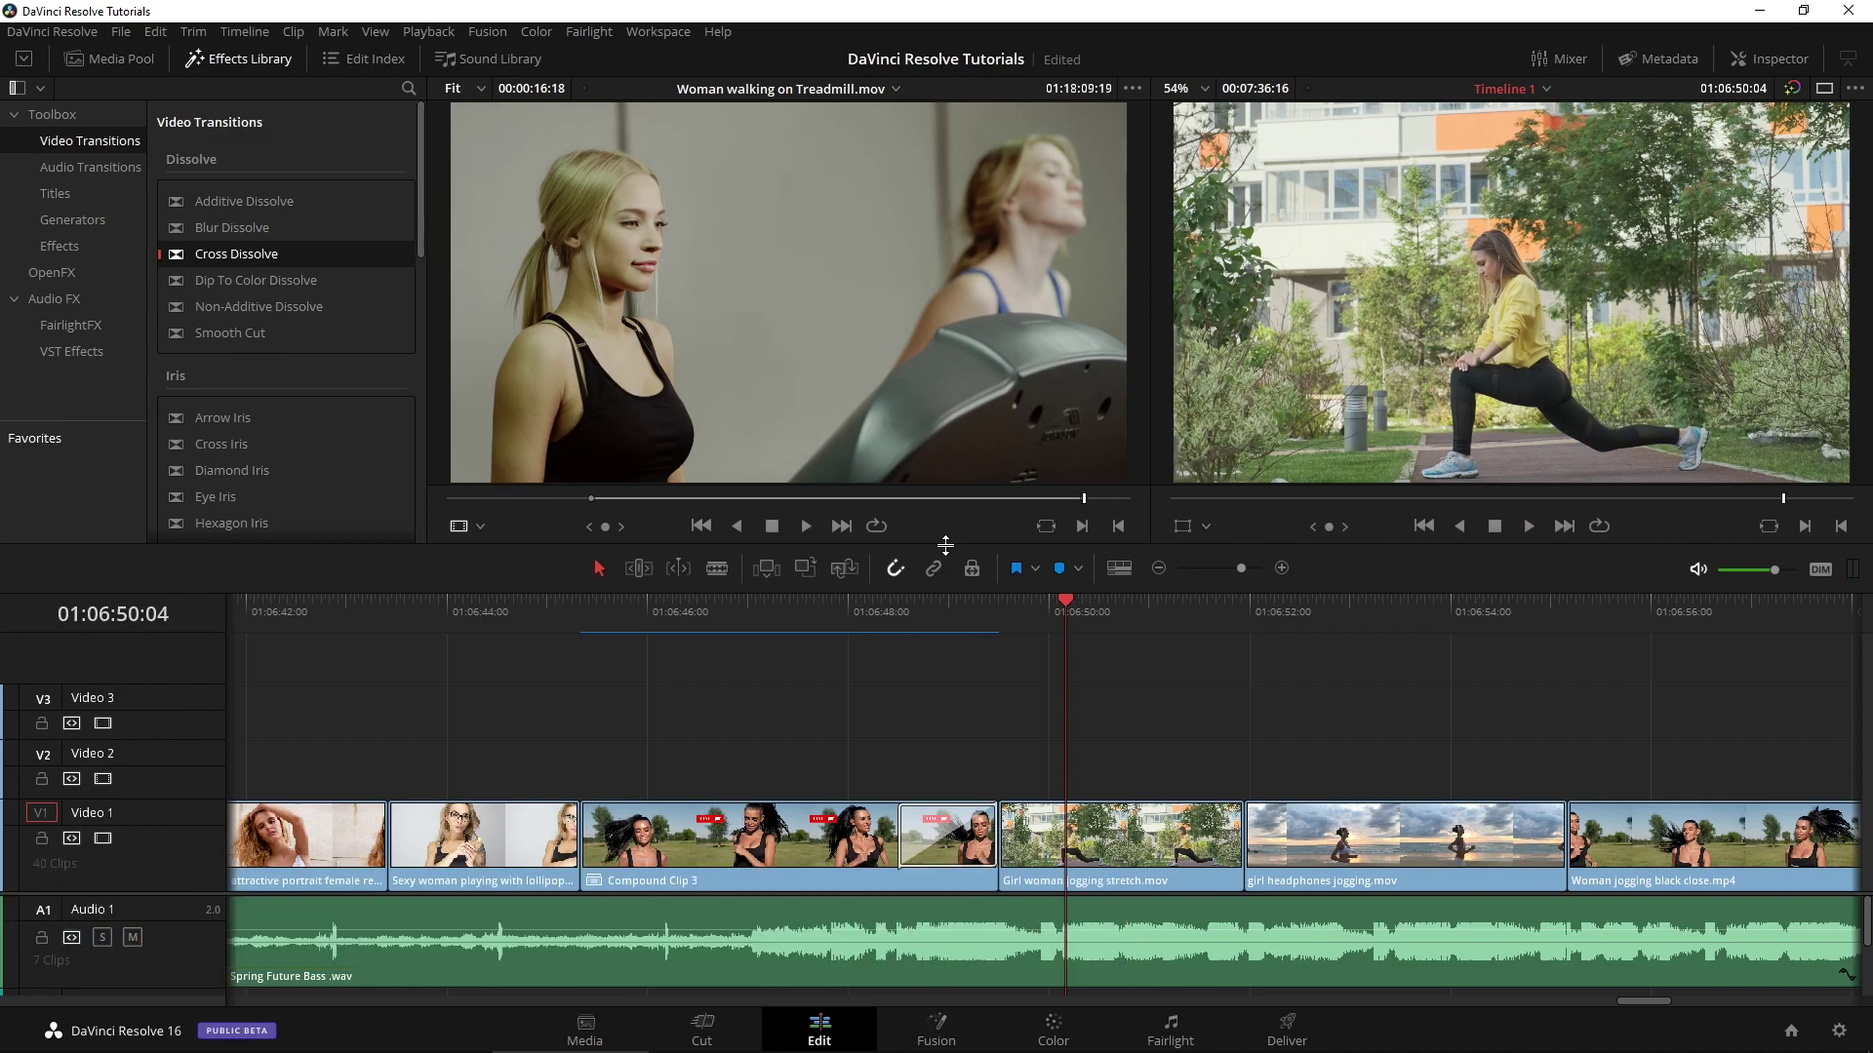
# Resize the viewers and timeline, then play back from 01:06:47:10
pyautogui.moveTo(945, 545); pyautogui.dragTo(945, 371)
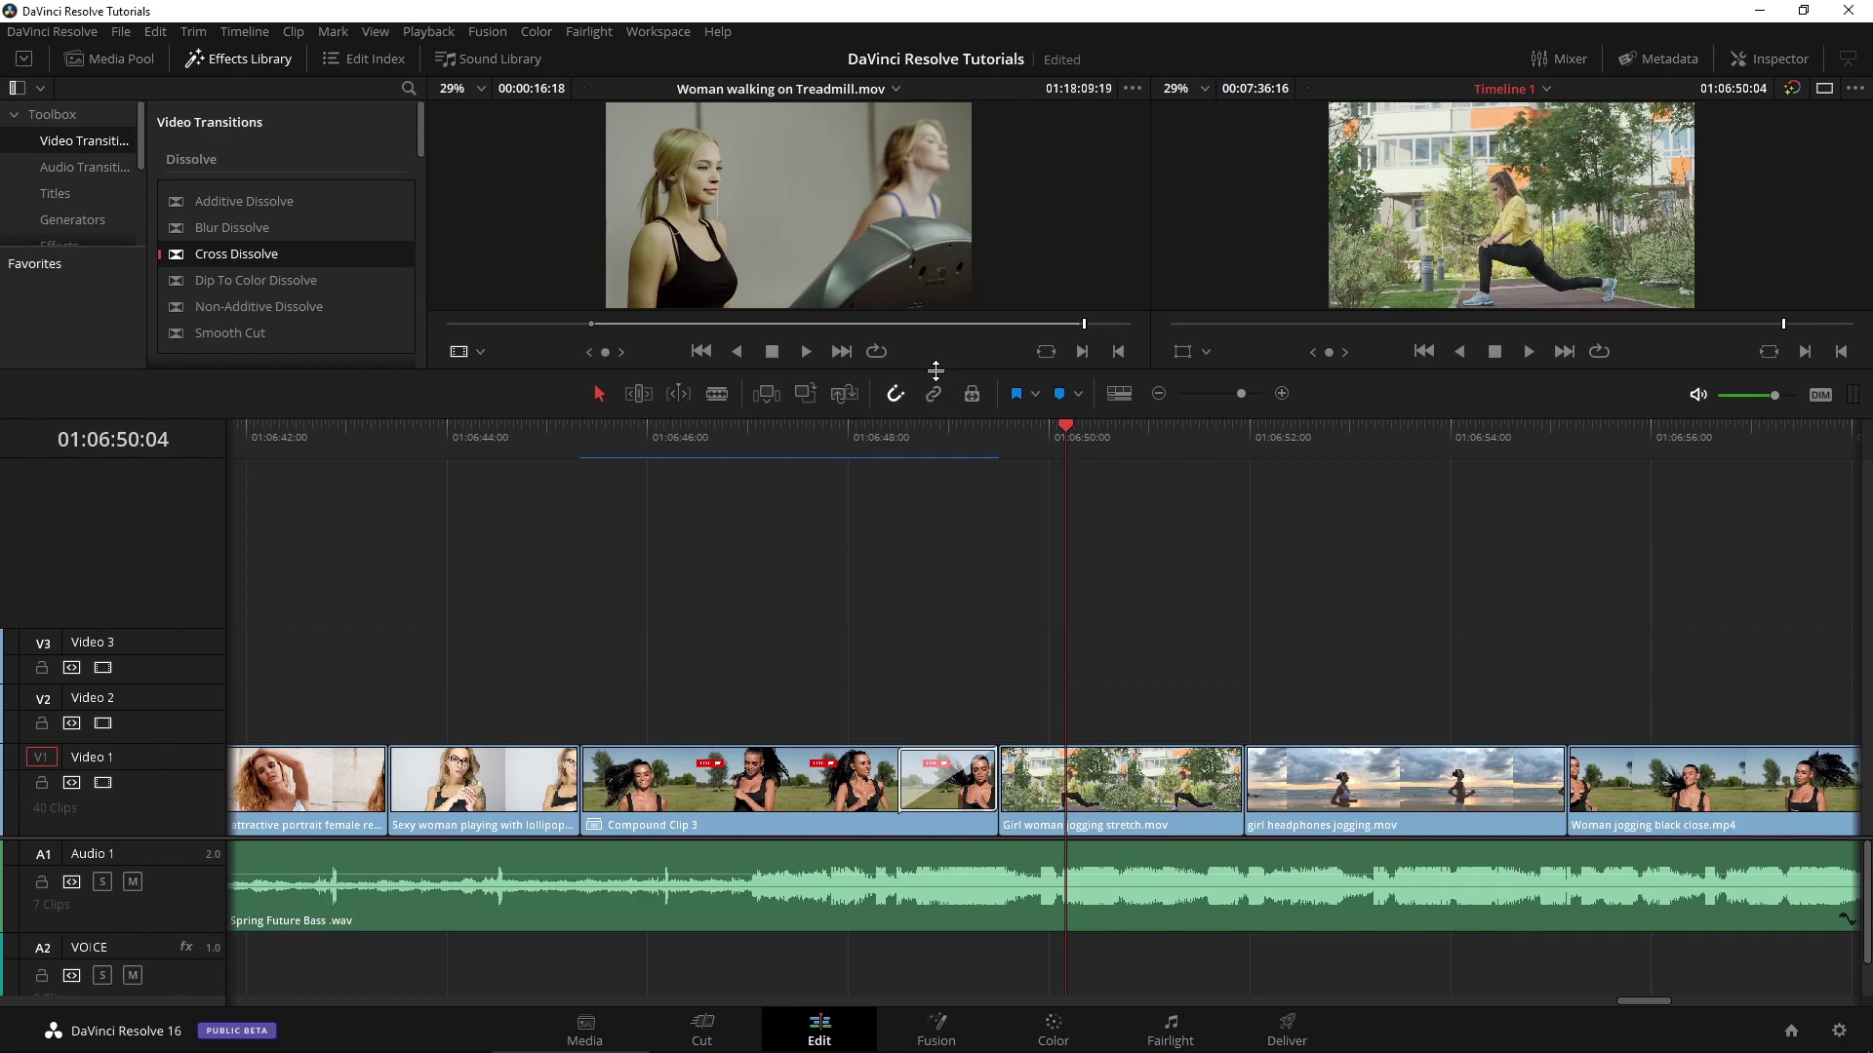
pyautogui.moveTo(935, 371); pyautogui.dragTo(923, 587)
pyautogui.click(790, 666)
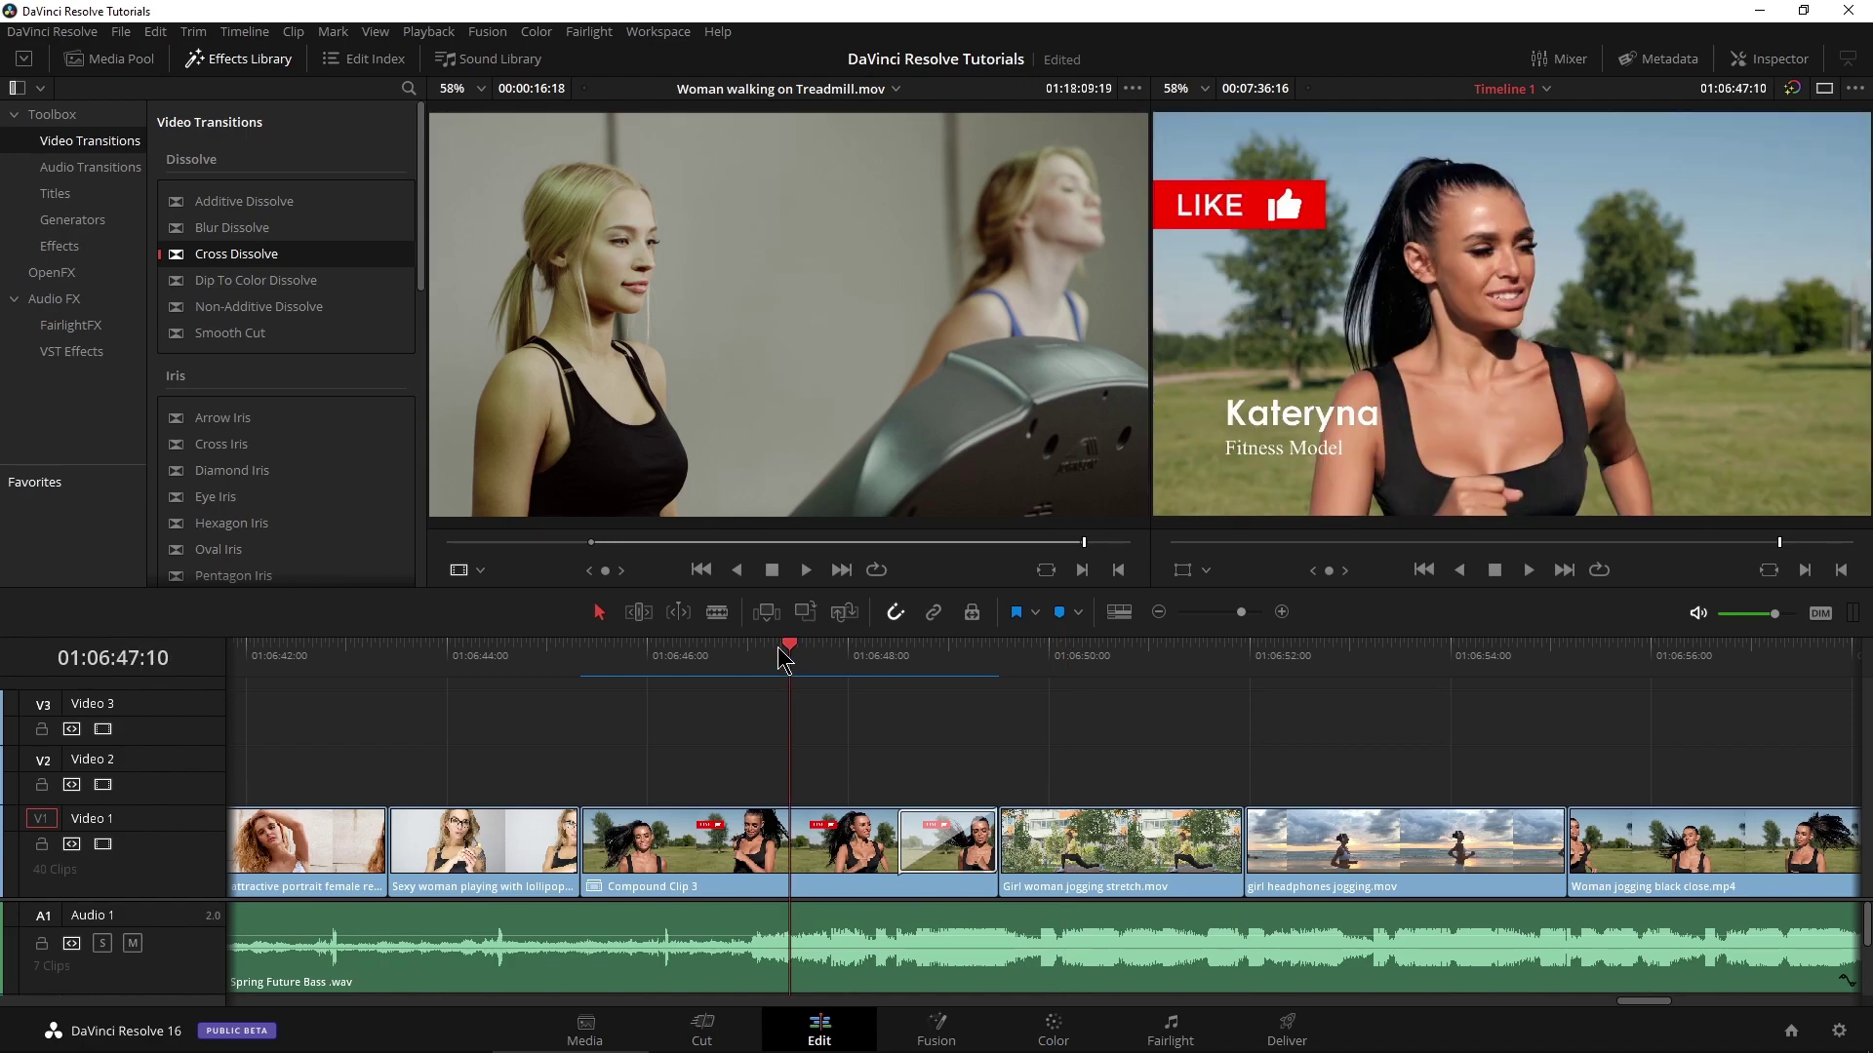
pyautogui.press('space')
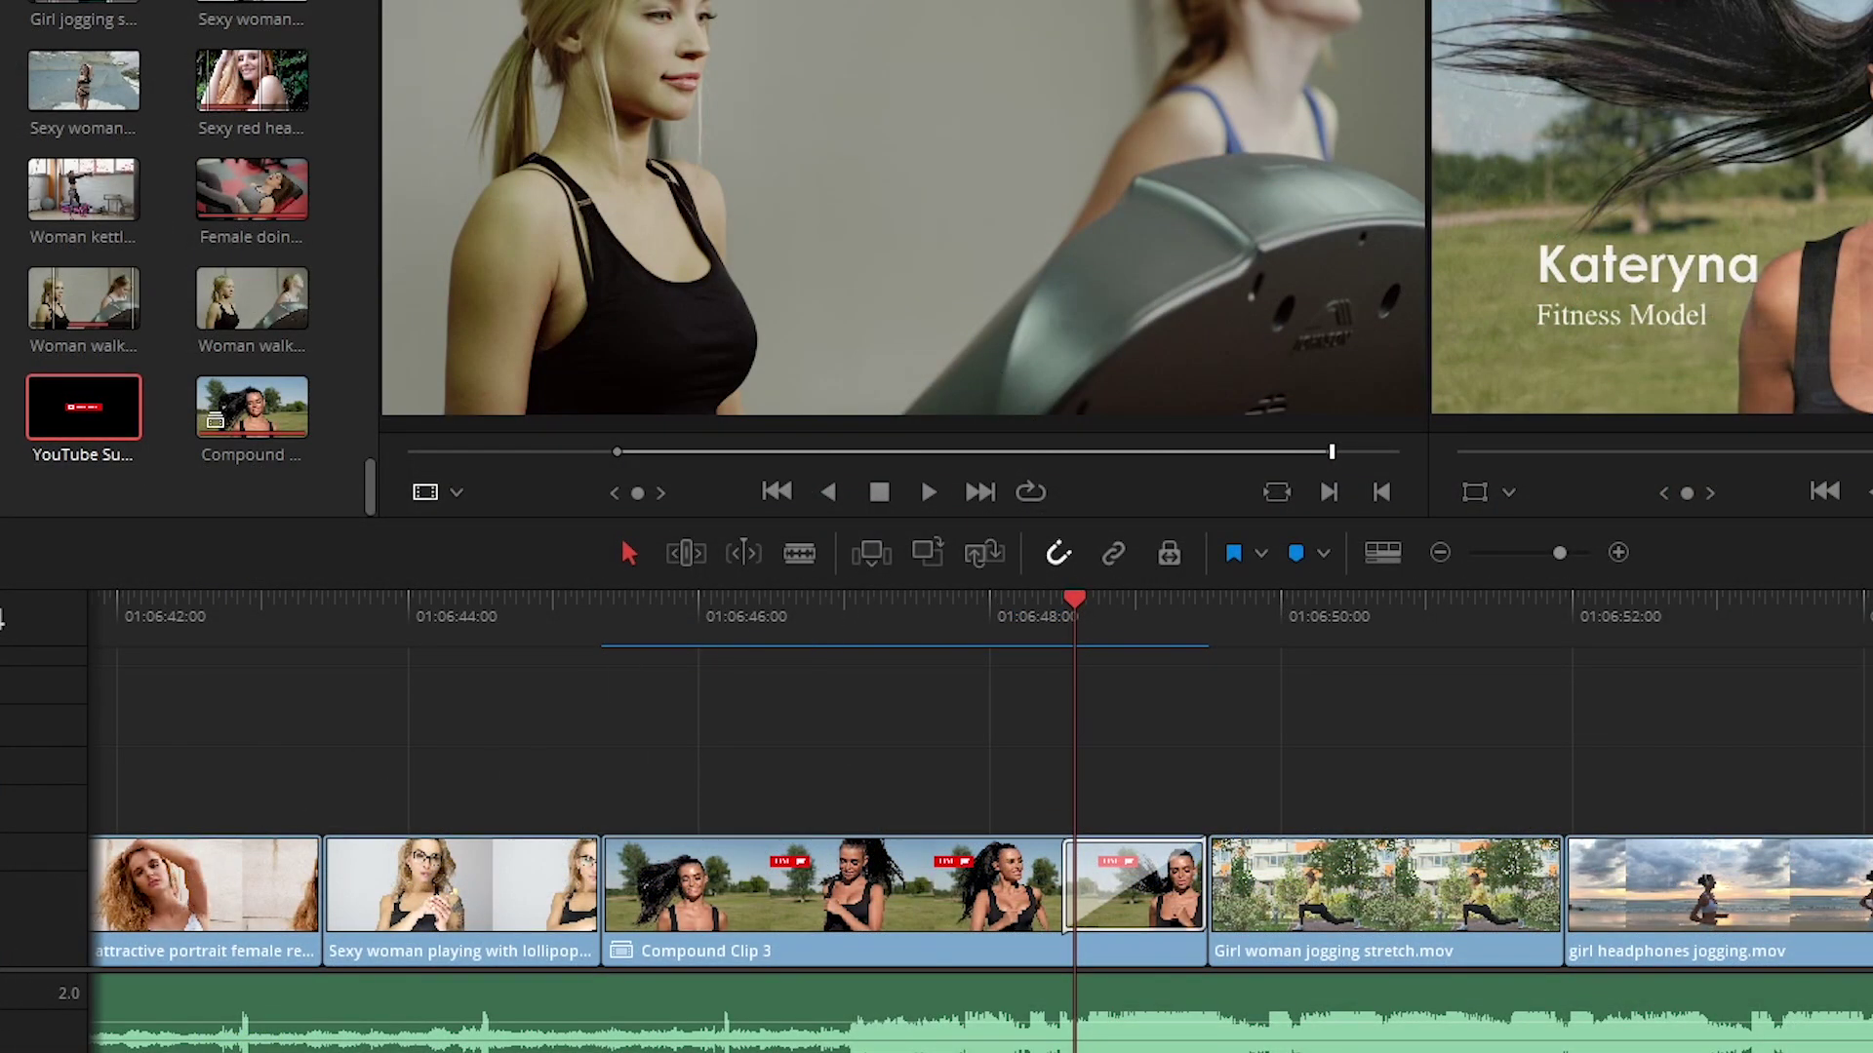
# Decompose Compound Clip 3 in place and delete the YouTube Like Button clip from Video 2
pyautogui.scroll(-2, 463, 917)
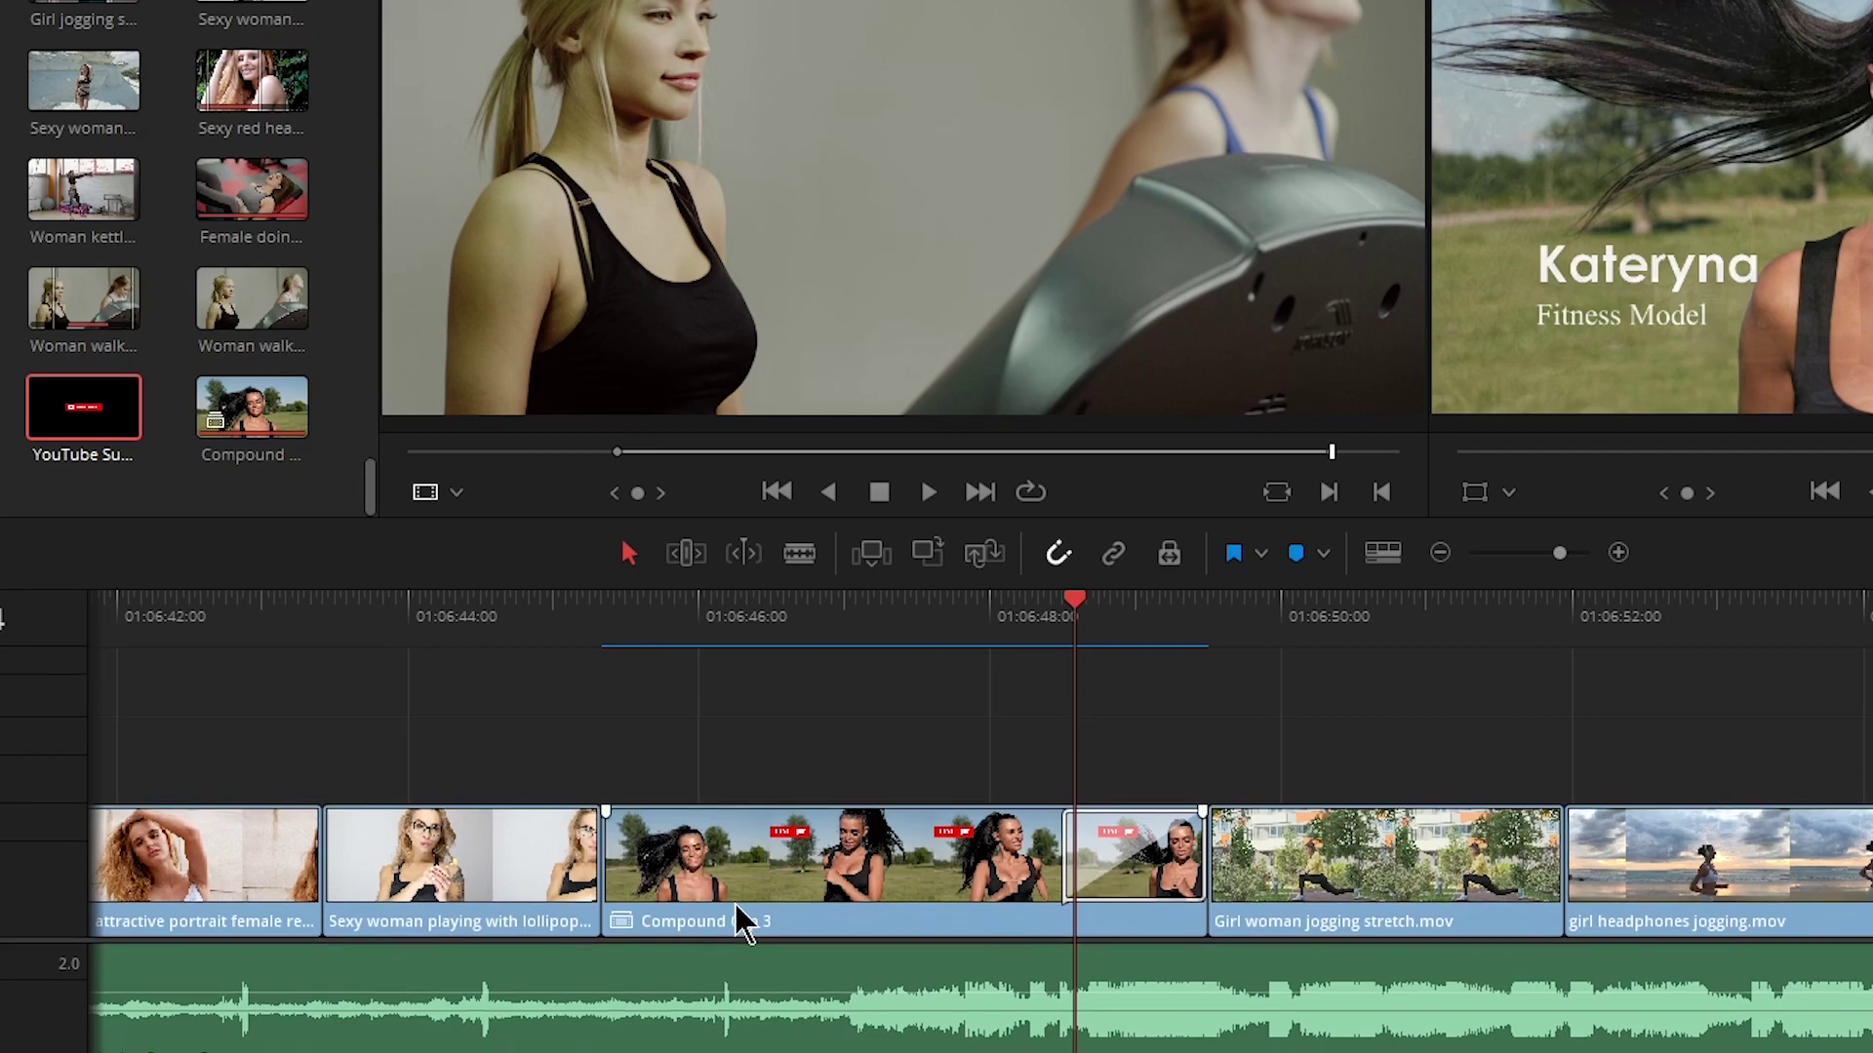
pyautogui.click(878, 841)
pyautogui.rightClick(888, 853)
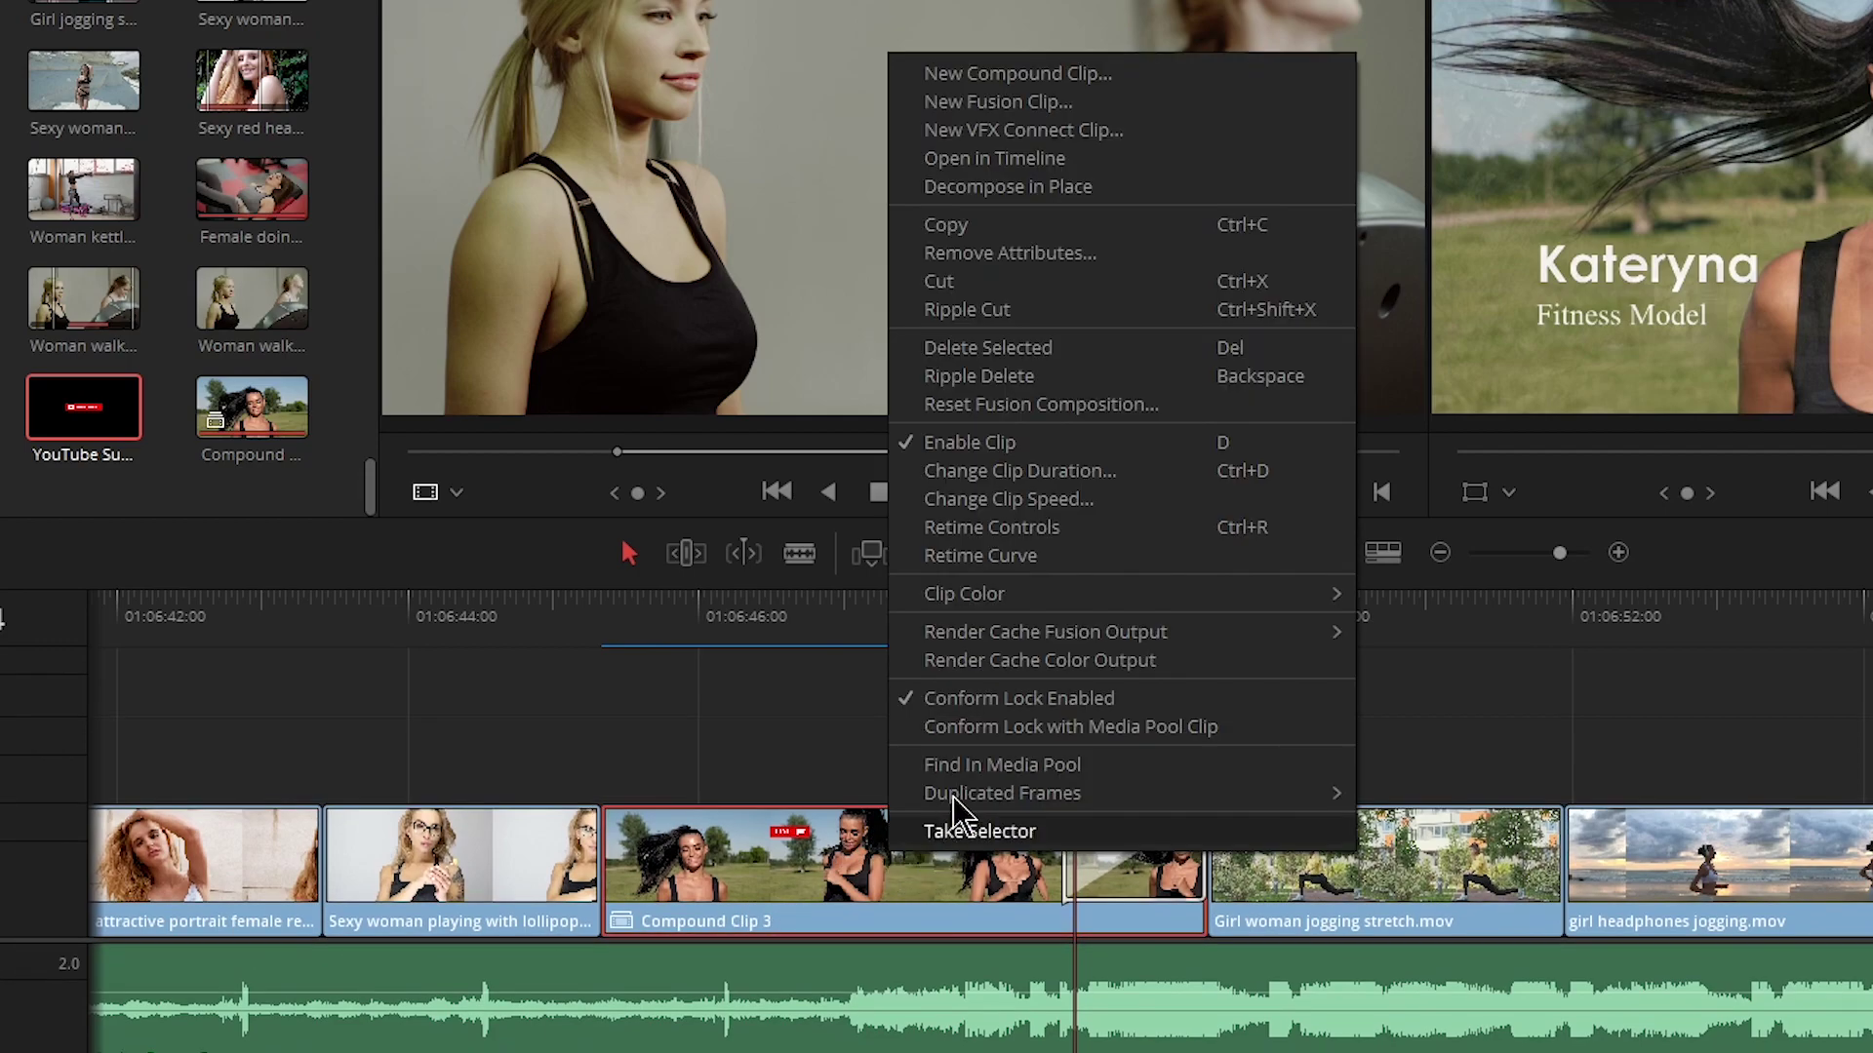
pyautogui.click(997, 189)
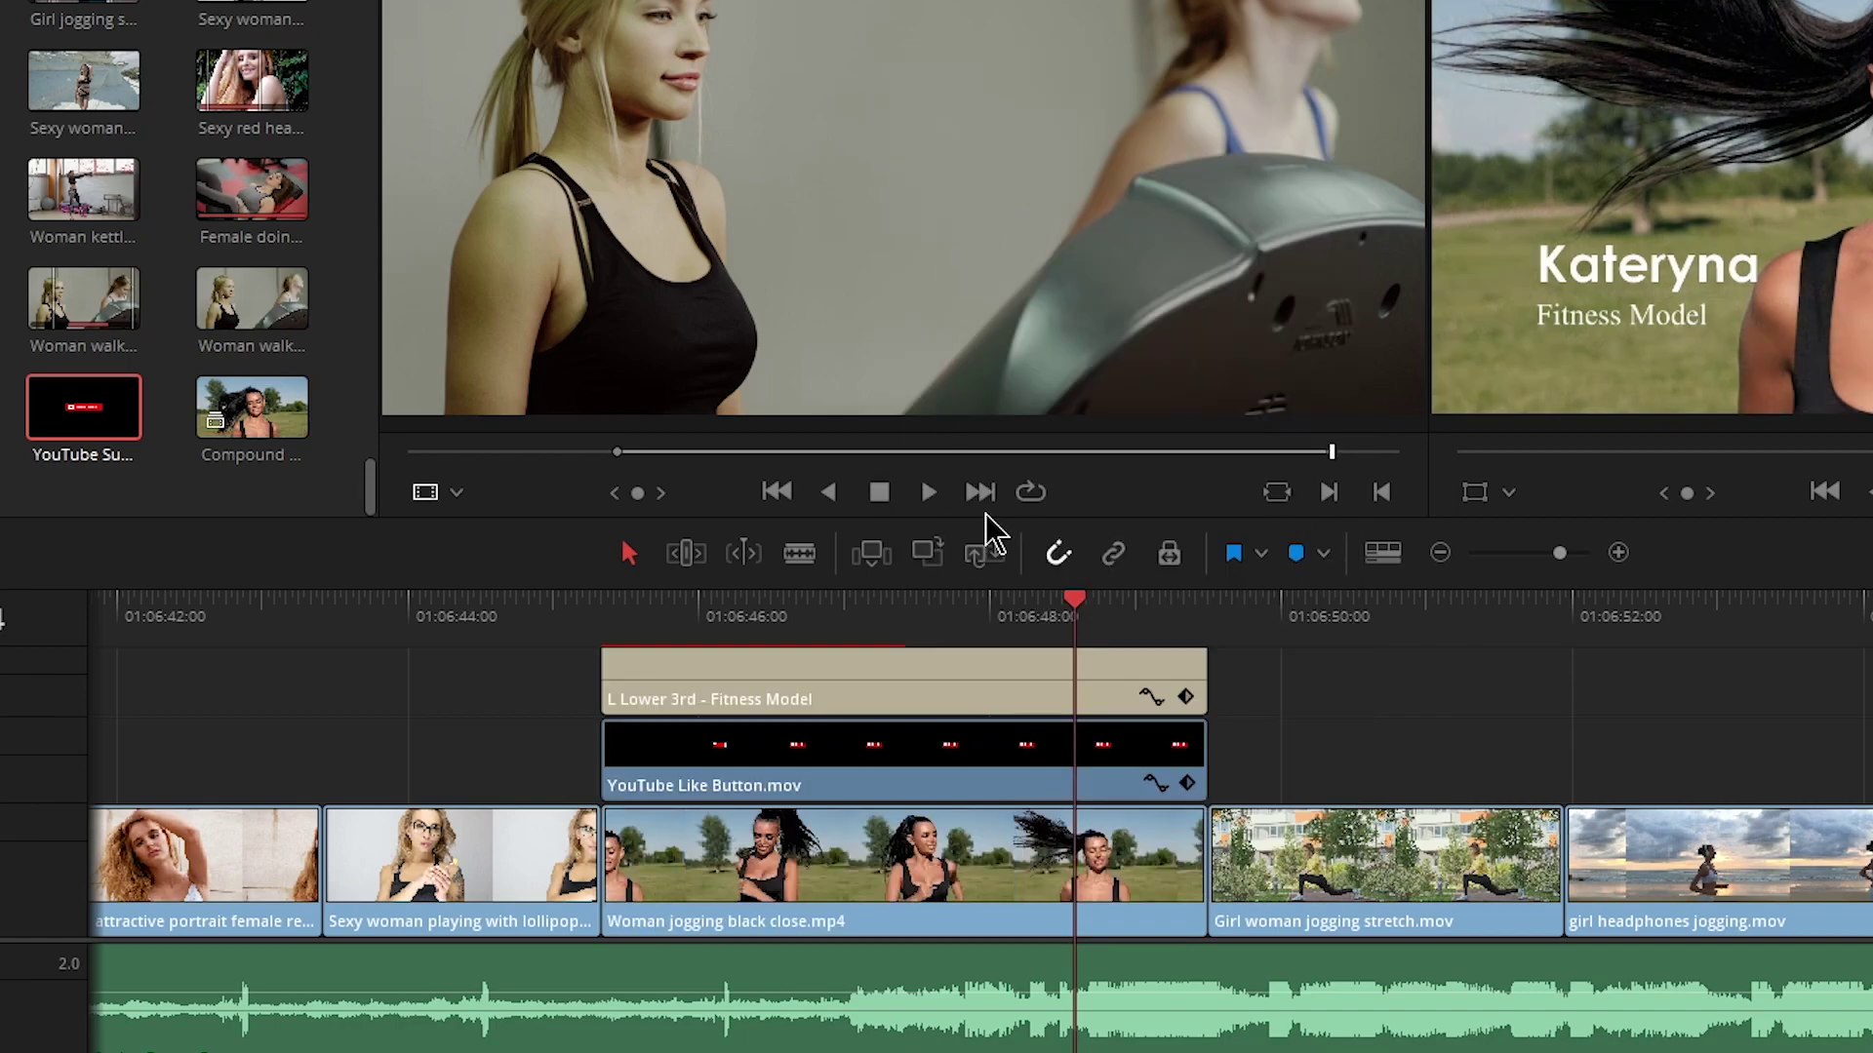
pyautogui.moveTo(985, 515); pyautogui.dragTo(1003, 376)
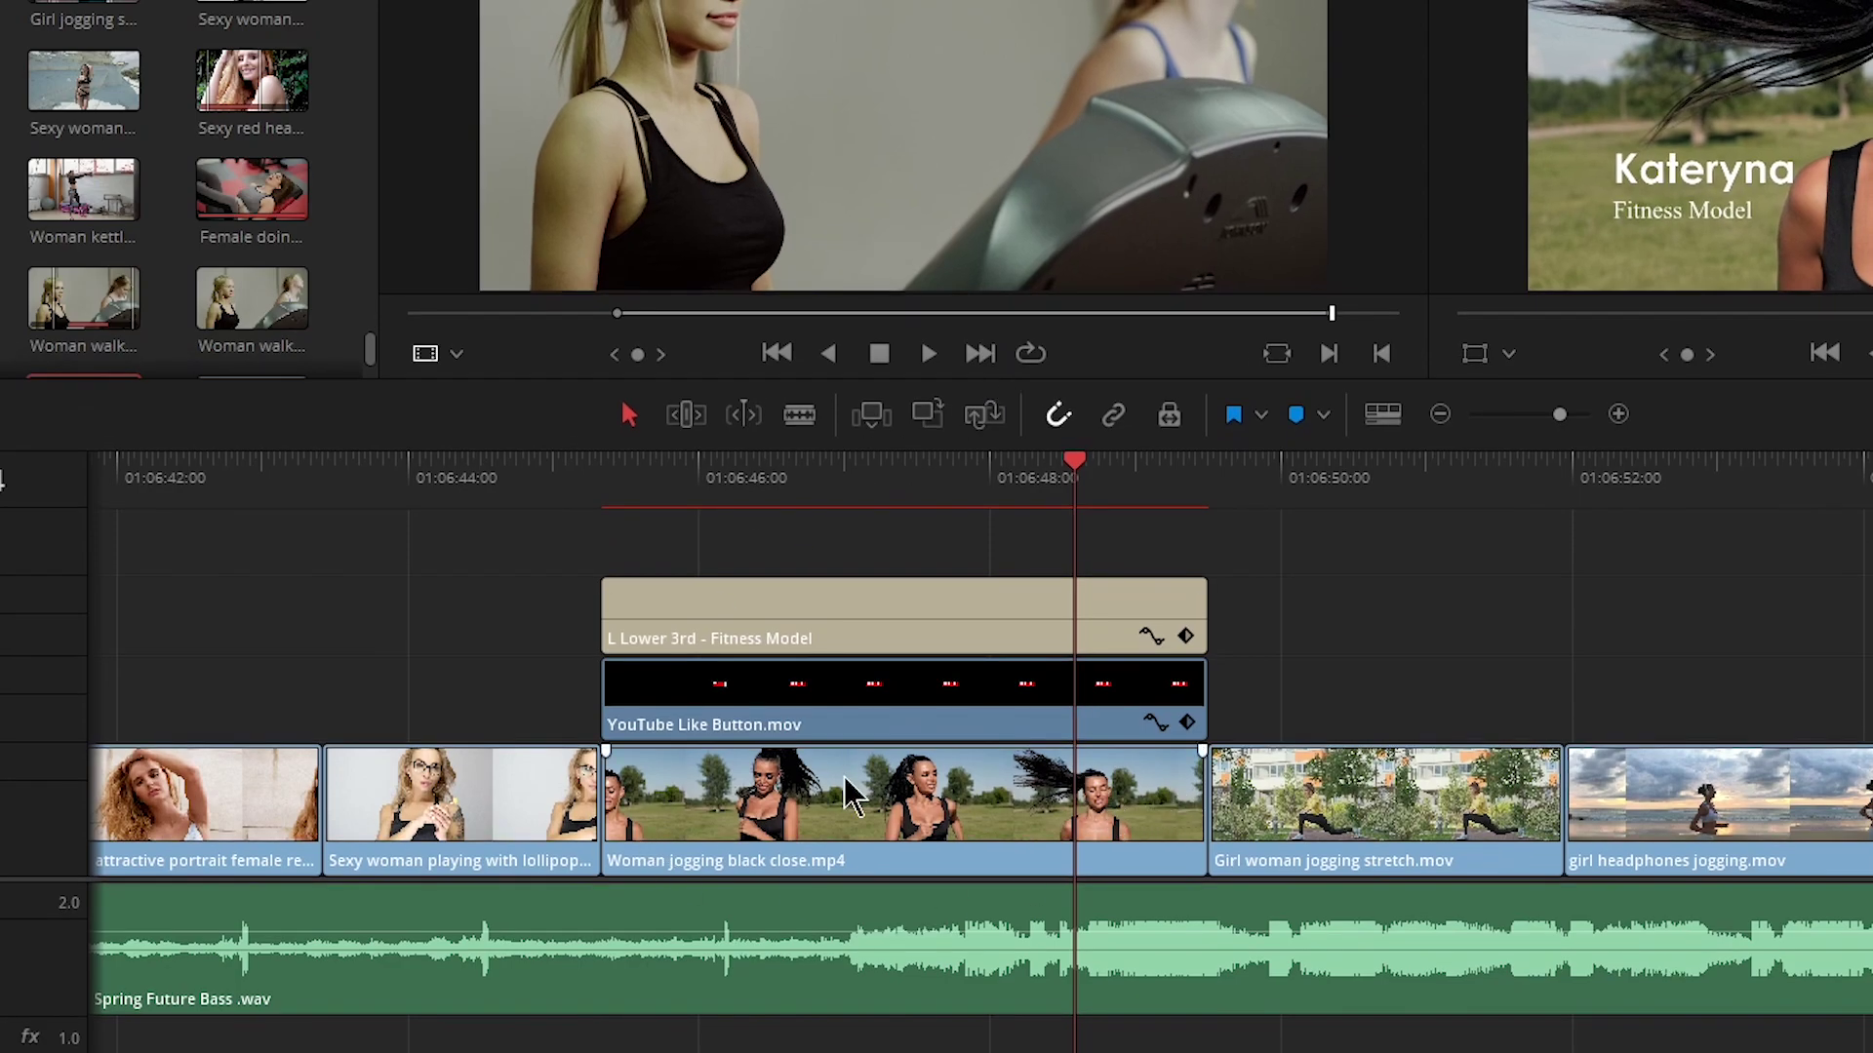
pyautogui.click(798, 718)
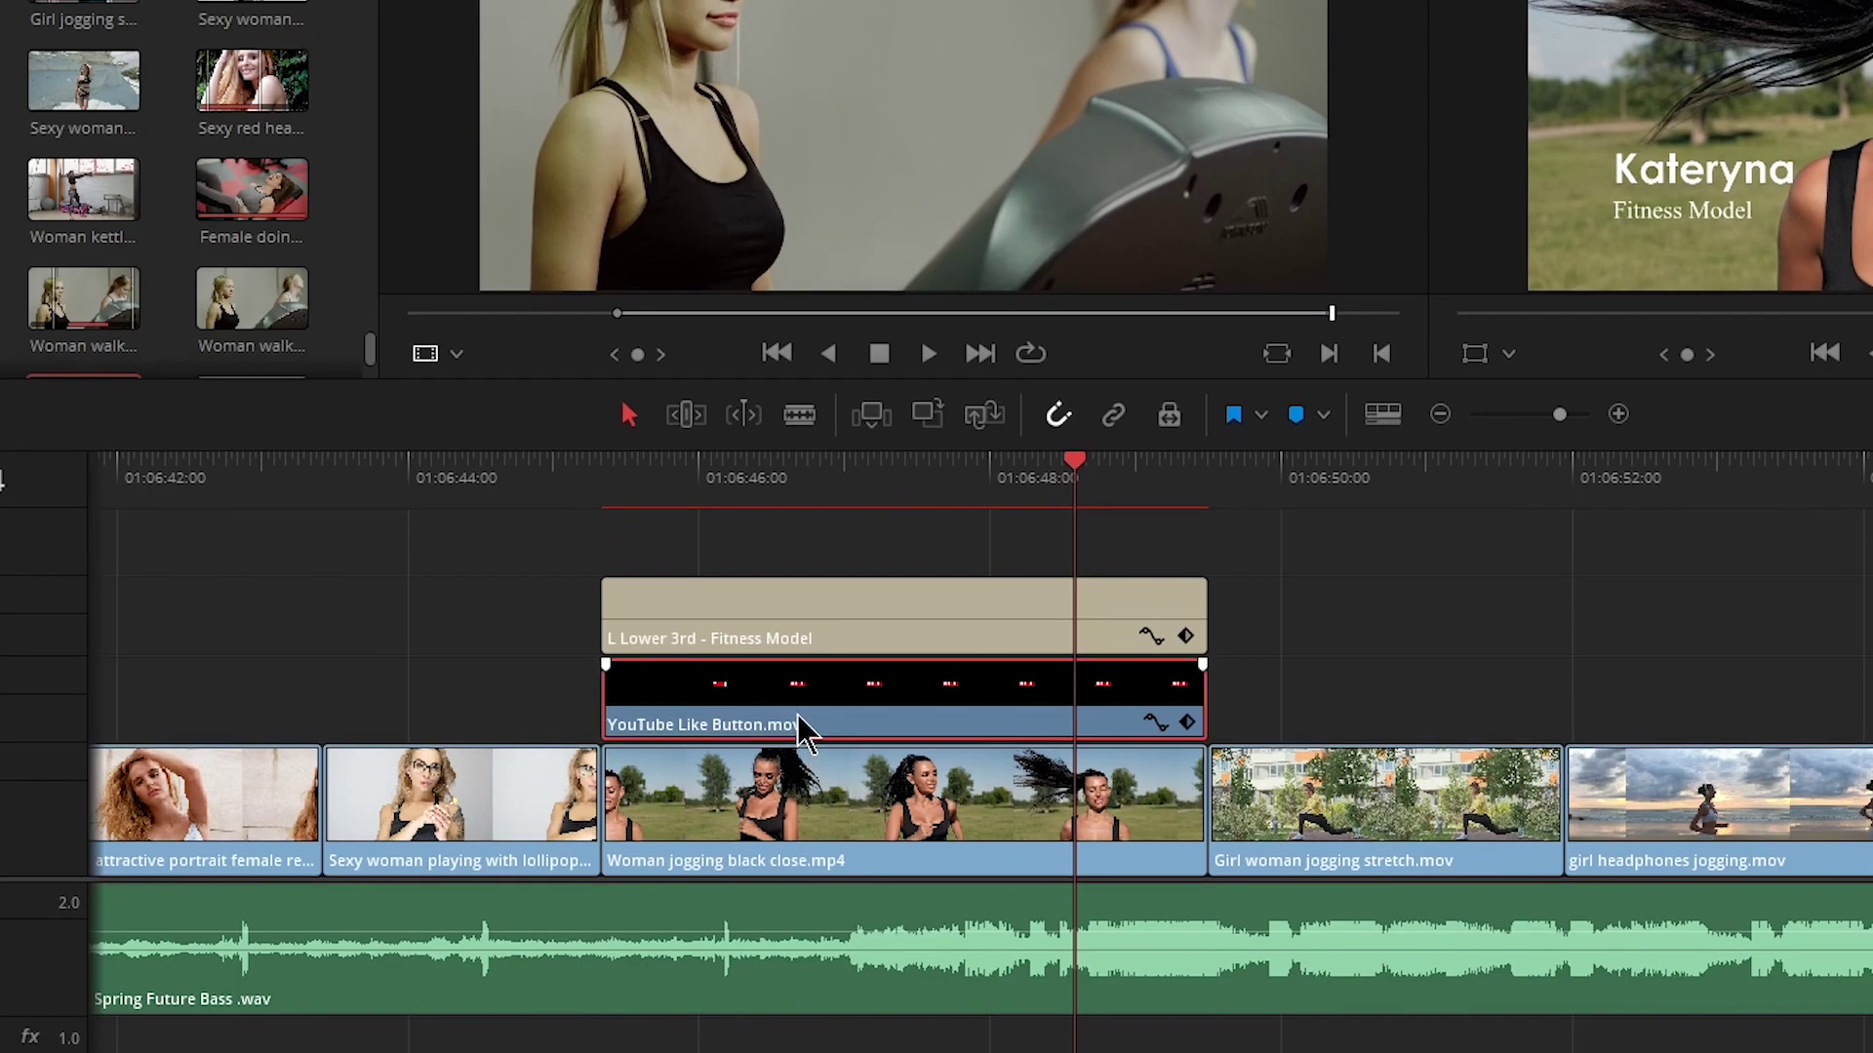
pyautogui.press('Delete')
# Place the YouTube Subscribe button clip on Video 2 over the jogging shot and shorten it
pyautogui.scroll(-2, 227, 254)
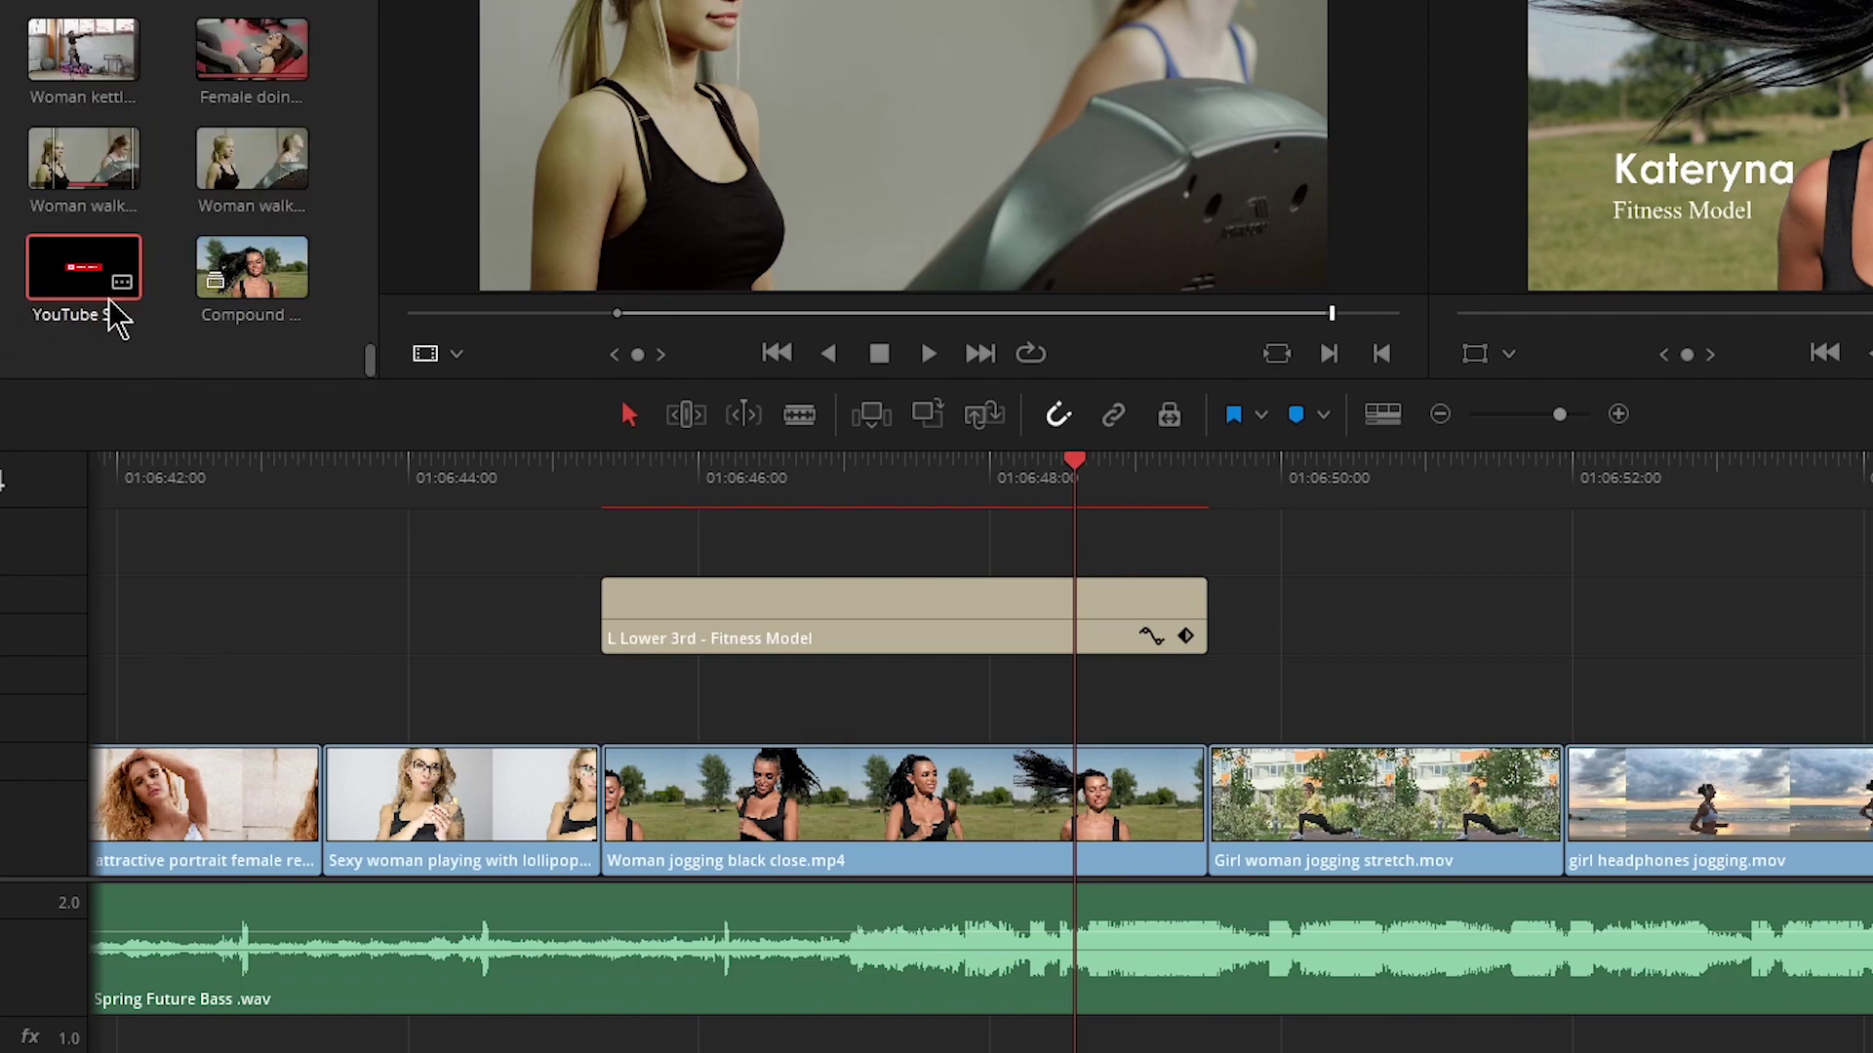
pyautogui.moveTo(115, 313); pyautogui.dragTo(621, 690)
pyautogui.moveTo(1325, 699); pyautogui.dragTo(1210, 699)
pyautogui.click(687, 505)
pyautogui.click(638, 503)
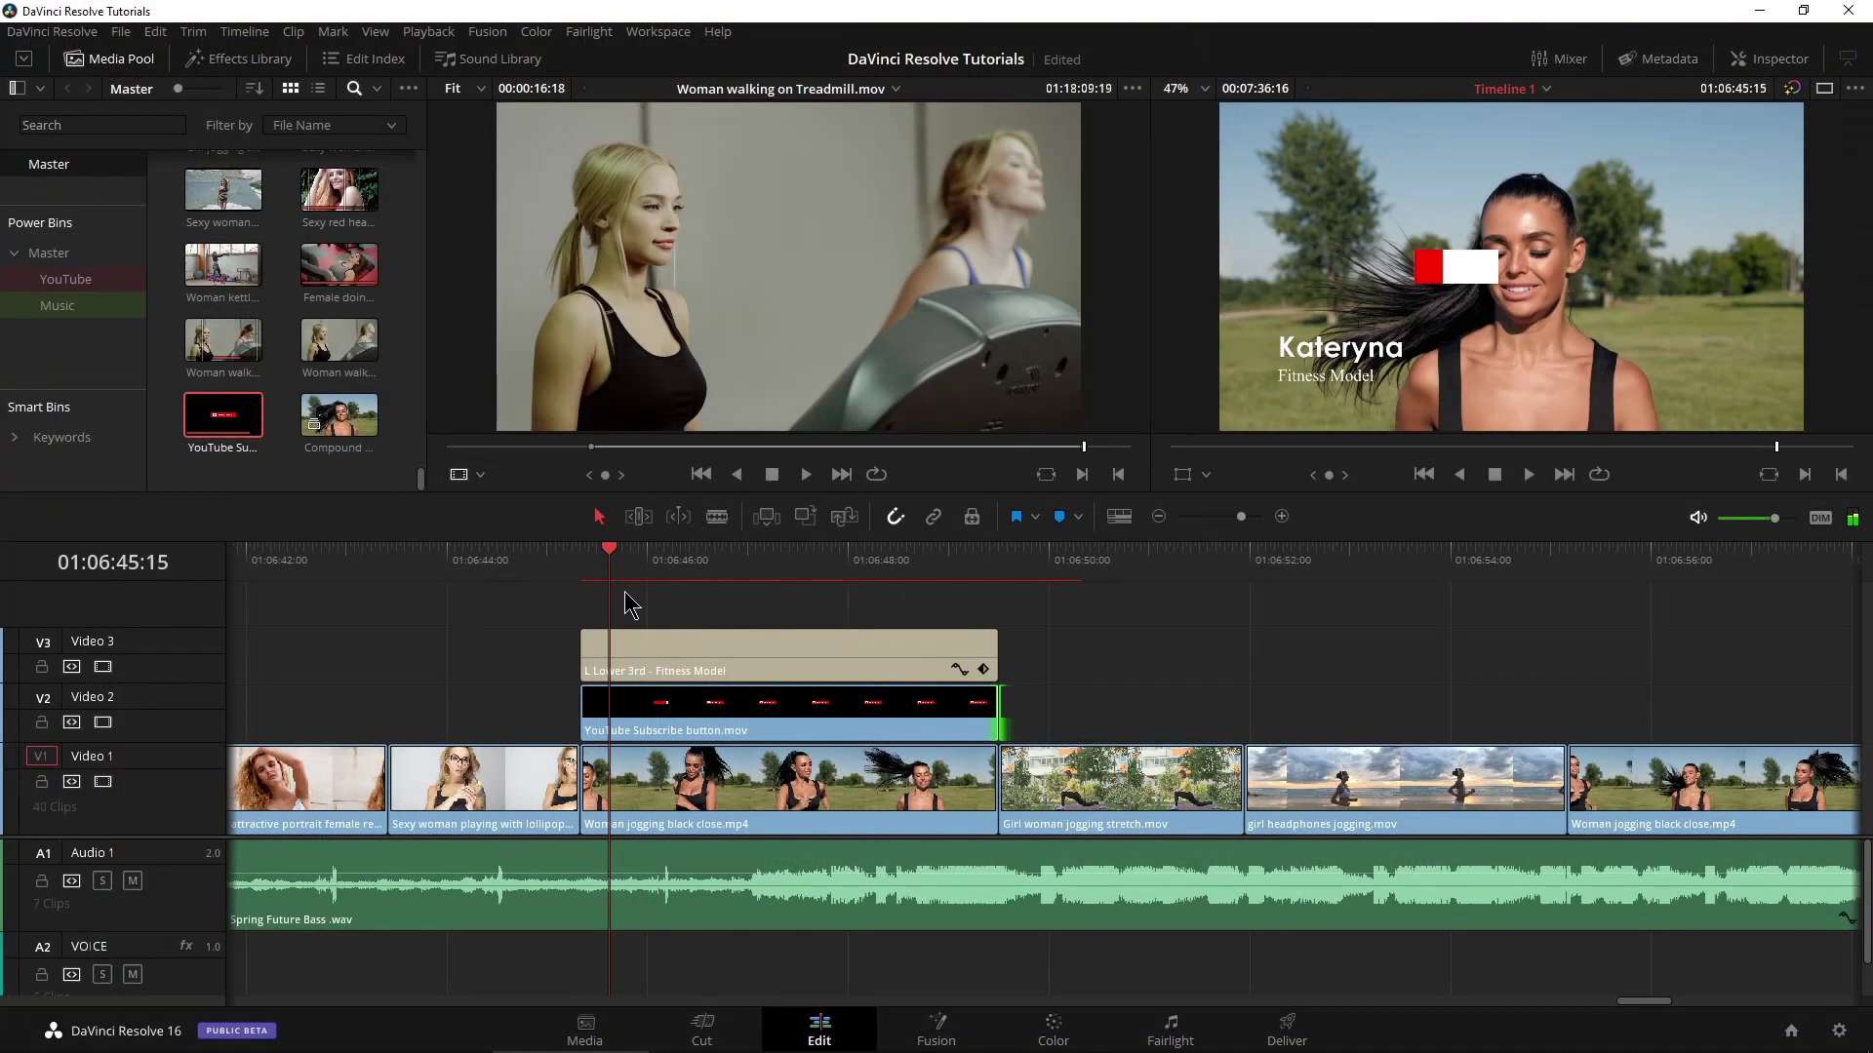
pyautogui.press('space')
# Animate the Subscribe button's Position toward the upper left in the Inspector and play it back
pyautogui.press('space')
pyautogui.click(800, 714)
pyautogui.click(1743, 60)
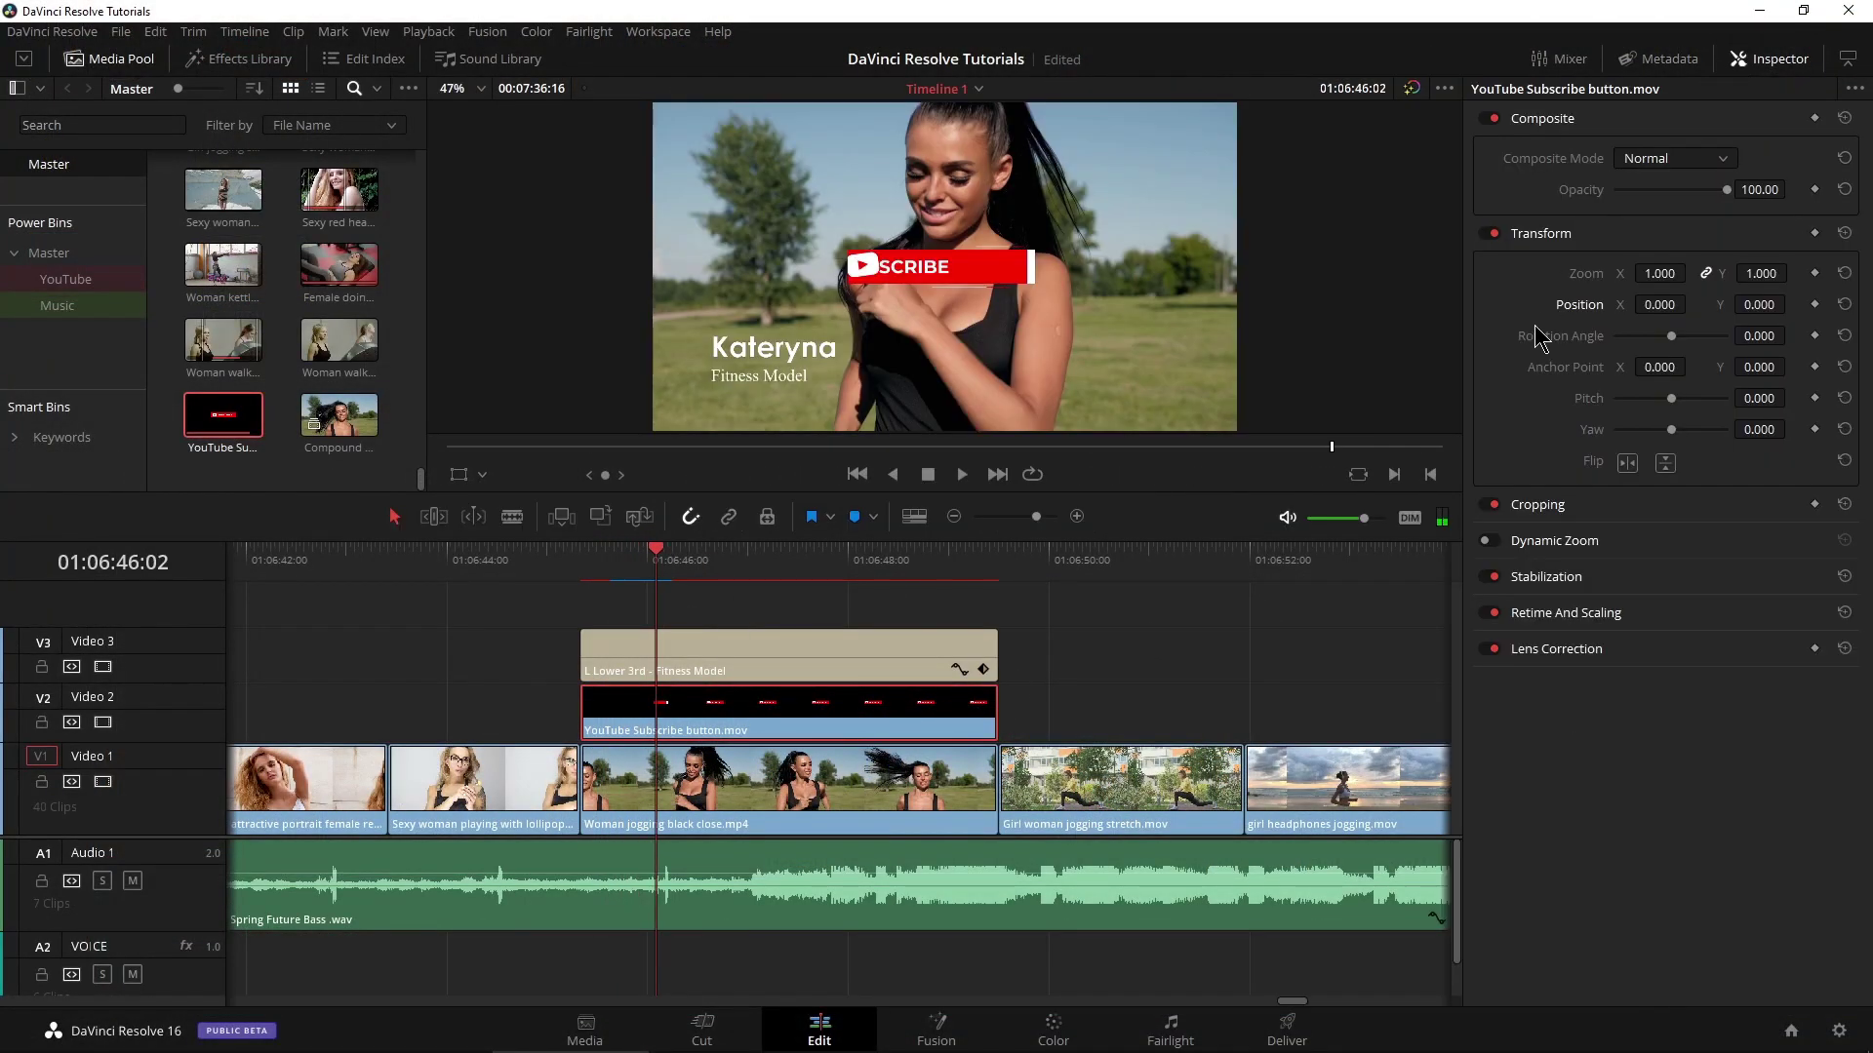
pyautogui.moveTo(1669, 317)
pyautogui.mouseDown()
pyautogui.moveTo(1691, 331)
pyautogui.moveTo(1746, 310)
pyautogui.moveTo(1667, 322)
pyautogui.mouseUp()
pyautogui.press('space')
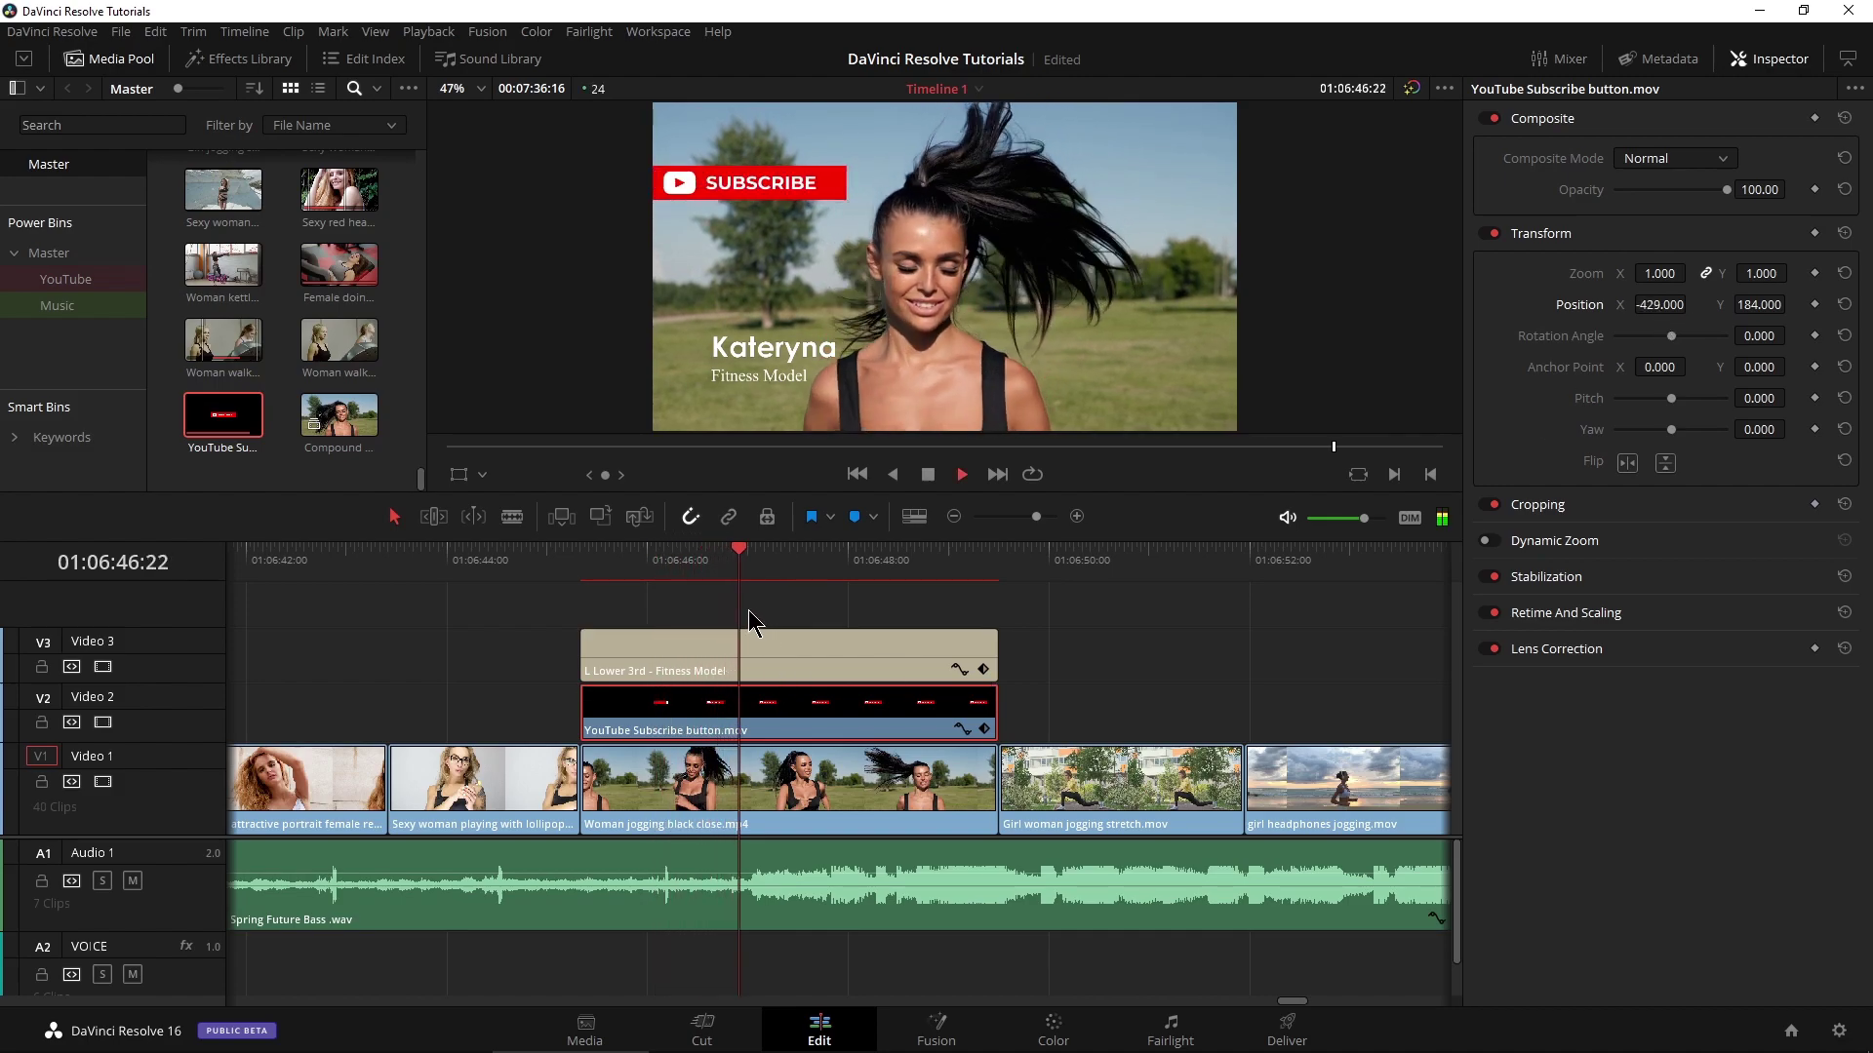
pyautogui.press('space')
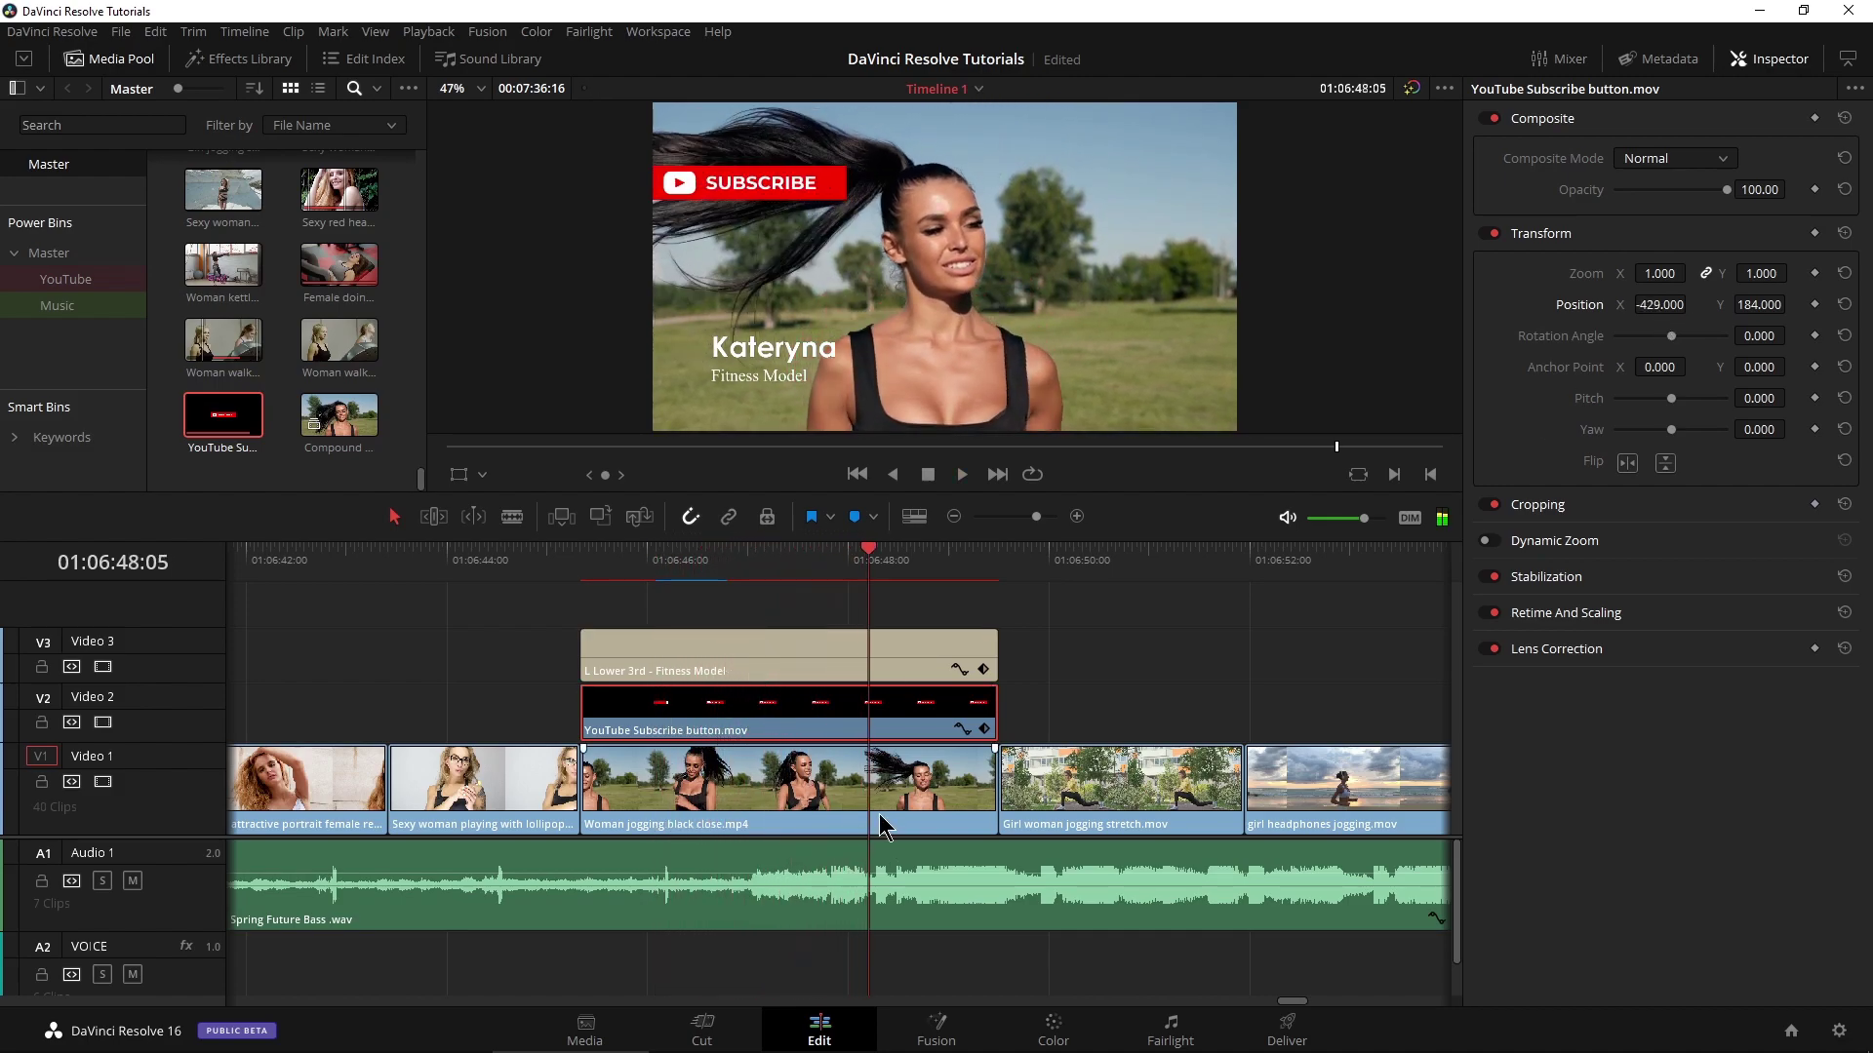
# Merge the jogging clip, Kateryna title and Subscribe clip into Compound Clip 4
pyautogui.click(846, 795)
pyautogui.keyDown('shift'); pyautogui.click(802, 673); pyautogui.keyUp('shift')
pyautogui.rightClick(806, 671)
pyautogui.click(829, 683)
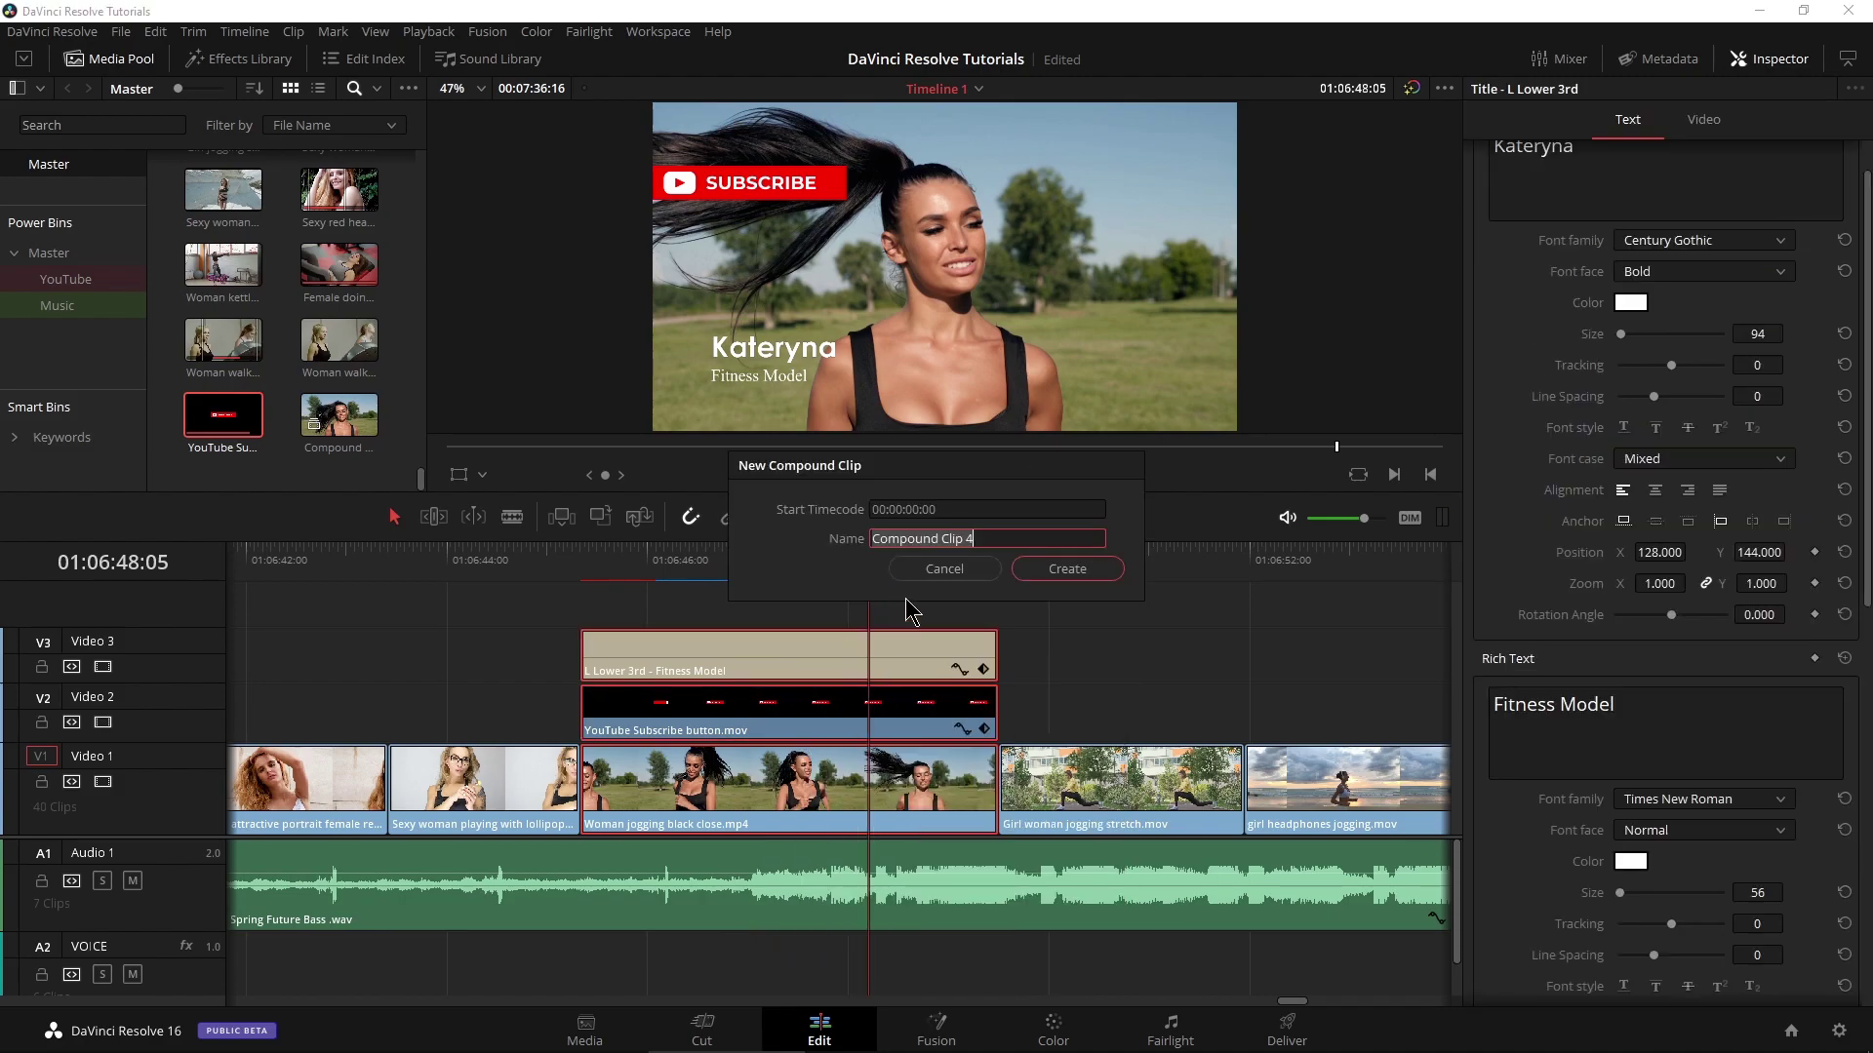
pyautogui.click(1059, 571)
# Review Compound Clip 4 around 01:06:49:12 and park the playhead at 01:06:47:05
pyautogui.moveTo(978, 577); pyautogui.dragTo(993, 583)
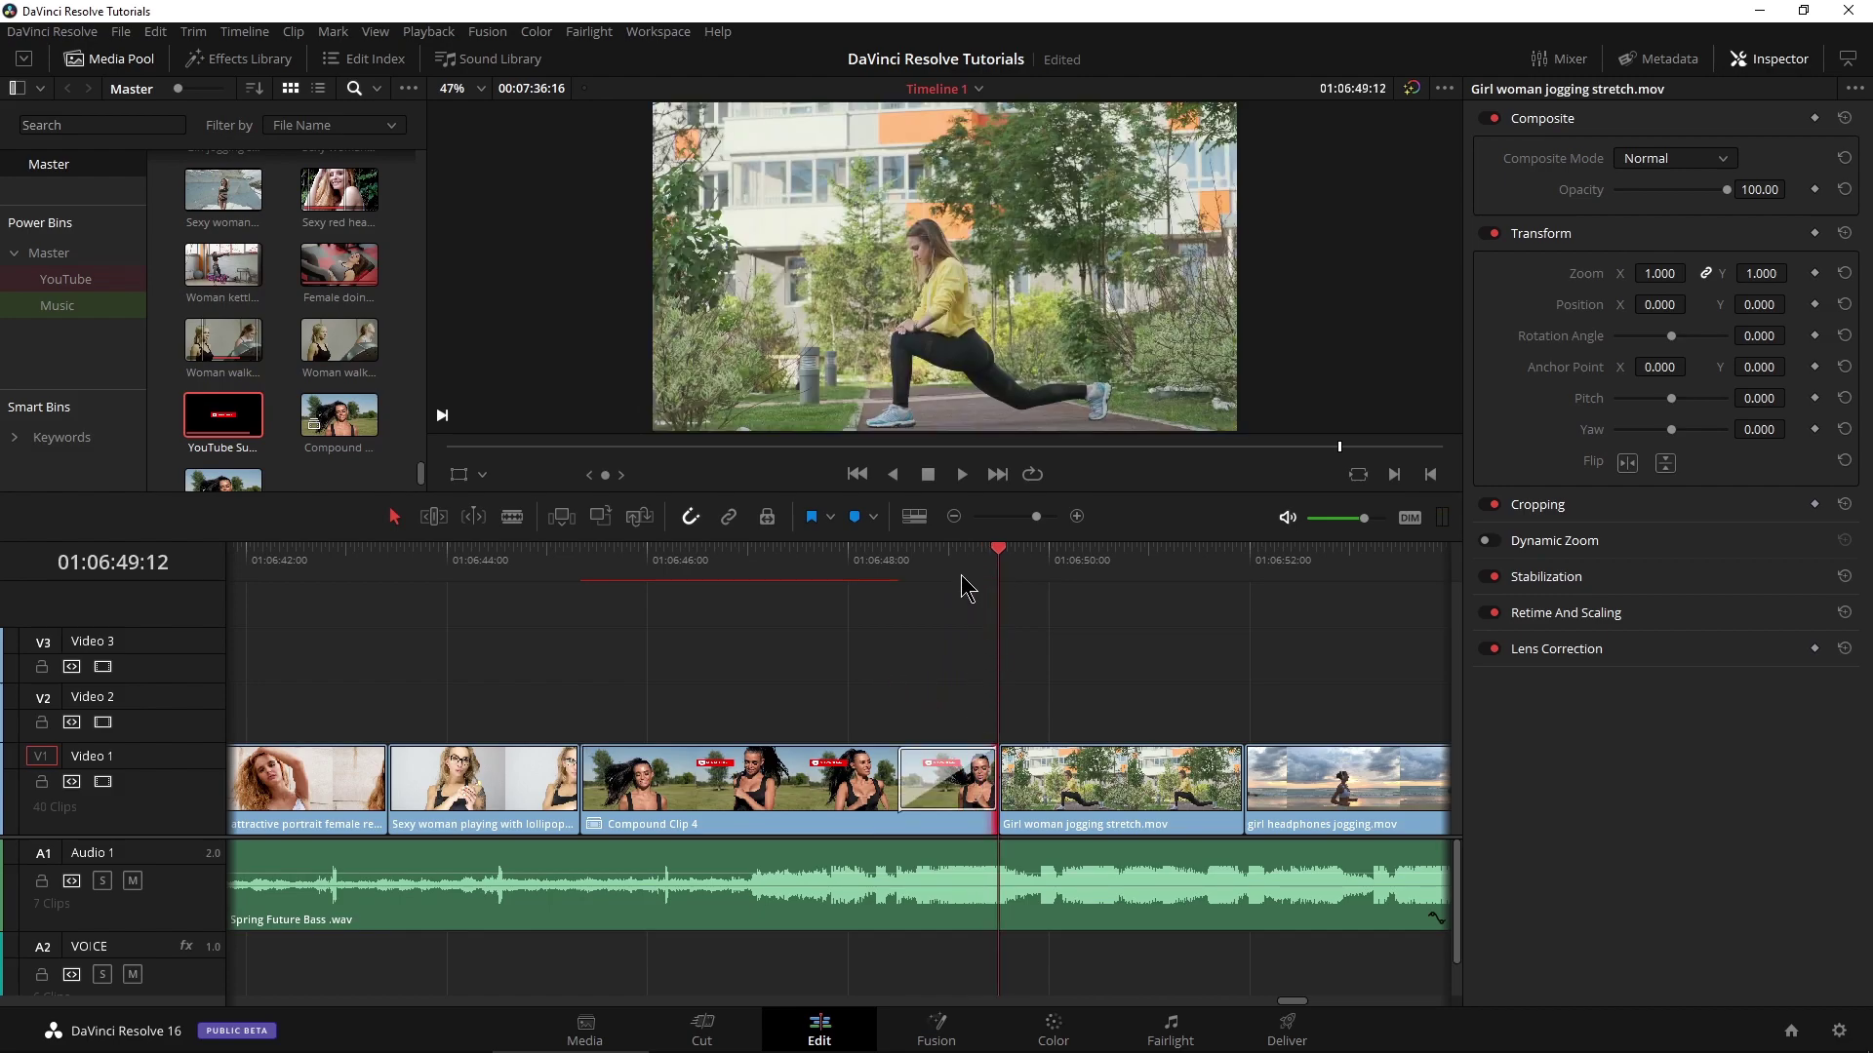
pyautogui.moveTo(965, 588); pyautogui.dragTo(898, 587)
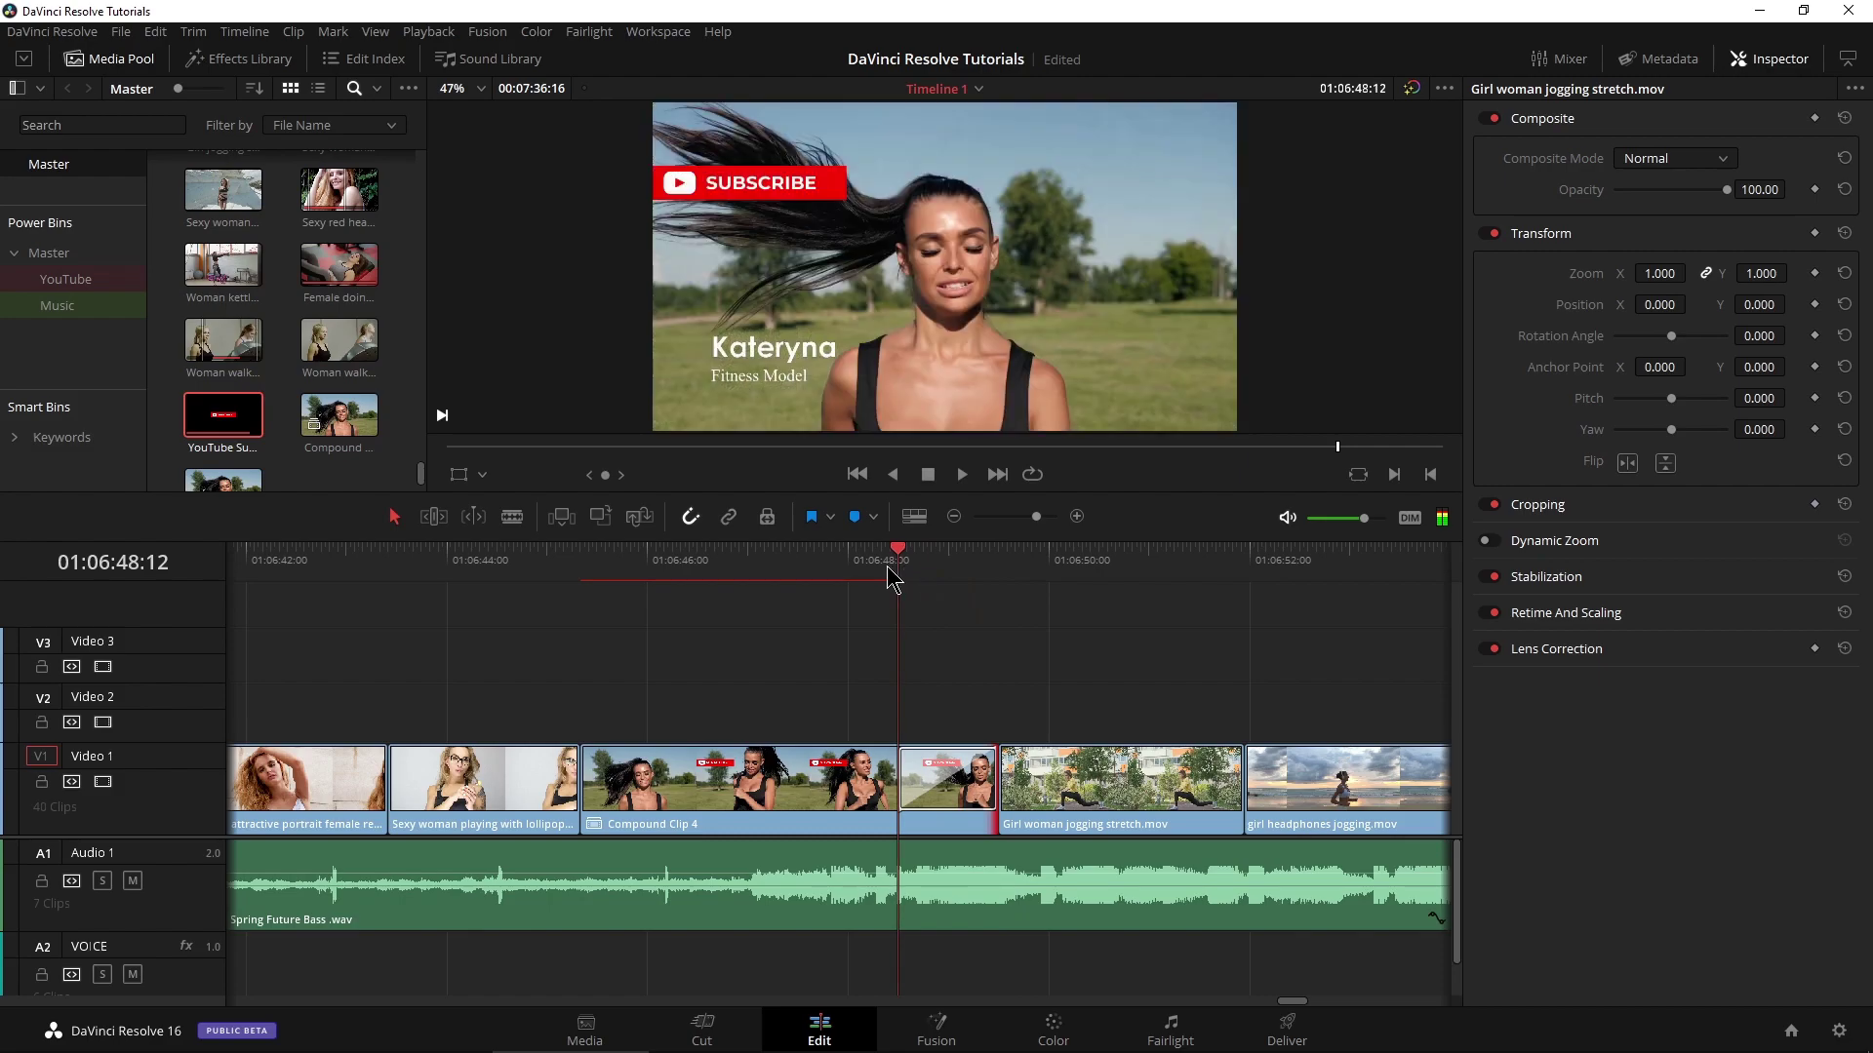
pyautogui.click(1768, 60)
pyautogui.press('space')
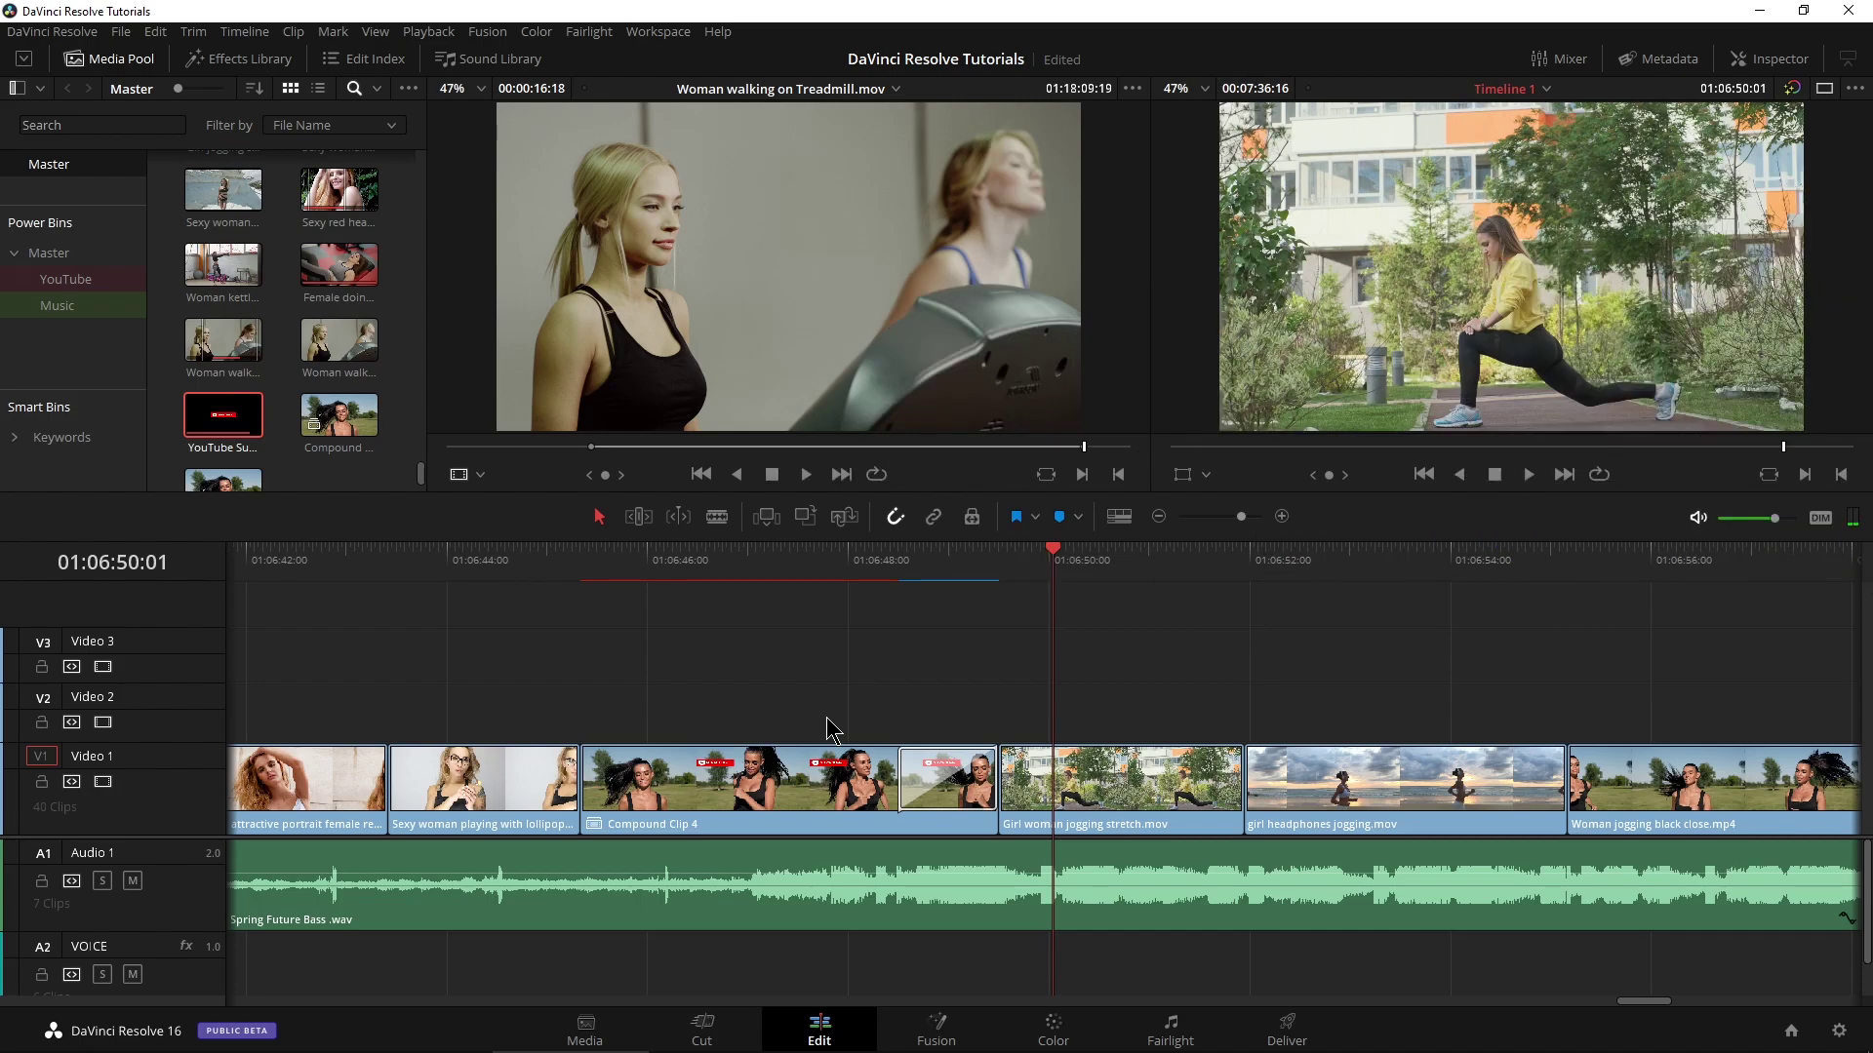
pyautogui.click(770, 564)
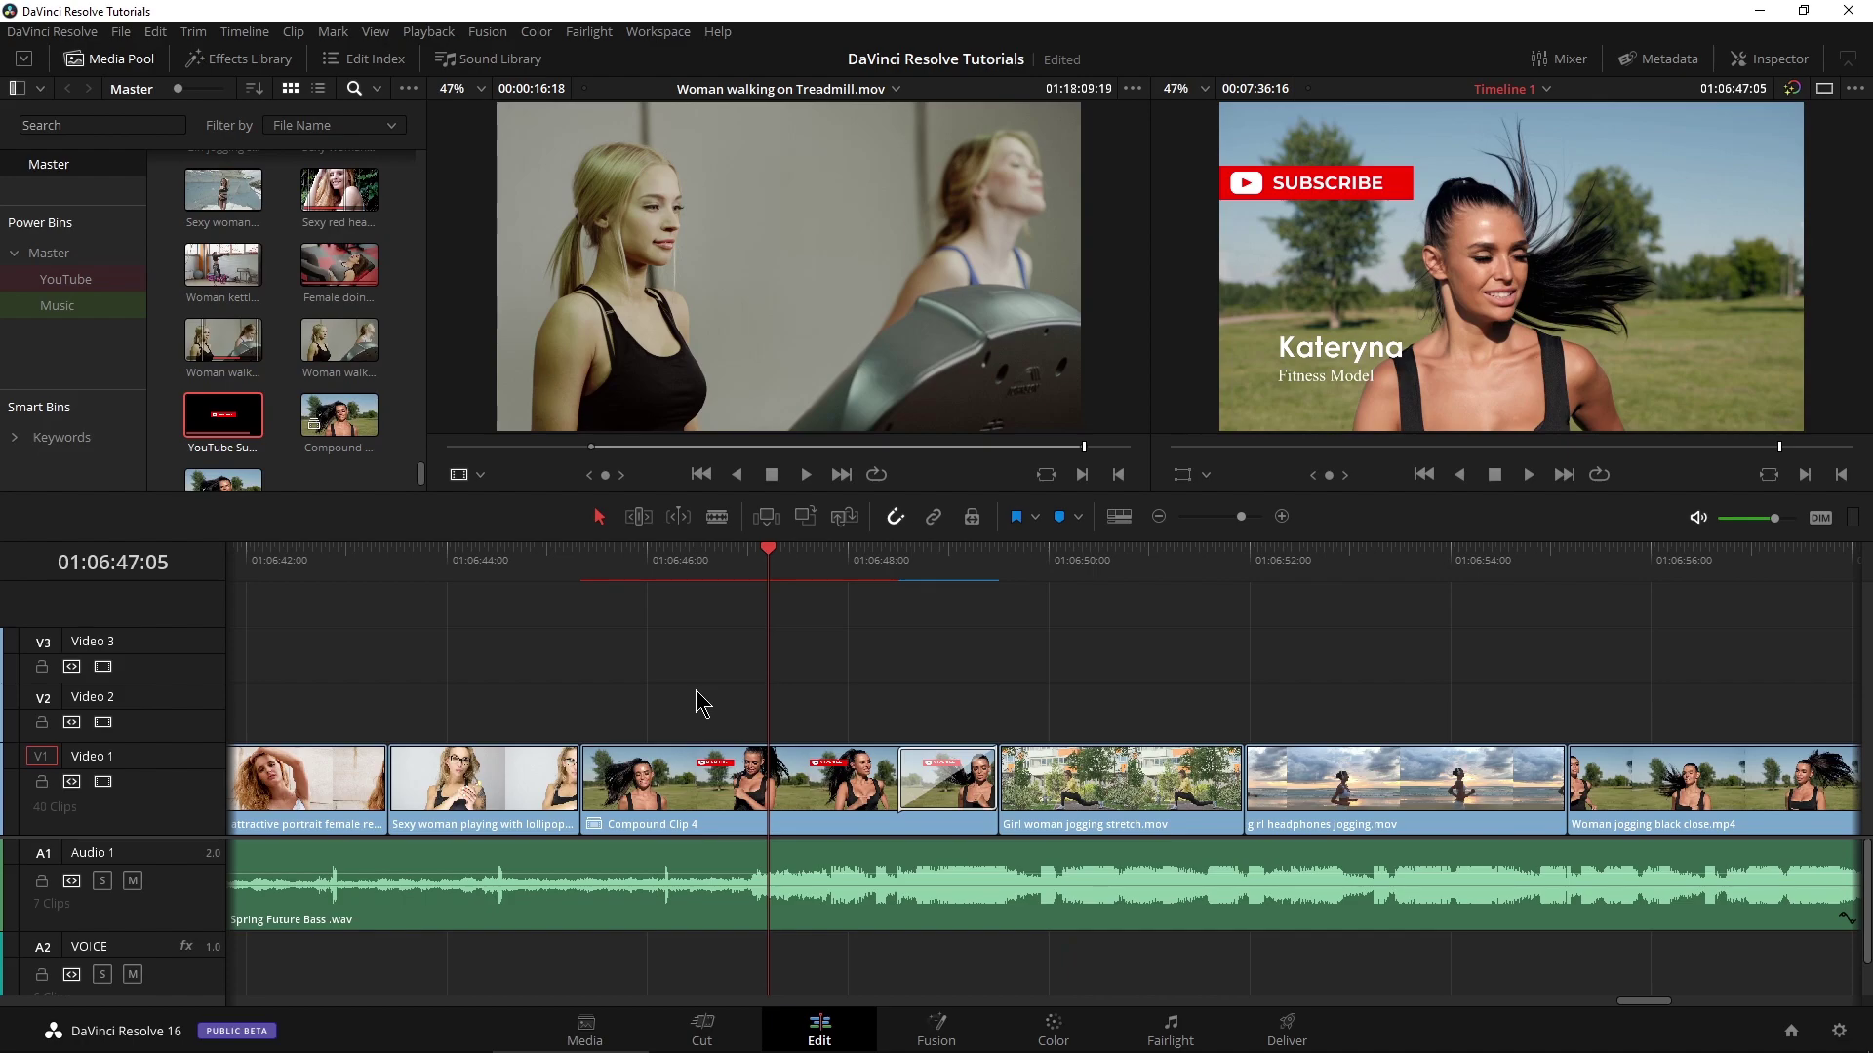
# Open Compound Clip 4 in its own timeline and put the treadmill clip at the start of Video 1
pyautogui.rightClick(720, 785)
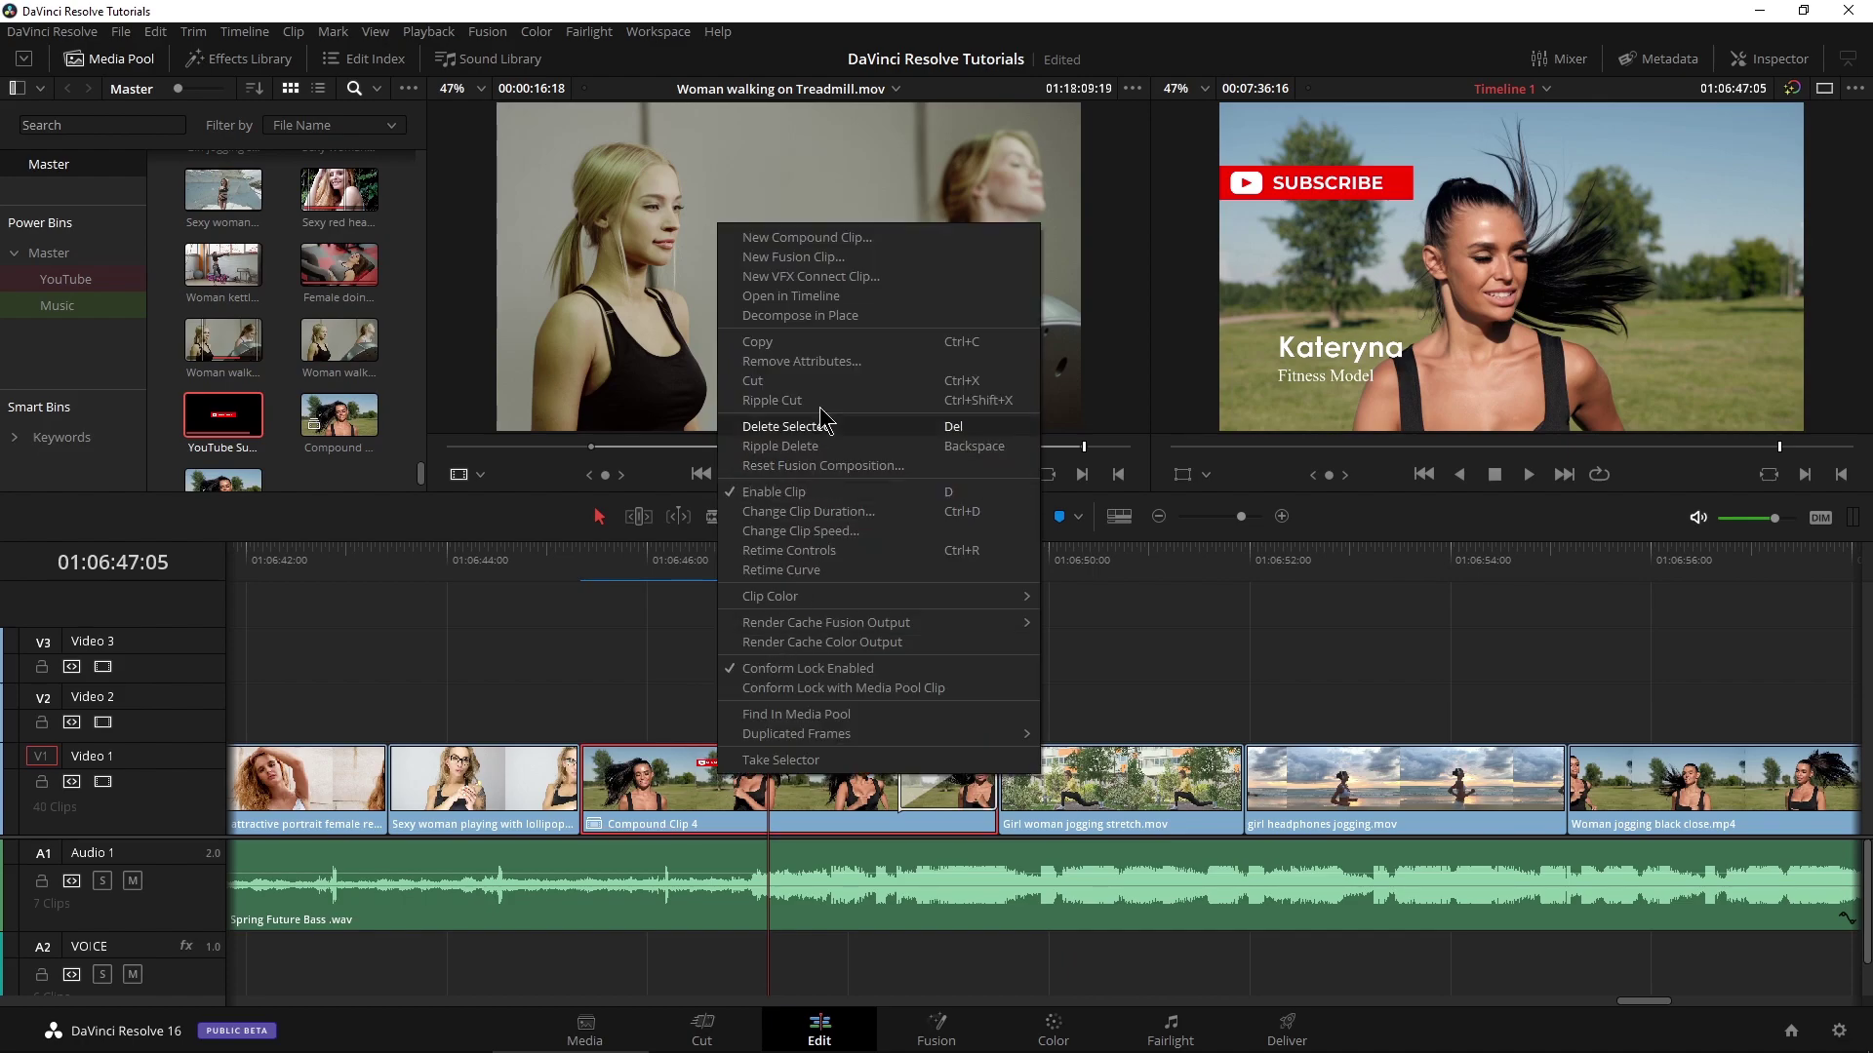
pyautogui.click(814, 298)
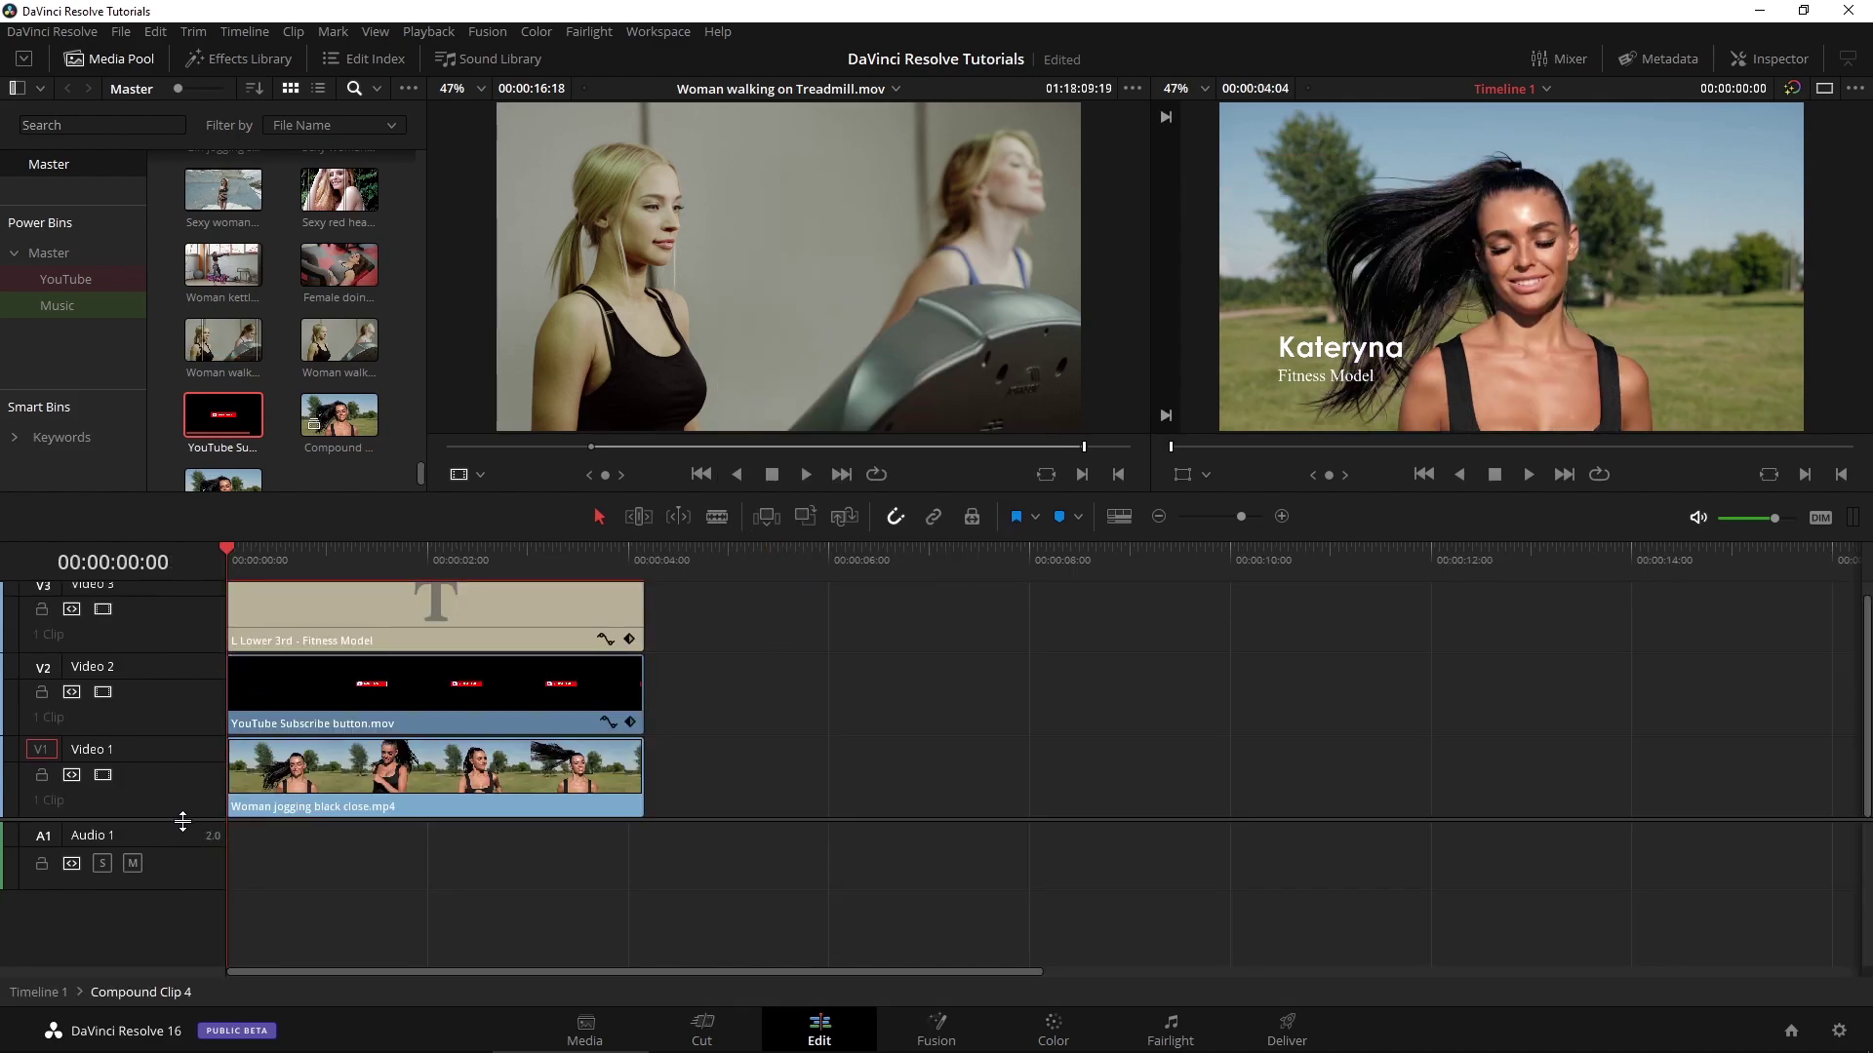
pyautogui.moveTo(182, 821); pyautogui.dragTo(182, 899)
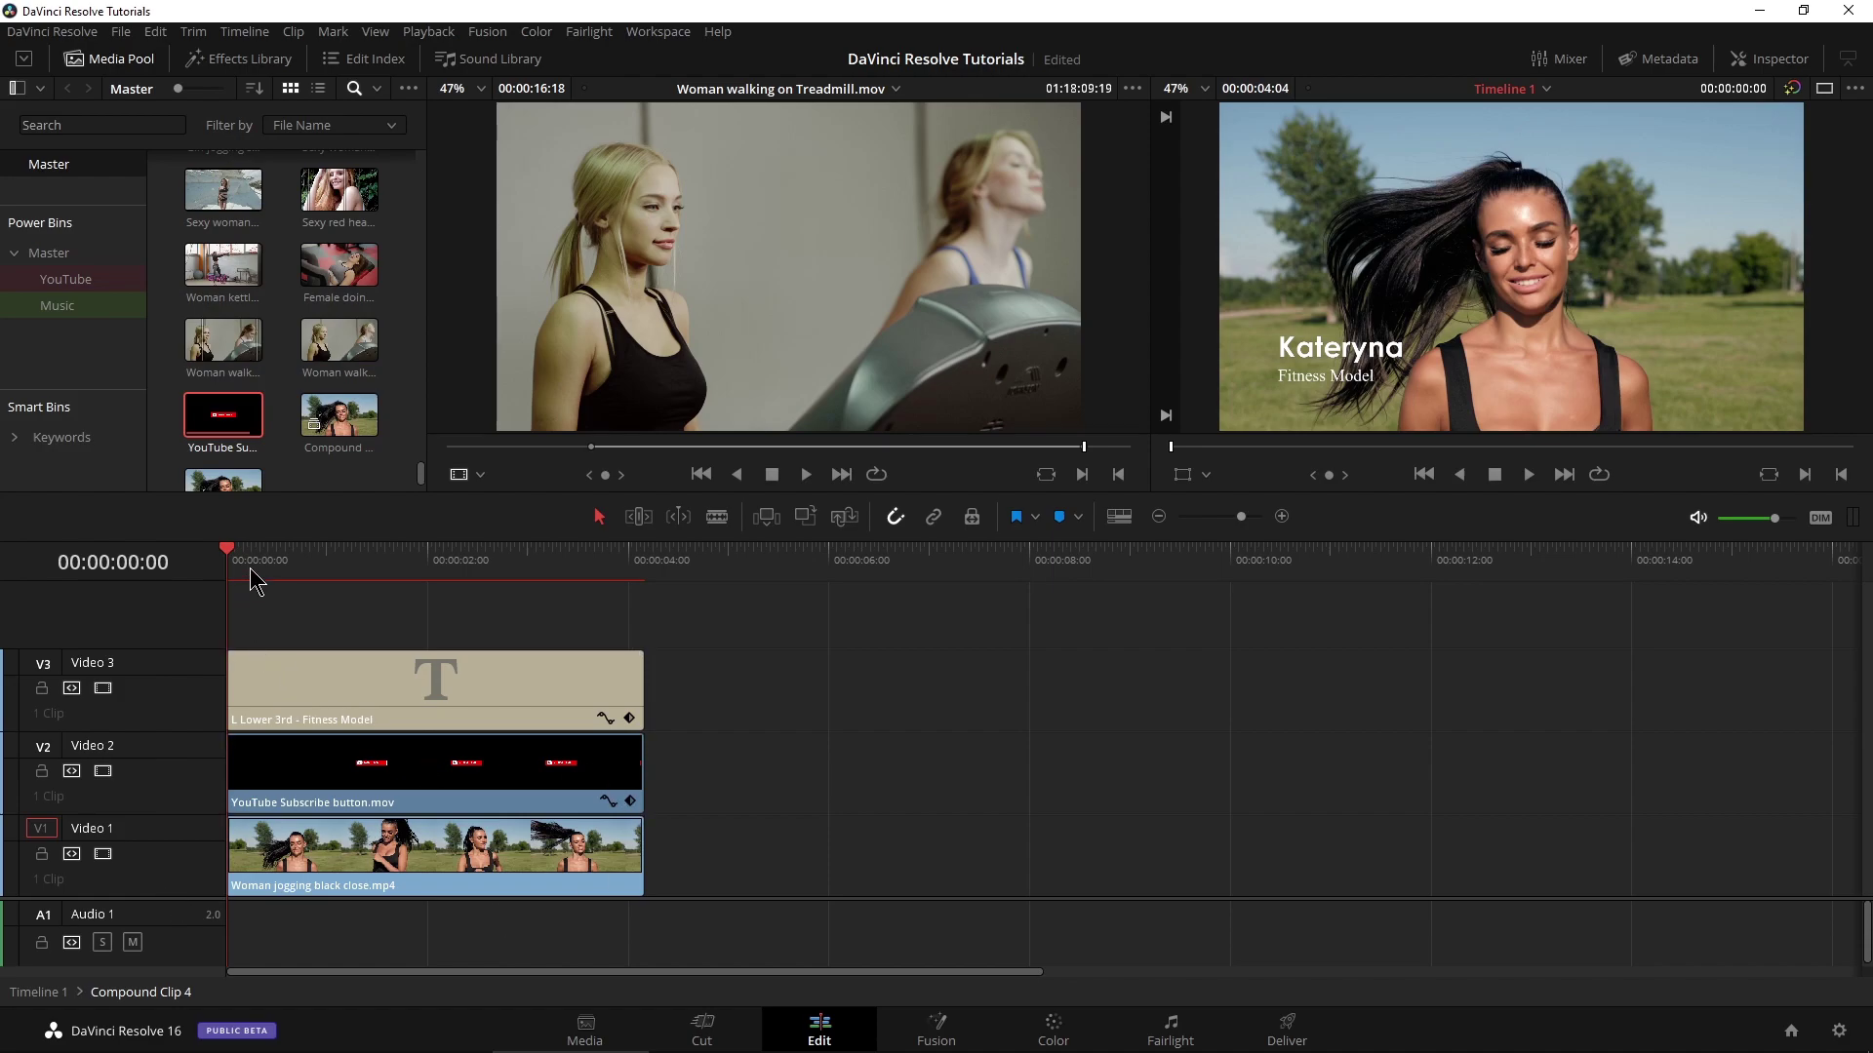
pyautogui.moveTo(251, 578); pyautogui.dragTo(431, 588)
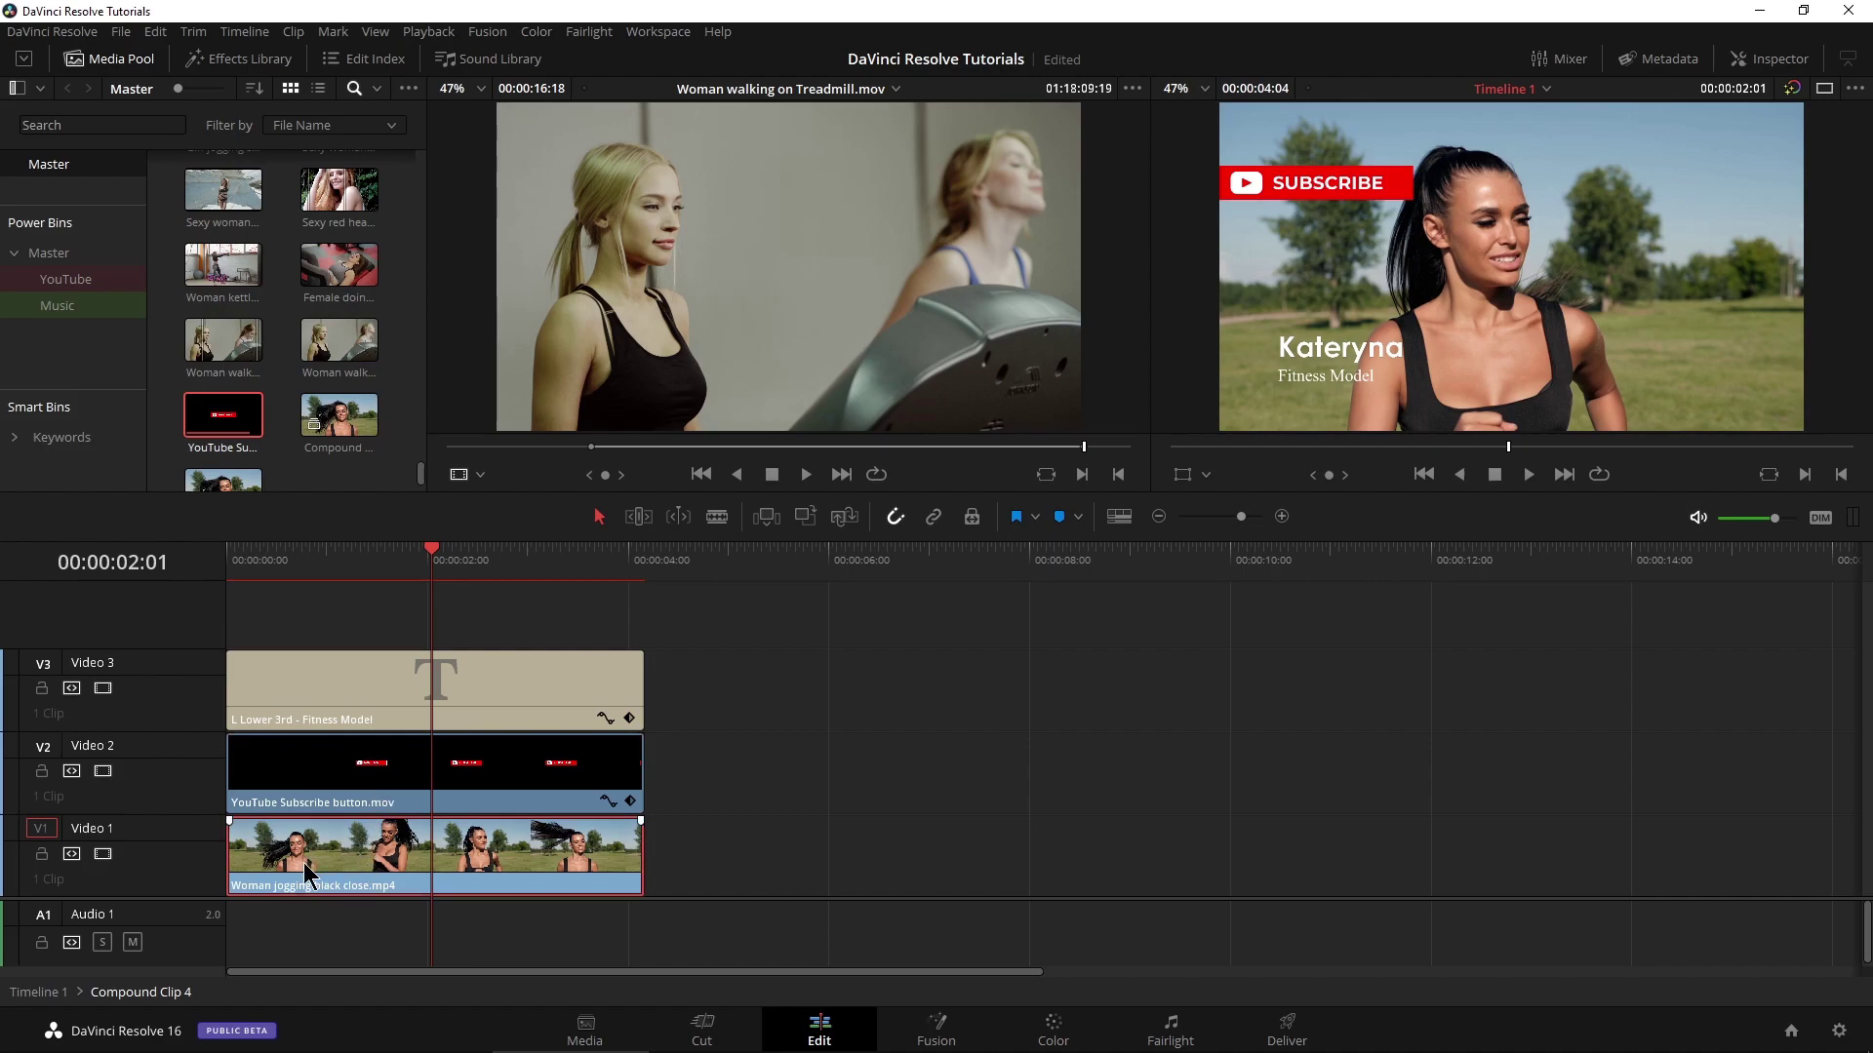
pyautogui.moveTo(331, 871); pyautogui.dragTo(905, 873)
pyautogui.moveTo(339, 340); pyautogui.dragTo(387, 837)
# Cut the treadmill clip at 00:00:04:04, delete the remainder, and scrub through the result
pyautogui.click(644, 586)
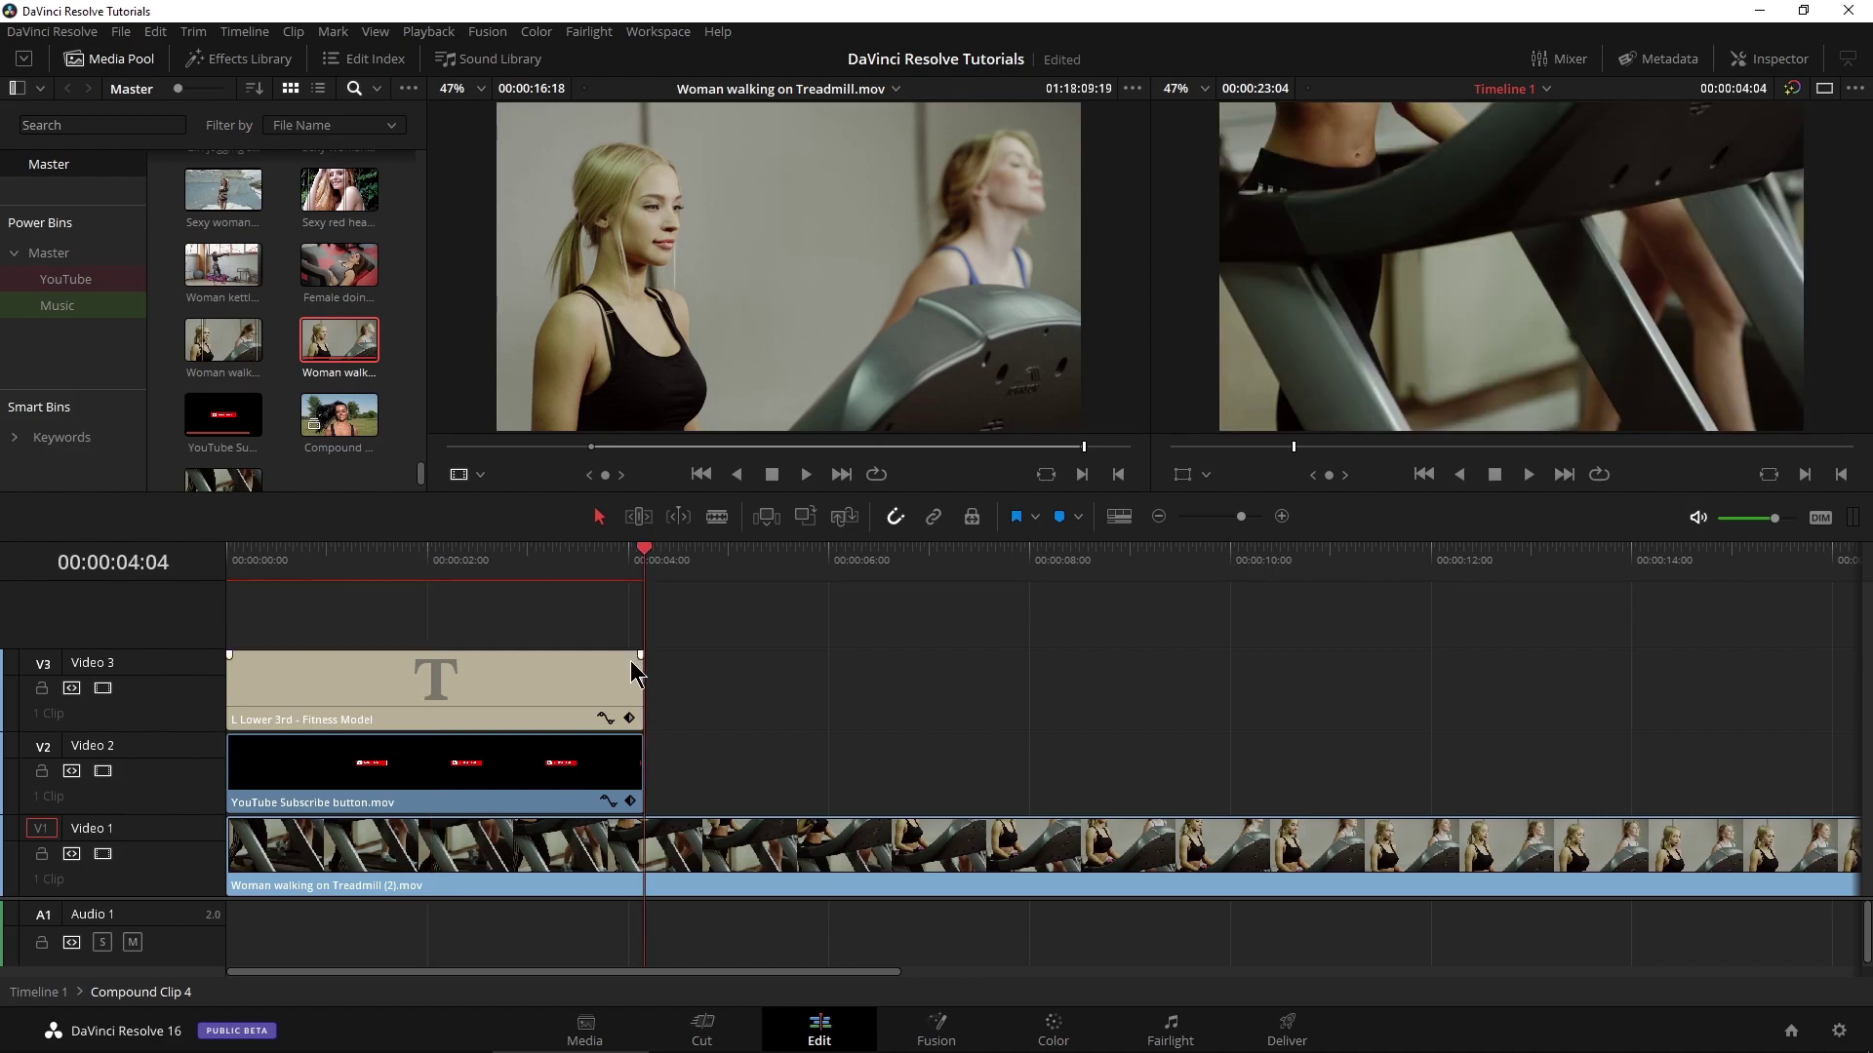
pyautogui.hotkey('ctrl', 'b')
pyautogui.click(688, 845)
pyautogui.press('Delete')
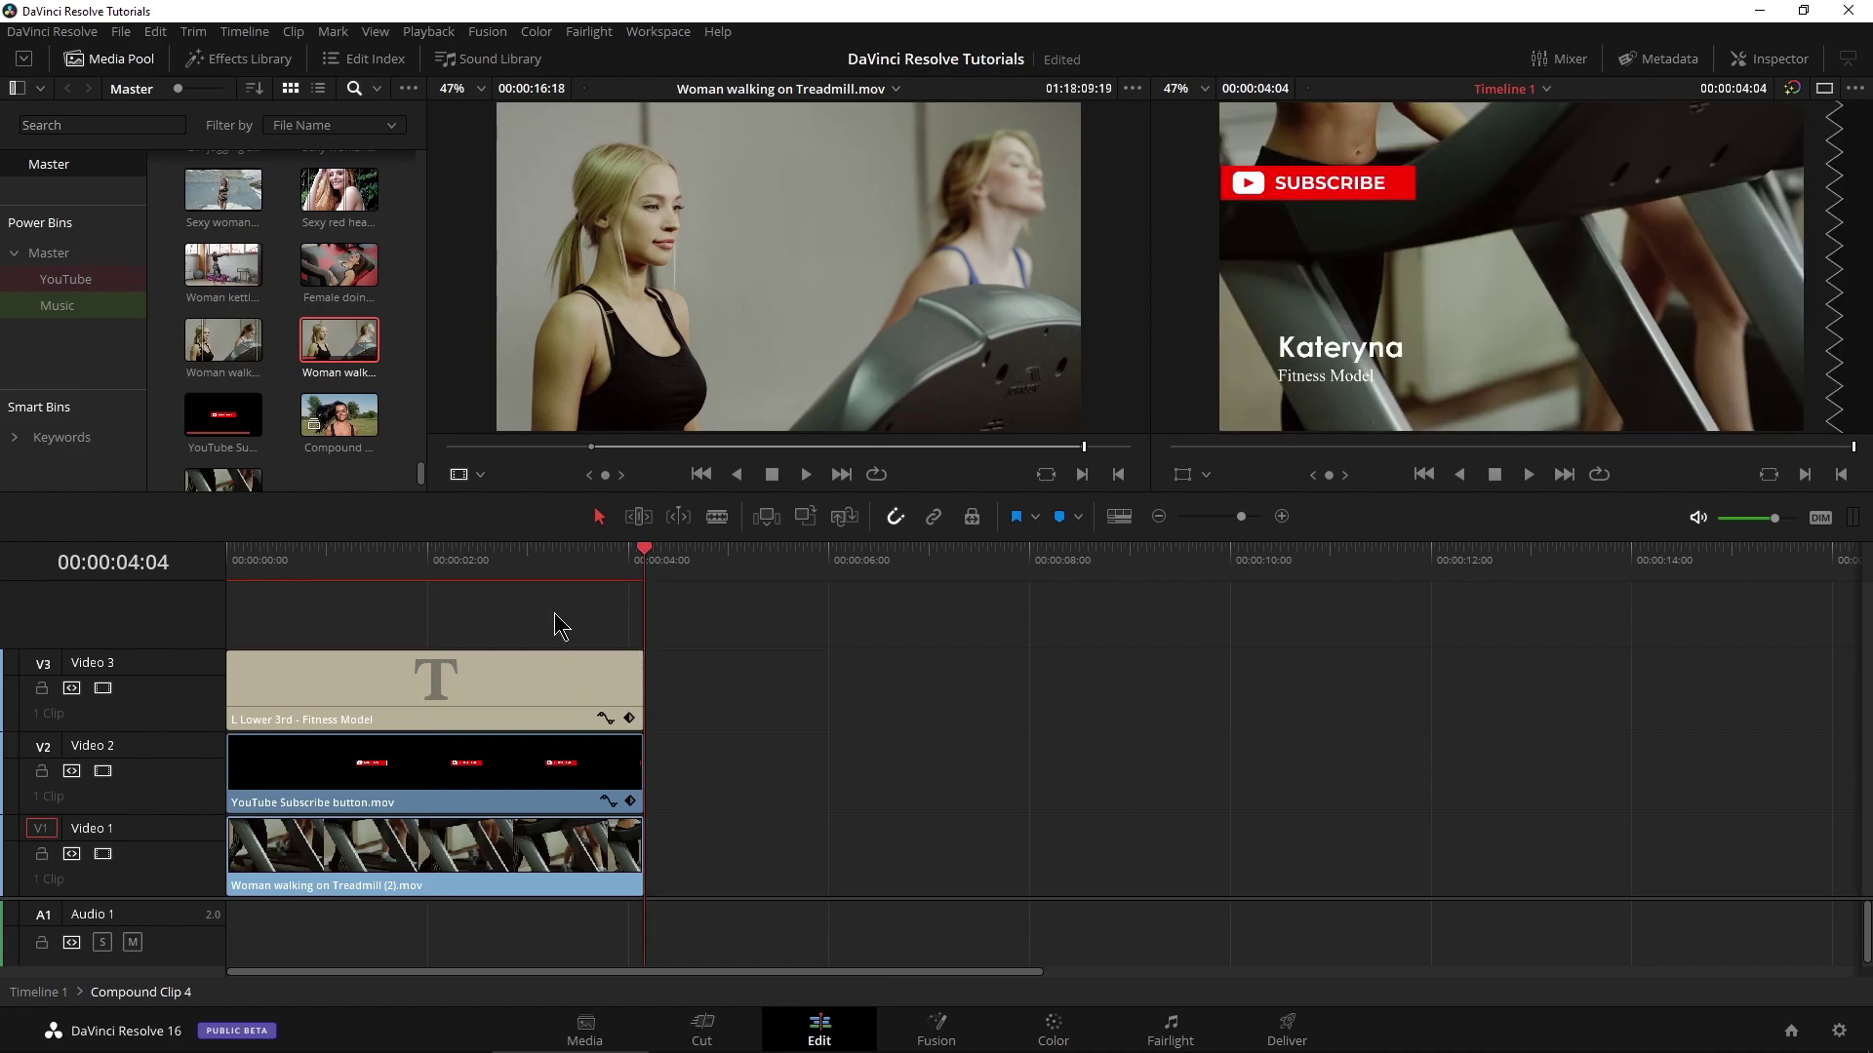
pyautogui.moveTo(546, 577); pyautogui.dragTo(398, 613)
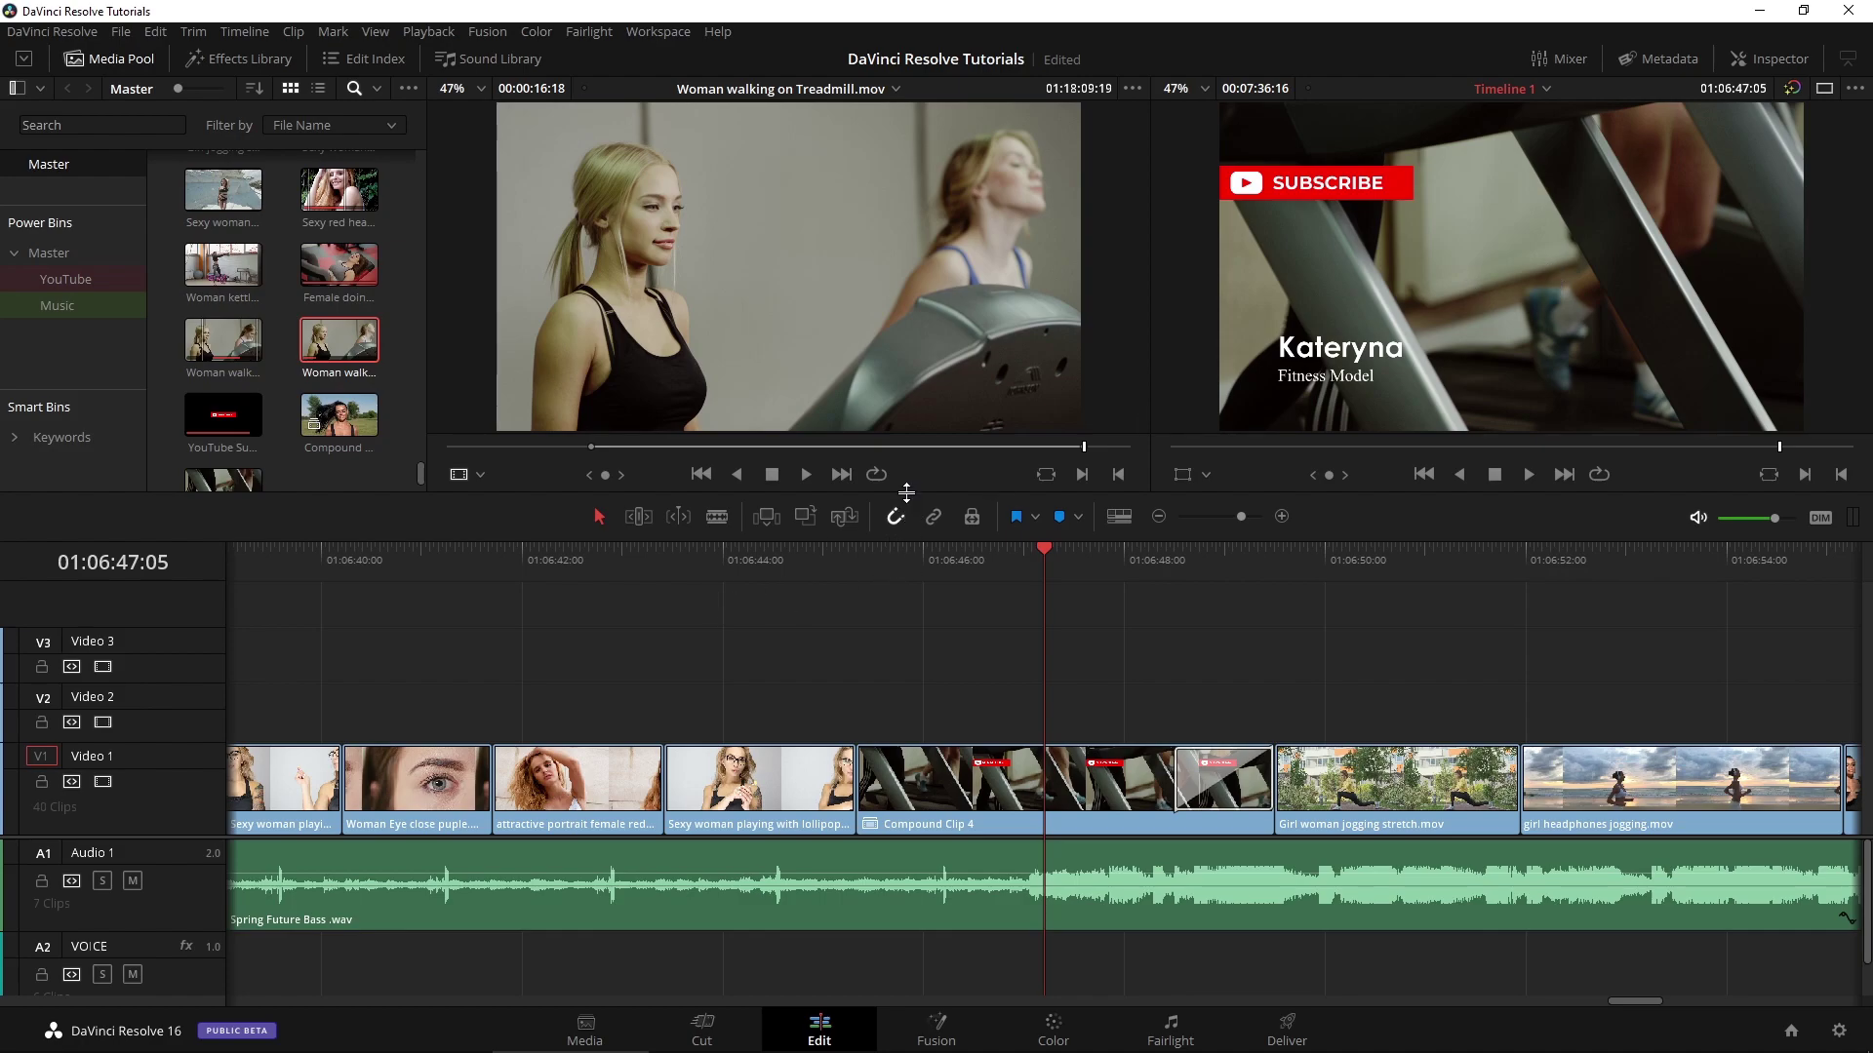
# Enlarge the viewers and play the edited section from 01:06:45:08
pyautogui.moveTo(906, 493); pyautogui.dragTo(906, 562)
pyautogui.click(857, 629)
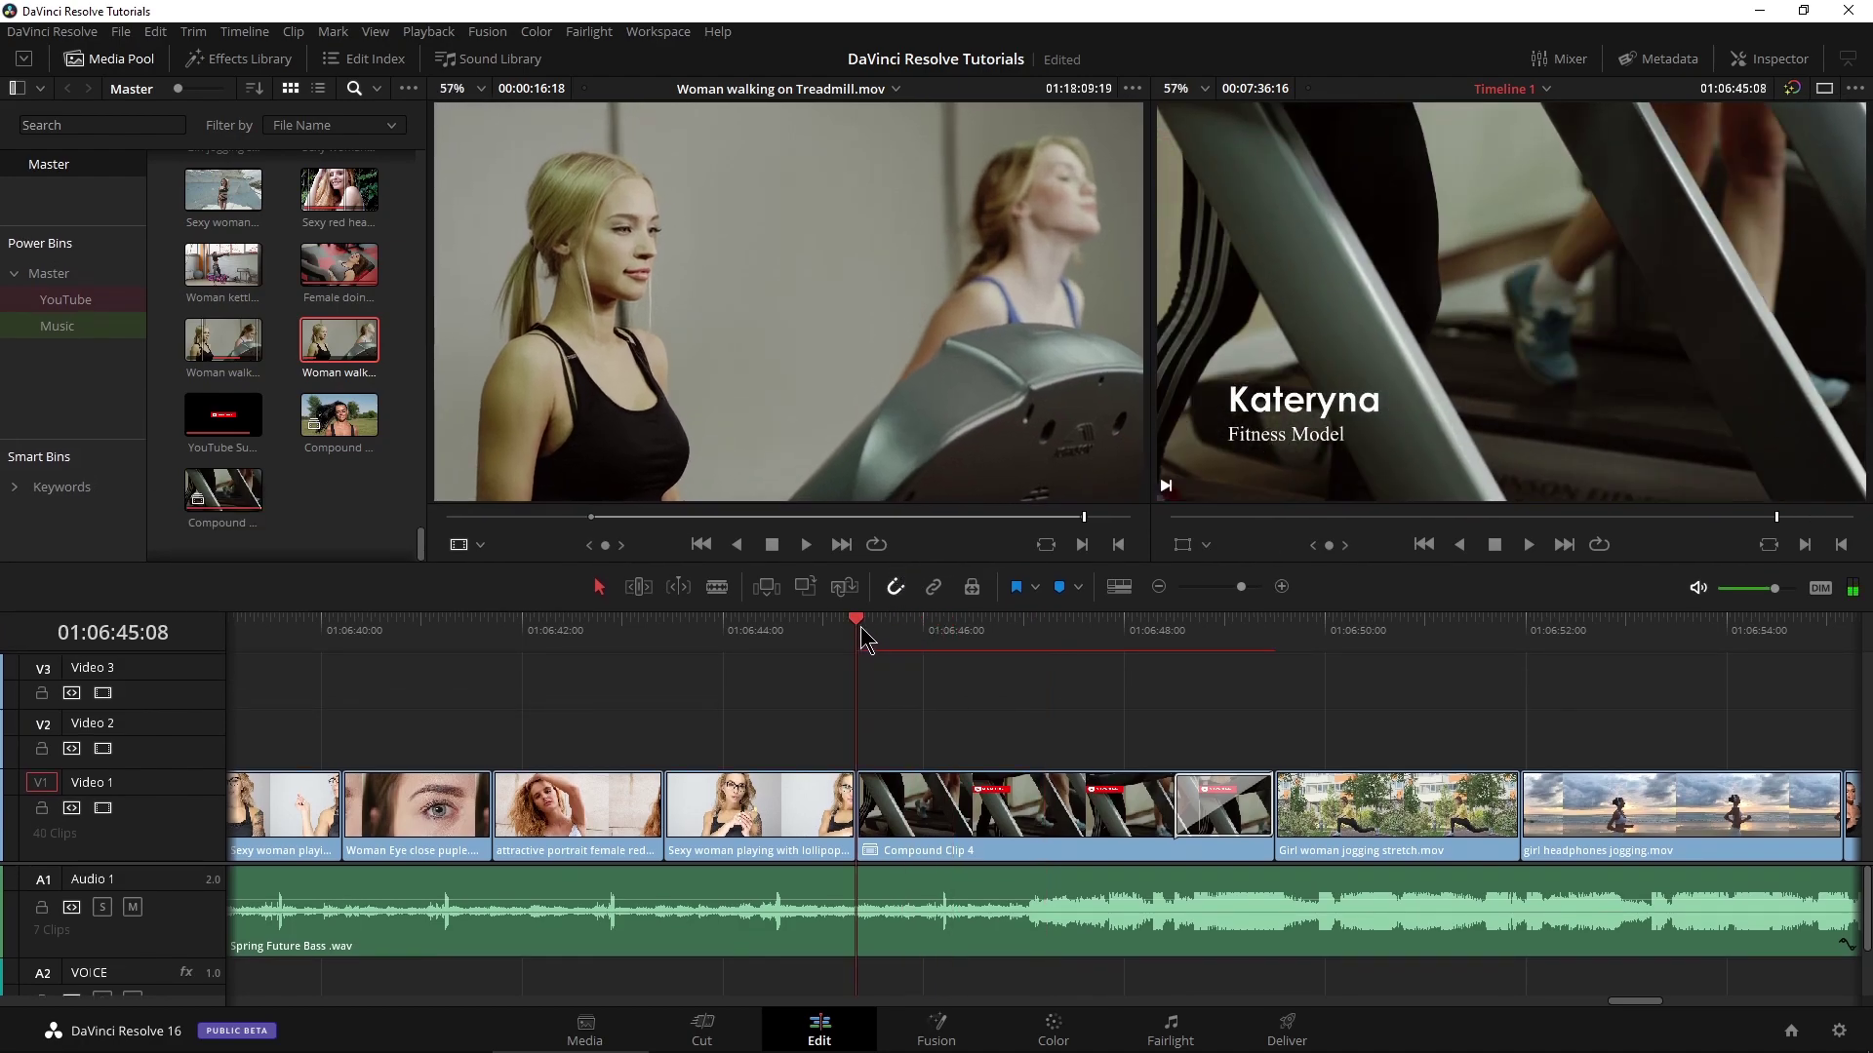
pyautogui.press('space')
pyautogui.click(1176, 634)
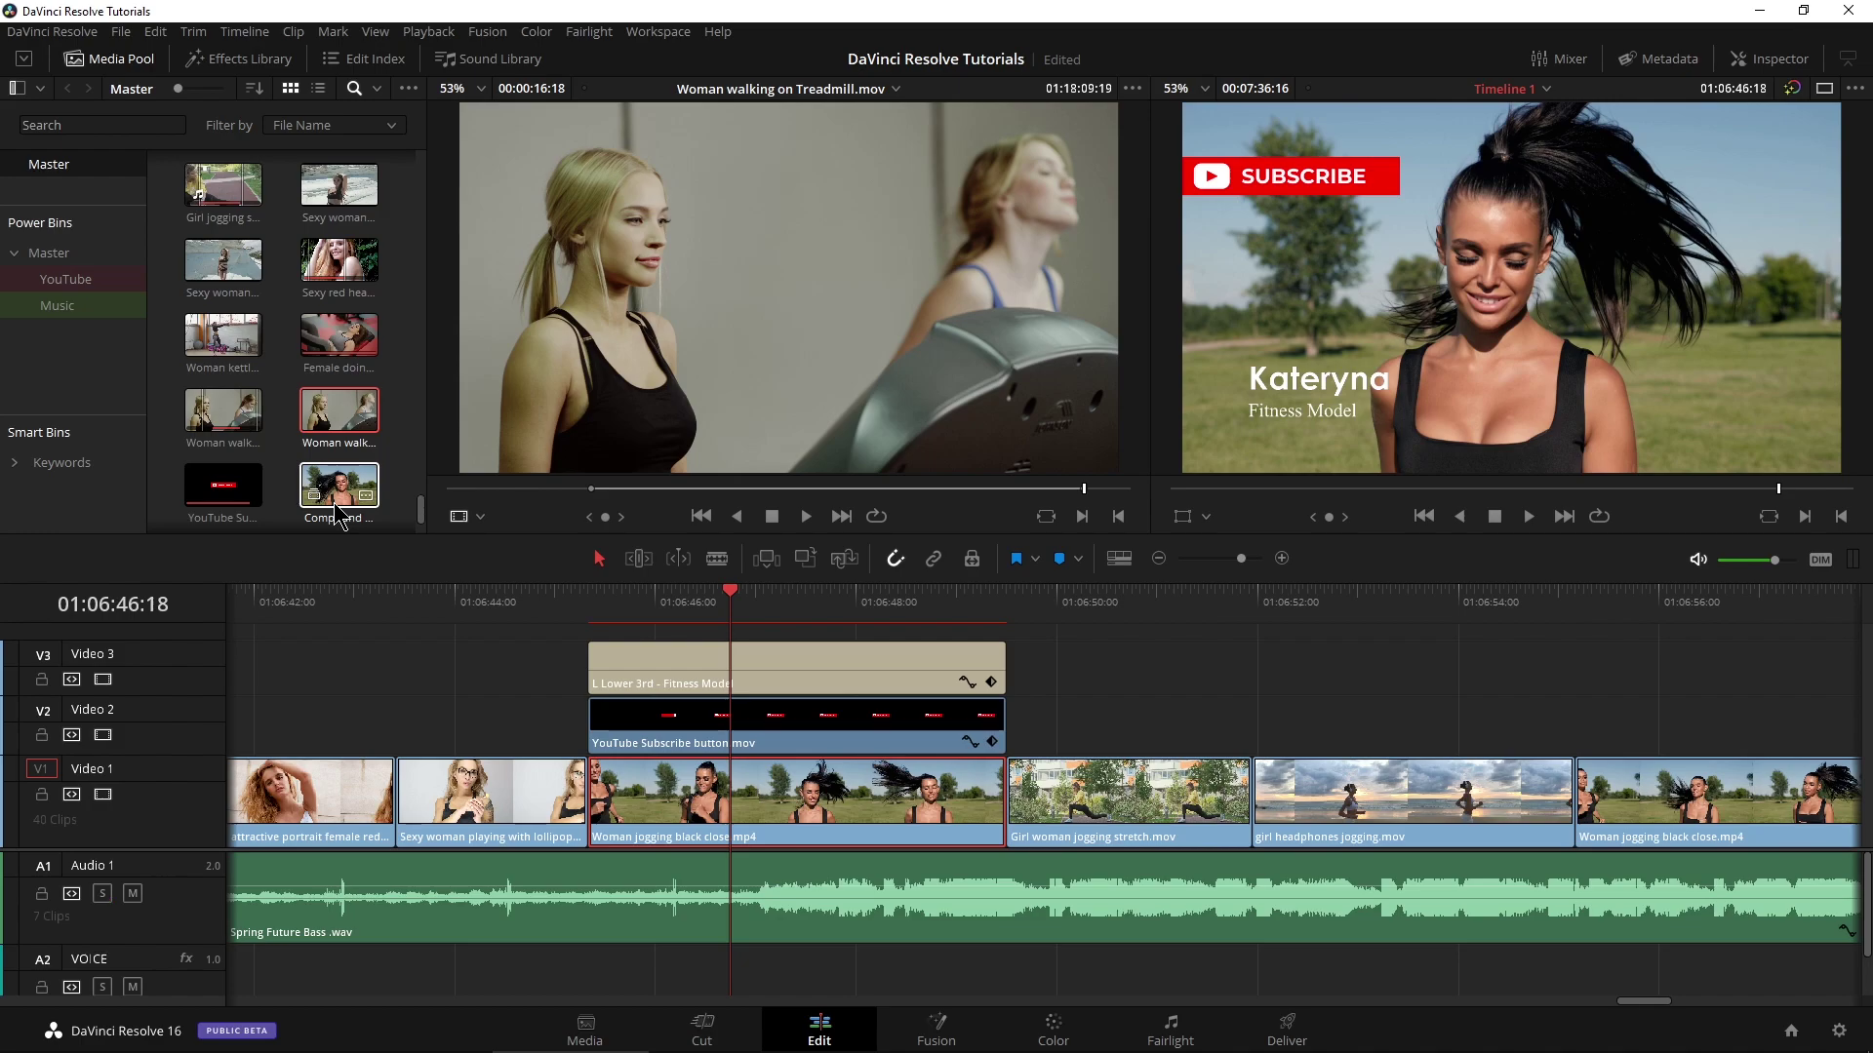
# Select the Subscribe button and Fitness Model lower-third clips and park the playhead at their start
pyautogui.click(788, 825)
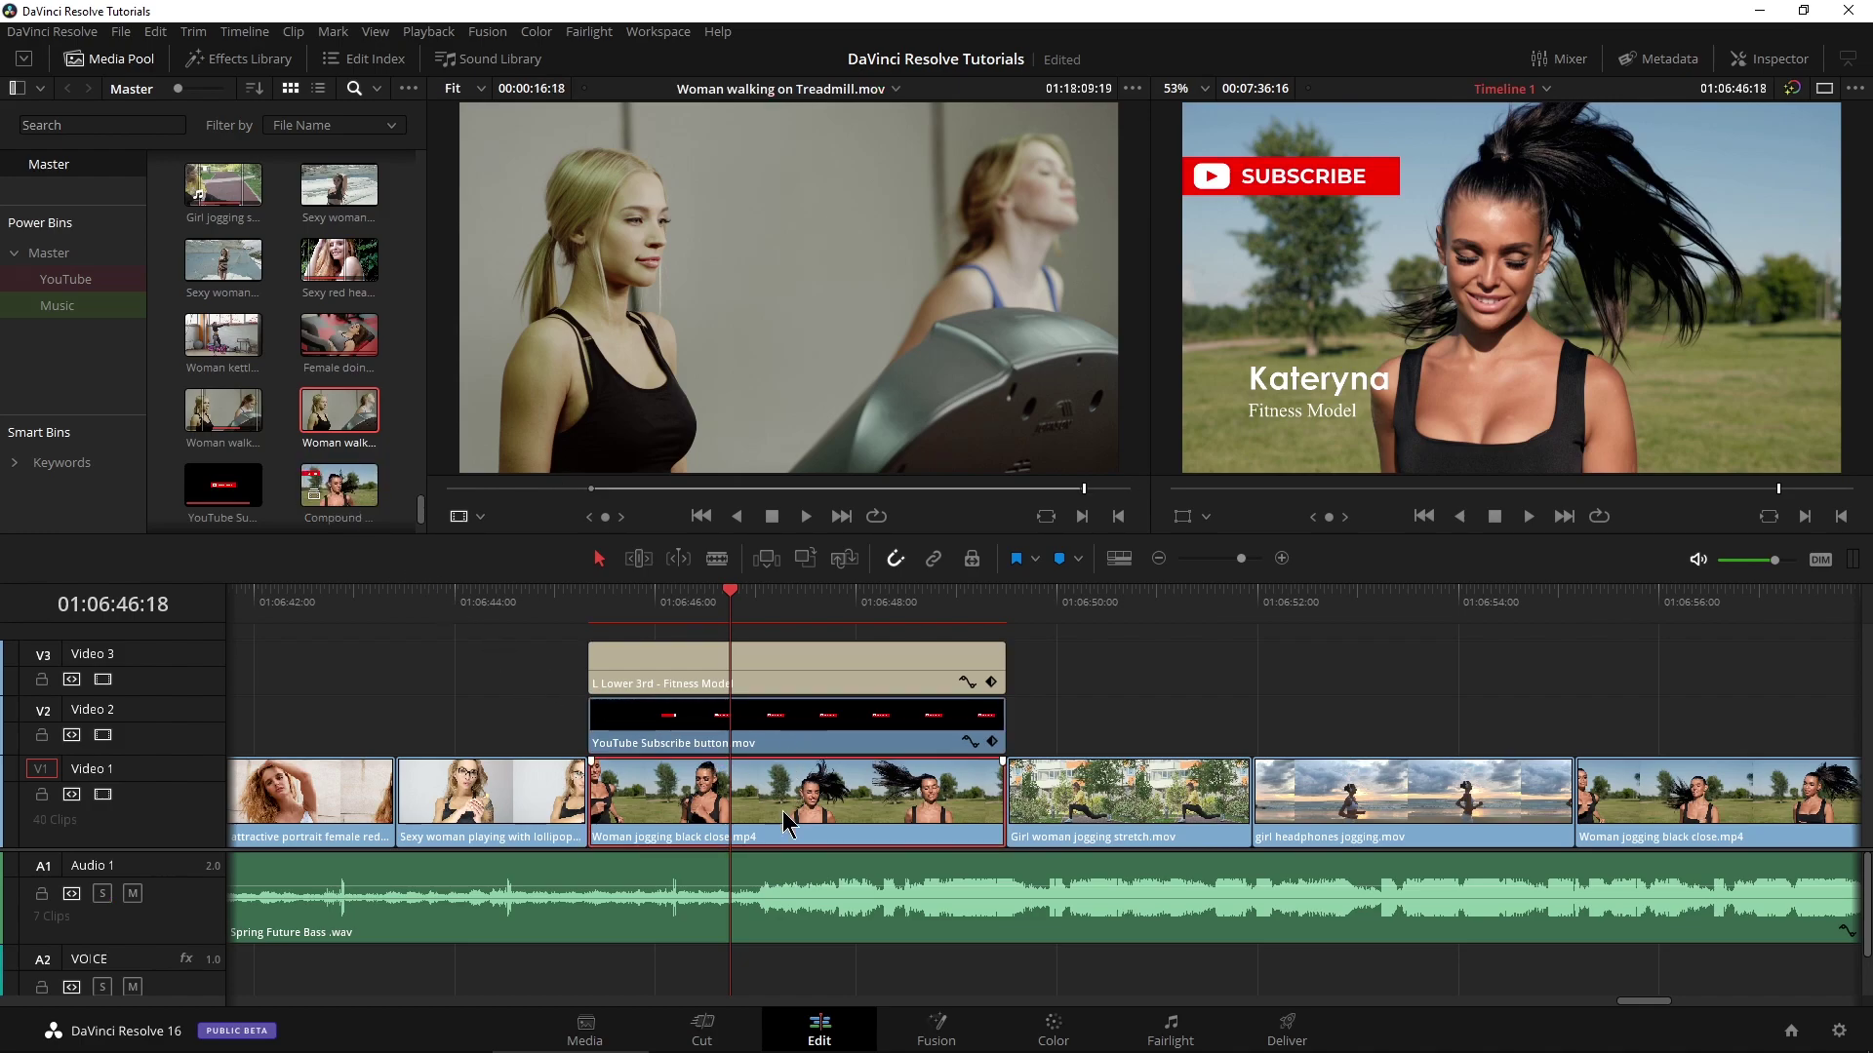
pyautogui.click(762, 737)
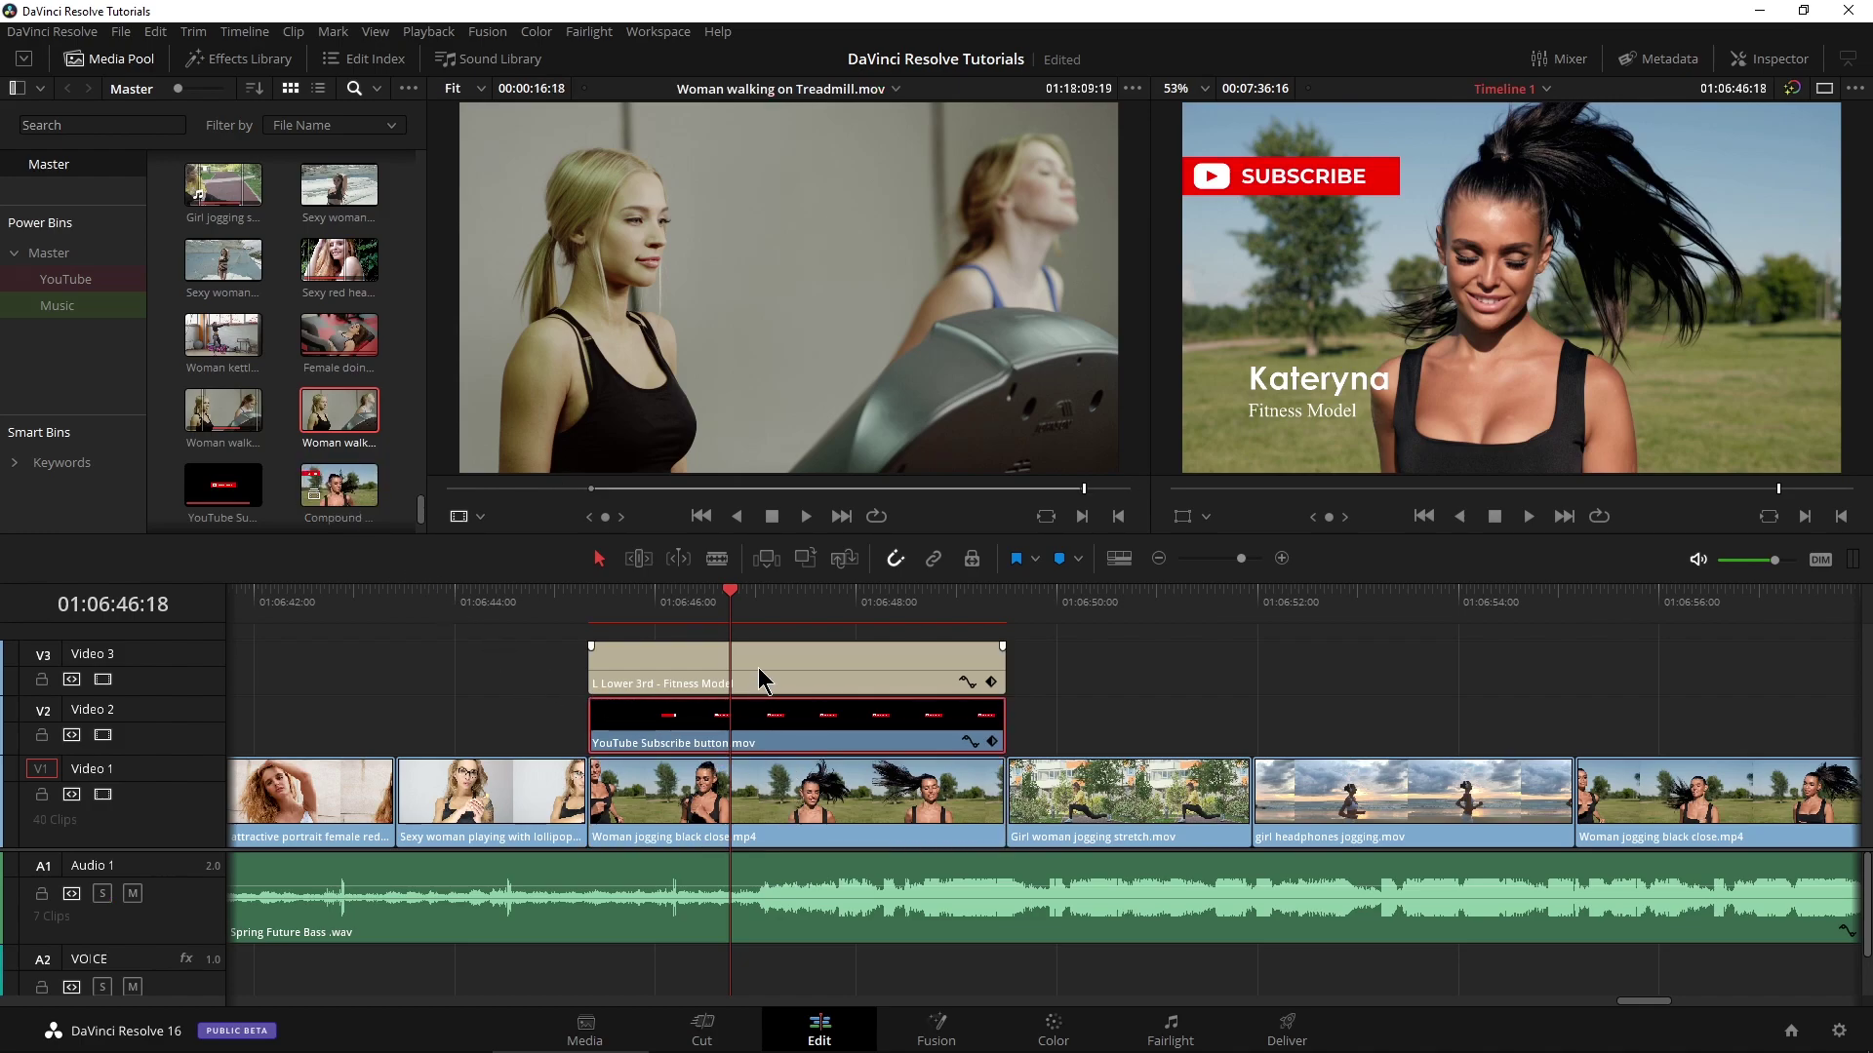
pyautogui.keyDown('ctrl'); pyautogui.click(758, 667); pyautogui.keyUp('ctrl')
pyautogui.click(1624, 742)
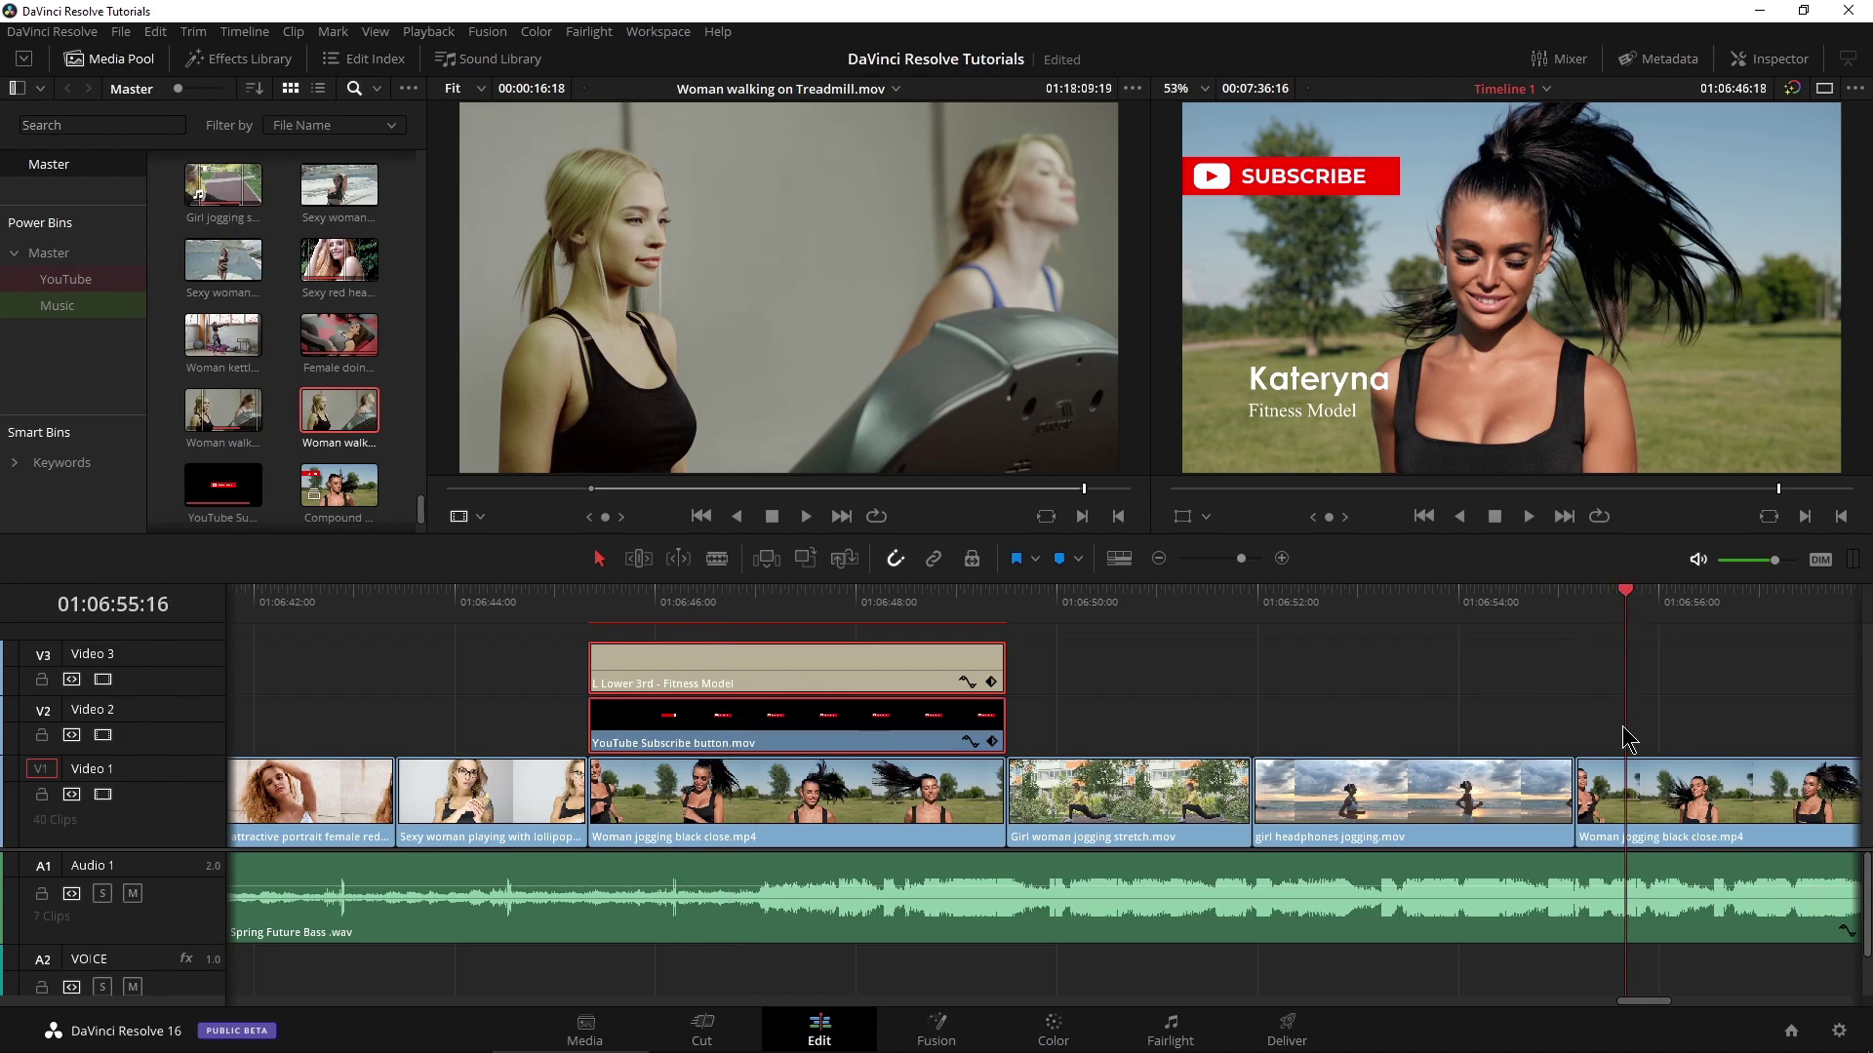
pyautogui.click(710, 599)
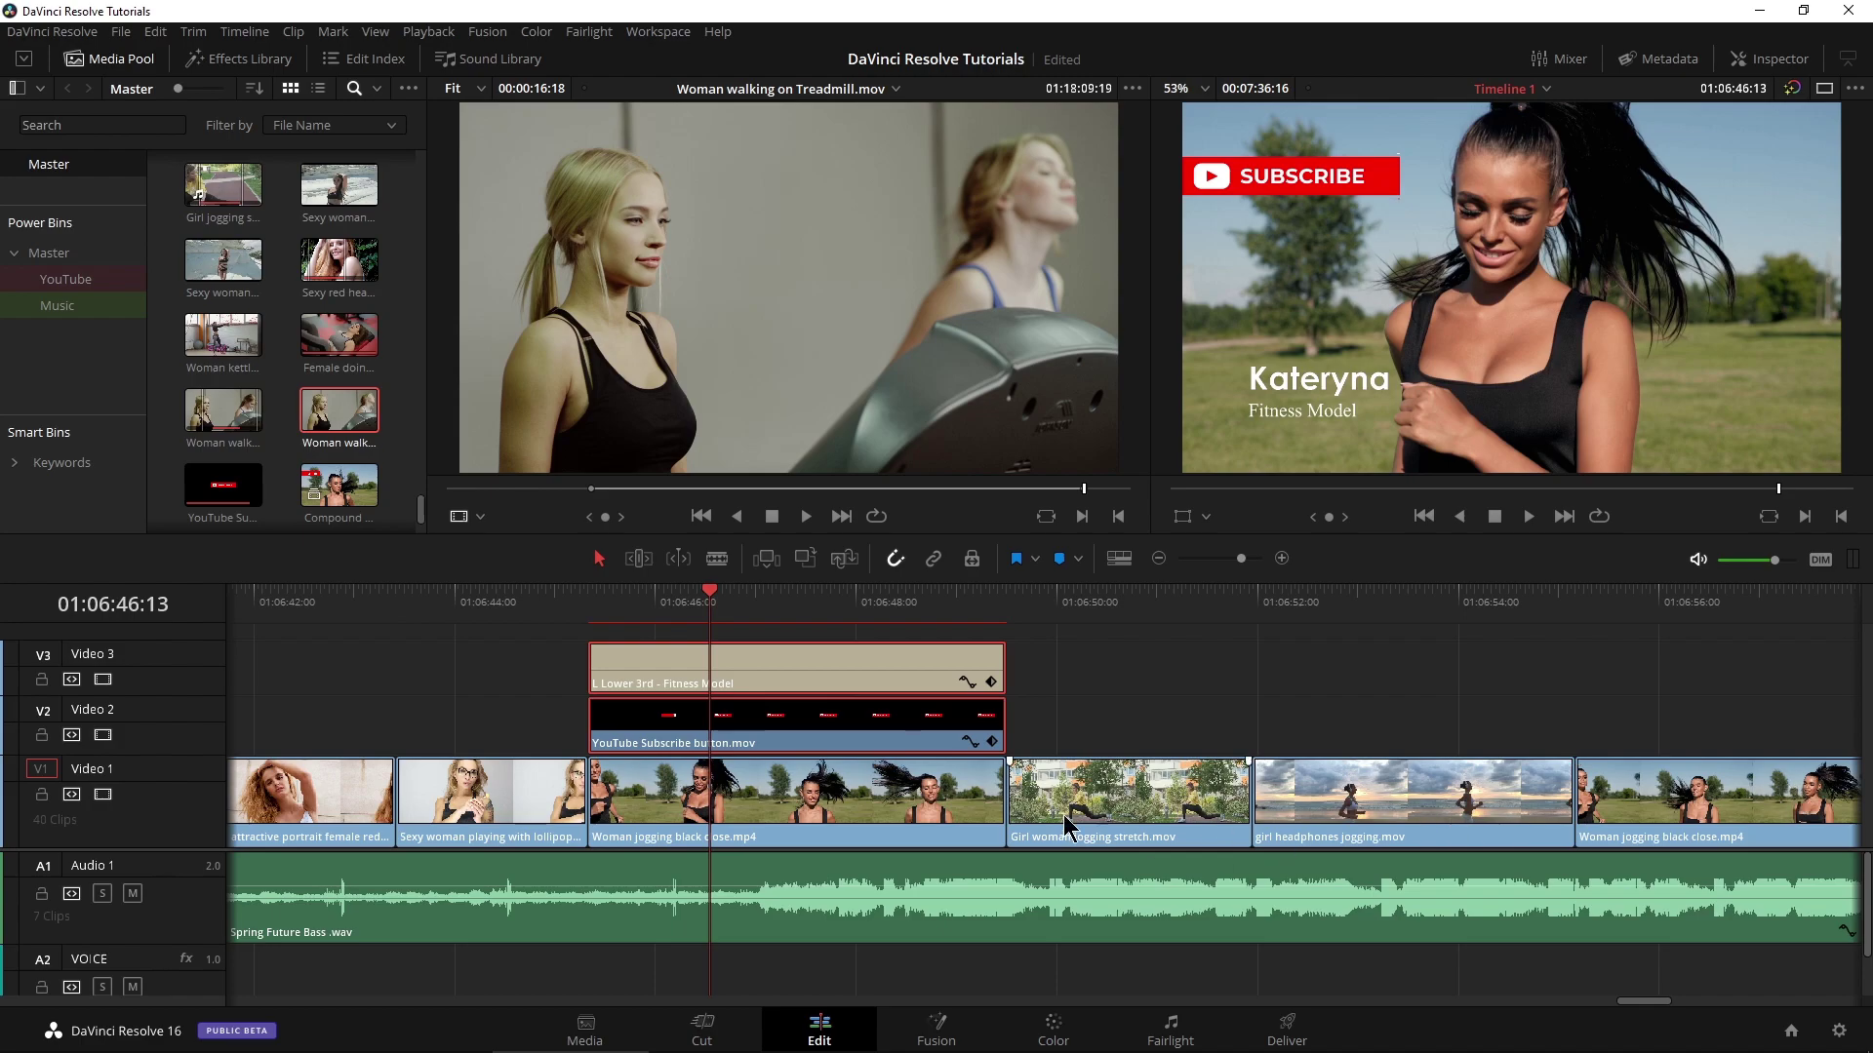
# Combine the two overlay clips into a compound clip named 'Kat callout'
pyautogui.keyDown('ctrl'); pyautogui.click(822, 668); pyautogui.keyUp('ctrl')
pyautogui.rightClick(816, 658)
pyautogui.click(836, 669)
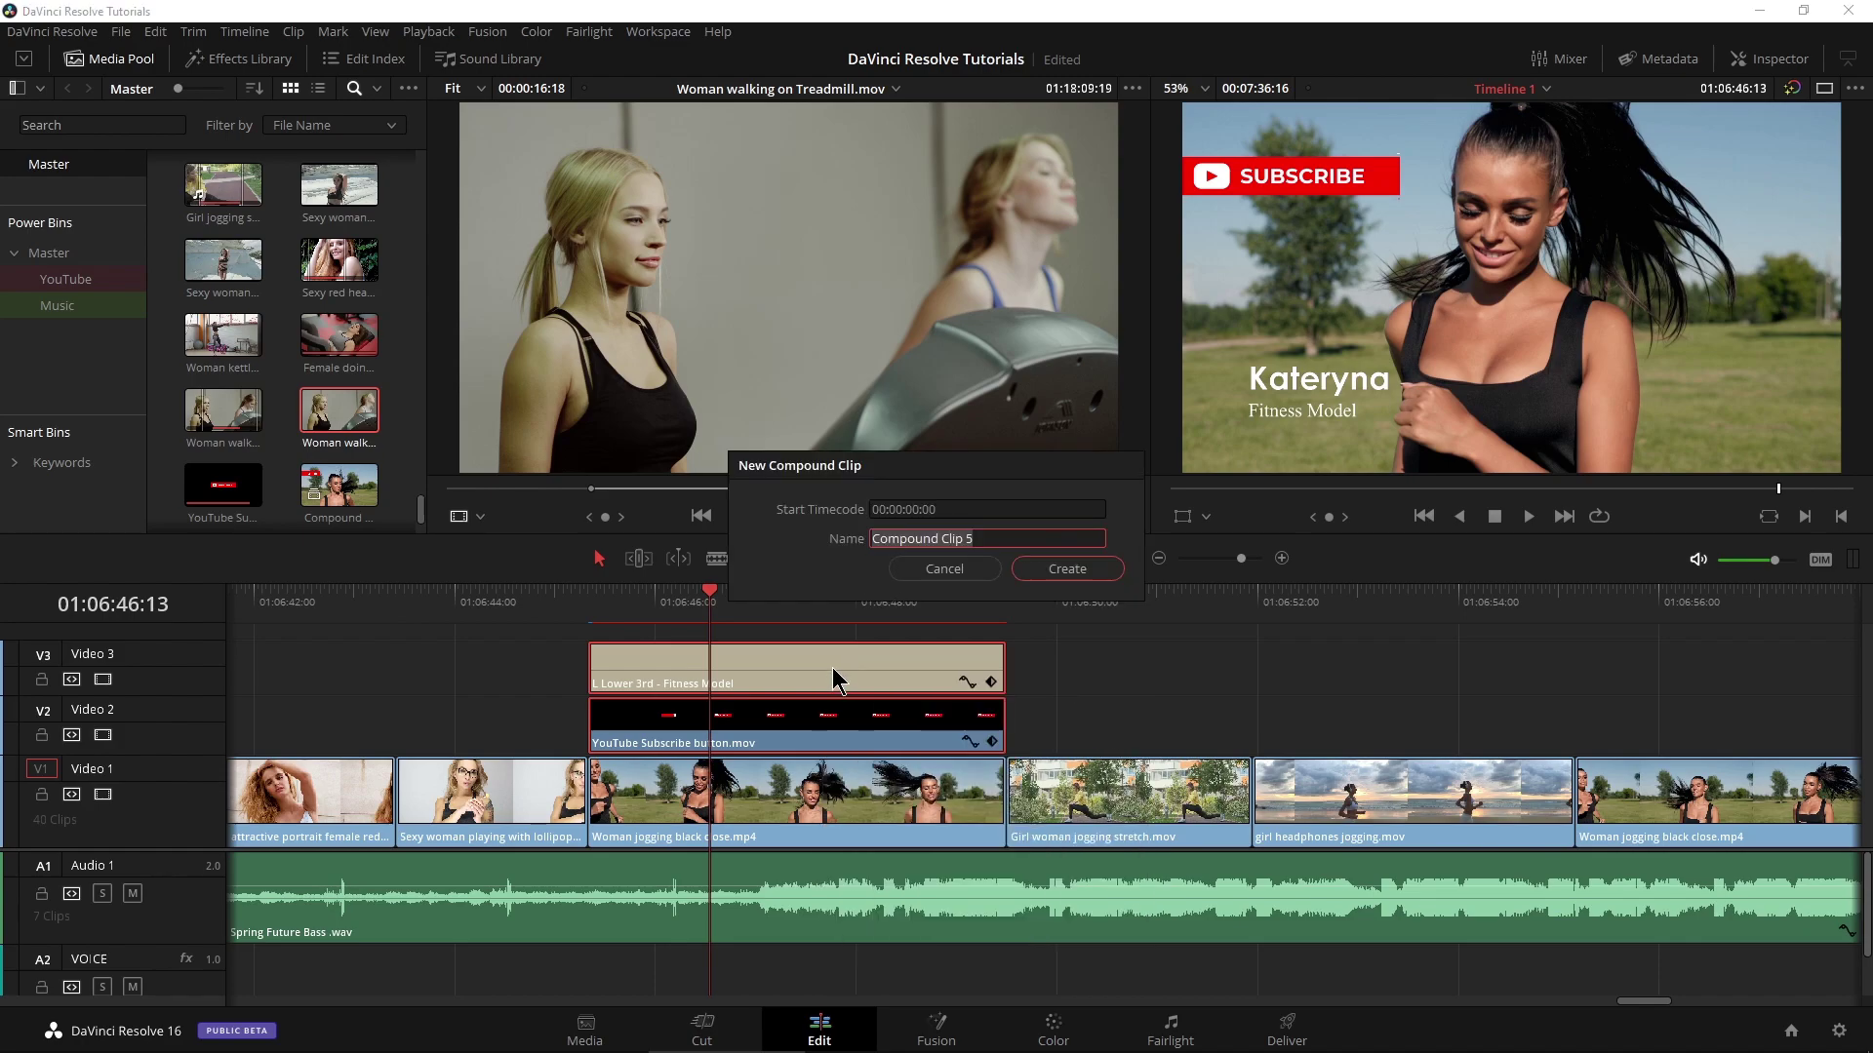
pyautogui.write('Kat callout')
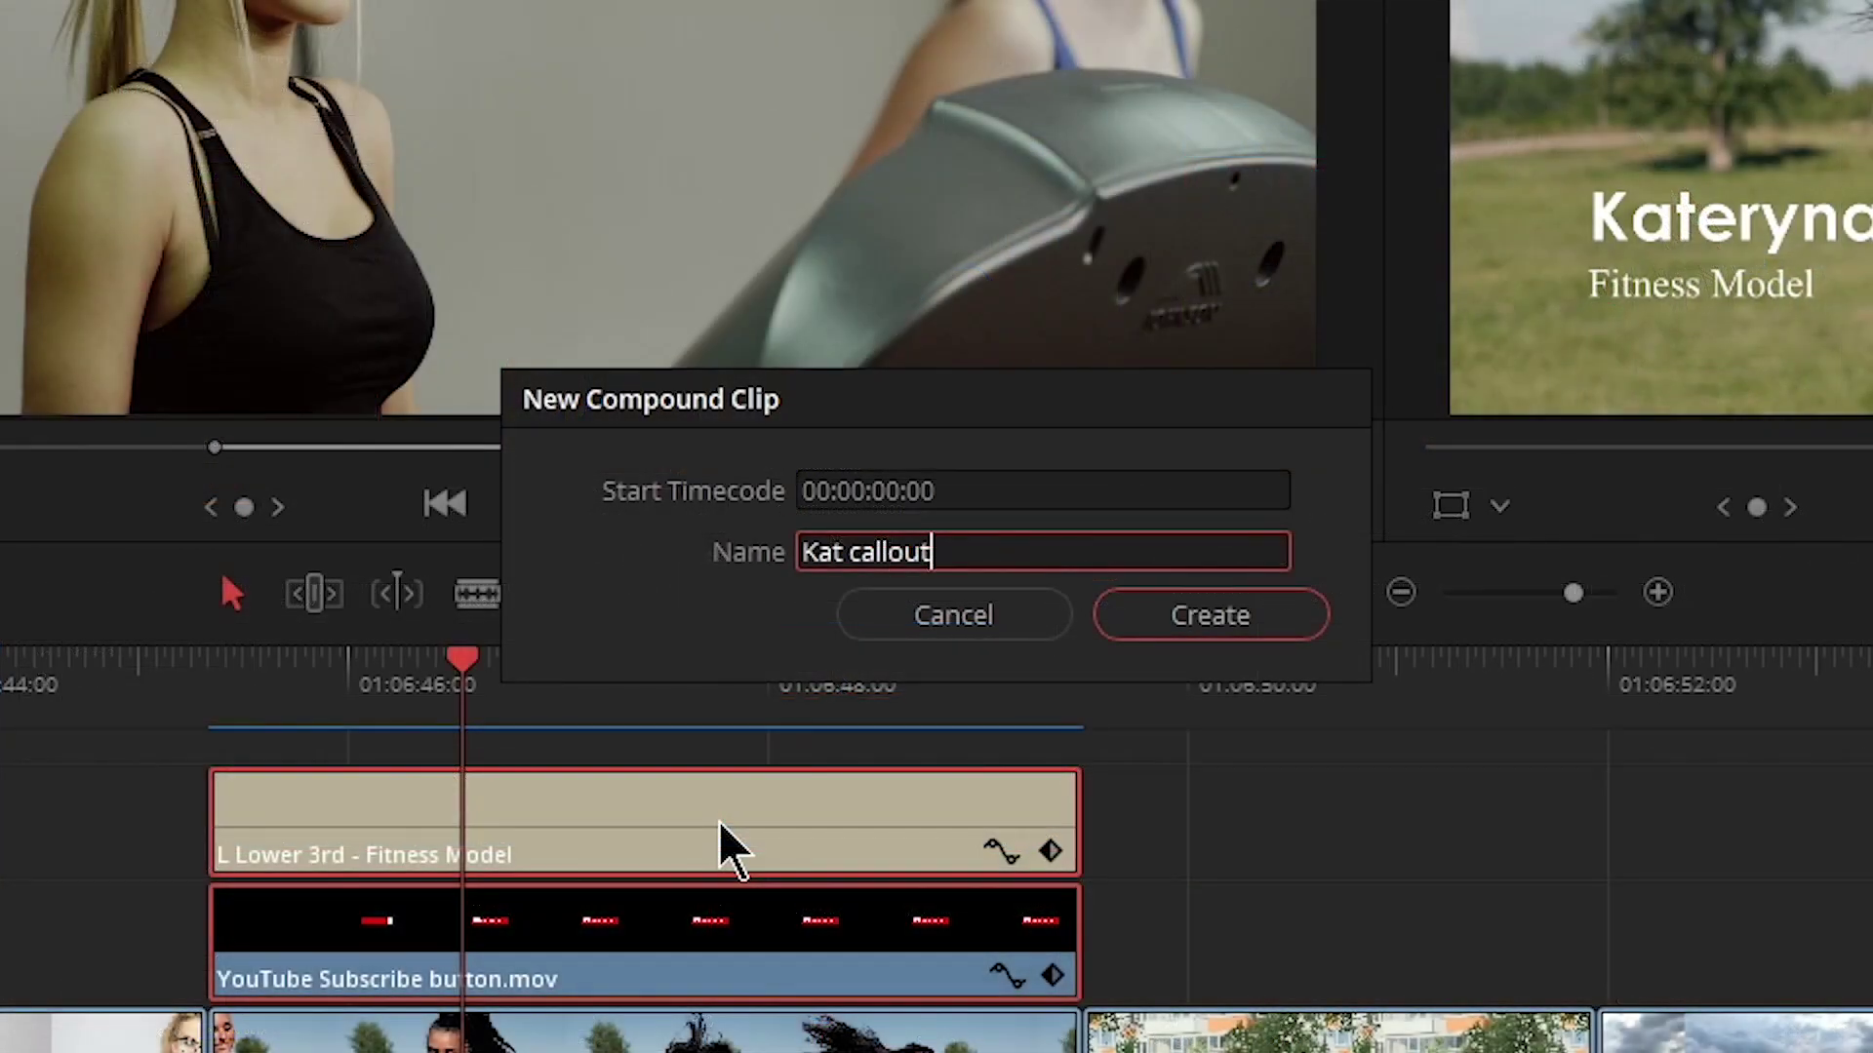
pyautogui.click(1132, 626)
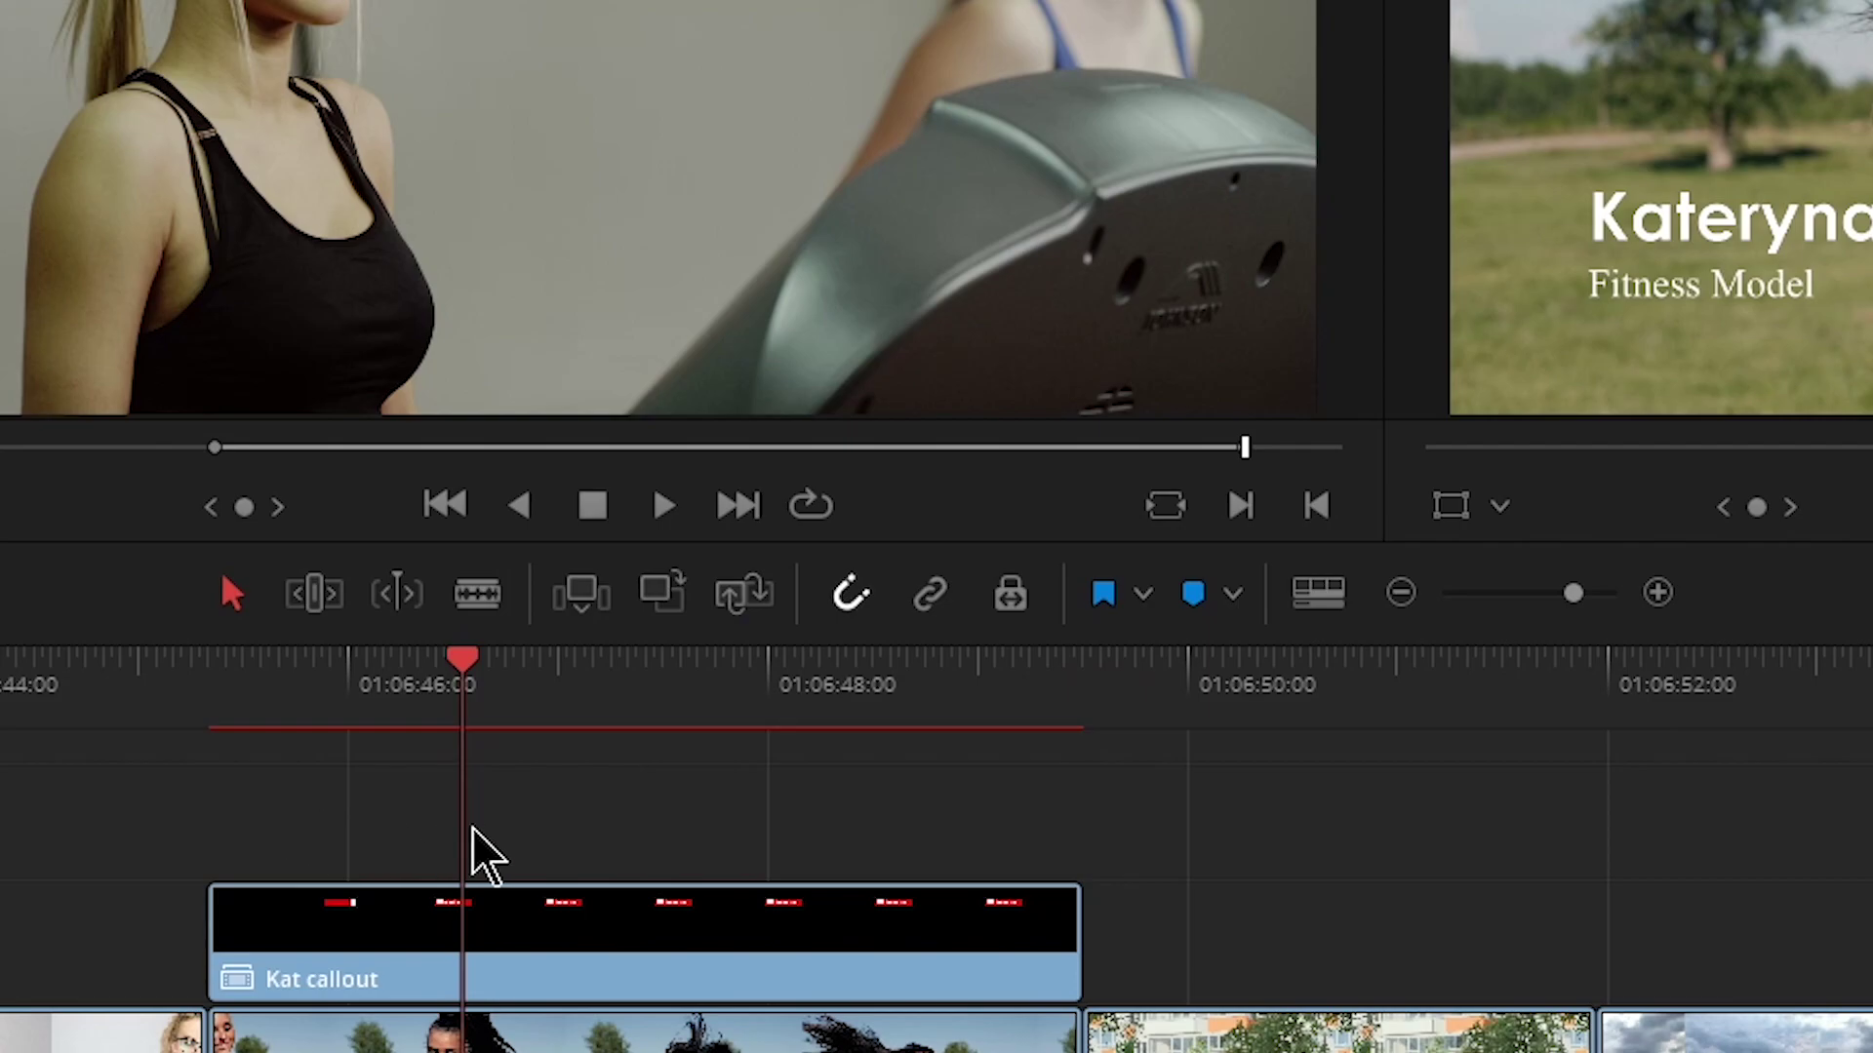
# Preview the Kat callout clip in the source viewer
pyautogui.moveTo(472, 690); pyautogui.dragTo(444, 682)
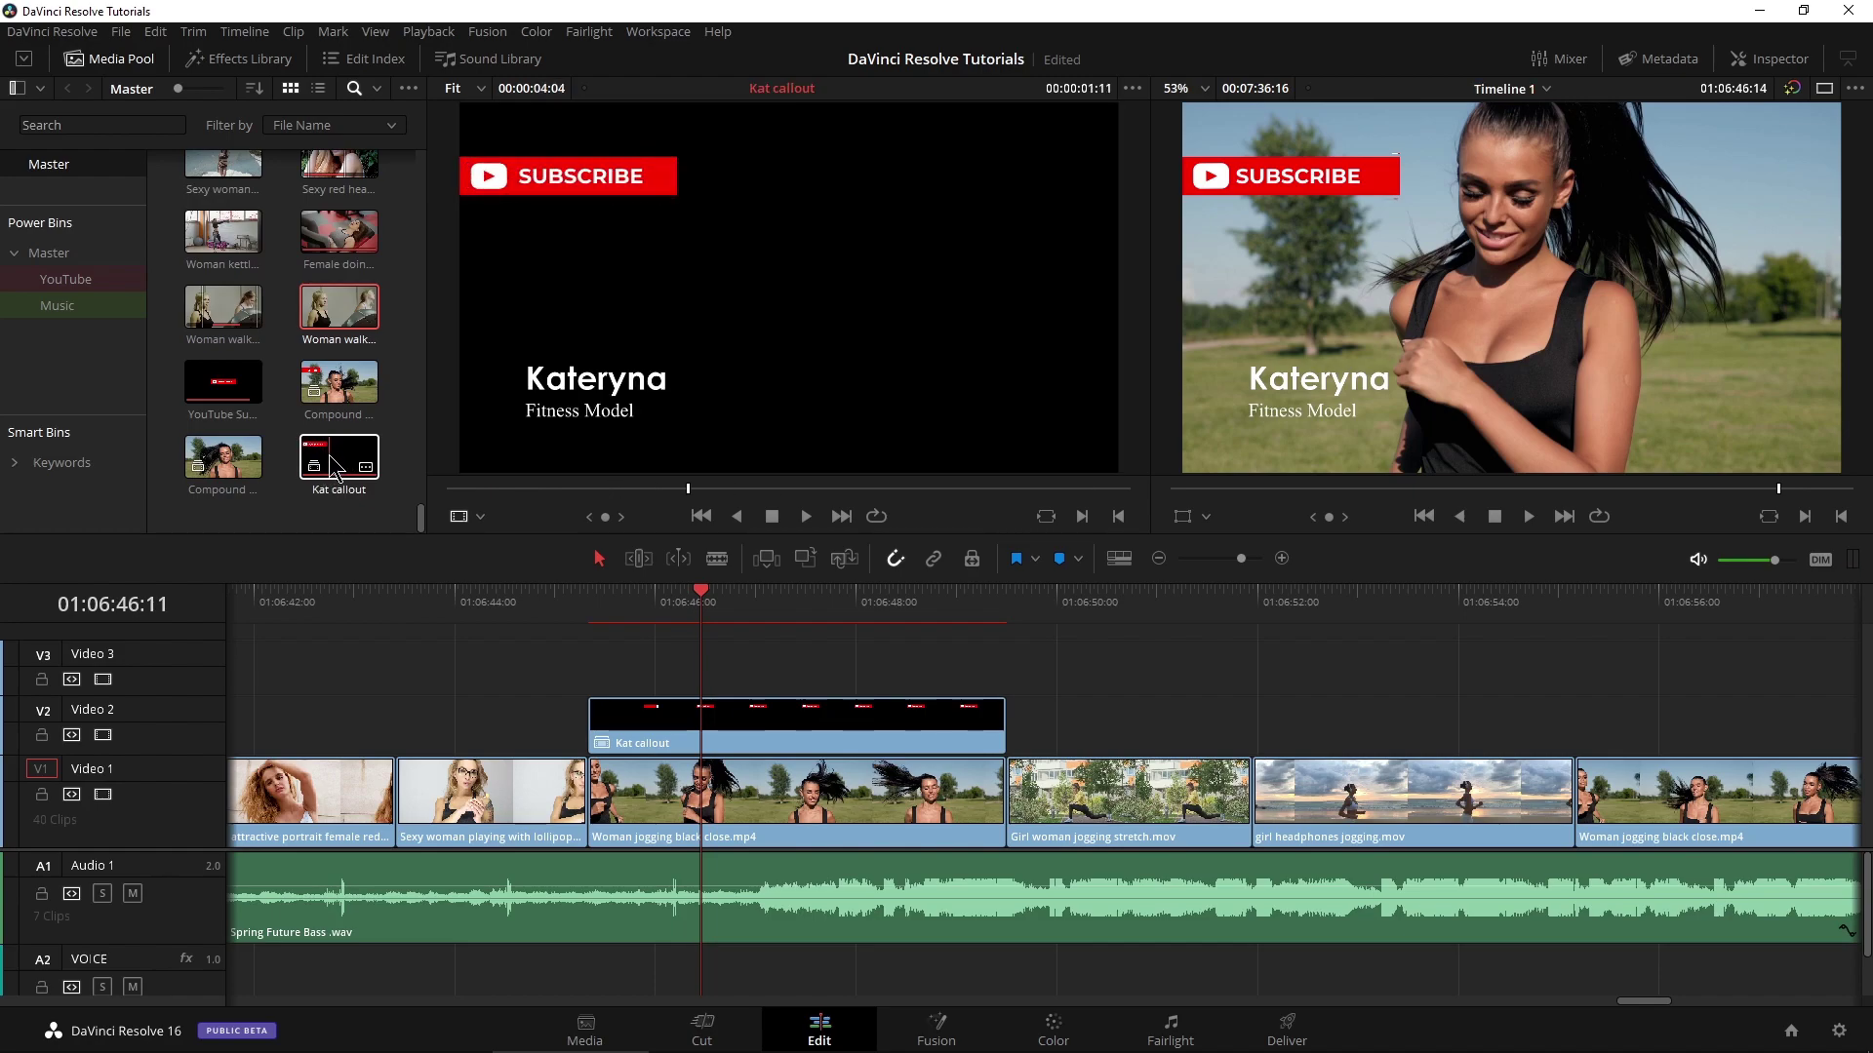
pyautogui.click(1103, 130)
pyautogui.click(1133, 88)
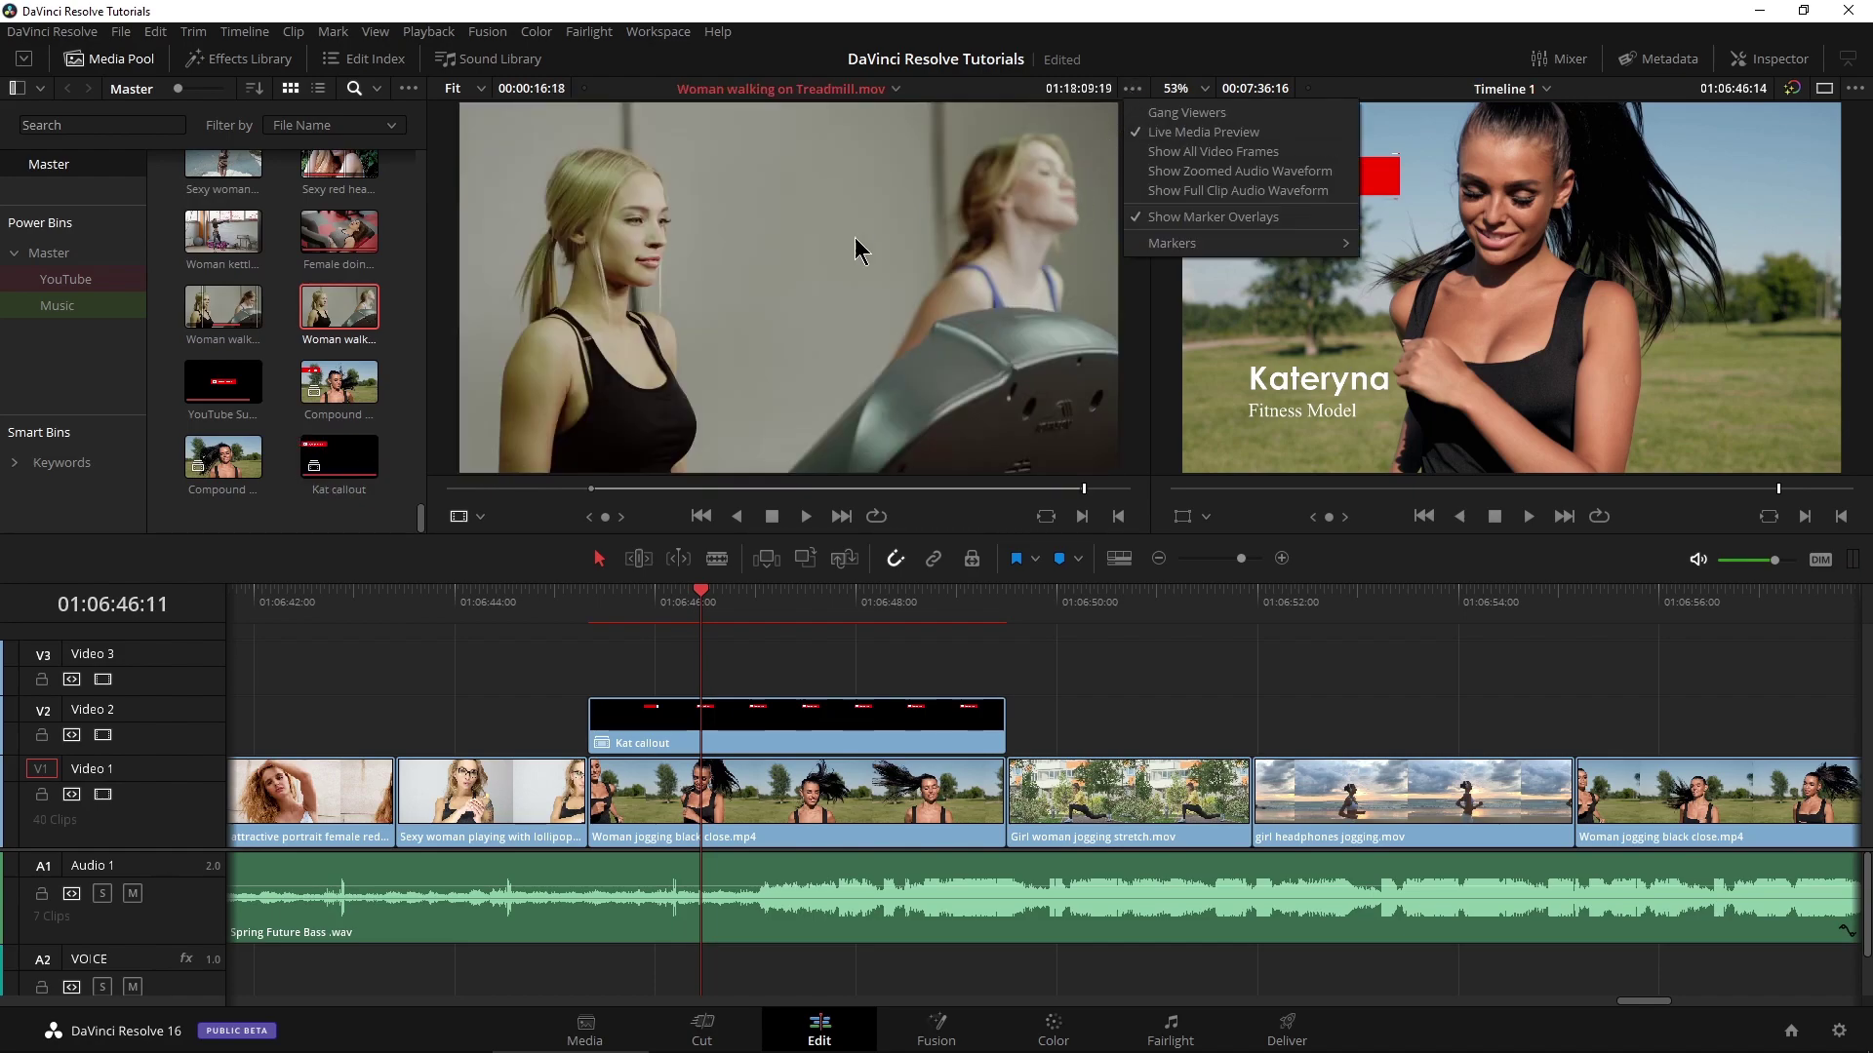
pyautogui.click(324, 511)
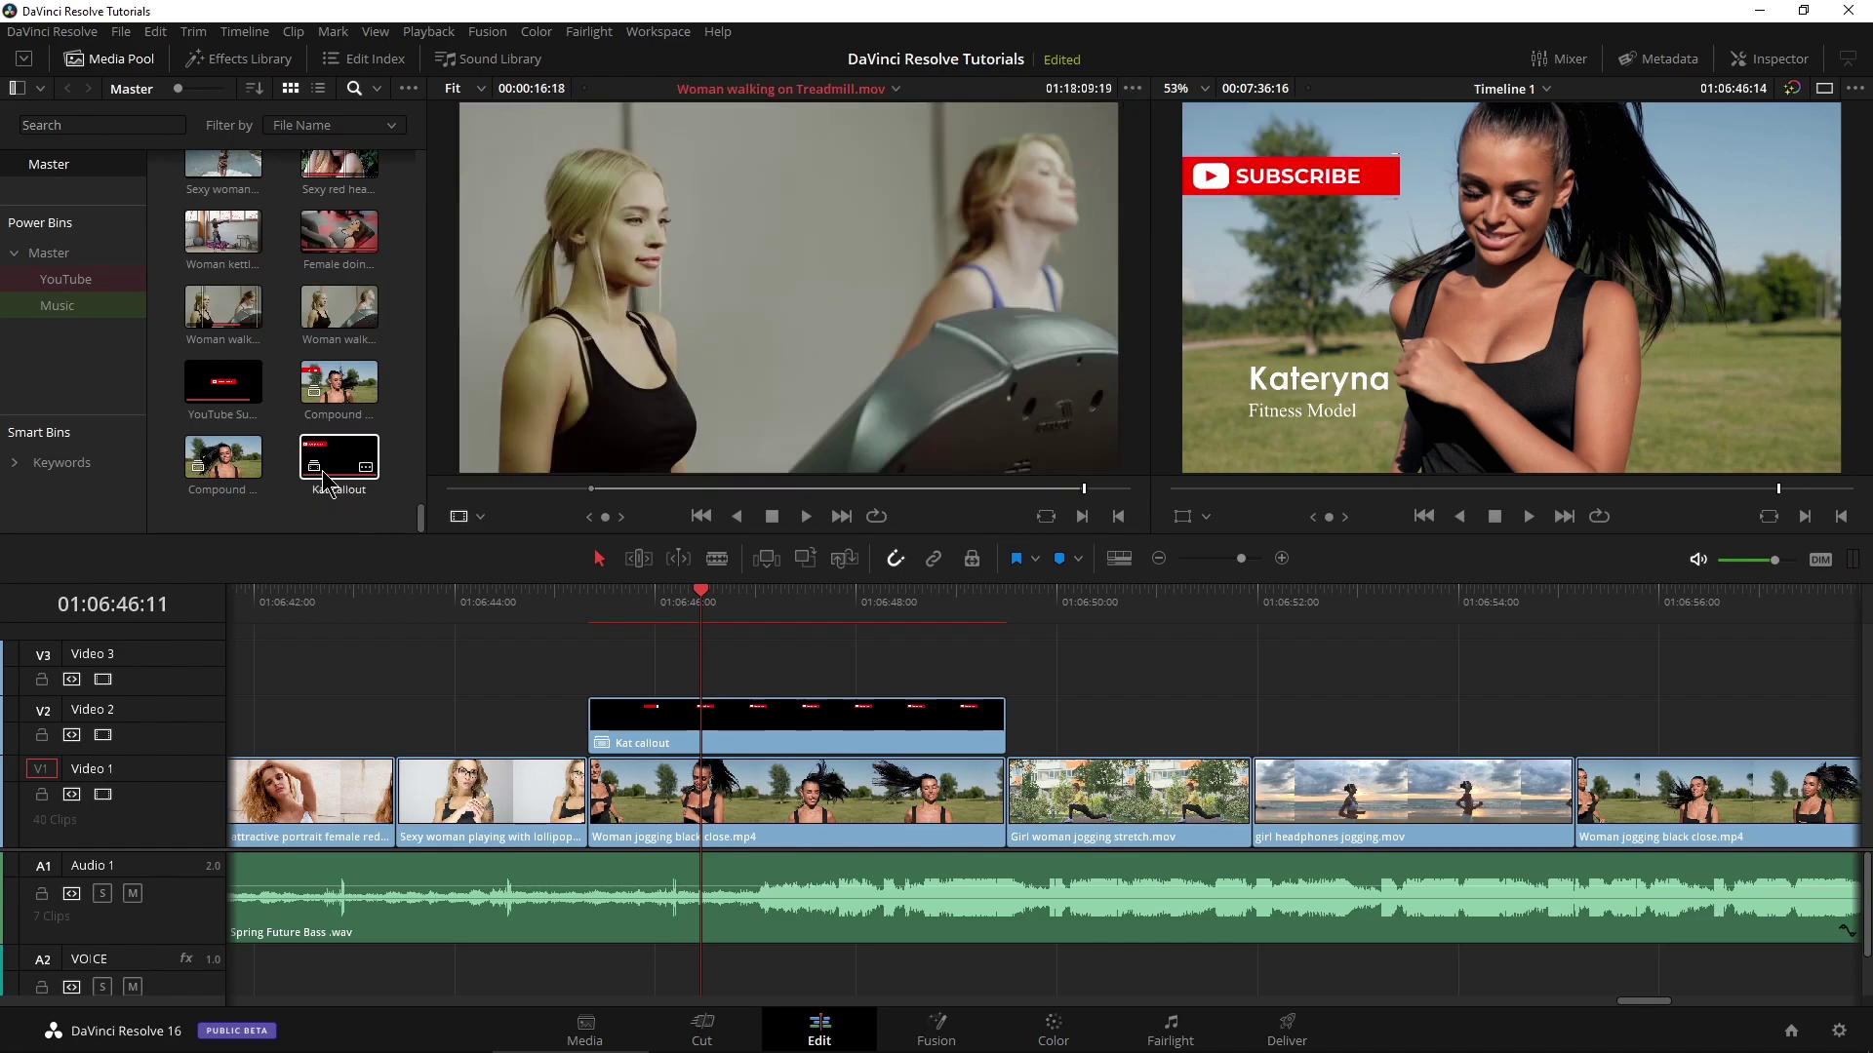
# Drop a second Kat callout copy on Video 2 over the later jogging shot and play it back
pyautogui.hscroll(5, 1237, 689)
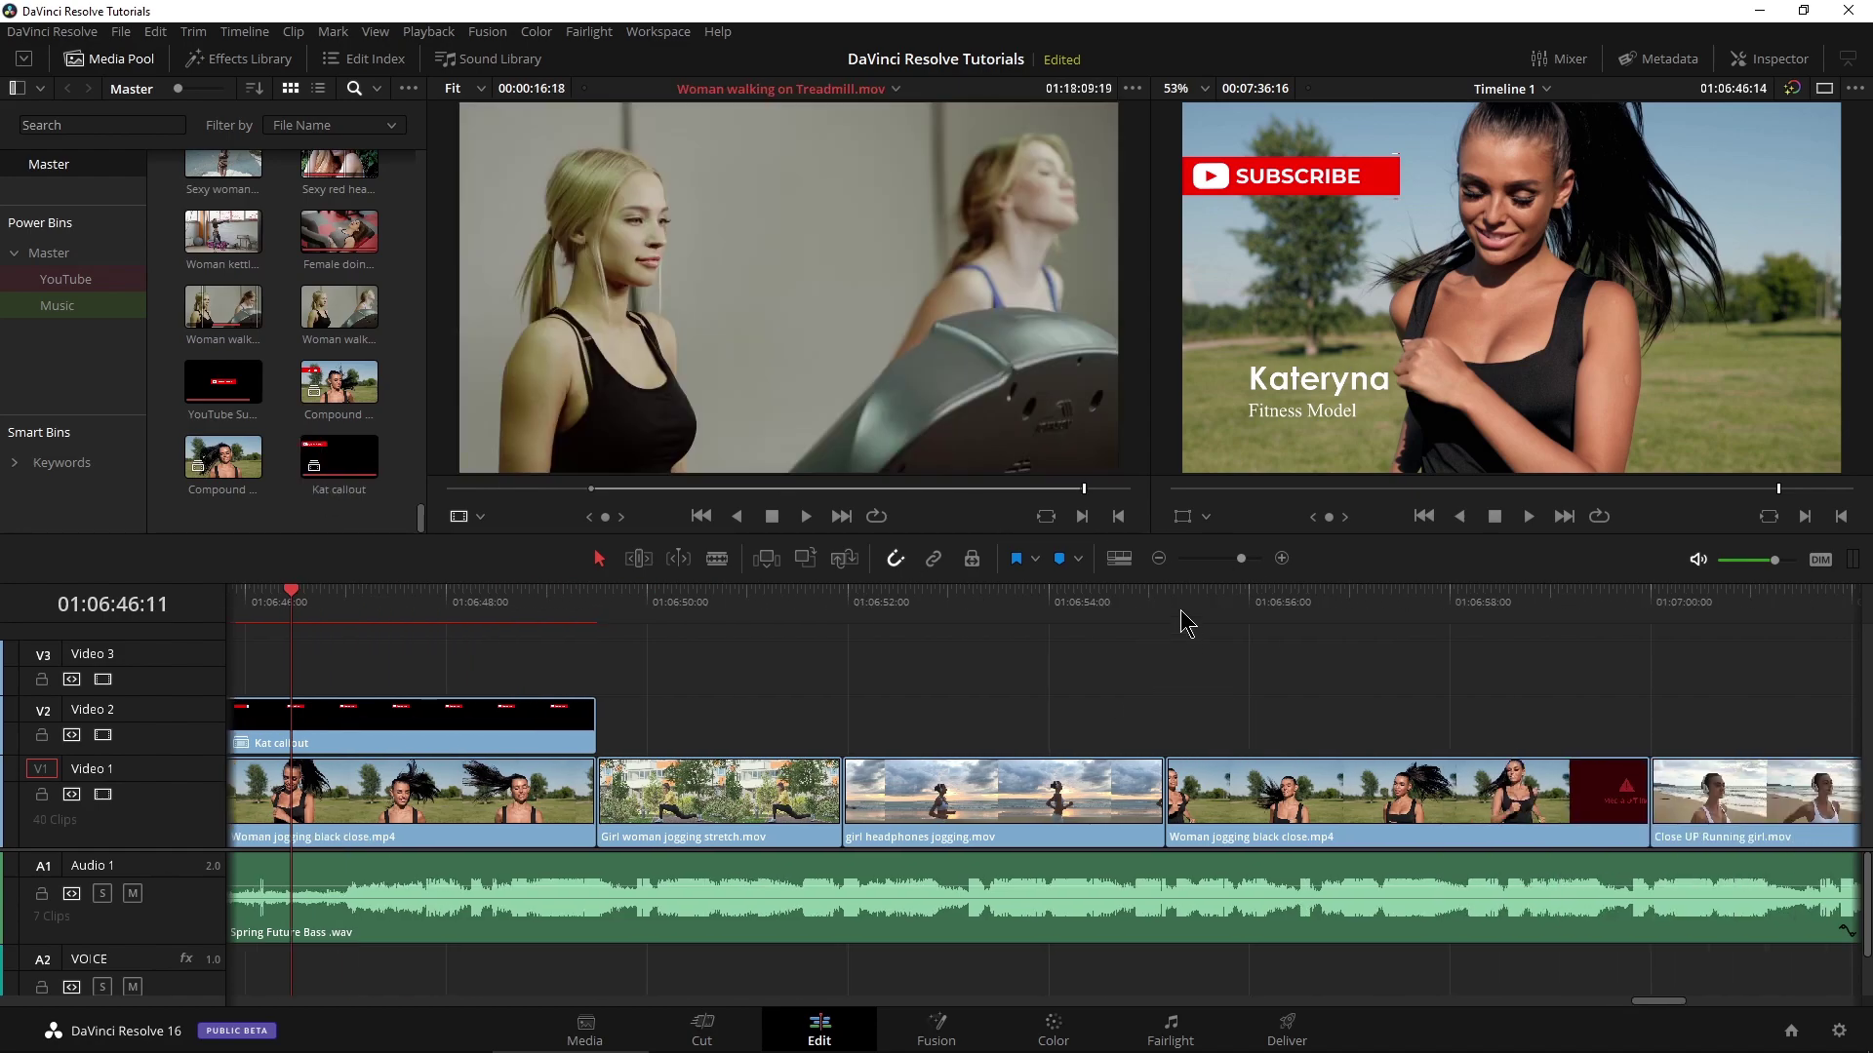
pyautogui.moveTo(1390, 595); pyautogui.dragTo(1299, 595)
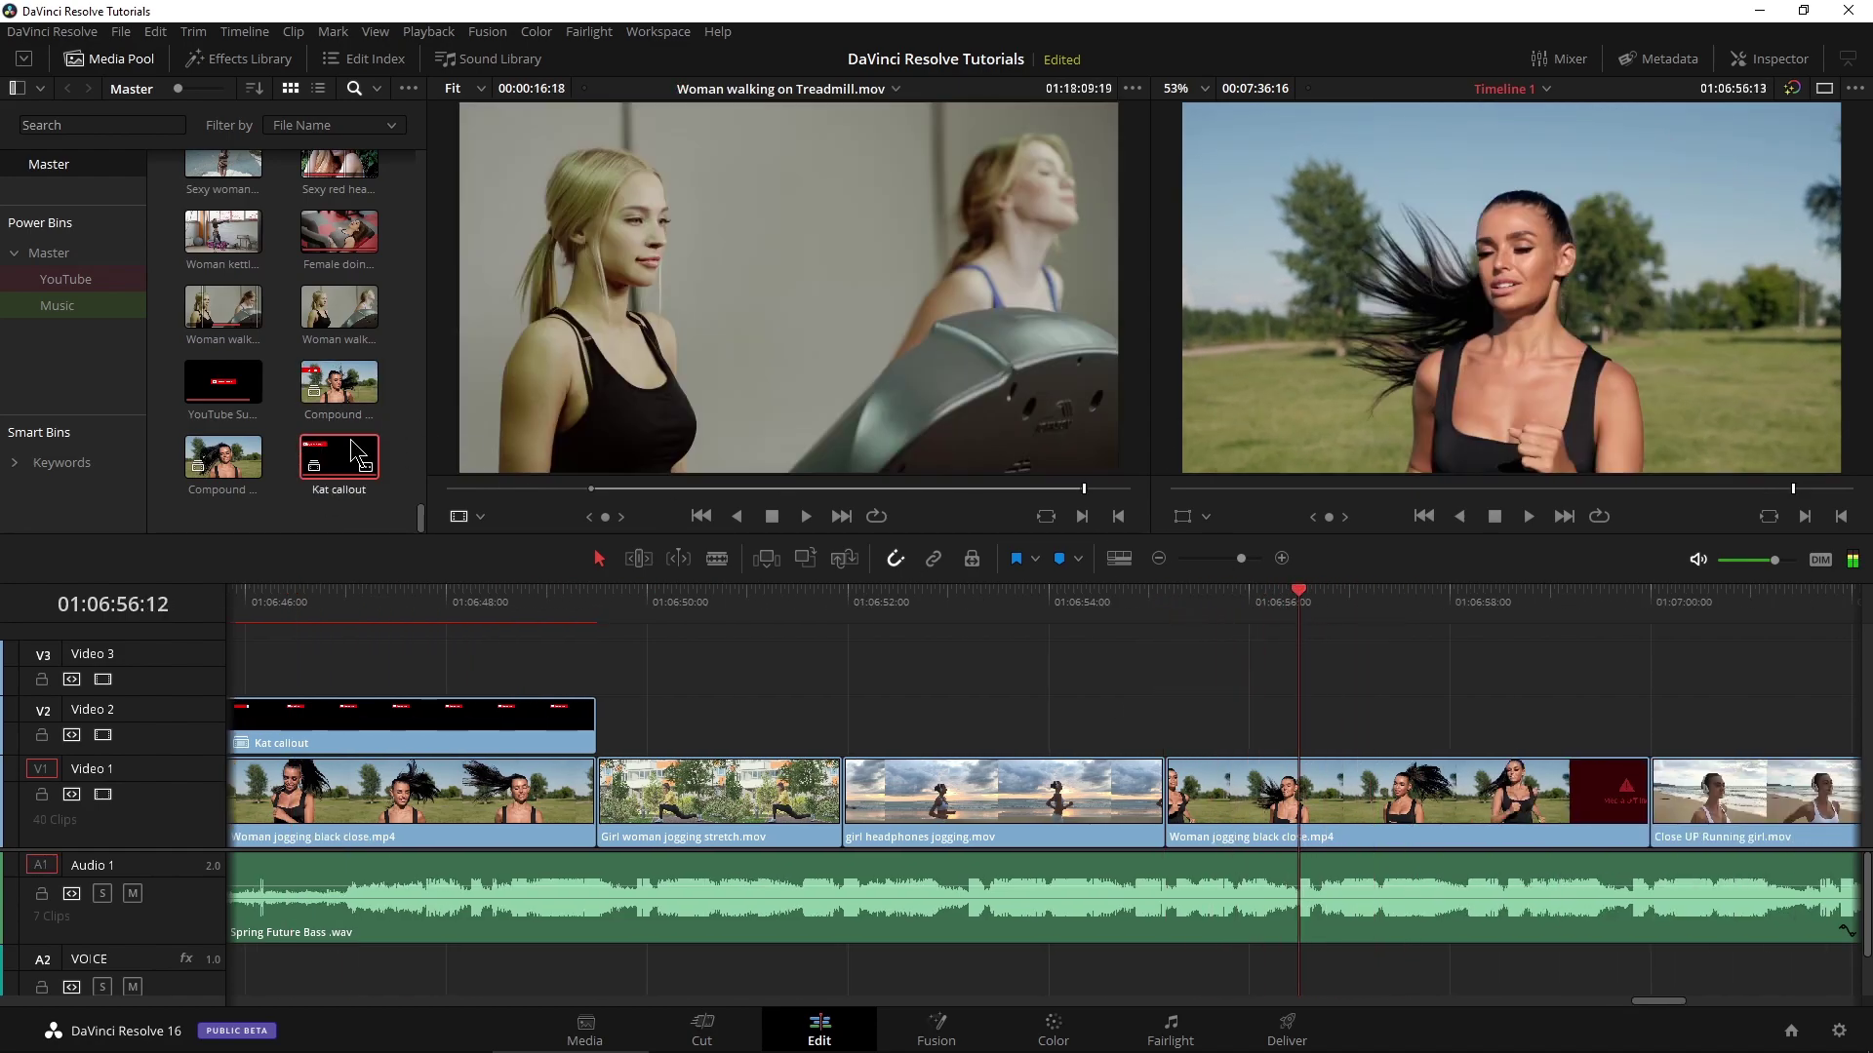
pyautogui.moveTo(351, 451); pyautogui.dragTo(1170, 704)
pyautogui.click(1151, 623)
pyautogui.press('space')
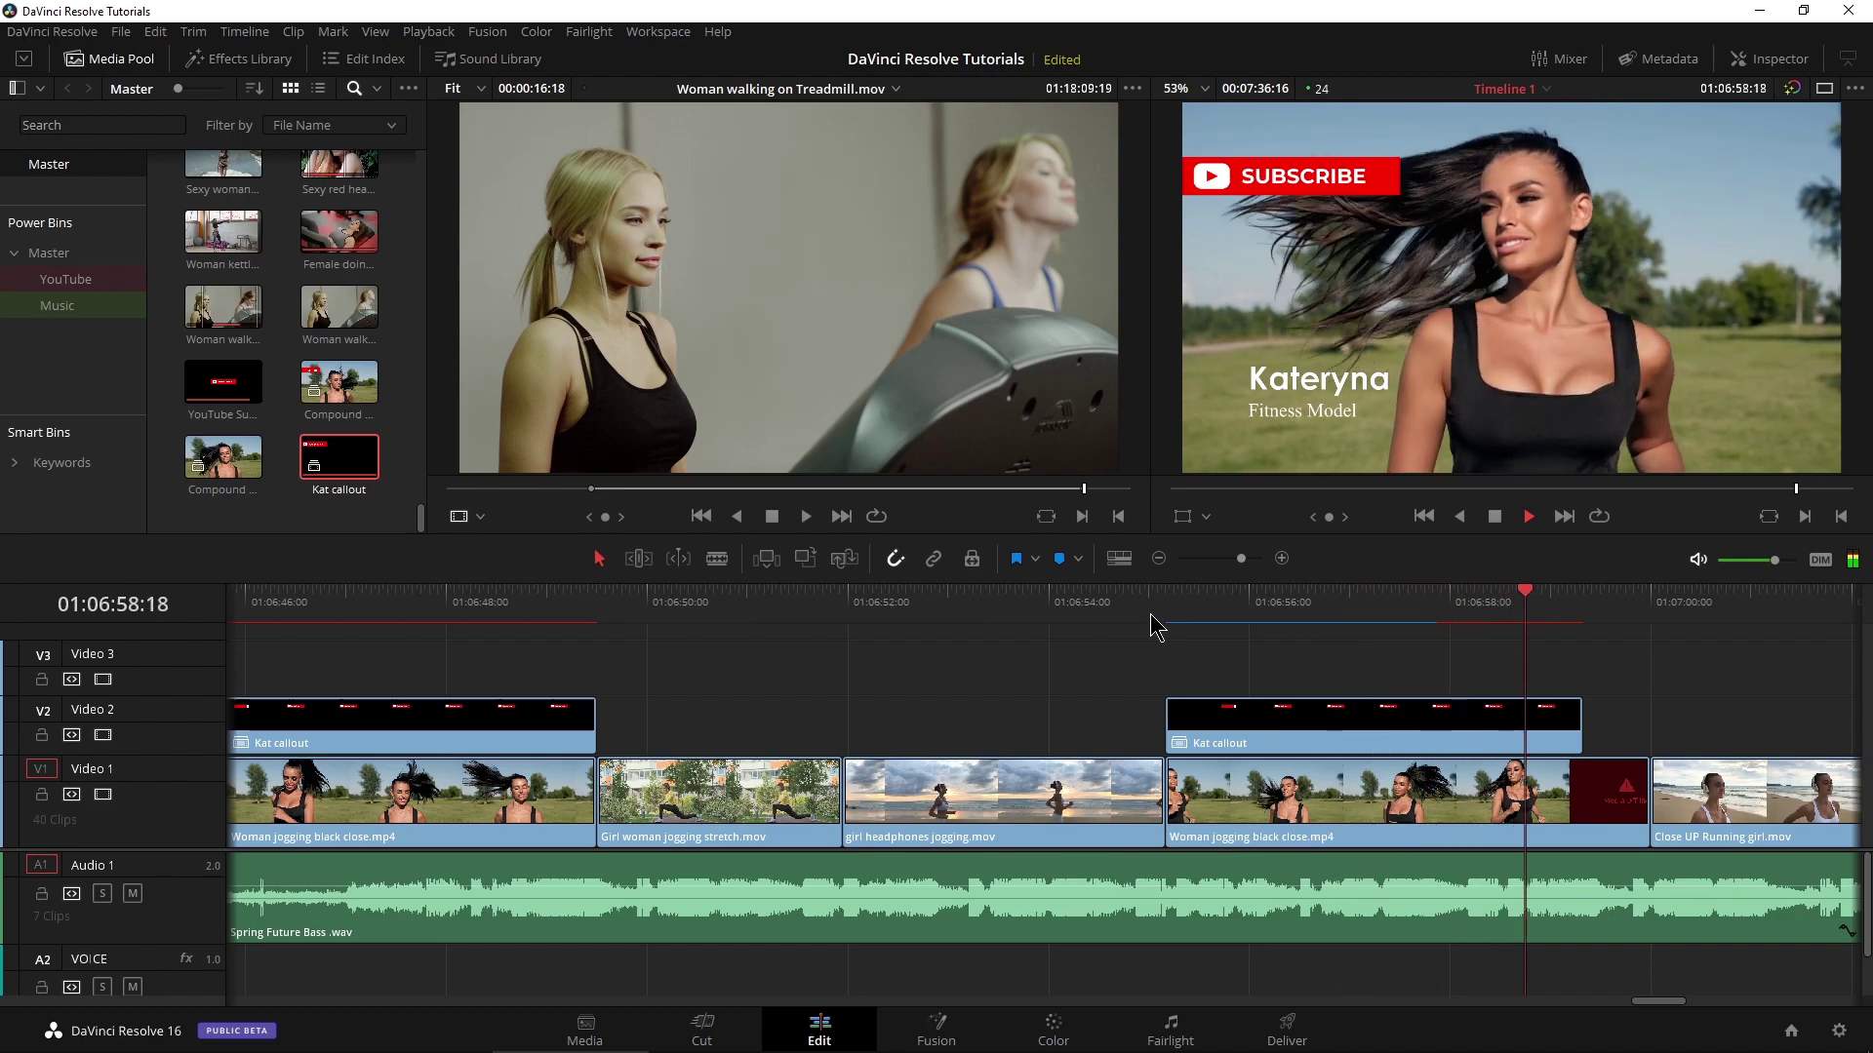
pyautogui.press('space')
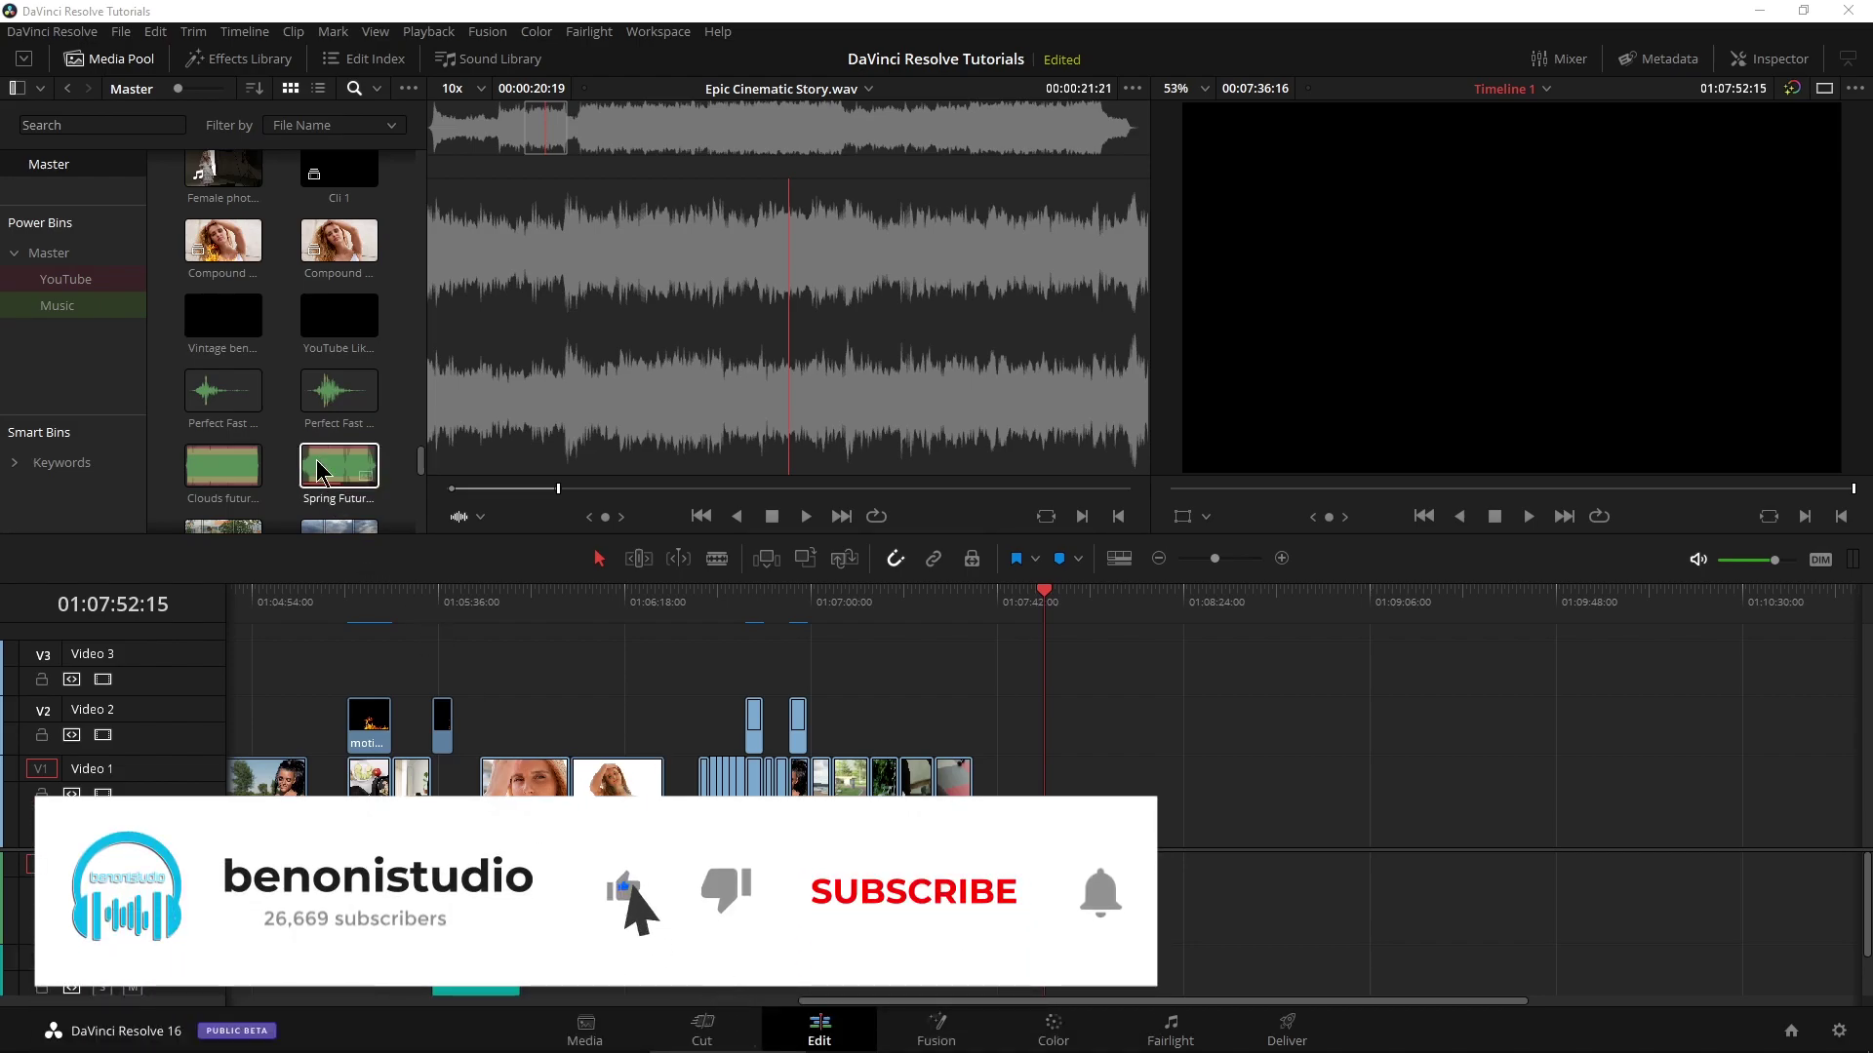
# Add the Vintage benonistudio logo clip to Video 1 at the end of the timeline
pyautogui.click(224, 315)
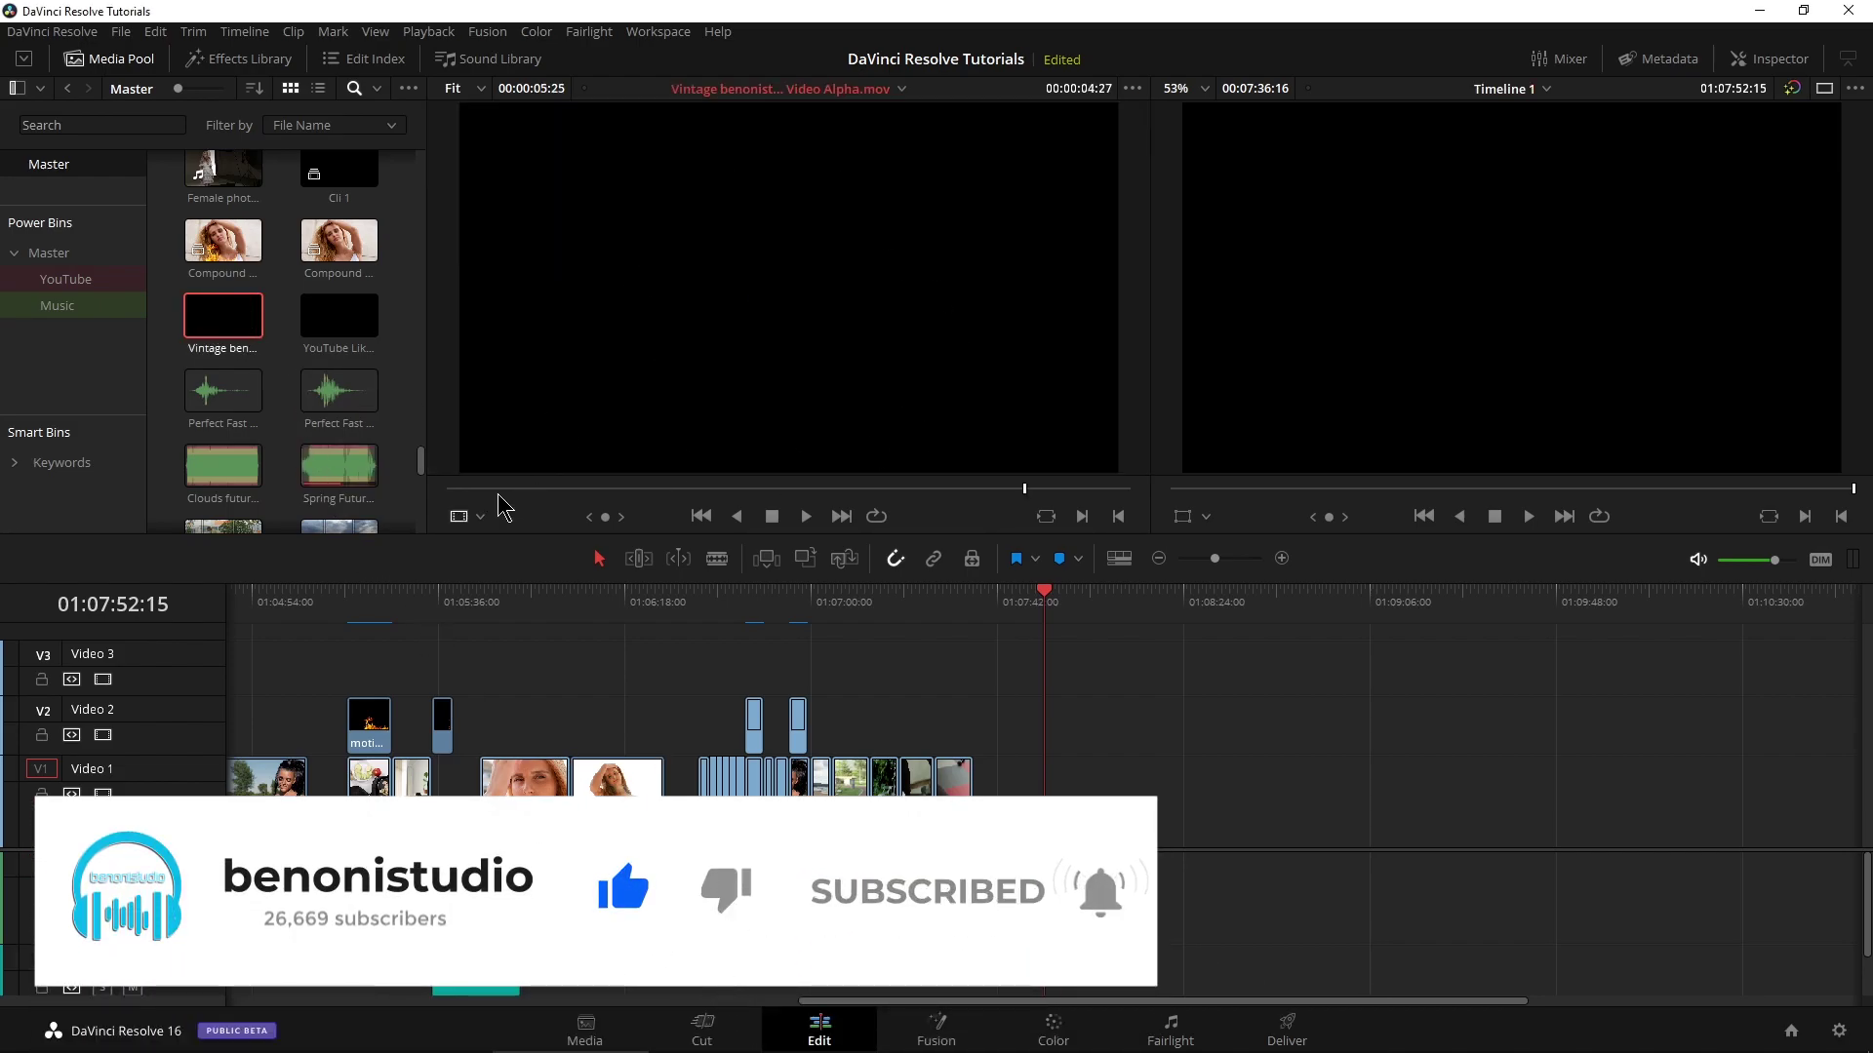
pyautogui.moveTo(711, 389); pyautogui.dragTo(1061, 825)
pyautogui.moveTo(1215, 558); pyautogui.dragTo(1234, 559)
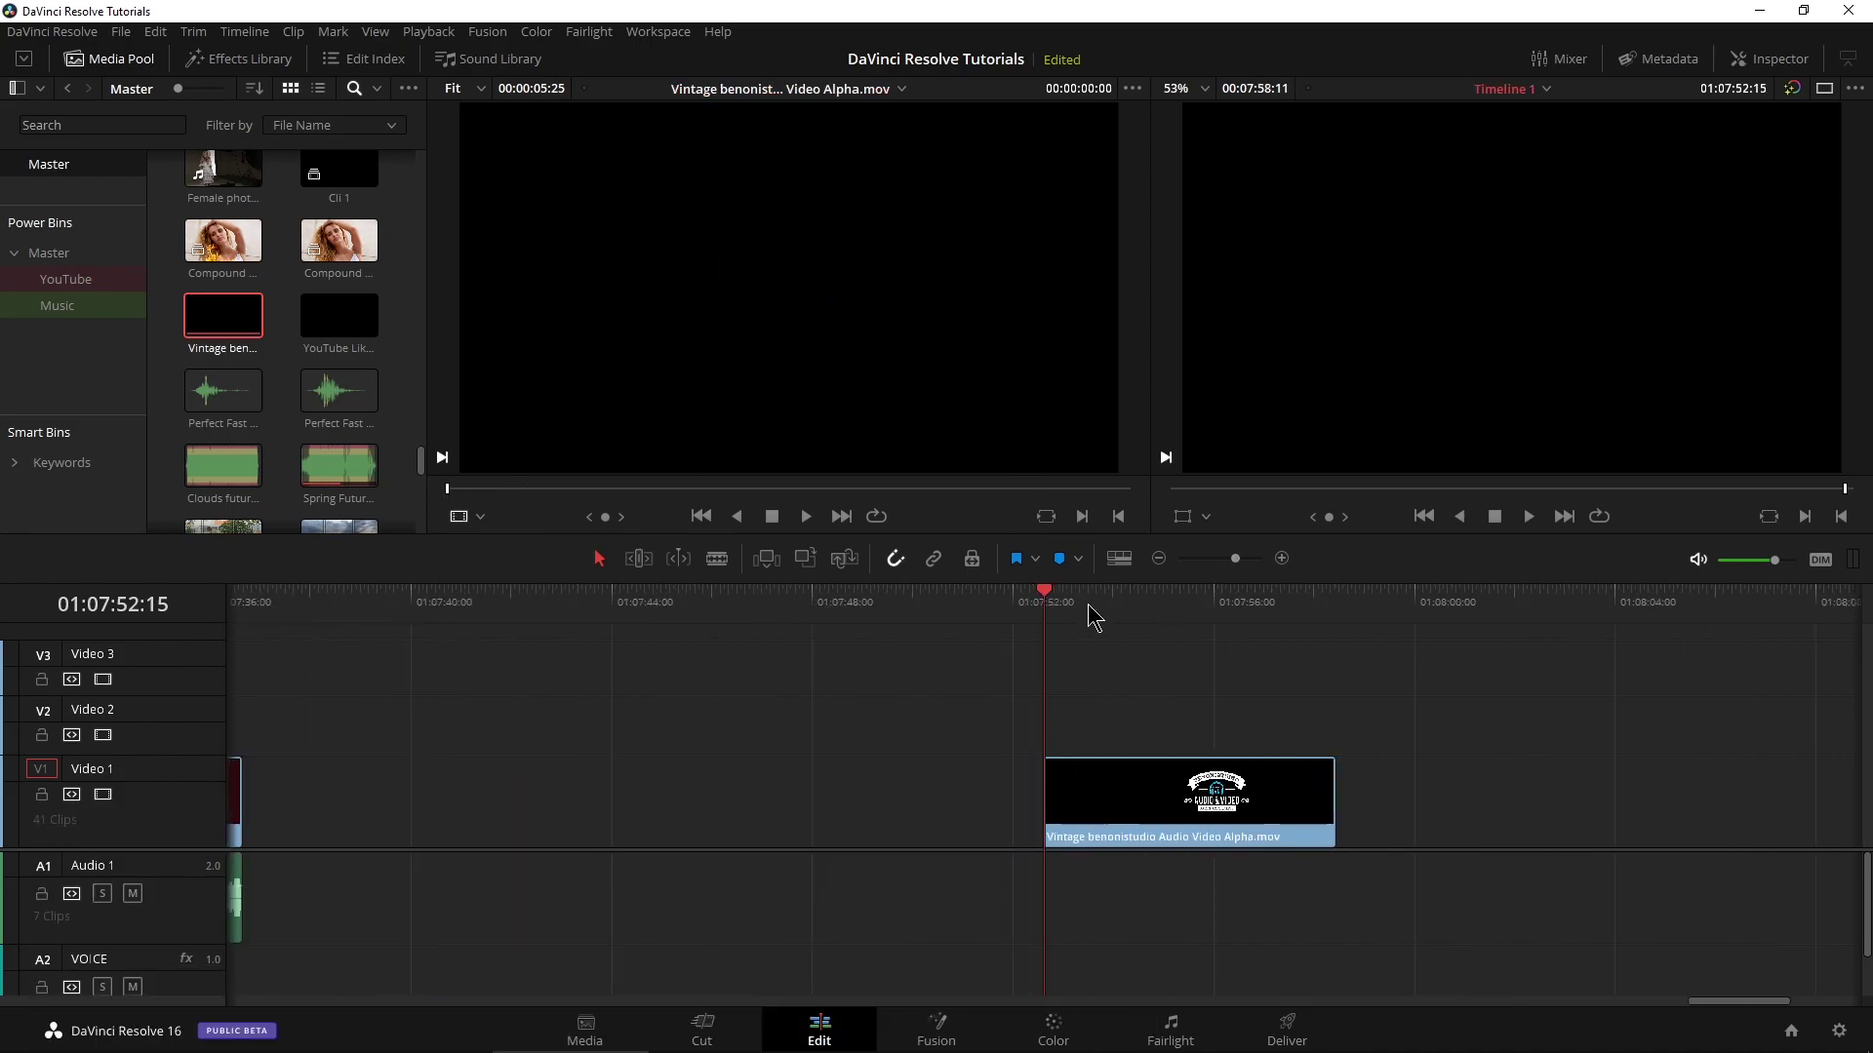
pyautogui.moveTo(1092, 618)
pyautogui.mouseDown()
pyautogui.moveTo(1145, 618)
pyautogui.moveTo(1059, 614)
pyautogui.mouseUp()
# Place Epic Cinematic Story.wav on Audio 1 under the logo clip
pyautogui.scroll(5, 399, 366)
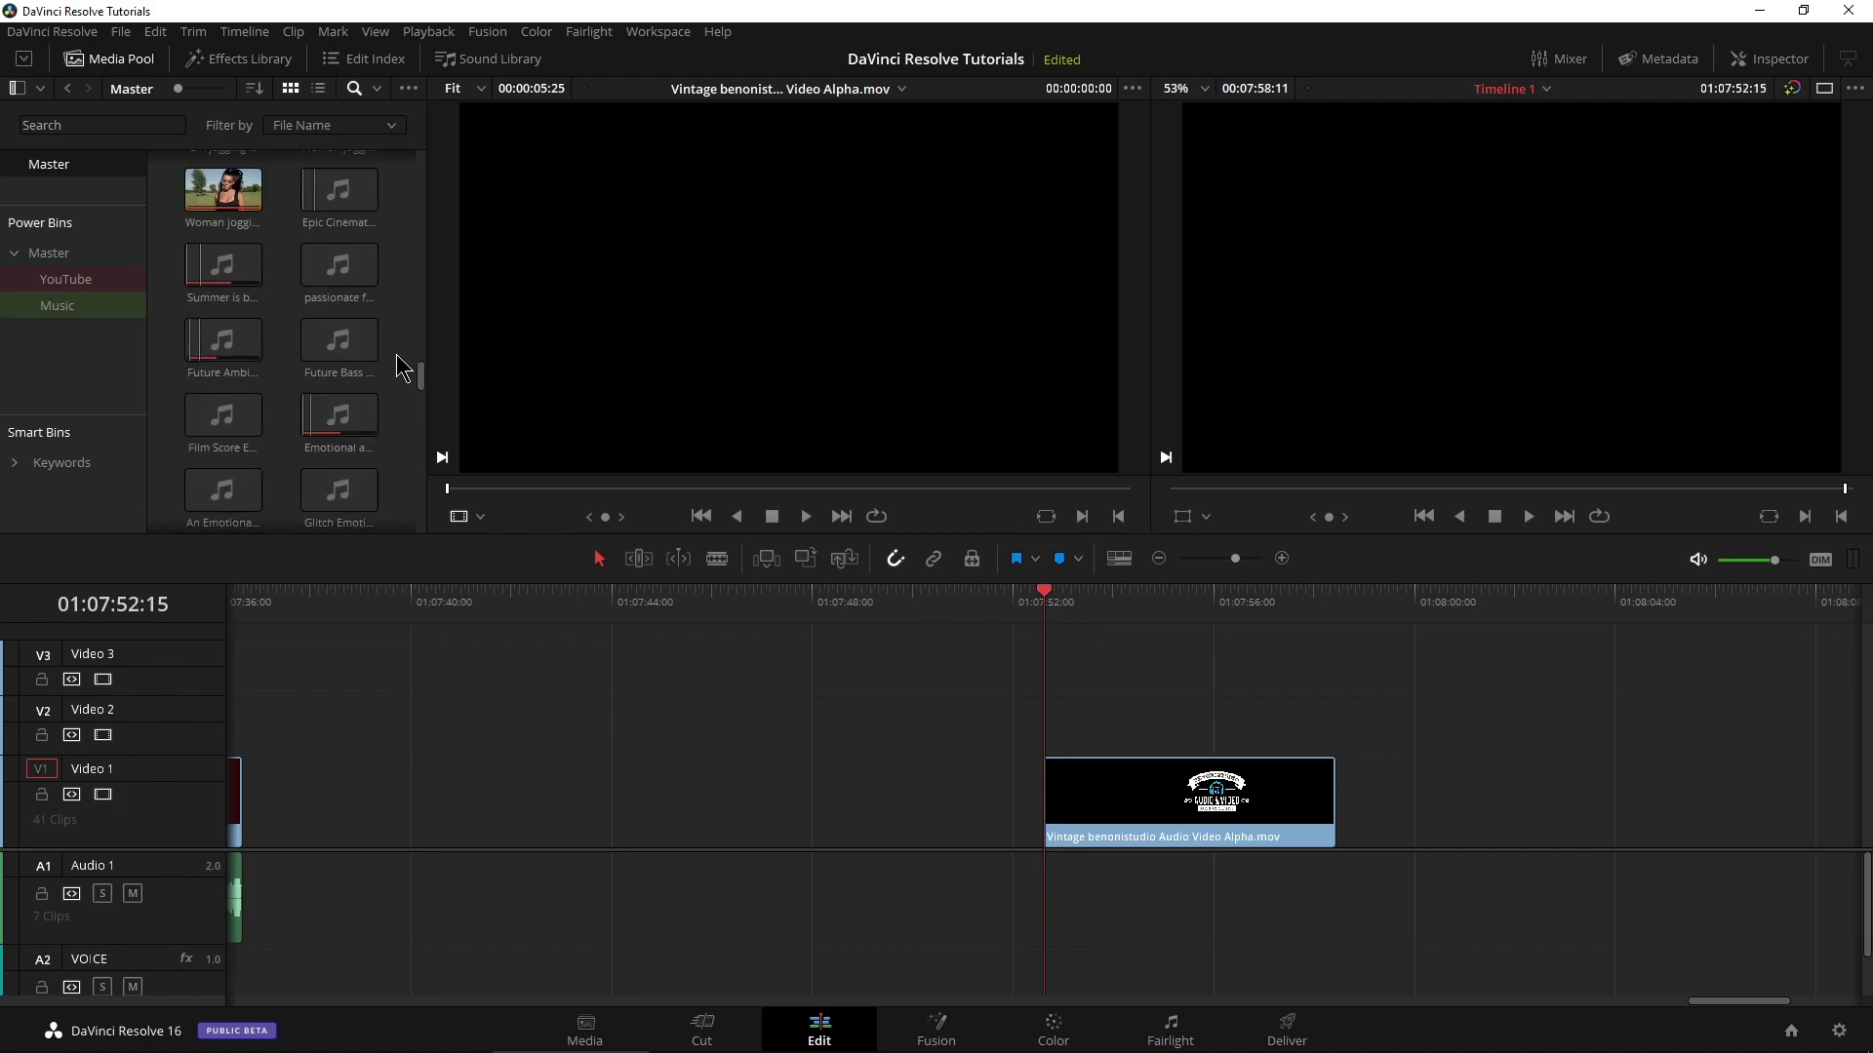
pyautogui.scroll(3, 402, 369)
pyautogui.click(349, 308)
pyautogui.doubleClick(349, 308)
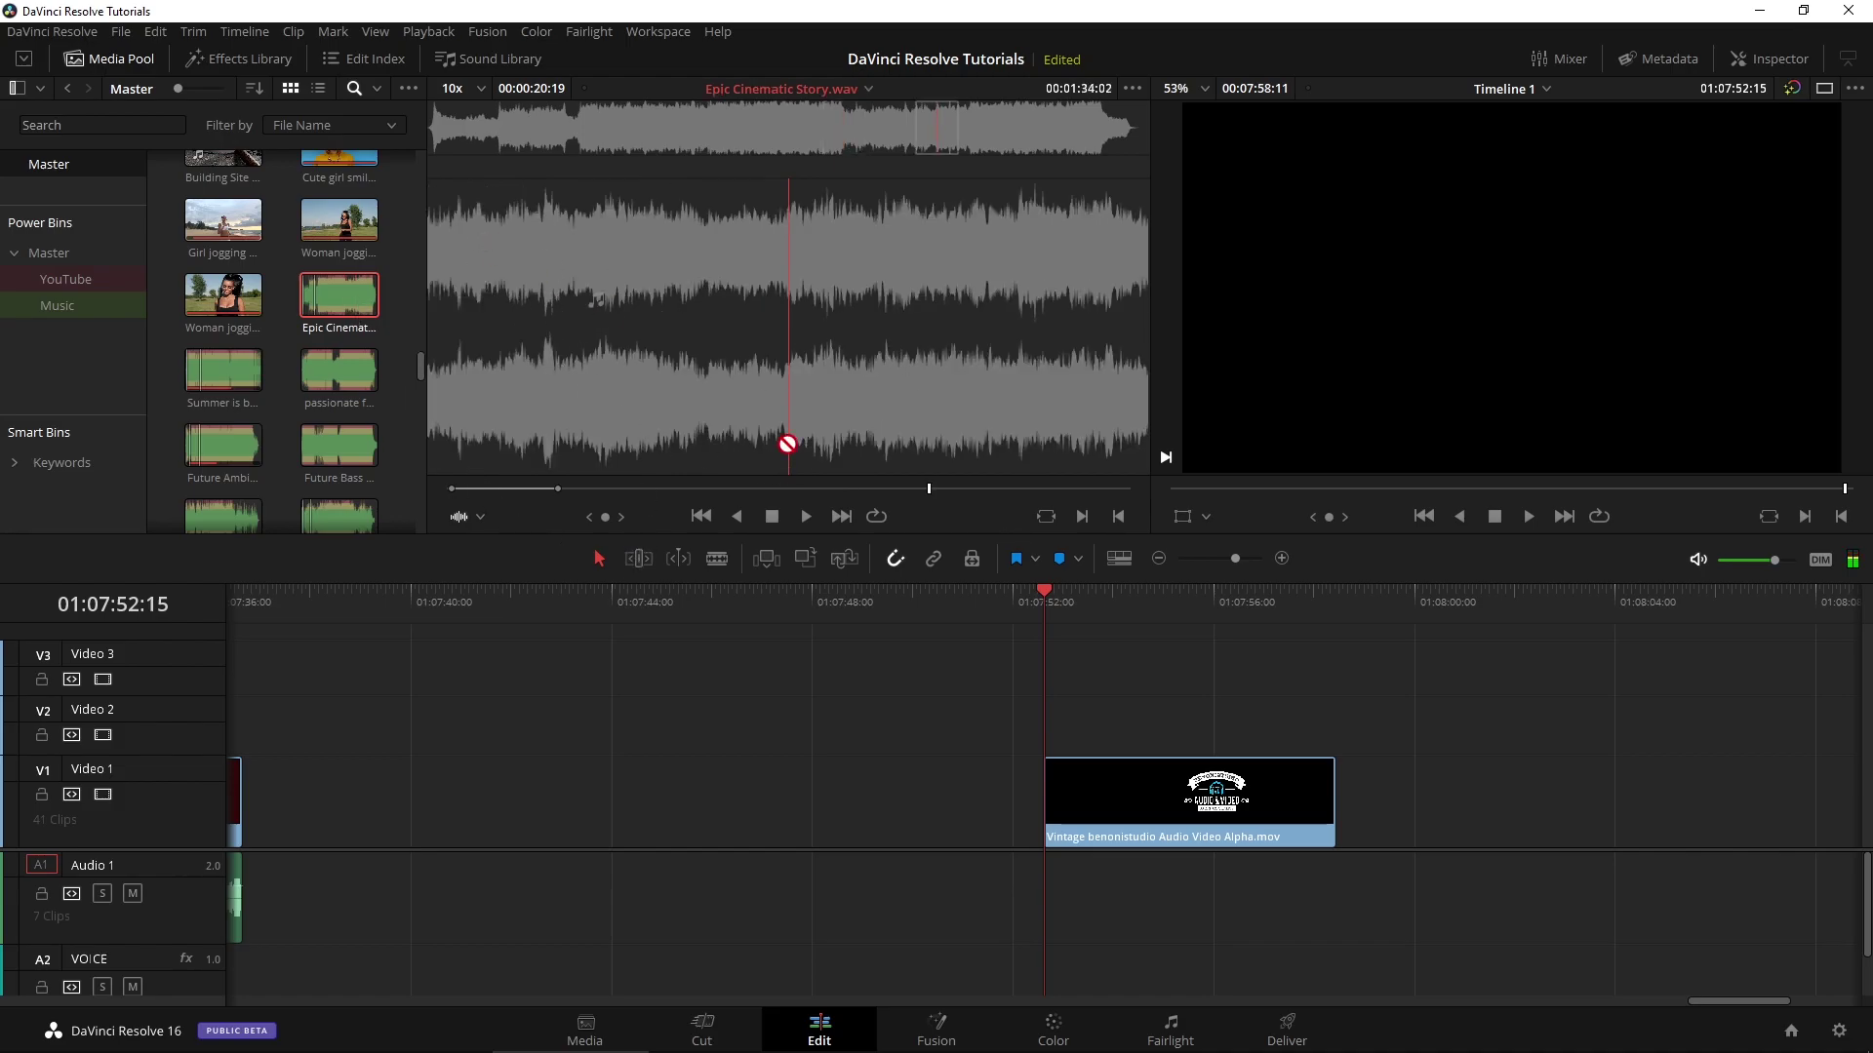
pyautogui.moveTo(871, 520); pyautogui.dragTo(1053, 902)
pyautogui.hscroll(-3, 777, 877)
pyautogui.hscroll(2, 778, 878)
# Lower the music to about -6.6 dB, trim it to end with the logo, and play it back
pyautogui.moveTo(802, 878); pyautogui.dragTo(802, 883)
pyautogui.moveTo(1499, 888); pyautogui.dragTo(746, 904)
pyautogui.hscroll(-3, 746, 904)
pyautogui.hscroll(1, 800, 868)
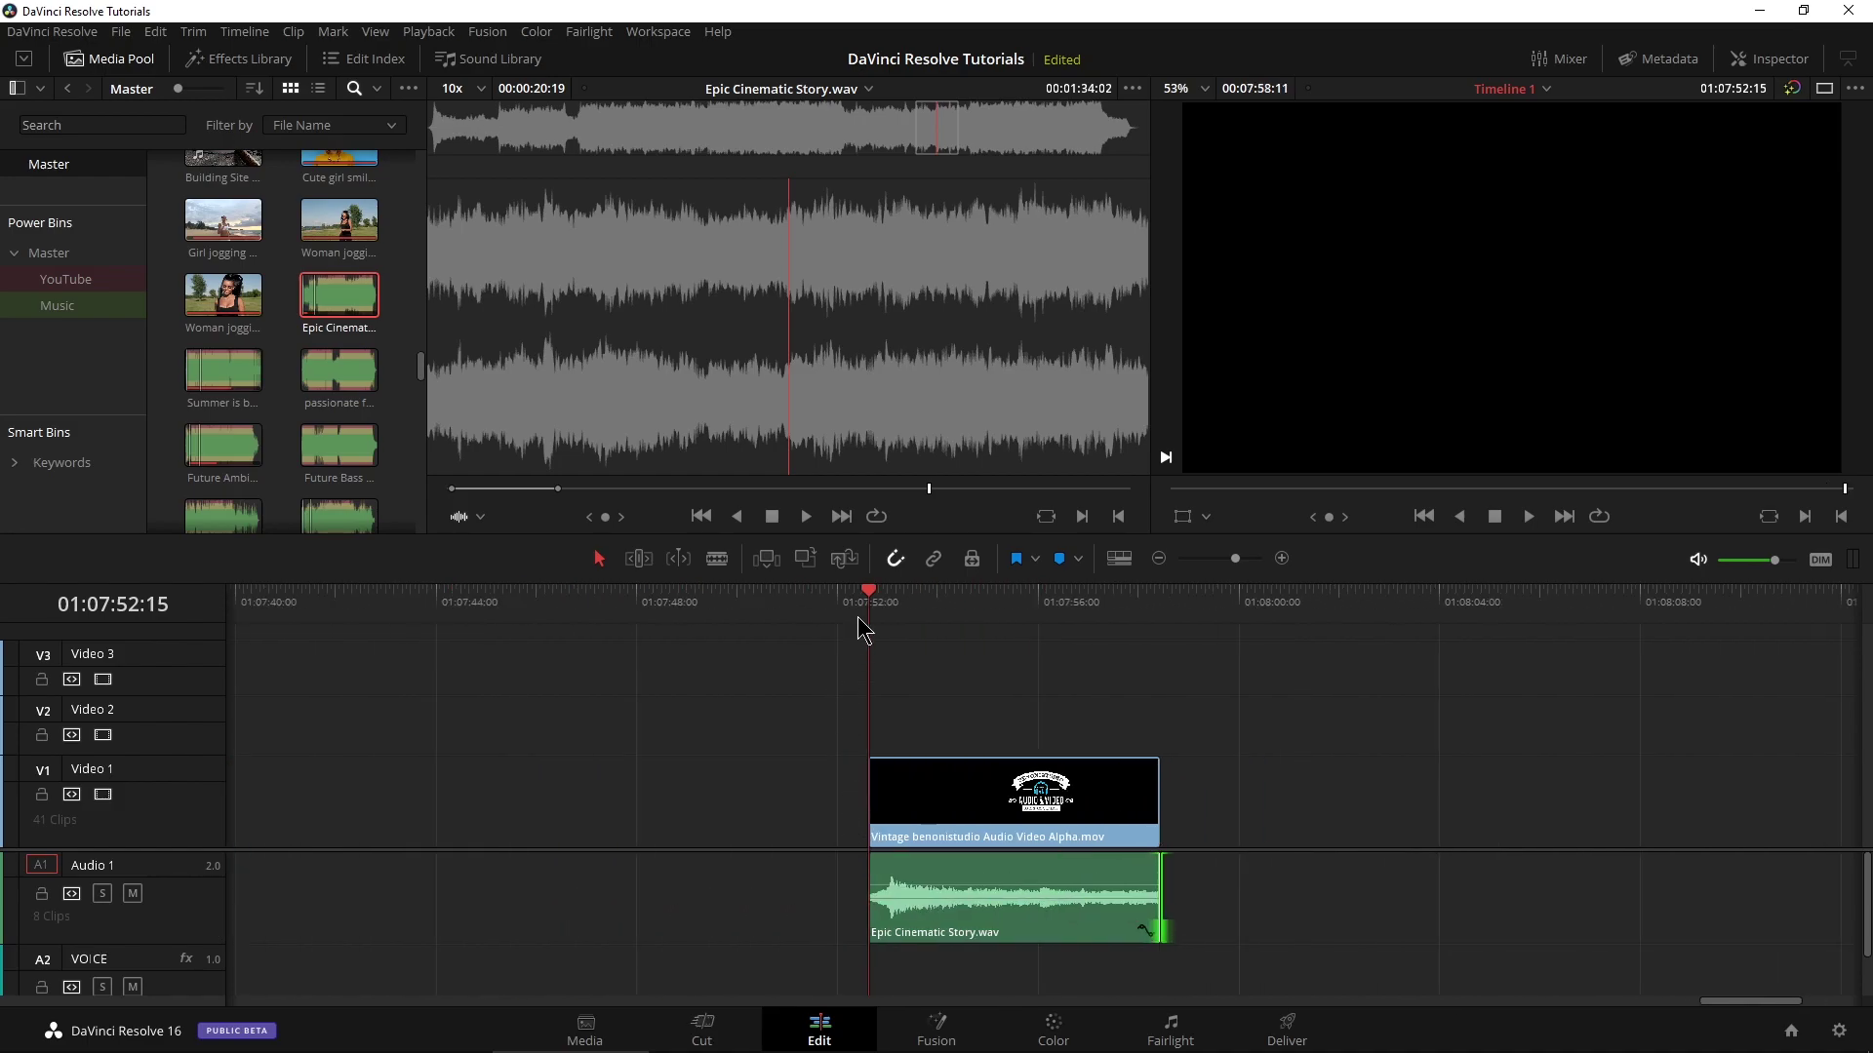
pyautogui.press('space')
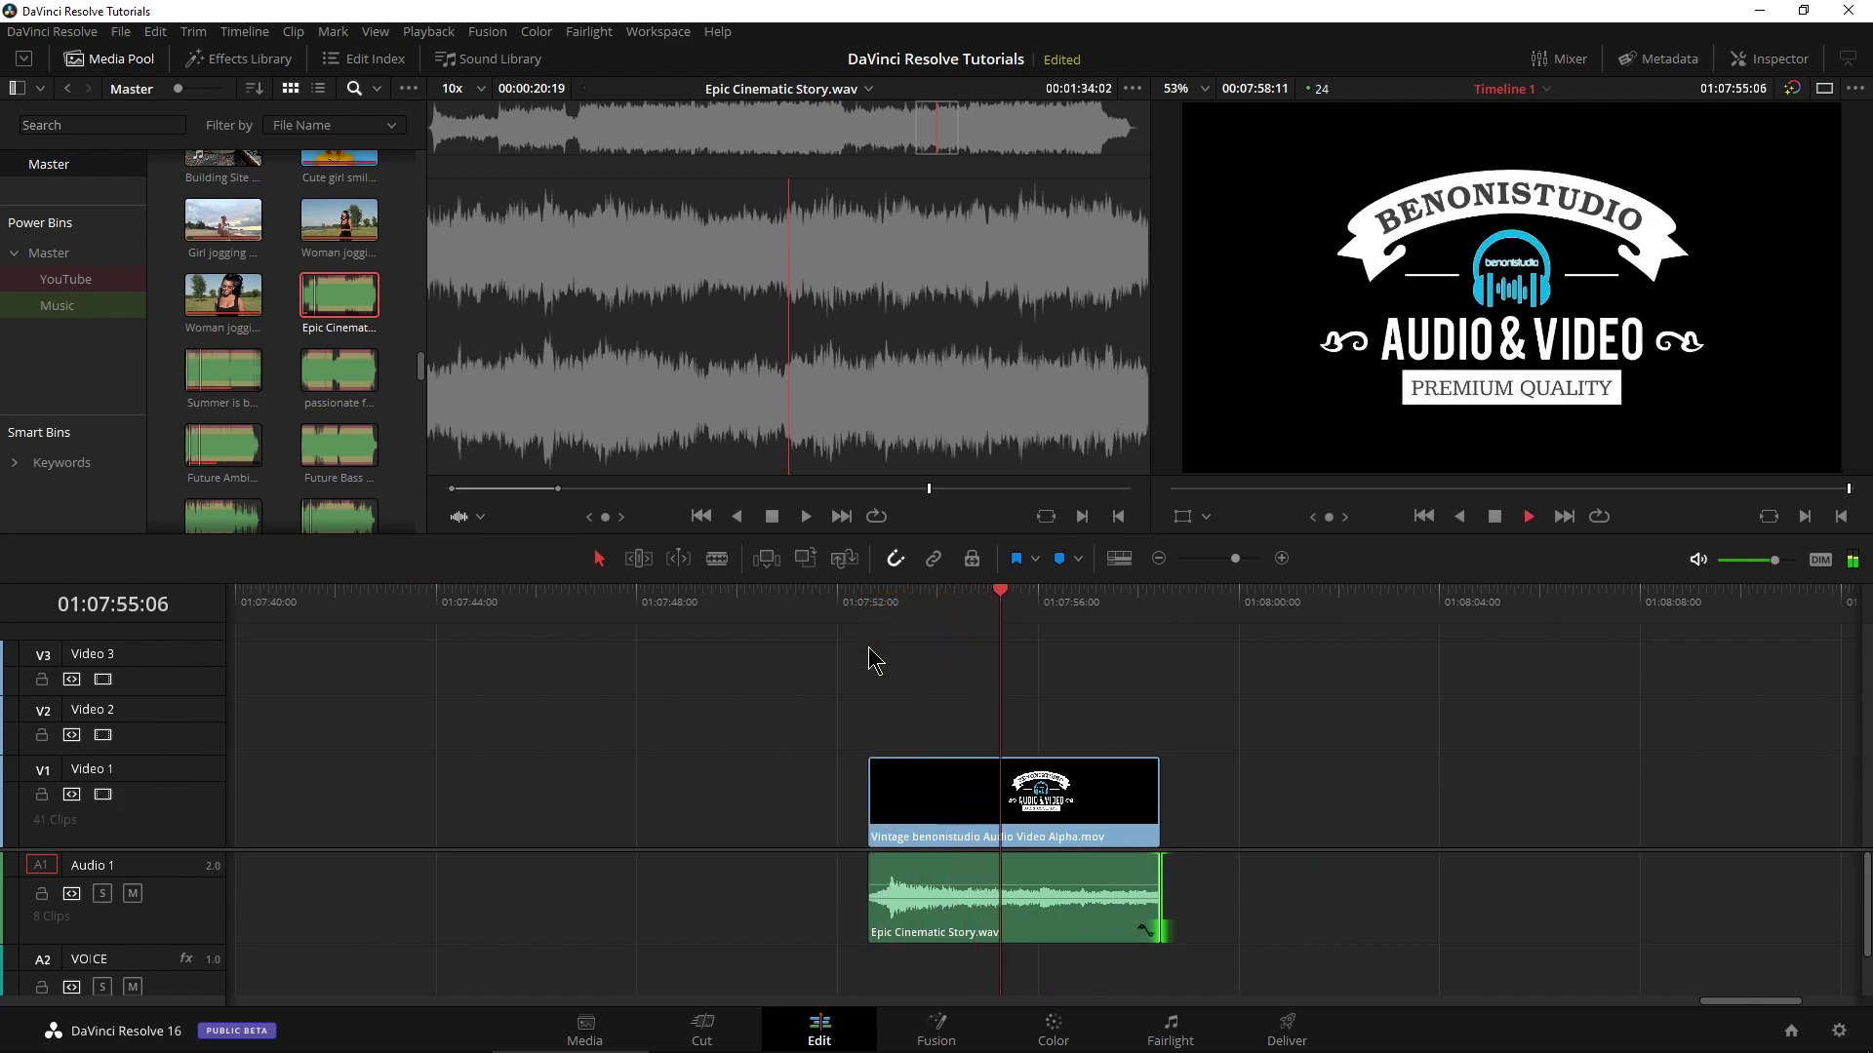
pyautogui.press('space')
# Combine the music clip and logo clip into a compound clip named 'benoni intro'
pyautogui.click(1071, 927)
pyautogui.keyDown('ctrl'); pyautogui.click(1005, 819); pyautogui.keyUp('ctrl')
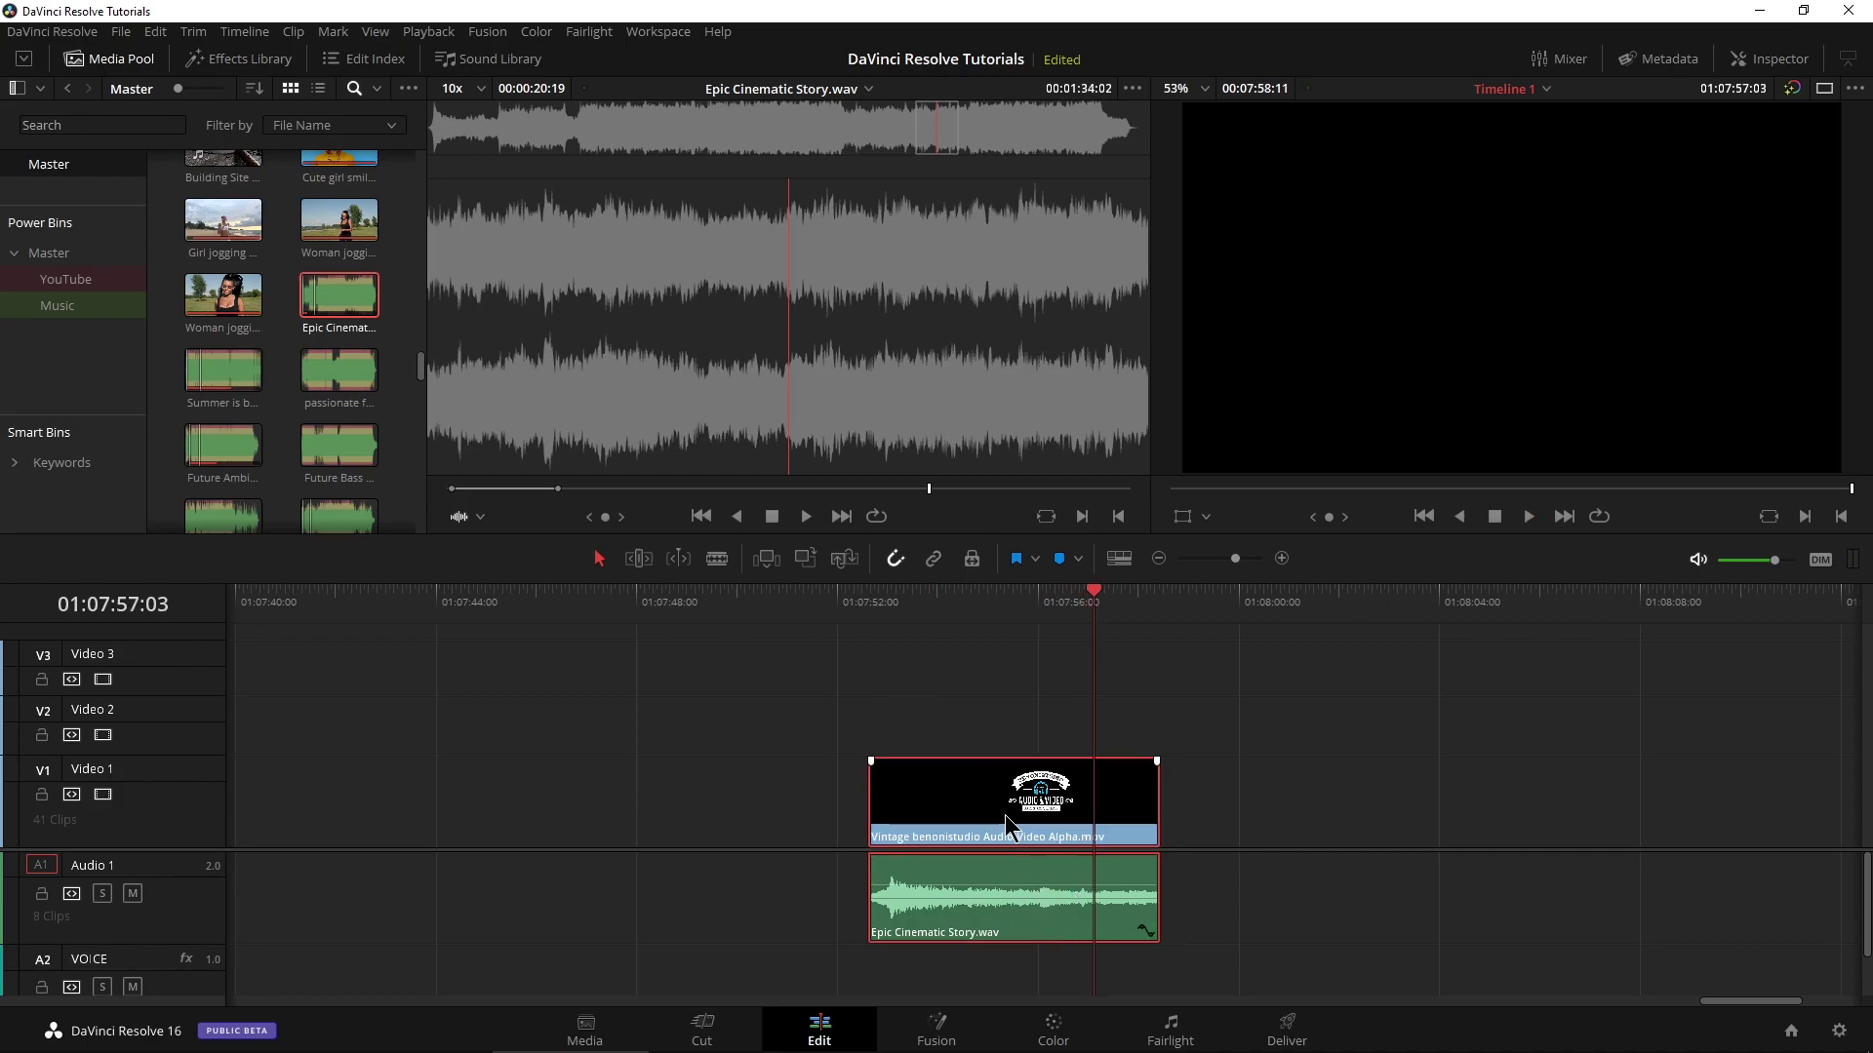
pyautogui.rightClick(1005, 815)
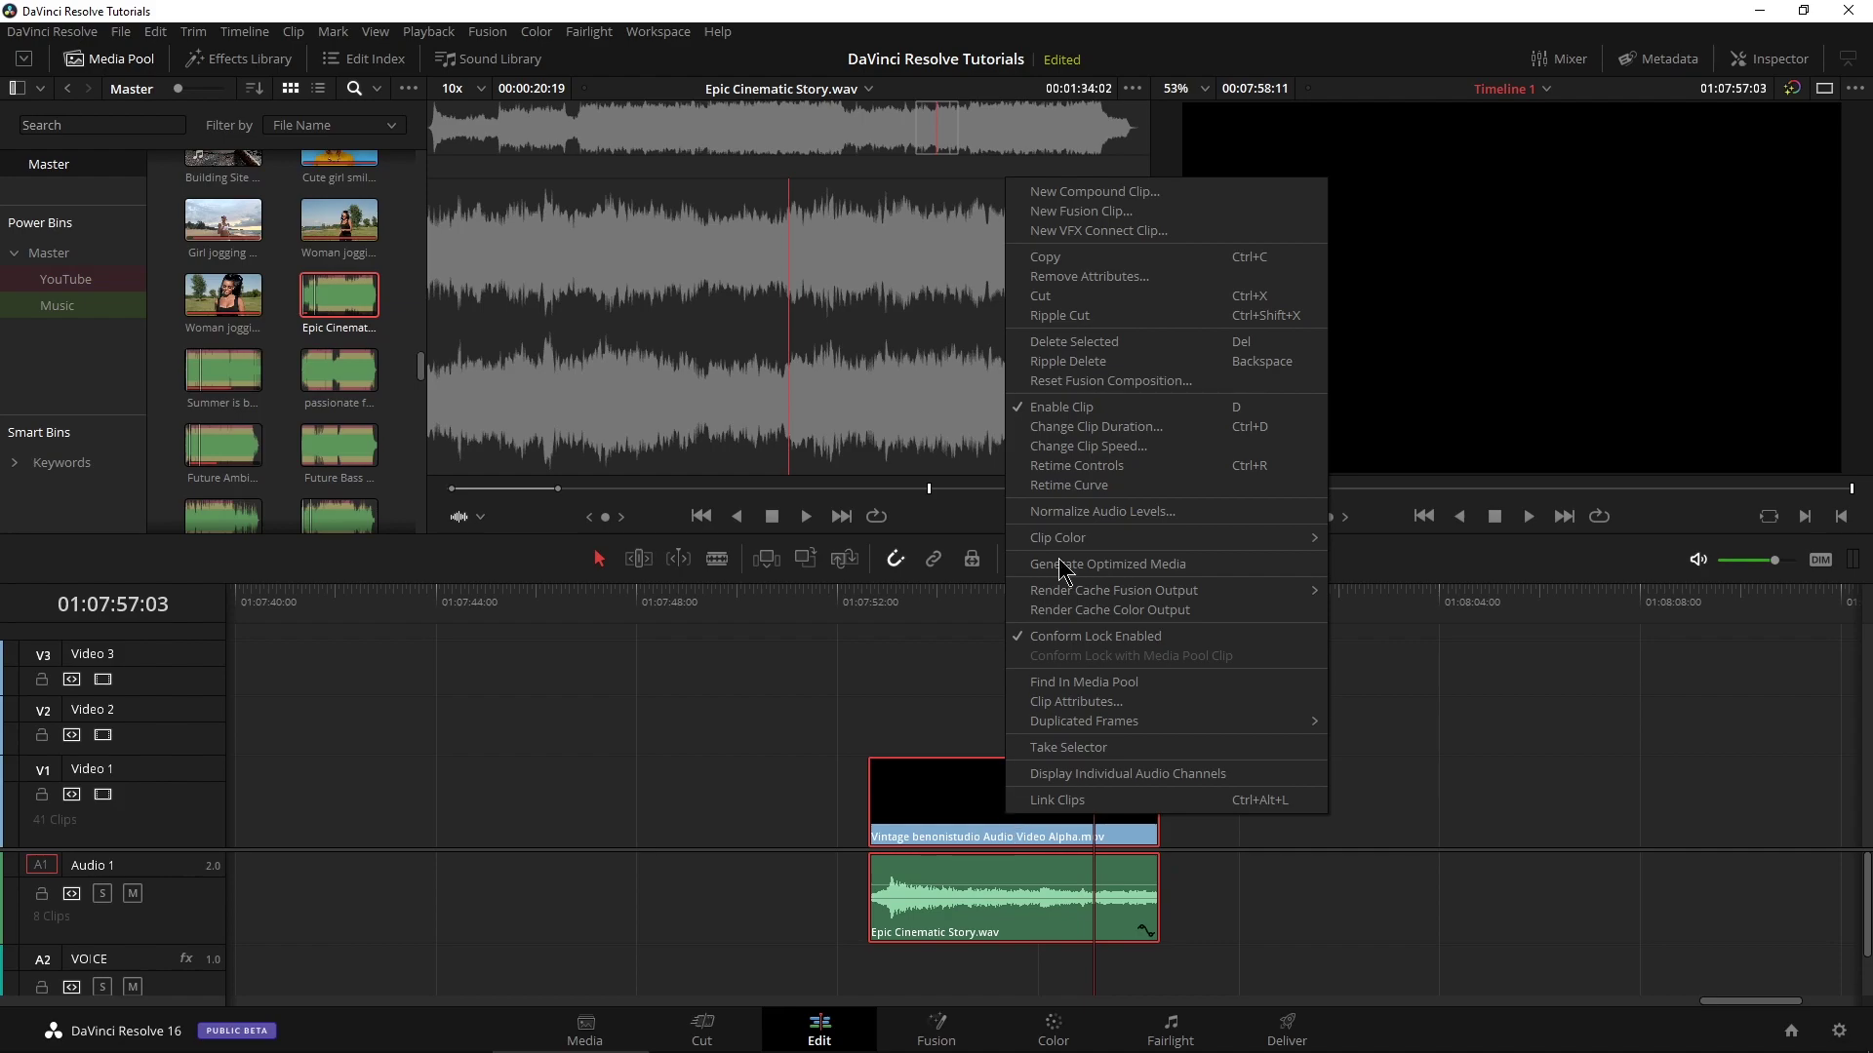
pyautogui.click(1097, 193)
pyautogui.write('benoni intro')
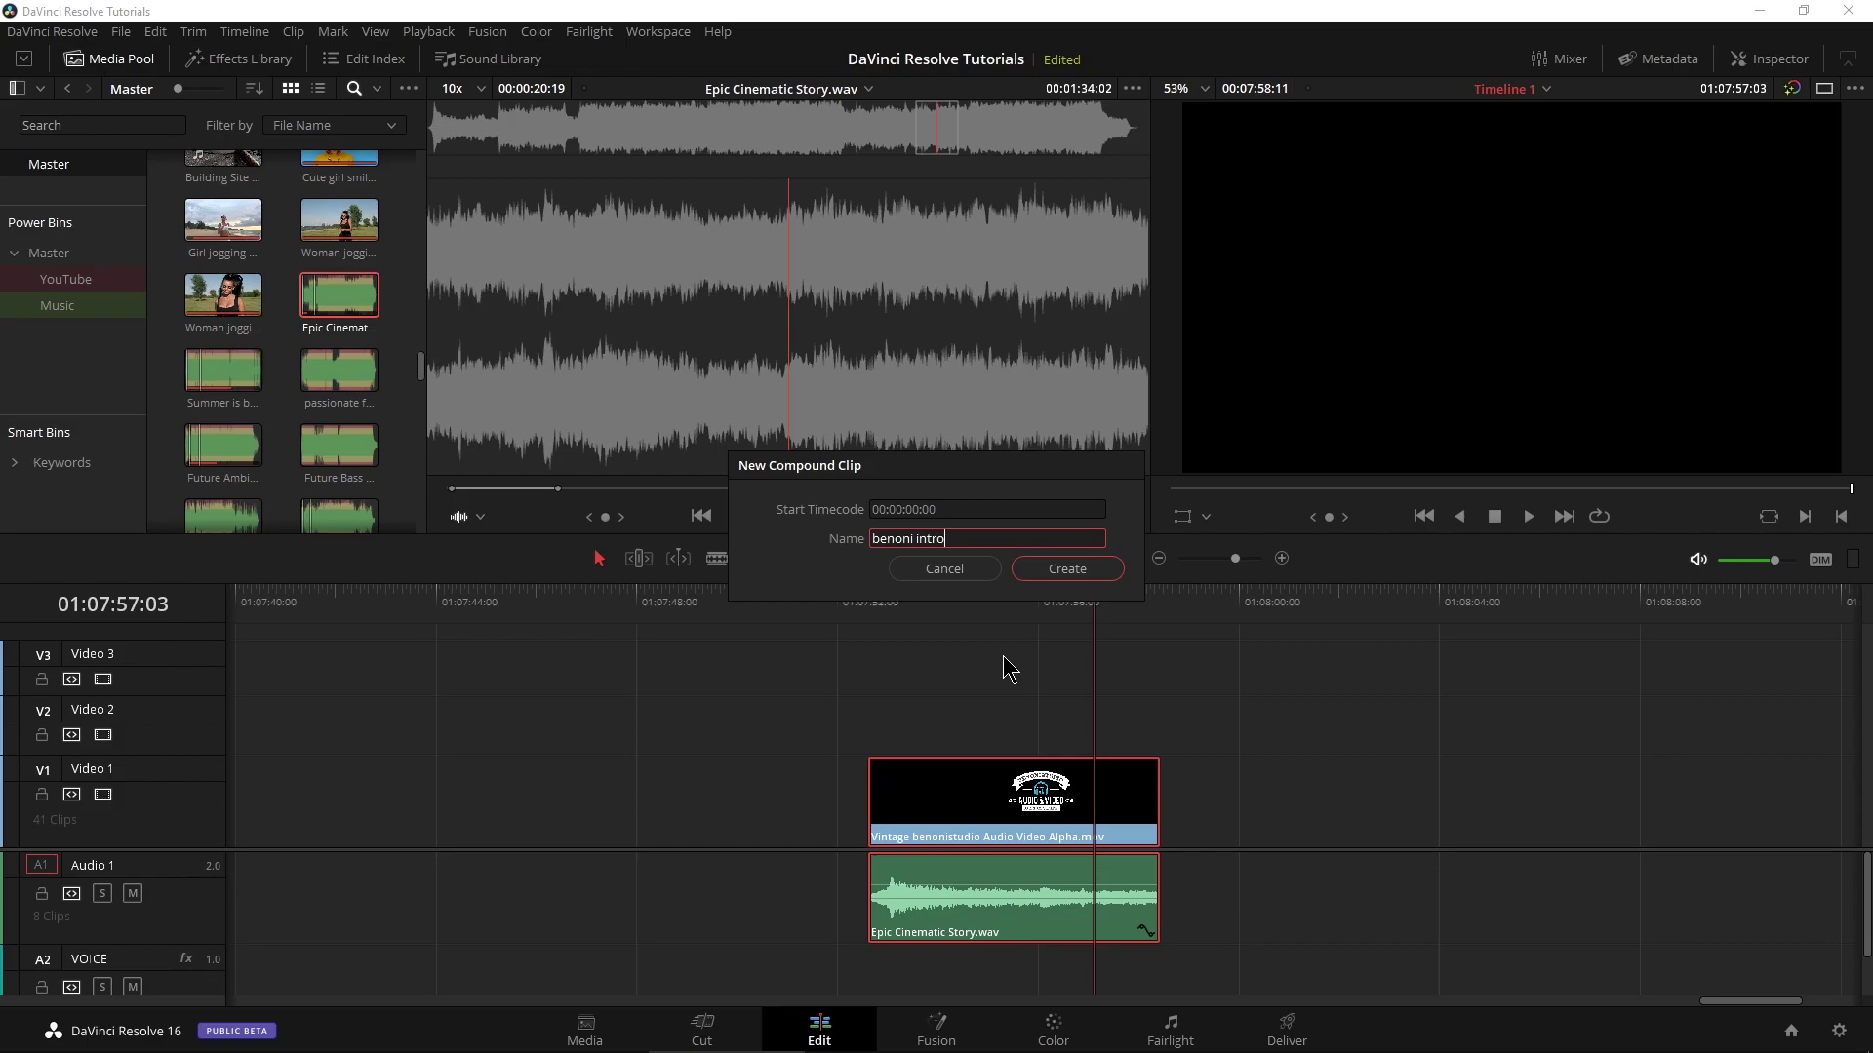
pyautogui.press('Return')
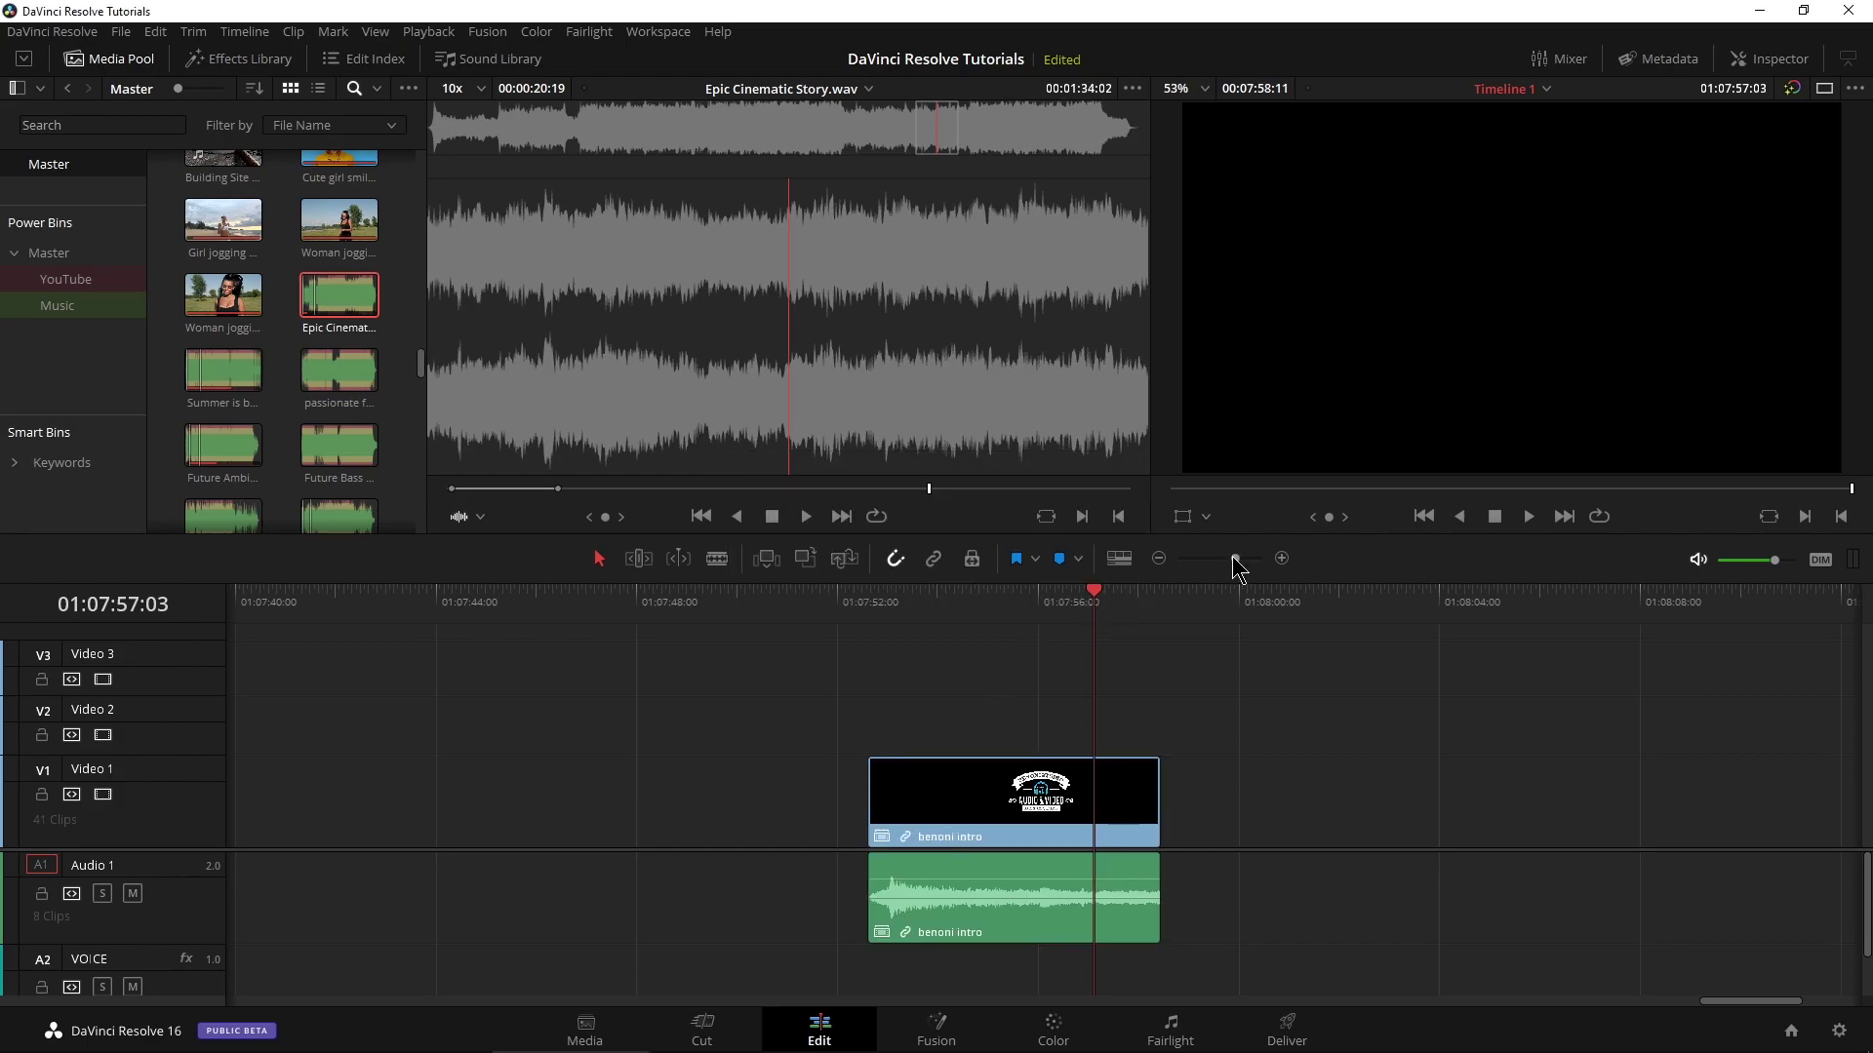
# Replace the old opening clips at the timeline start with the benoni intro clip
pyautogui.moveTo(1236, 568); pyautogui.dragTo(1214, 563)
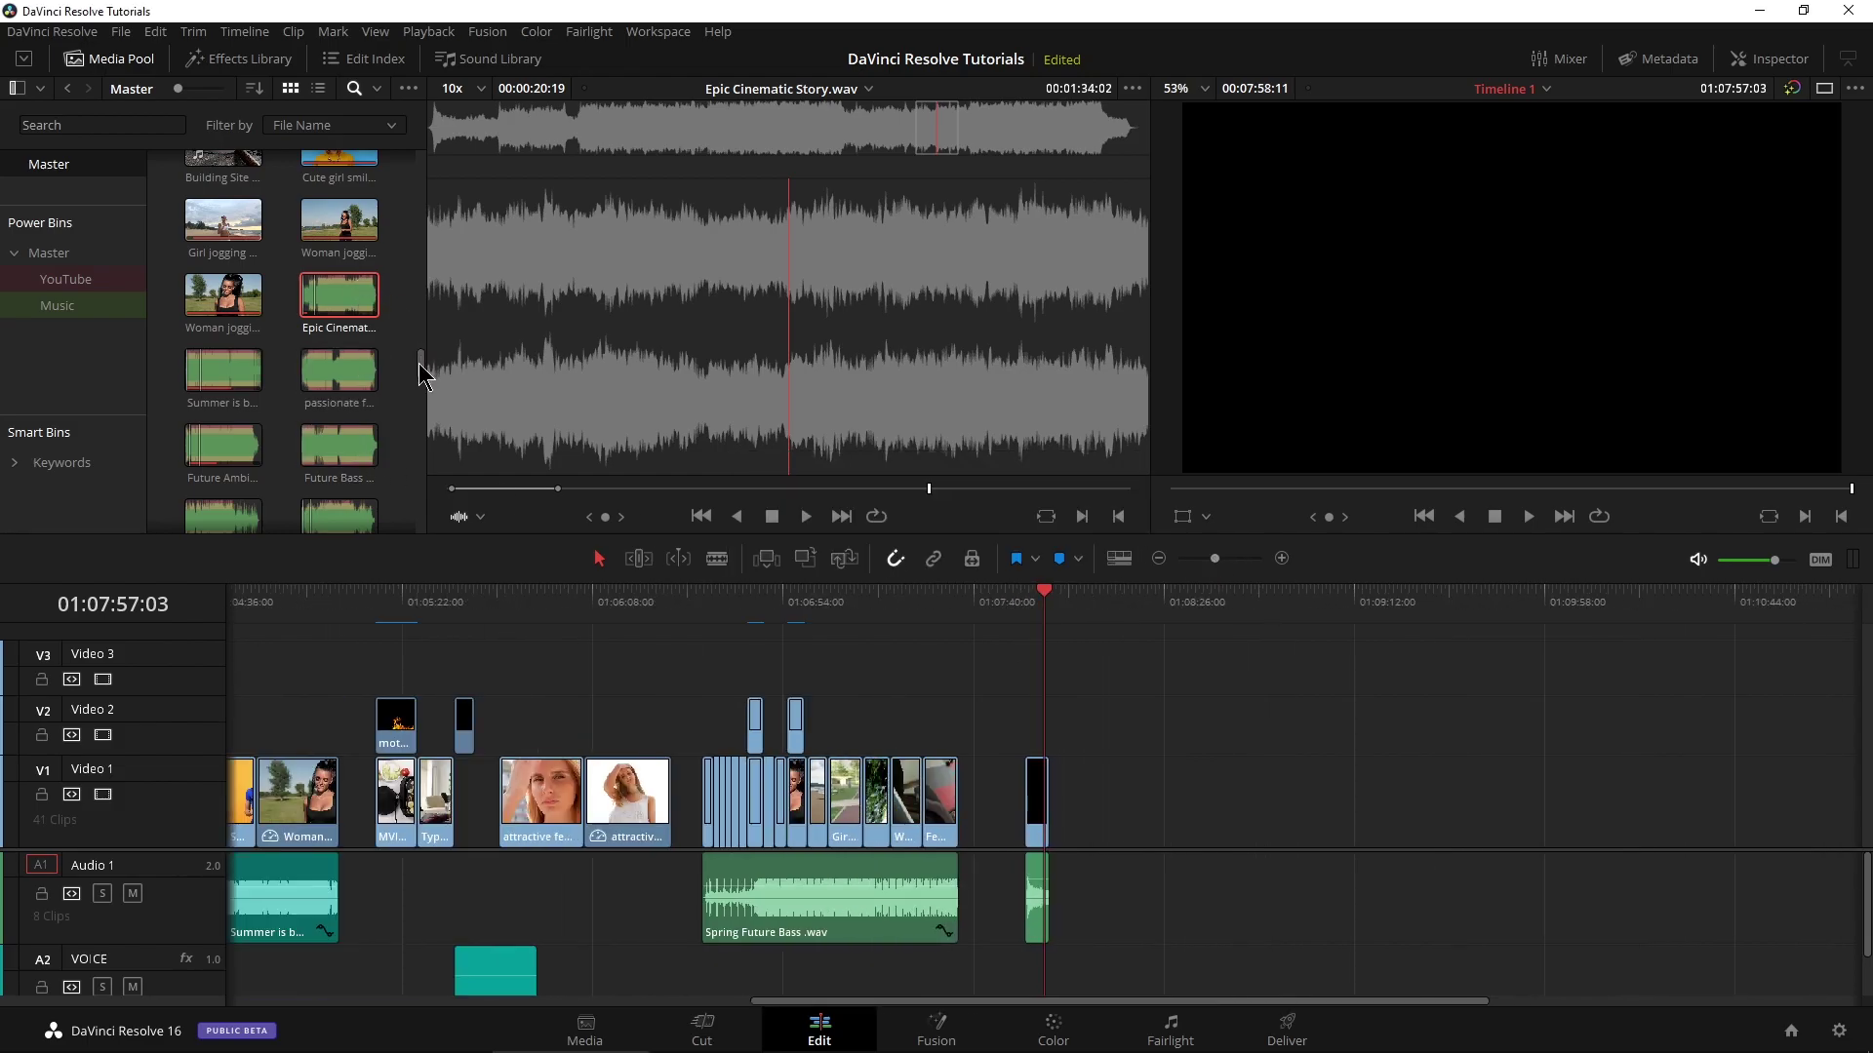
pyautogui.moveTo(422, 375); pyautogui.dragTo(422, 522)
pyautogui.click(206, 473)
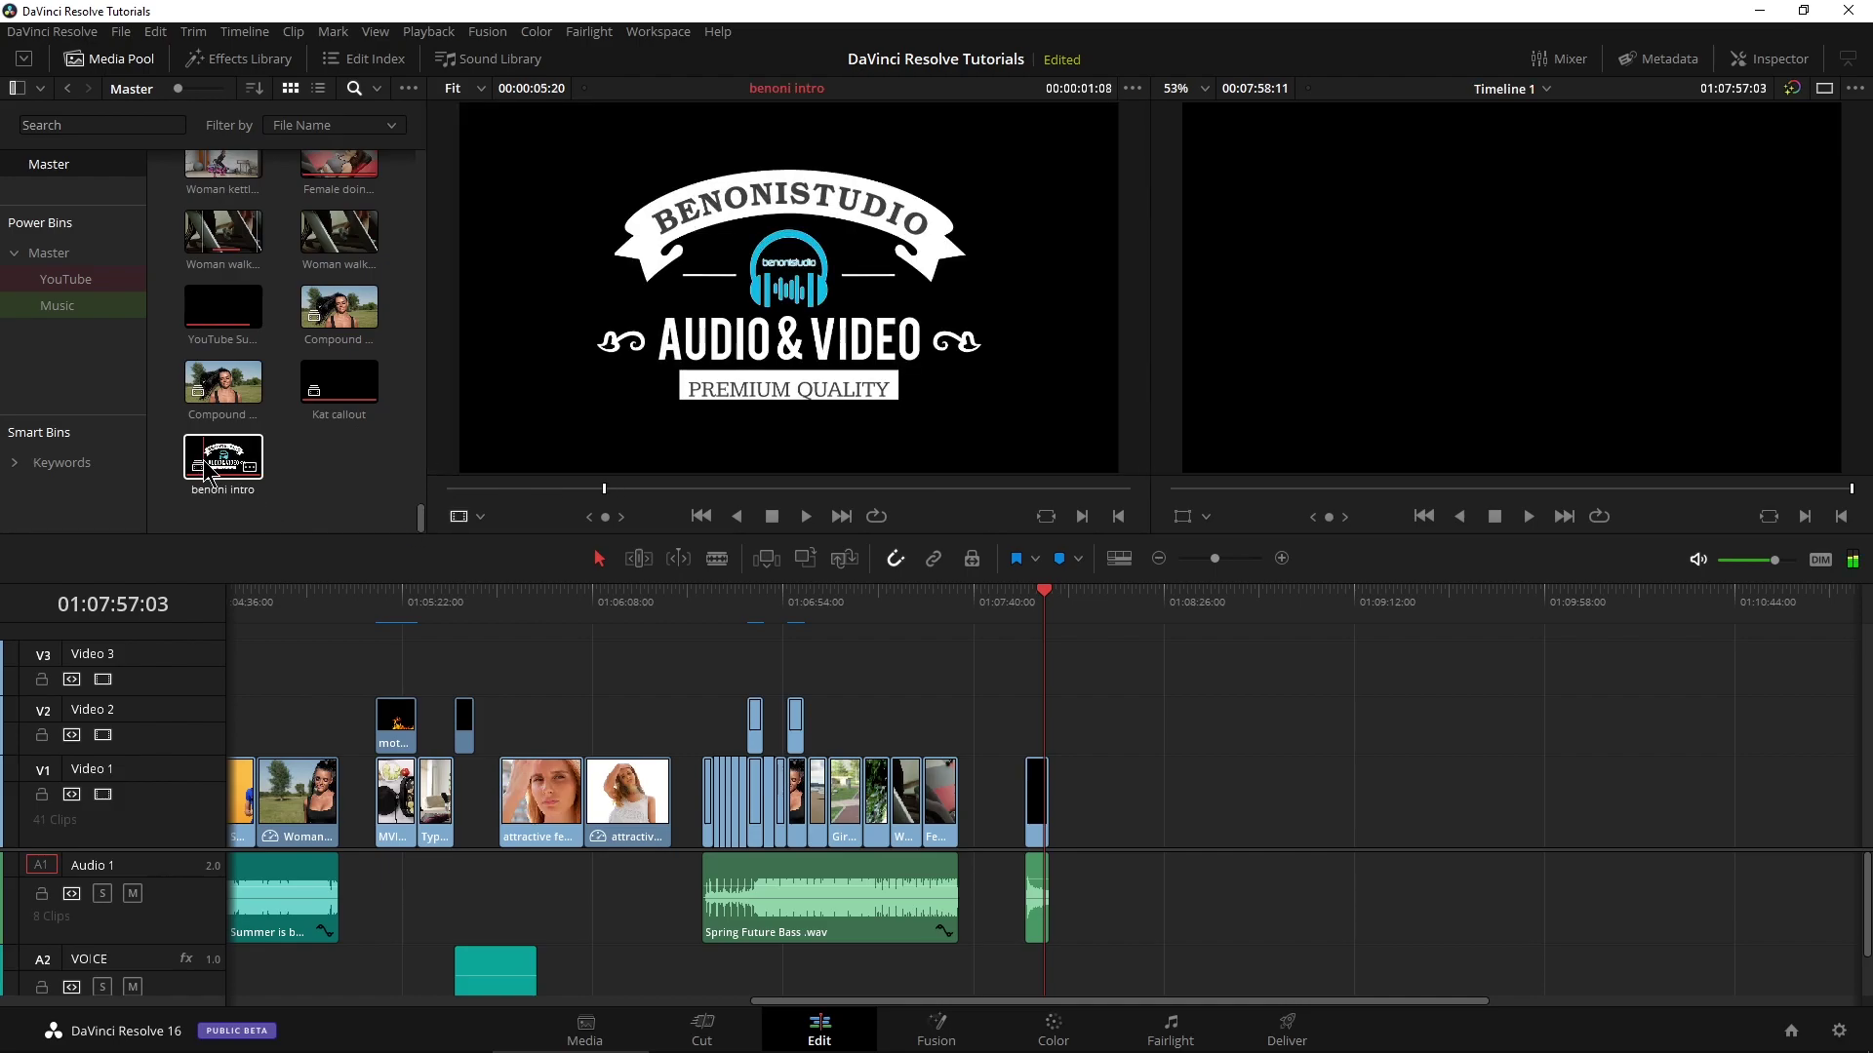
pyautogui.hscroll(-10, 241, 680)
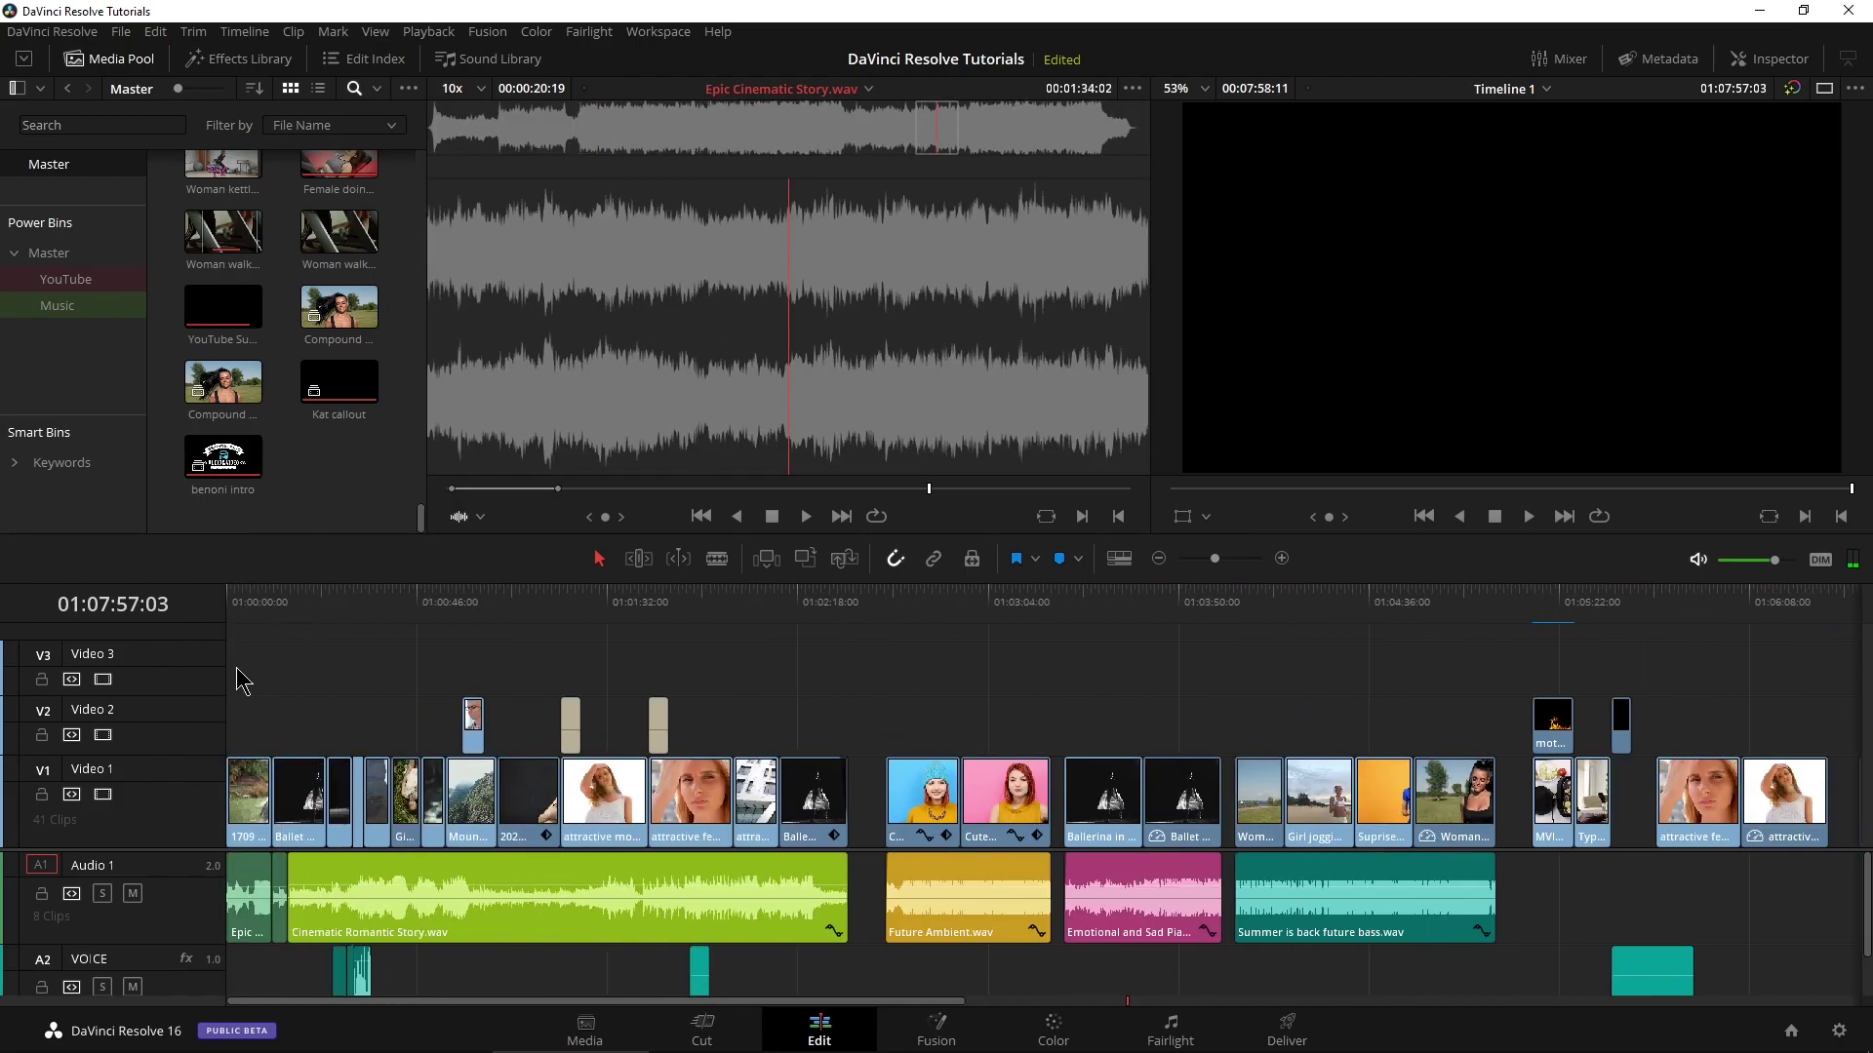
pyautogui.moveTo(232, 702); pyautogui.dragTo(302, 900)
pyautogui.press('Delete')
pyautogui.click(231, 472)
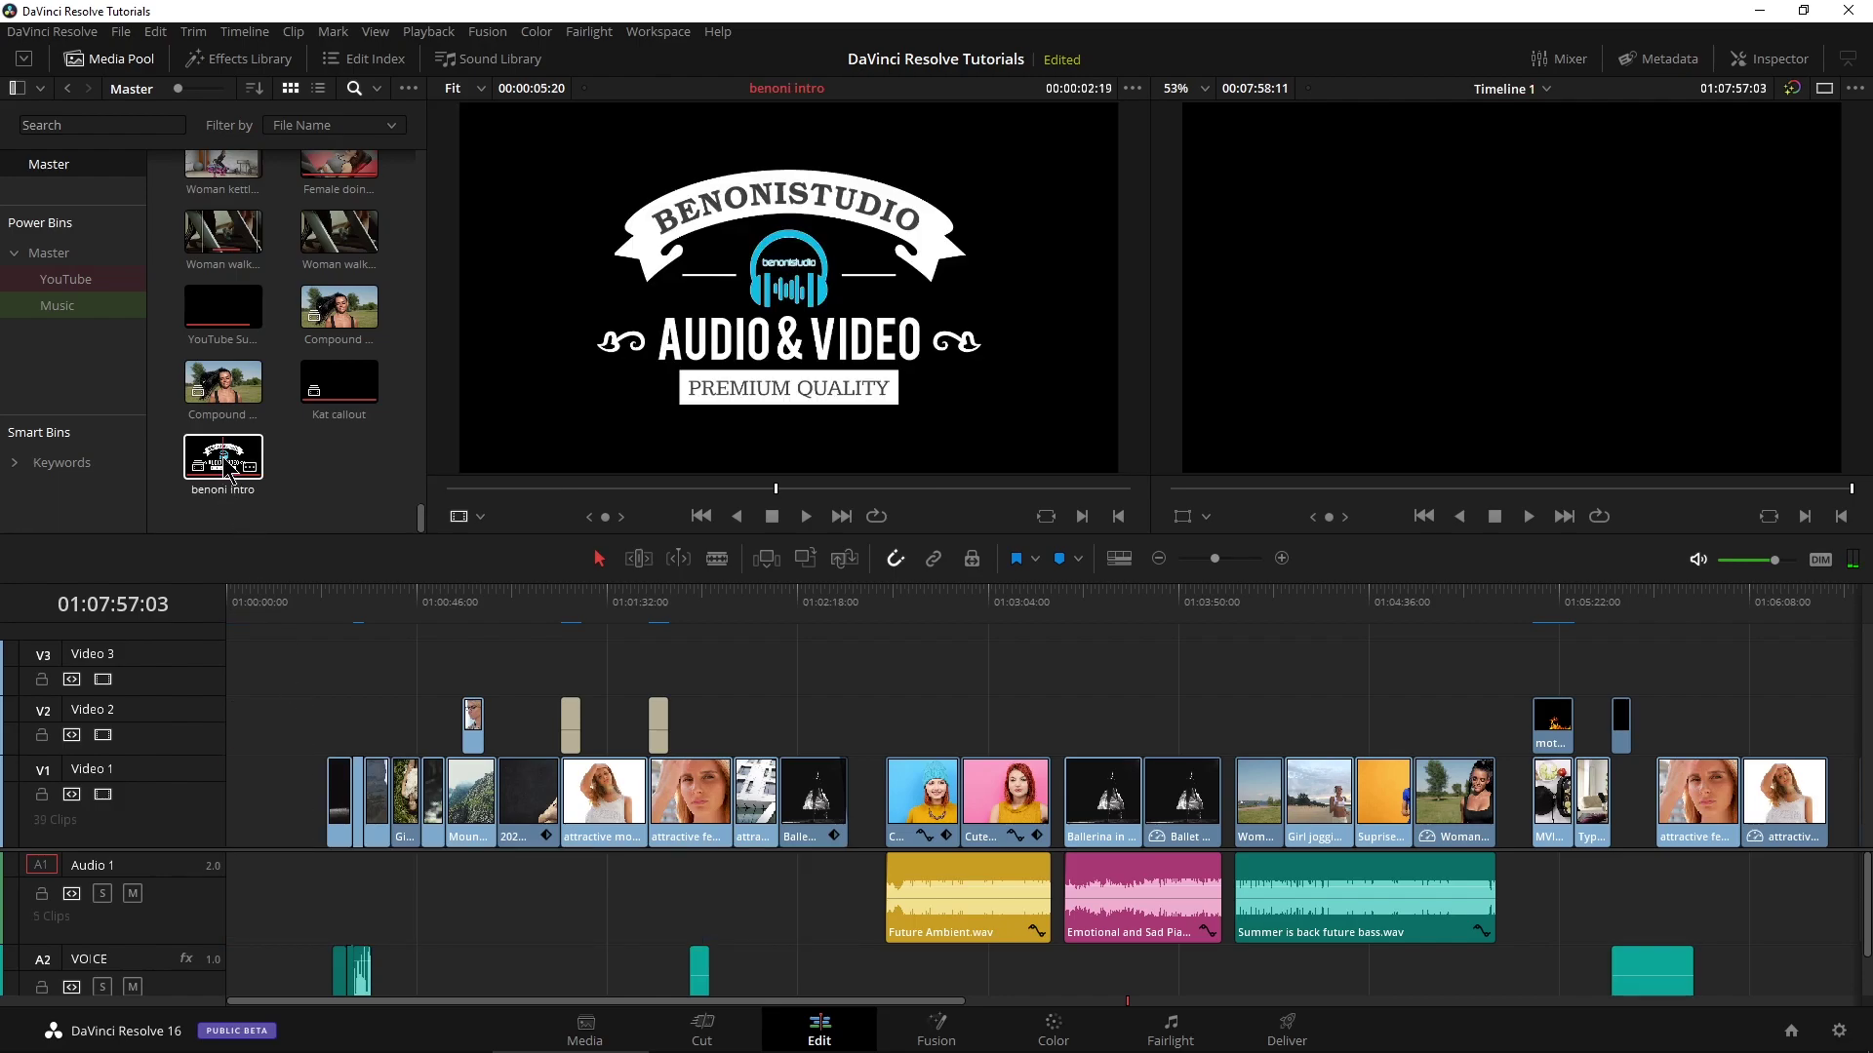
pyautogui.moveTo(231, 472); pyautogui.dragTo(238, 824)
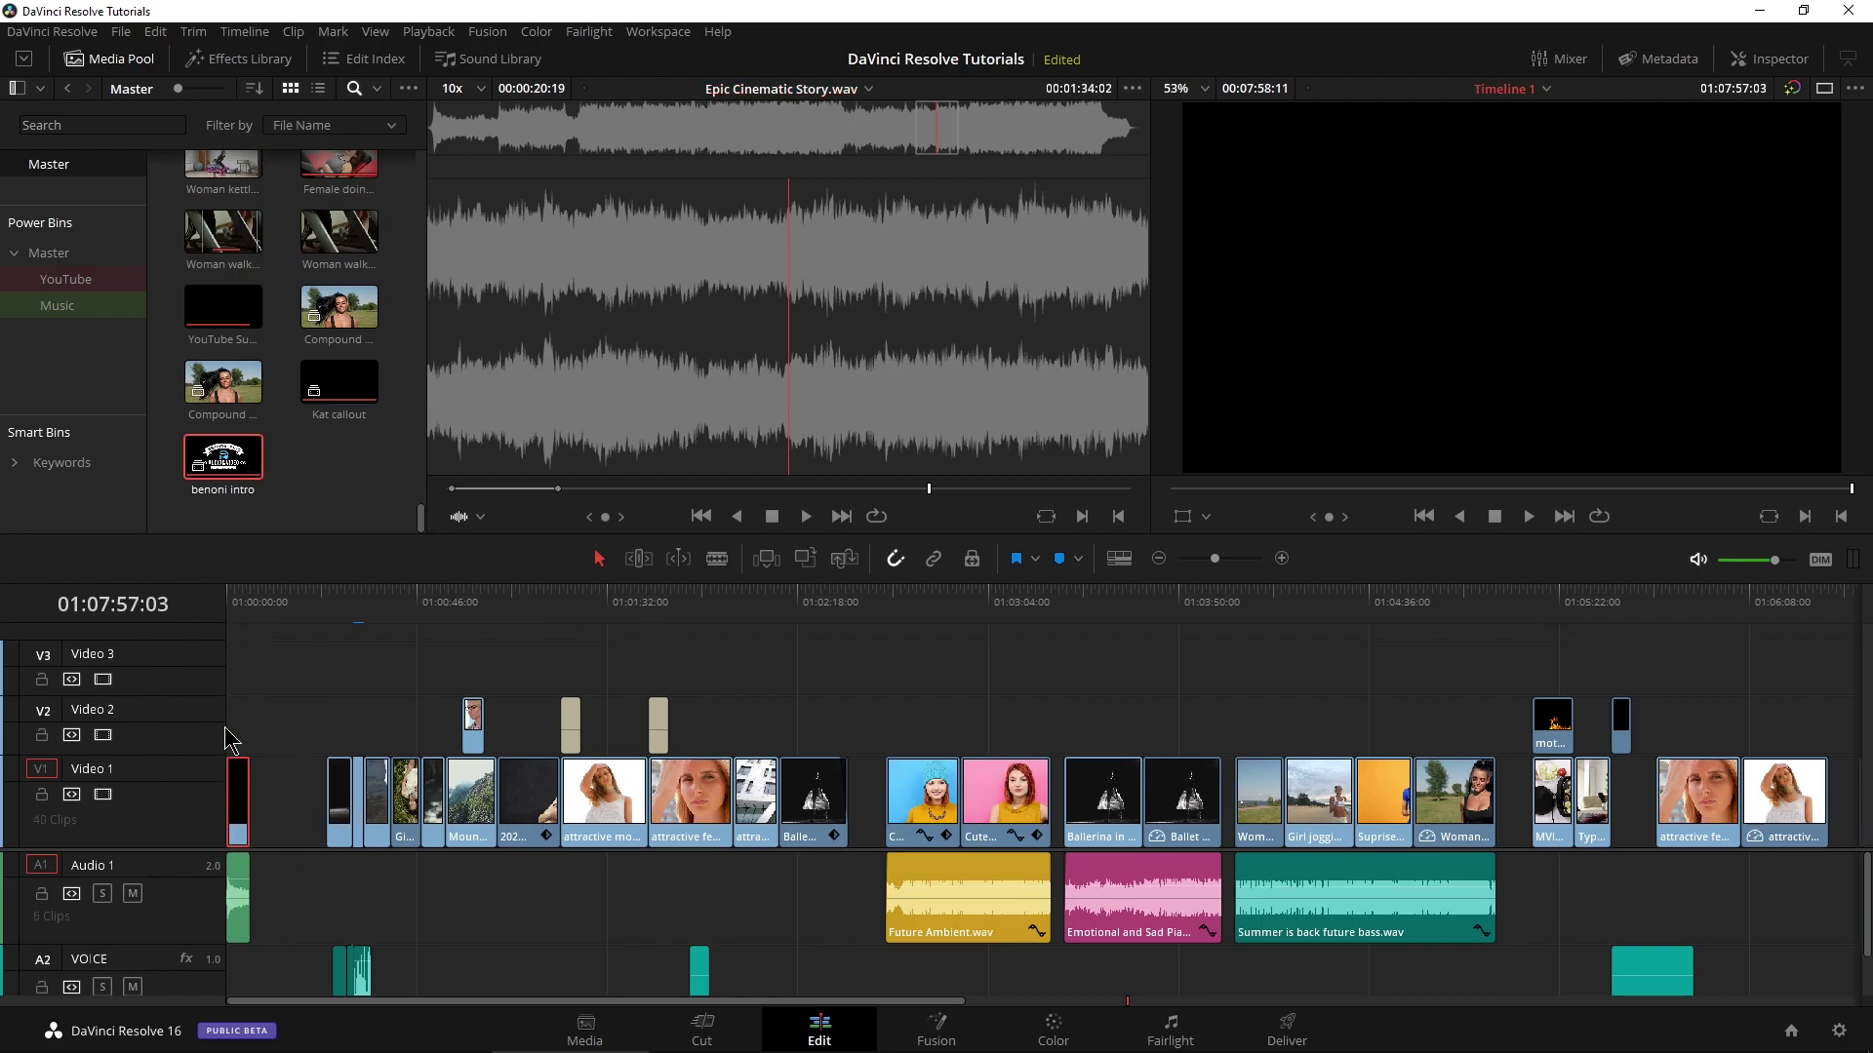
# Shift the benoni intro clip slightly later and play it from the timeline start
pyautogui.click(270, 727)
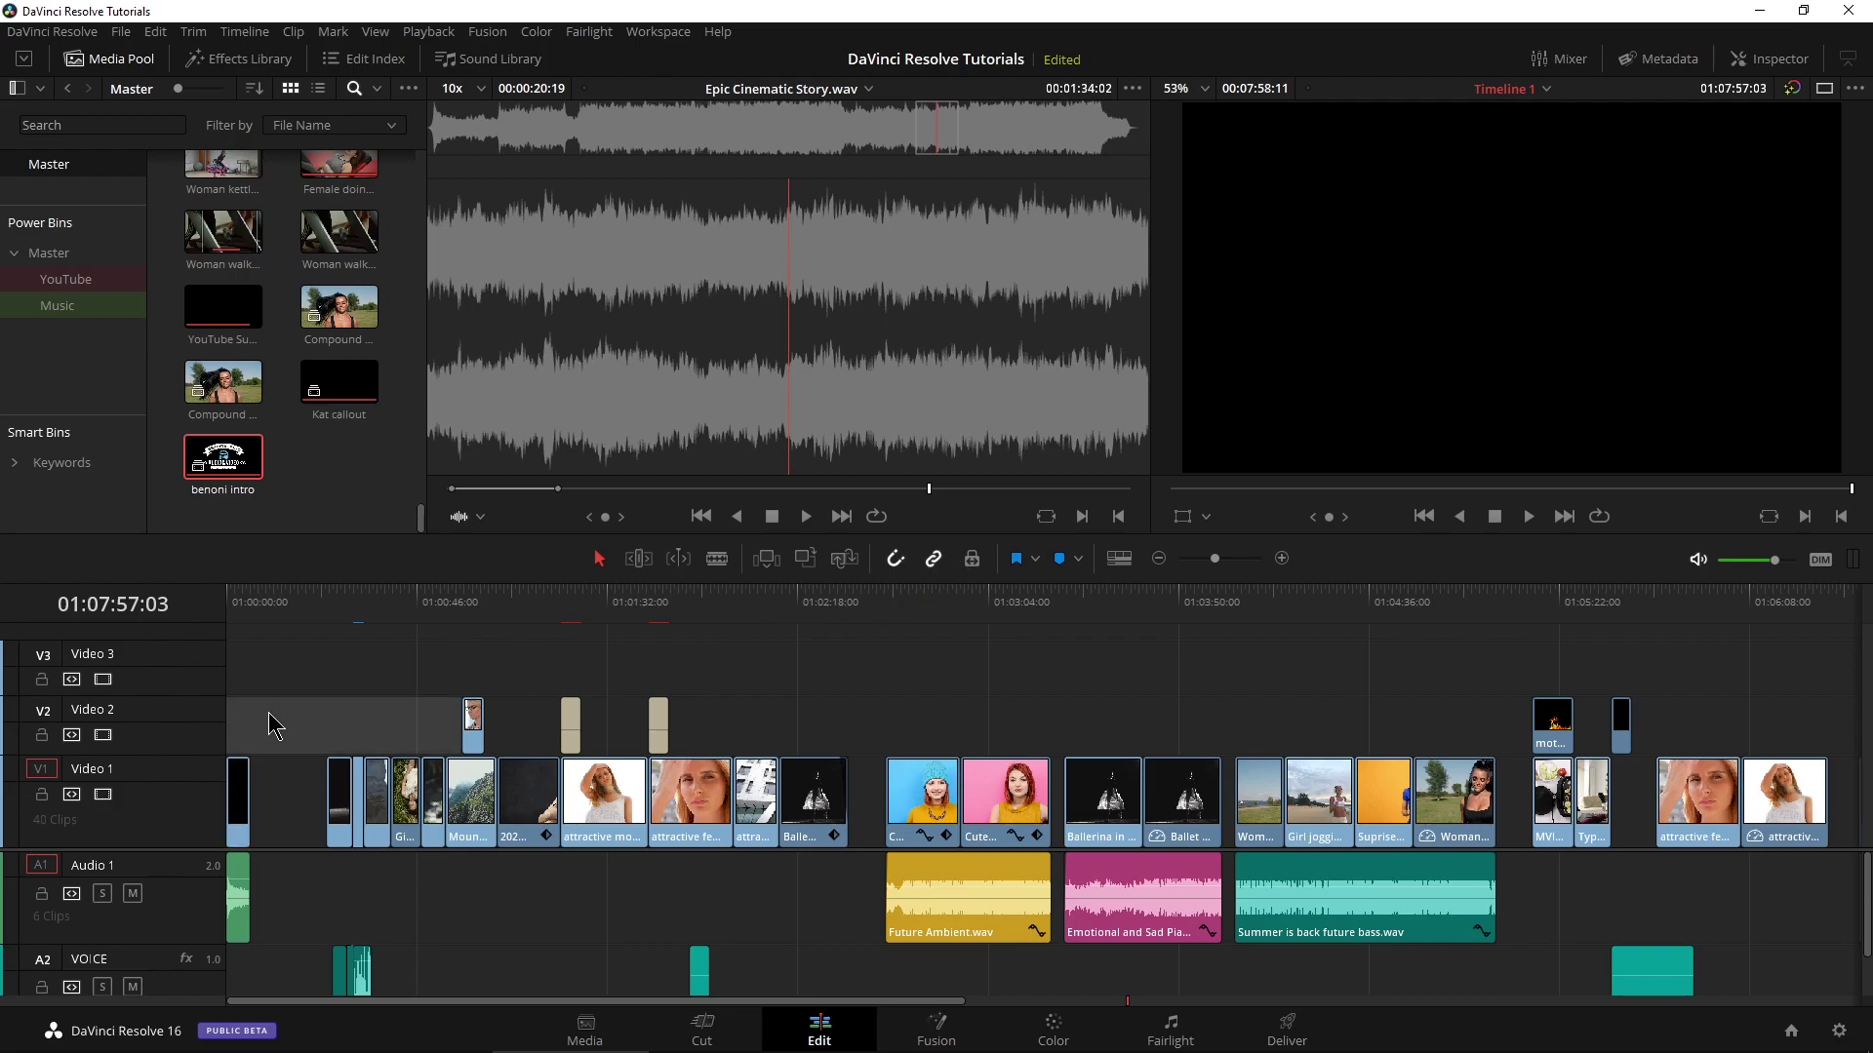
pyautogui.moveTo(238, 824); pyautogui.dragTo(314, 824)
pyautogui.click(303, 622)
pyautogui.press('space')
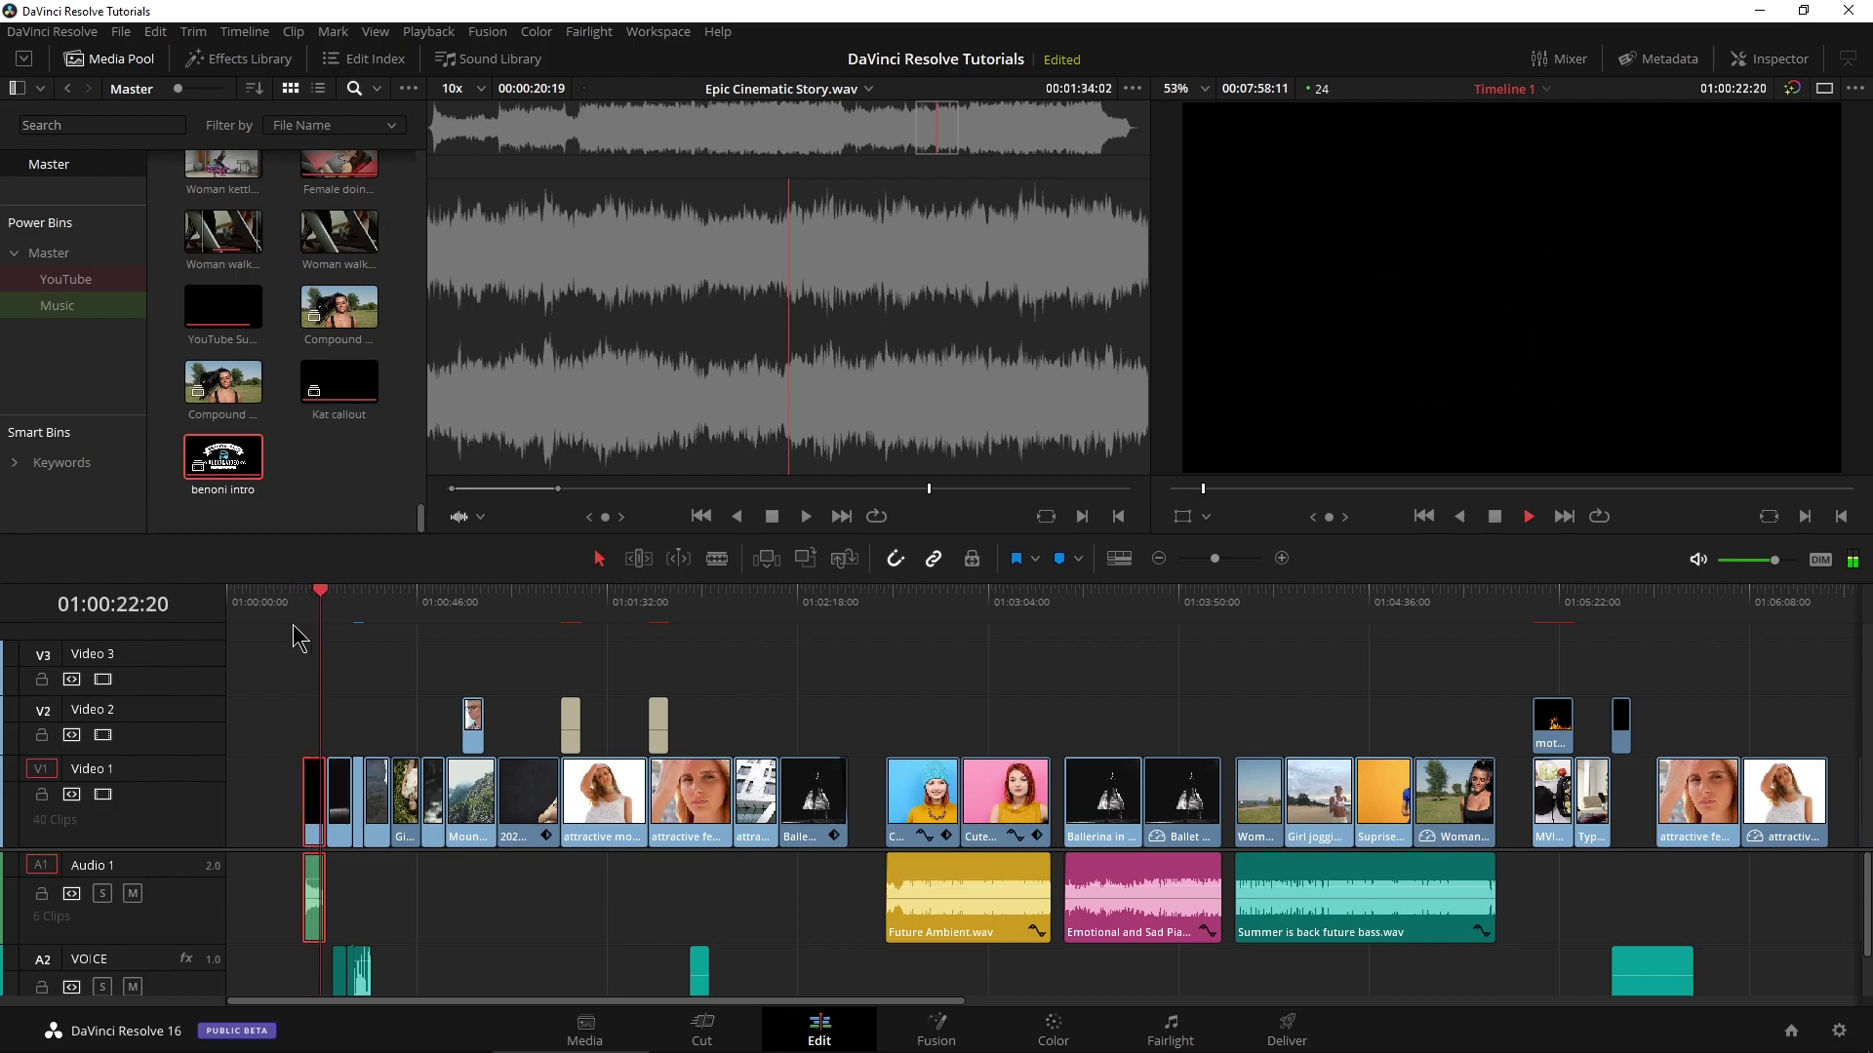
pyautogui.press('space')
# Insert a second benoni intro copy into Video 1 near 01:04:00 and play it
pyautogui.hscroll(5, 405, 704)
pyautogui.hscroll(3, 468, 727)
pyautogui.moveTo(210, 471); pyautogui.dragTo(753, 802)
pyautogui.click(748, 610)
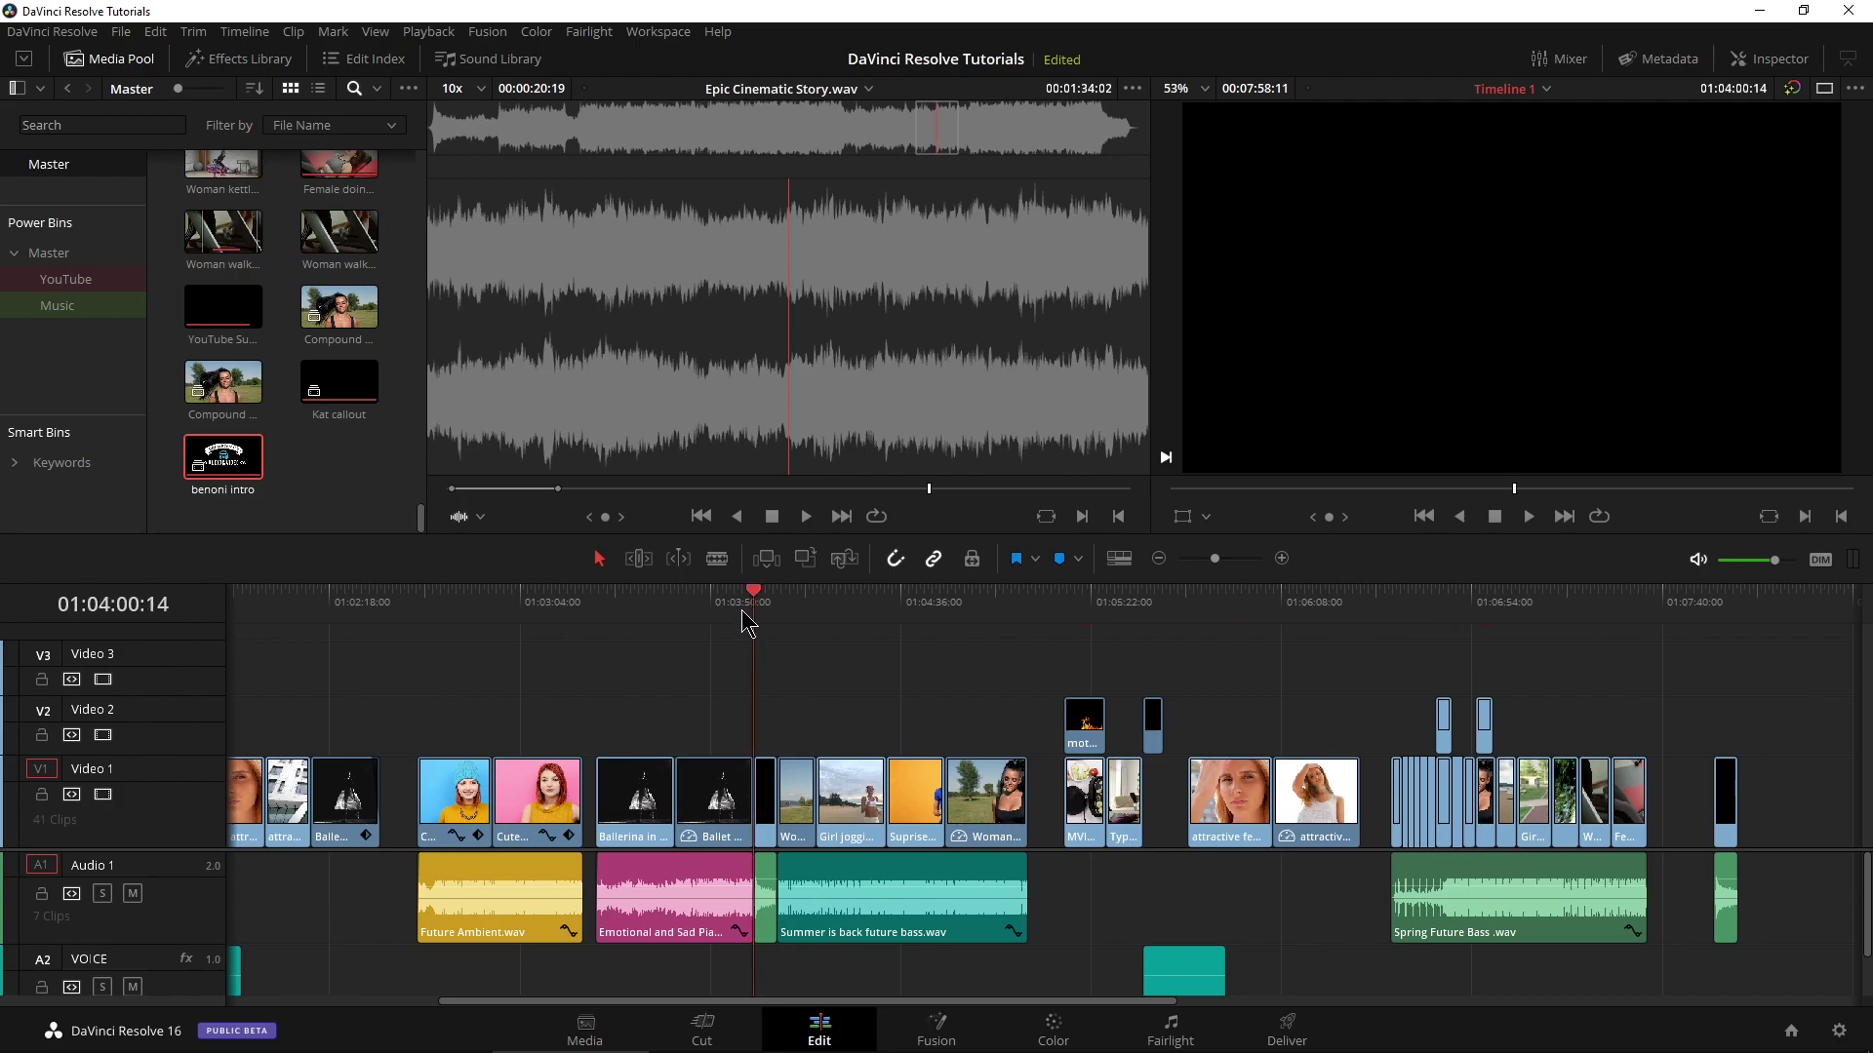
pyautogui.press('space')
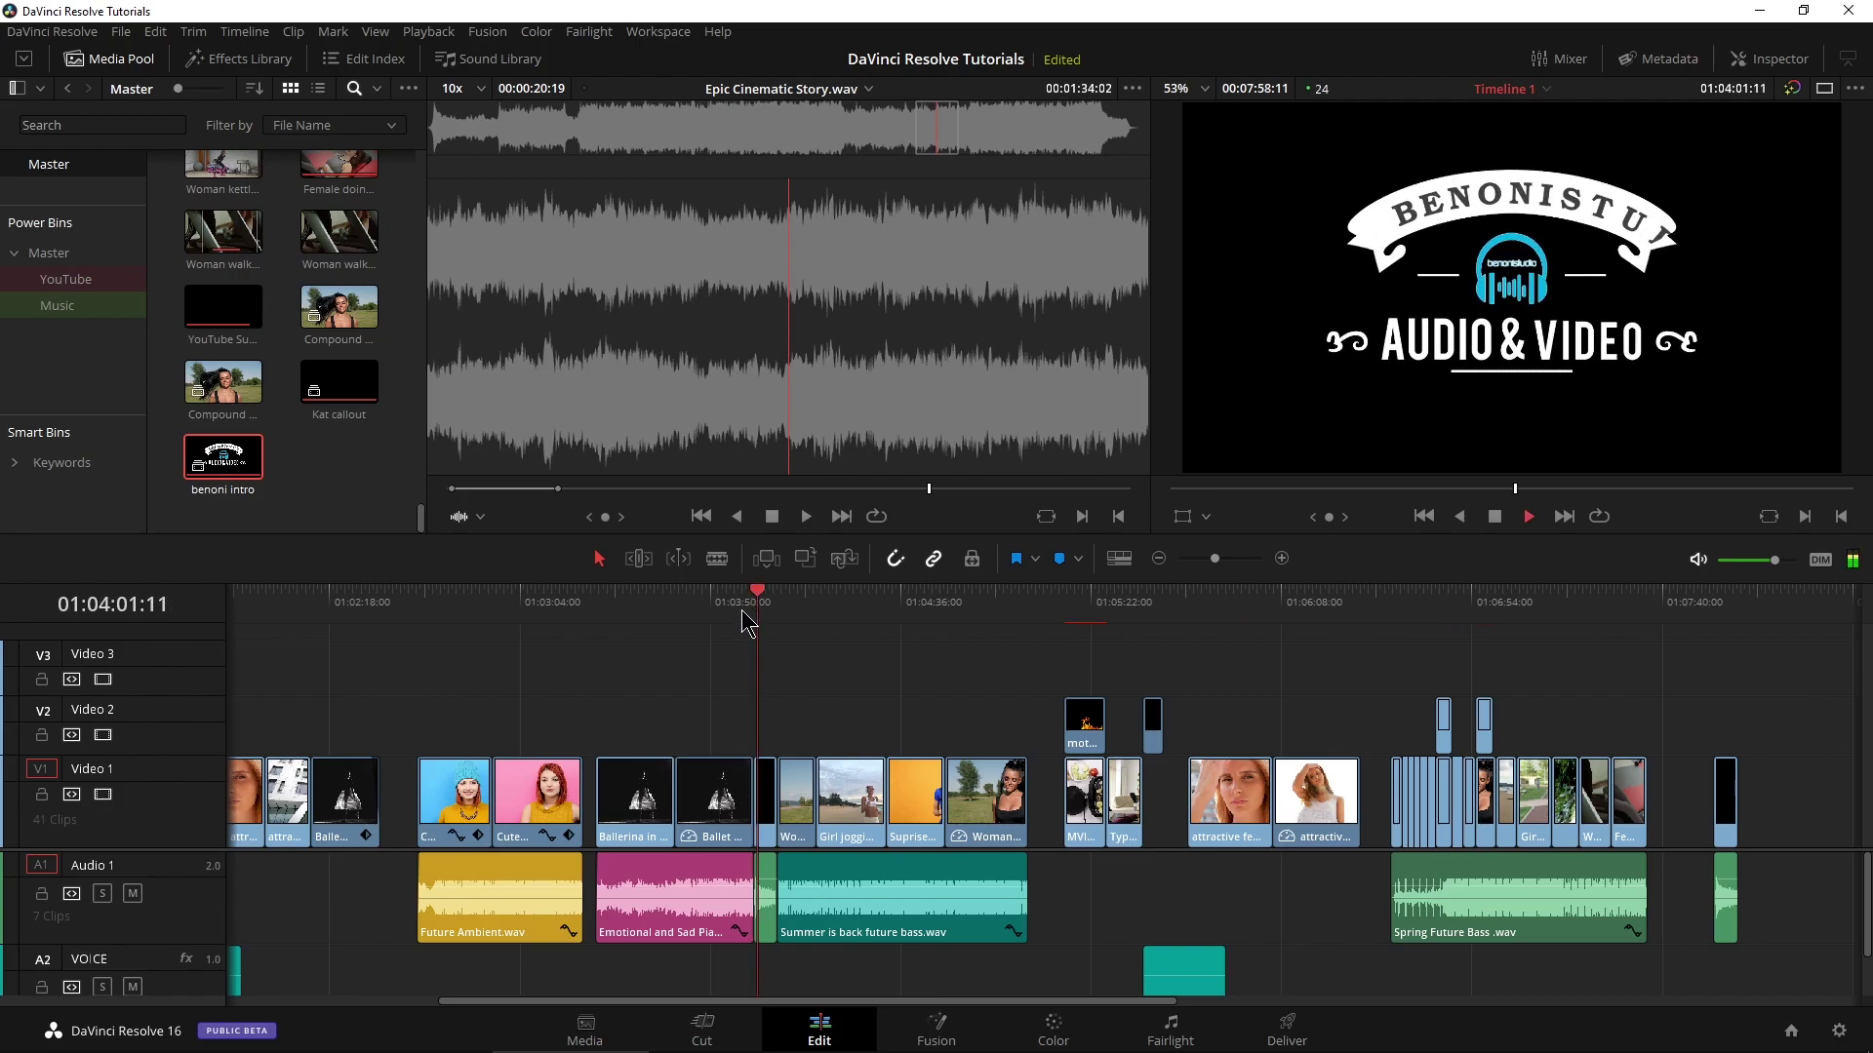
pyautogui.press('space')
pyautogui.moveTo(766, 597); pyautogui.dragTo(858, 624)
pyautogui.hscroll(3, 829, 737)
pyautogui.hscroll(10, 829, 736)
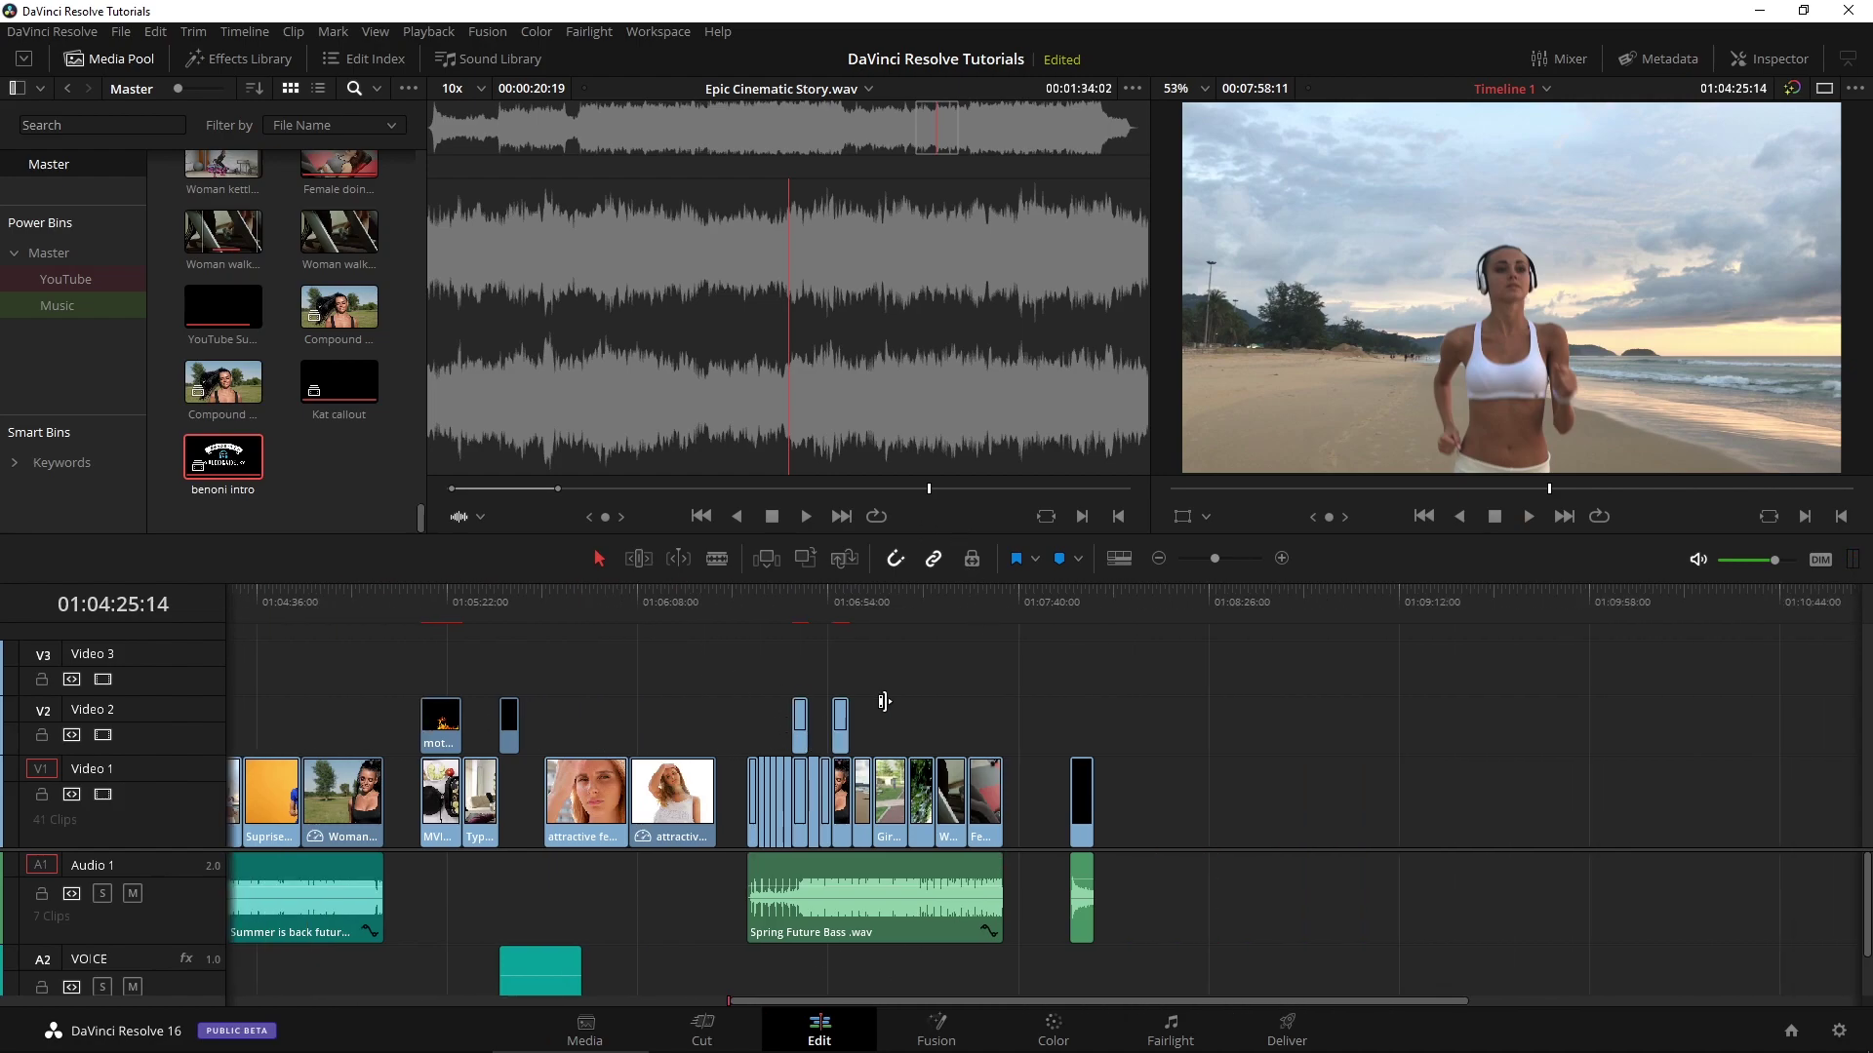
# Play back the runner clips around 01:06:40
pyautogui.moveTo(1215, 564); pyautogui.dragTo(1224, 566)
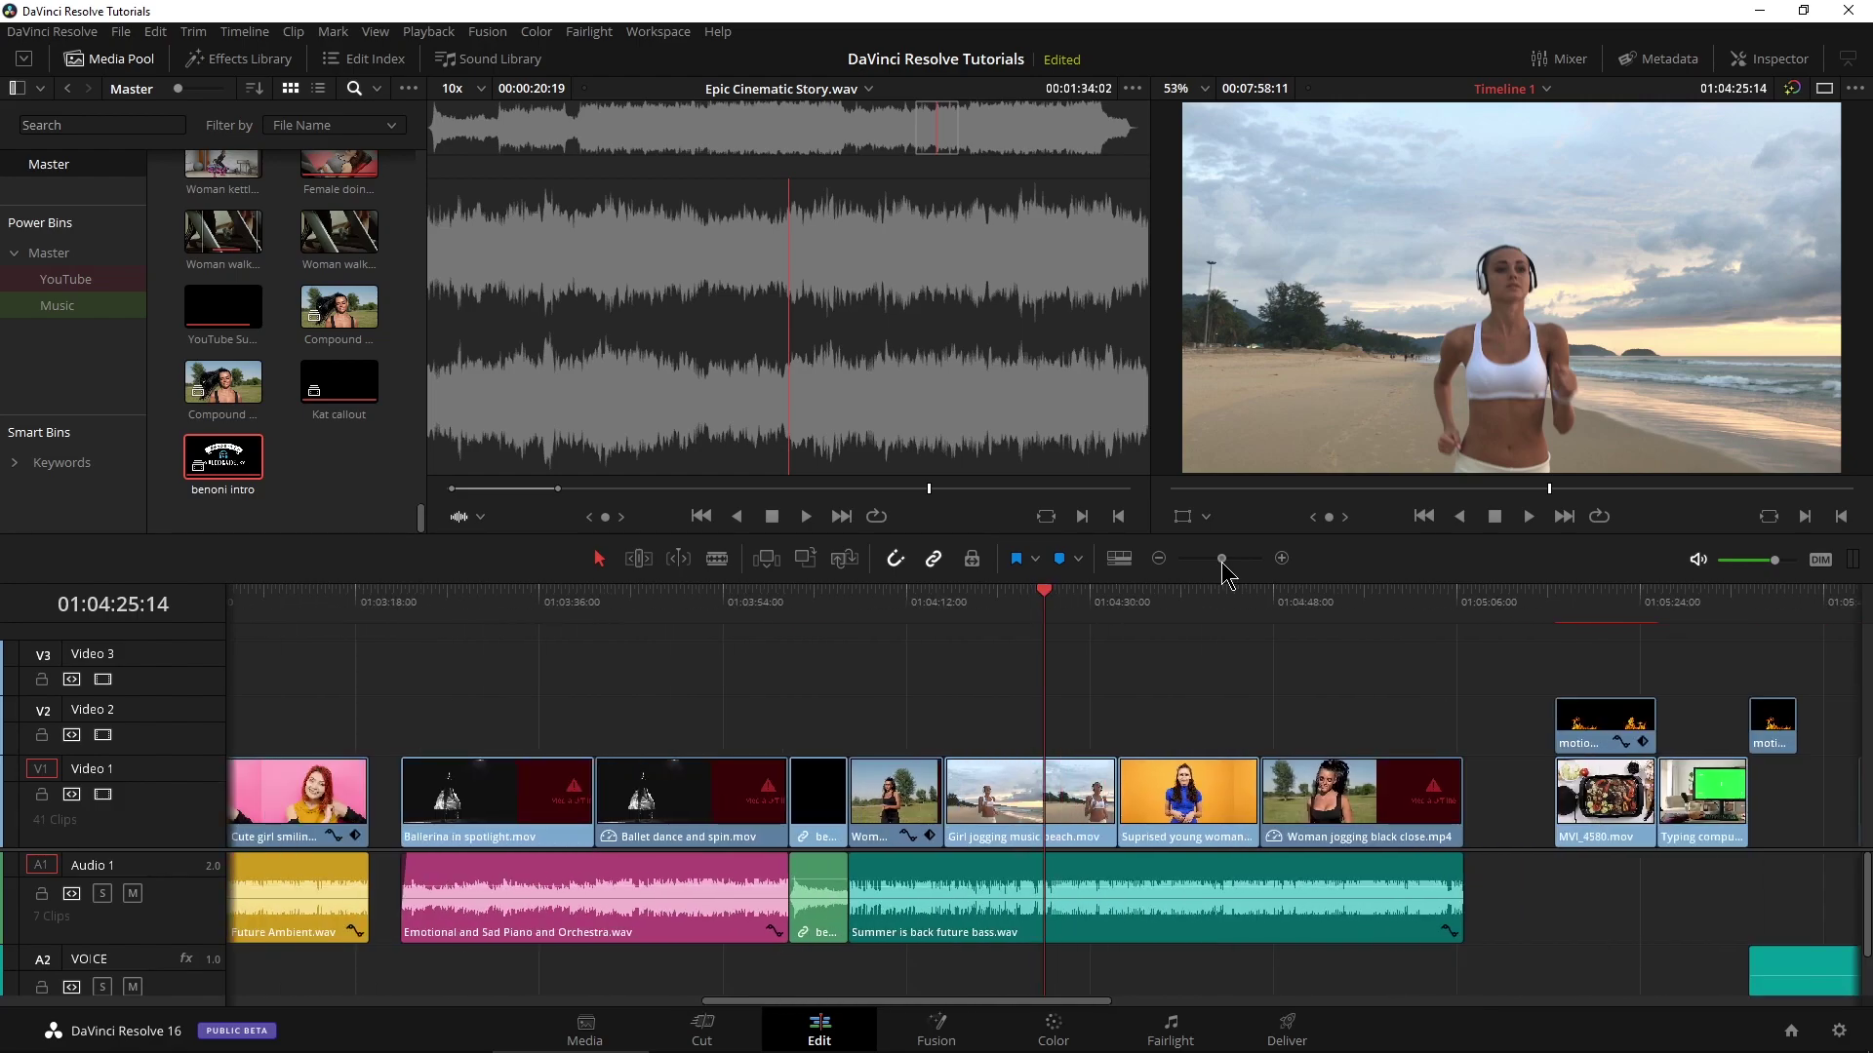
pyautogui.hscroll(20, 1192, 617)
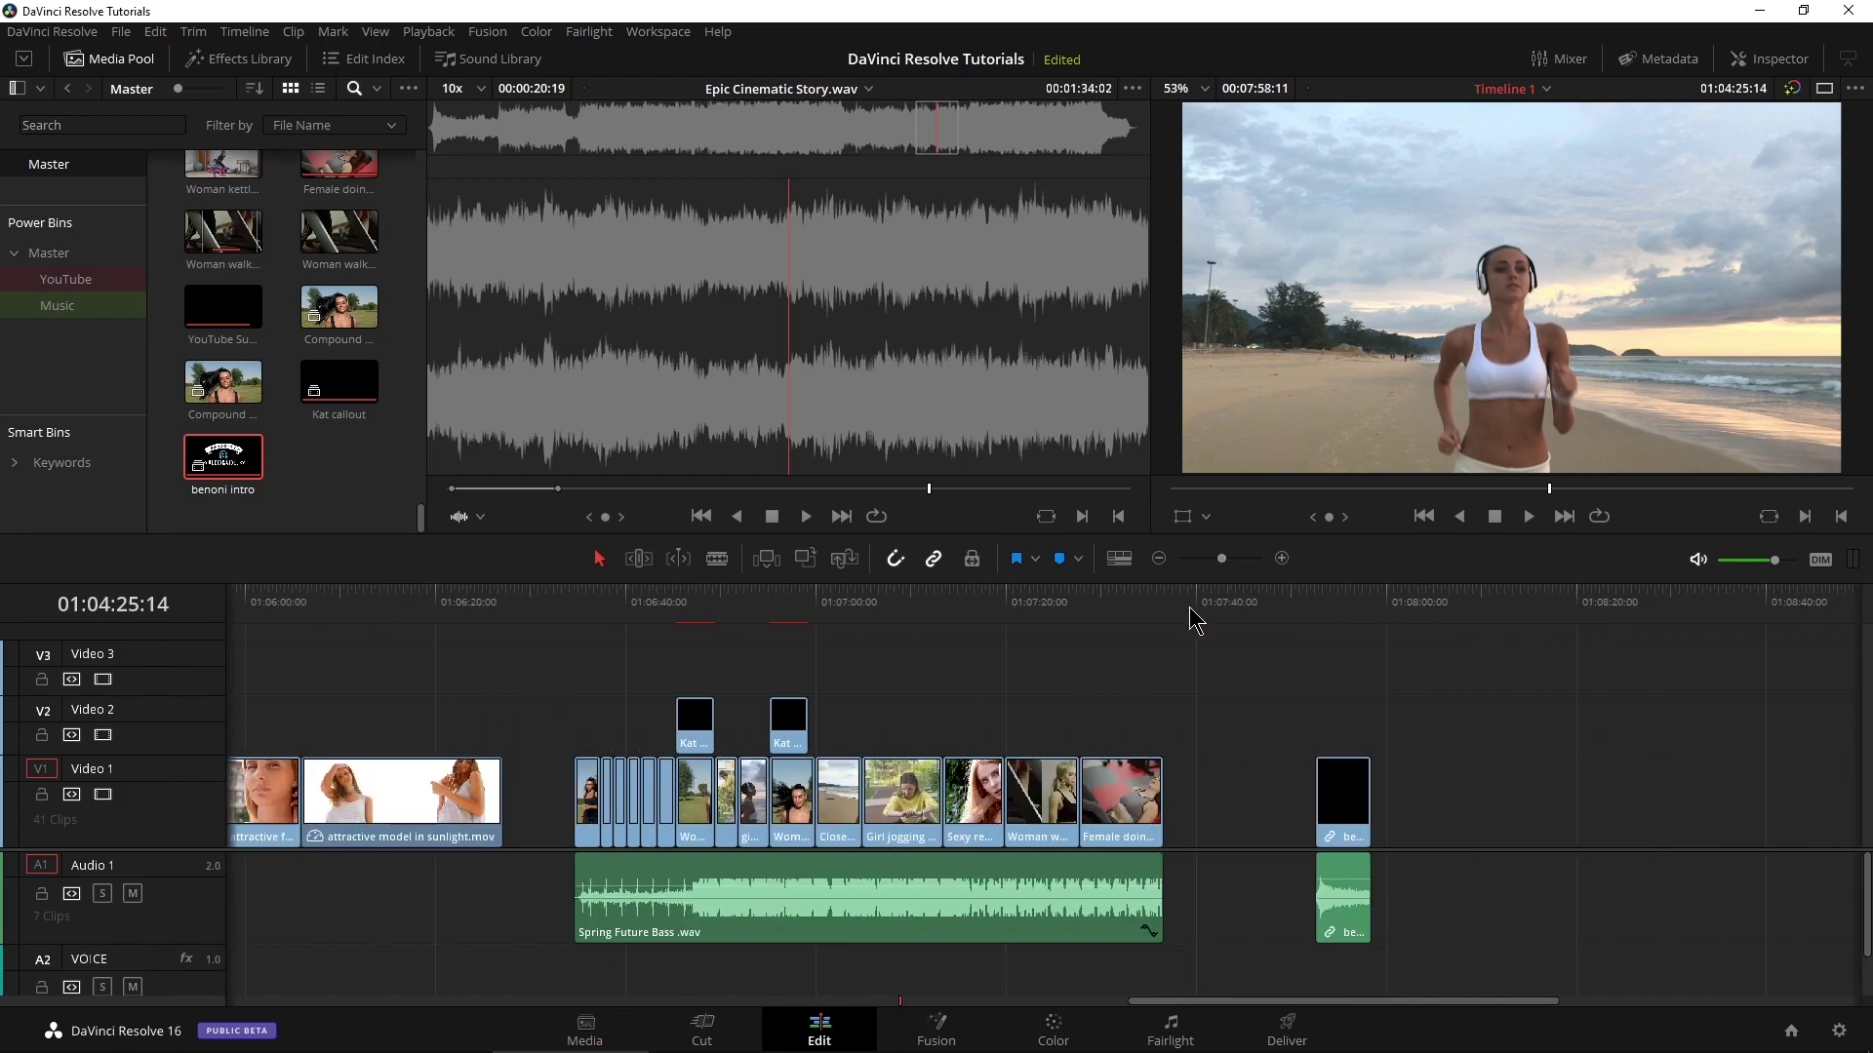
pyautogui.hscroll(-5, 1073, 644)
pyautogui.click(860, 604)
pyautogui.press('space')
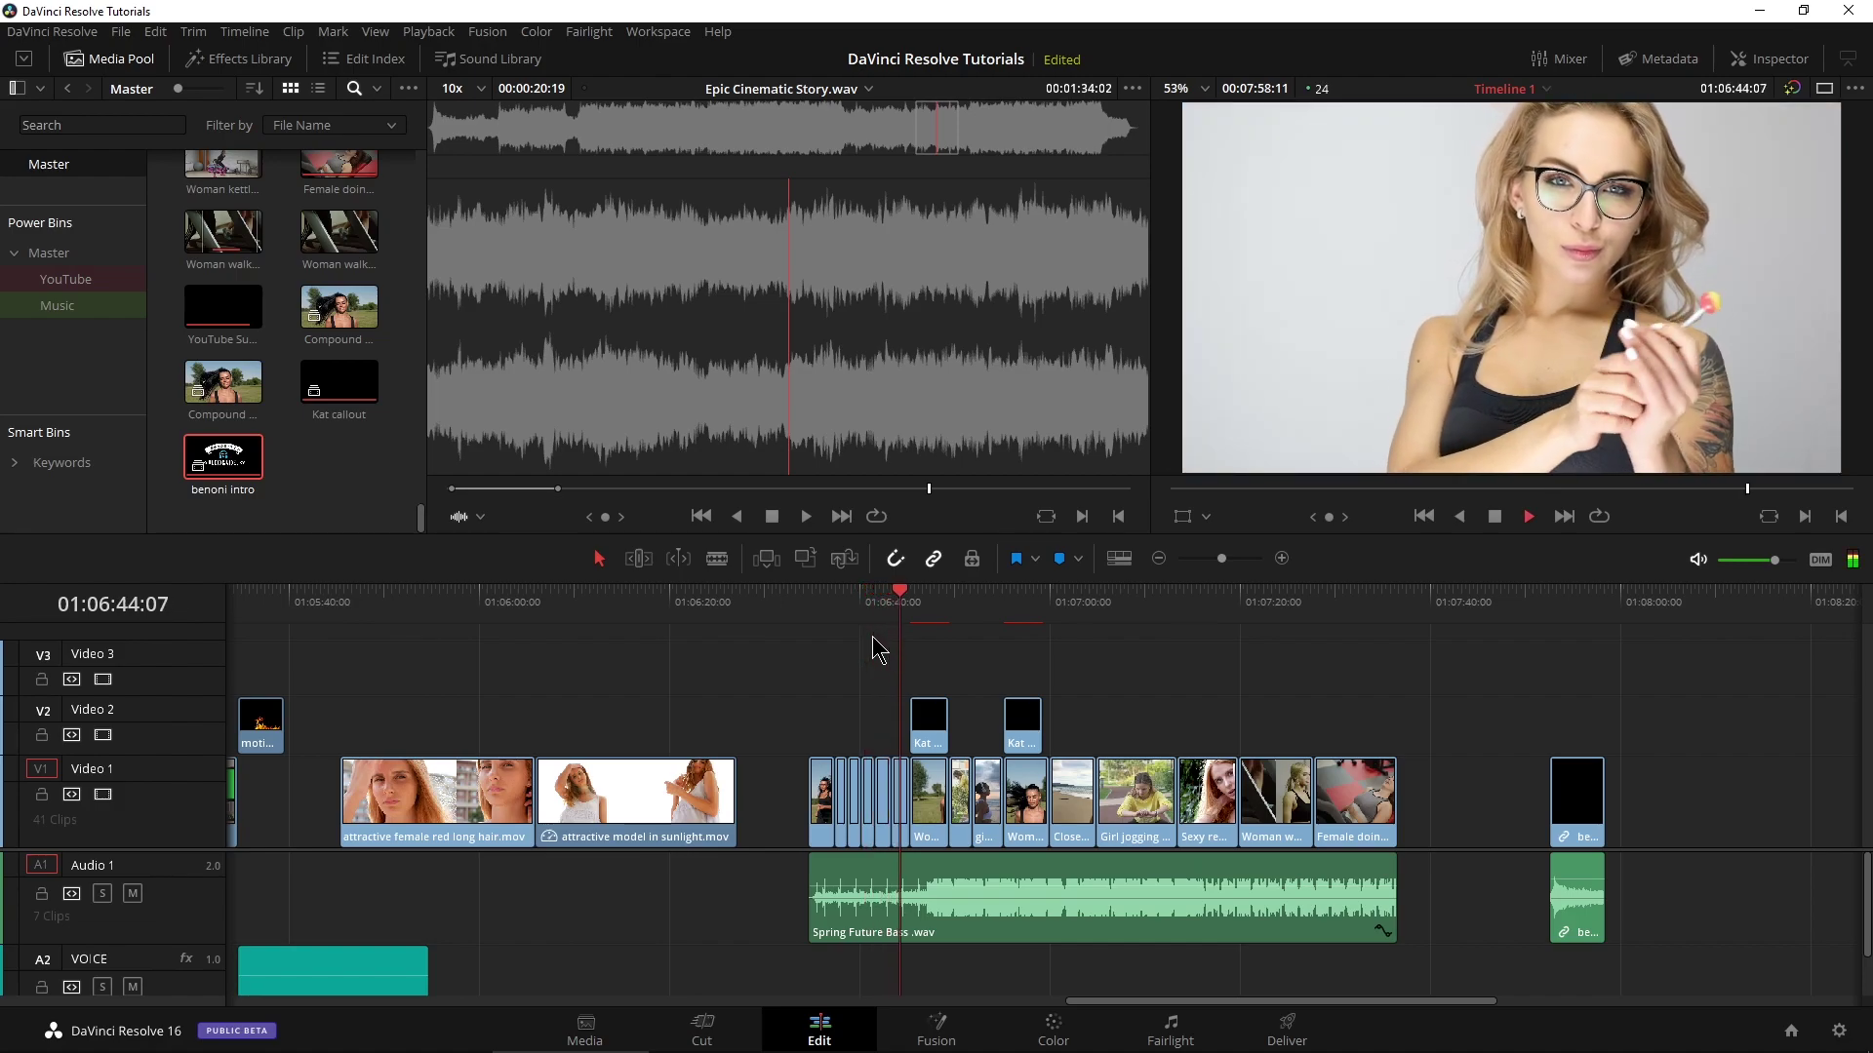
pyautogui.press('space')
# Make all runner clips and their music into the 'sequence Running' compound clip
pyautogui.moveTo(779, 648); pyautogui.dragTo(1444, 966)
pyautogui.rightClick(1078, 798)
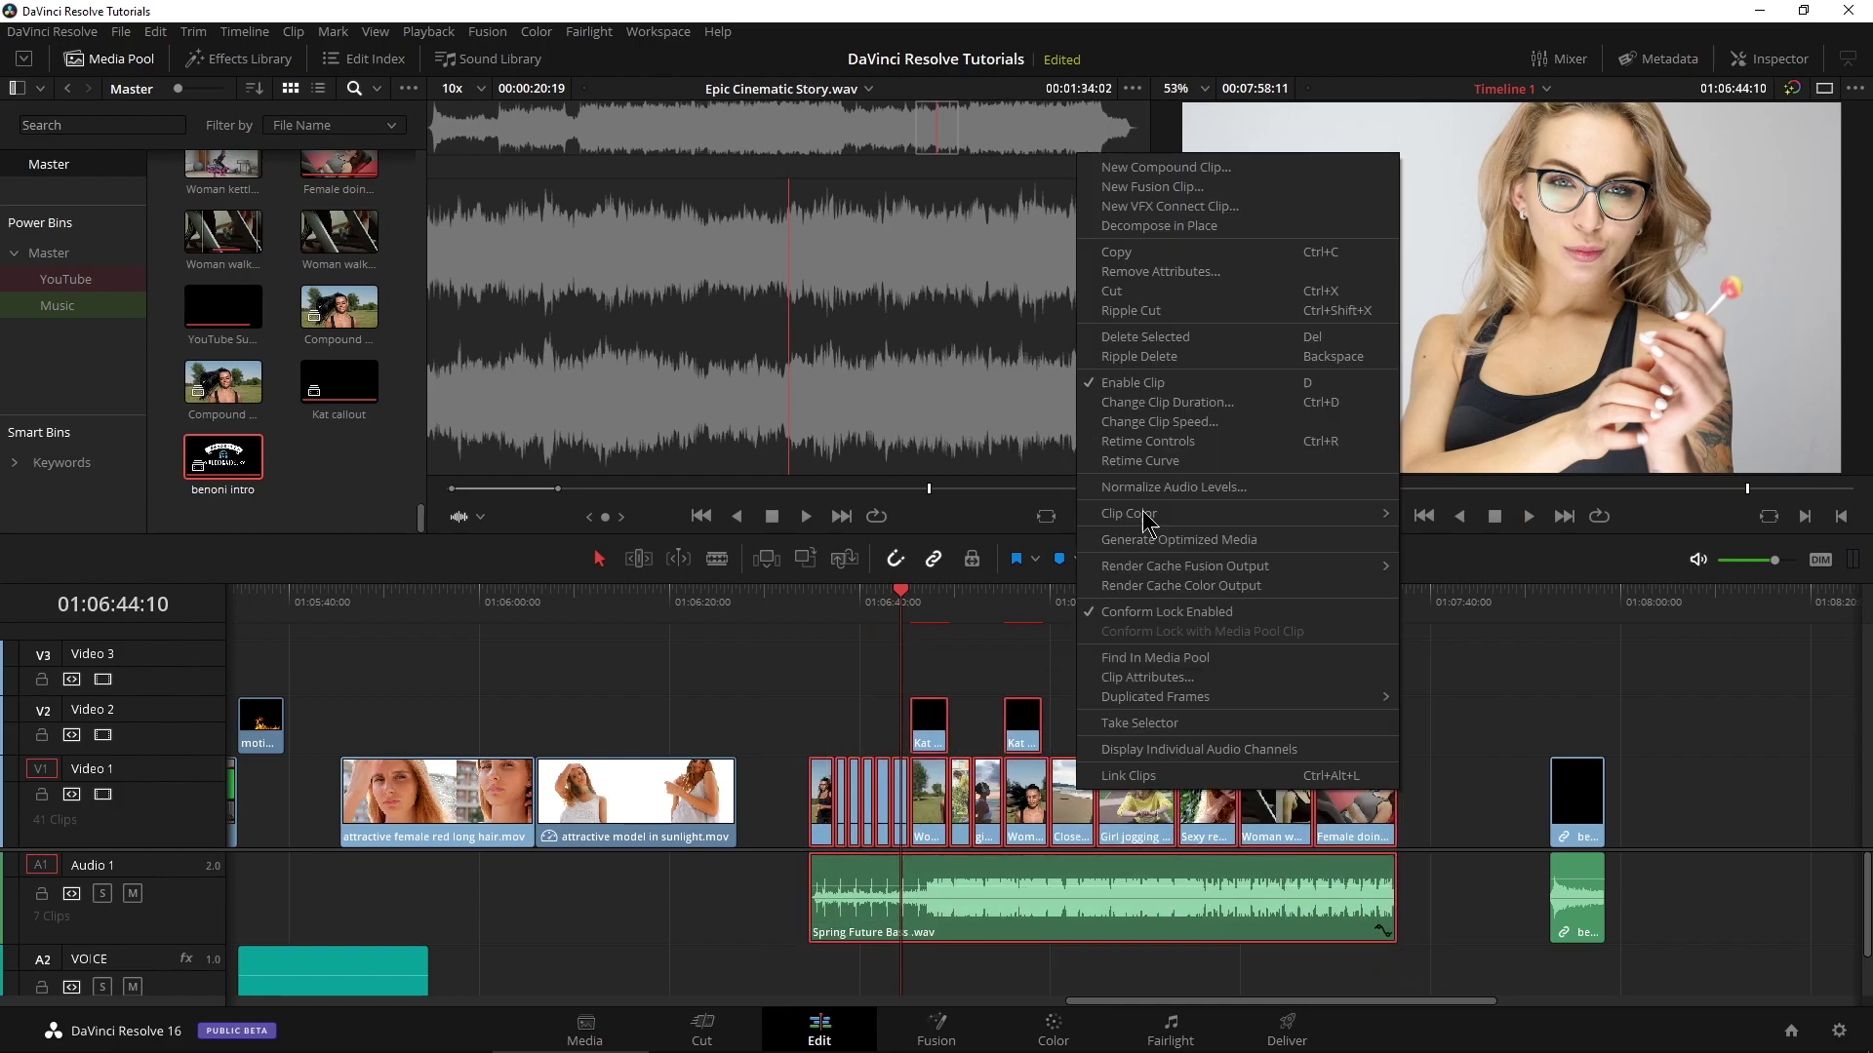
pyautogui.click(1165, 167)
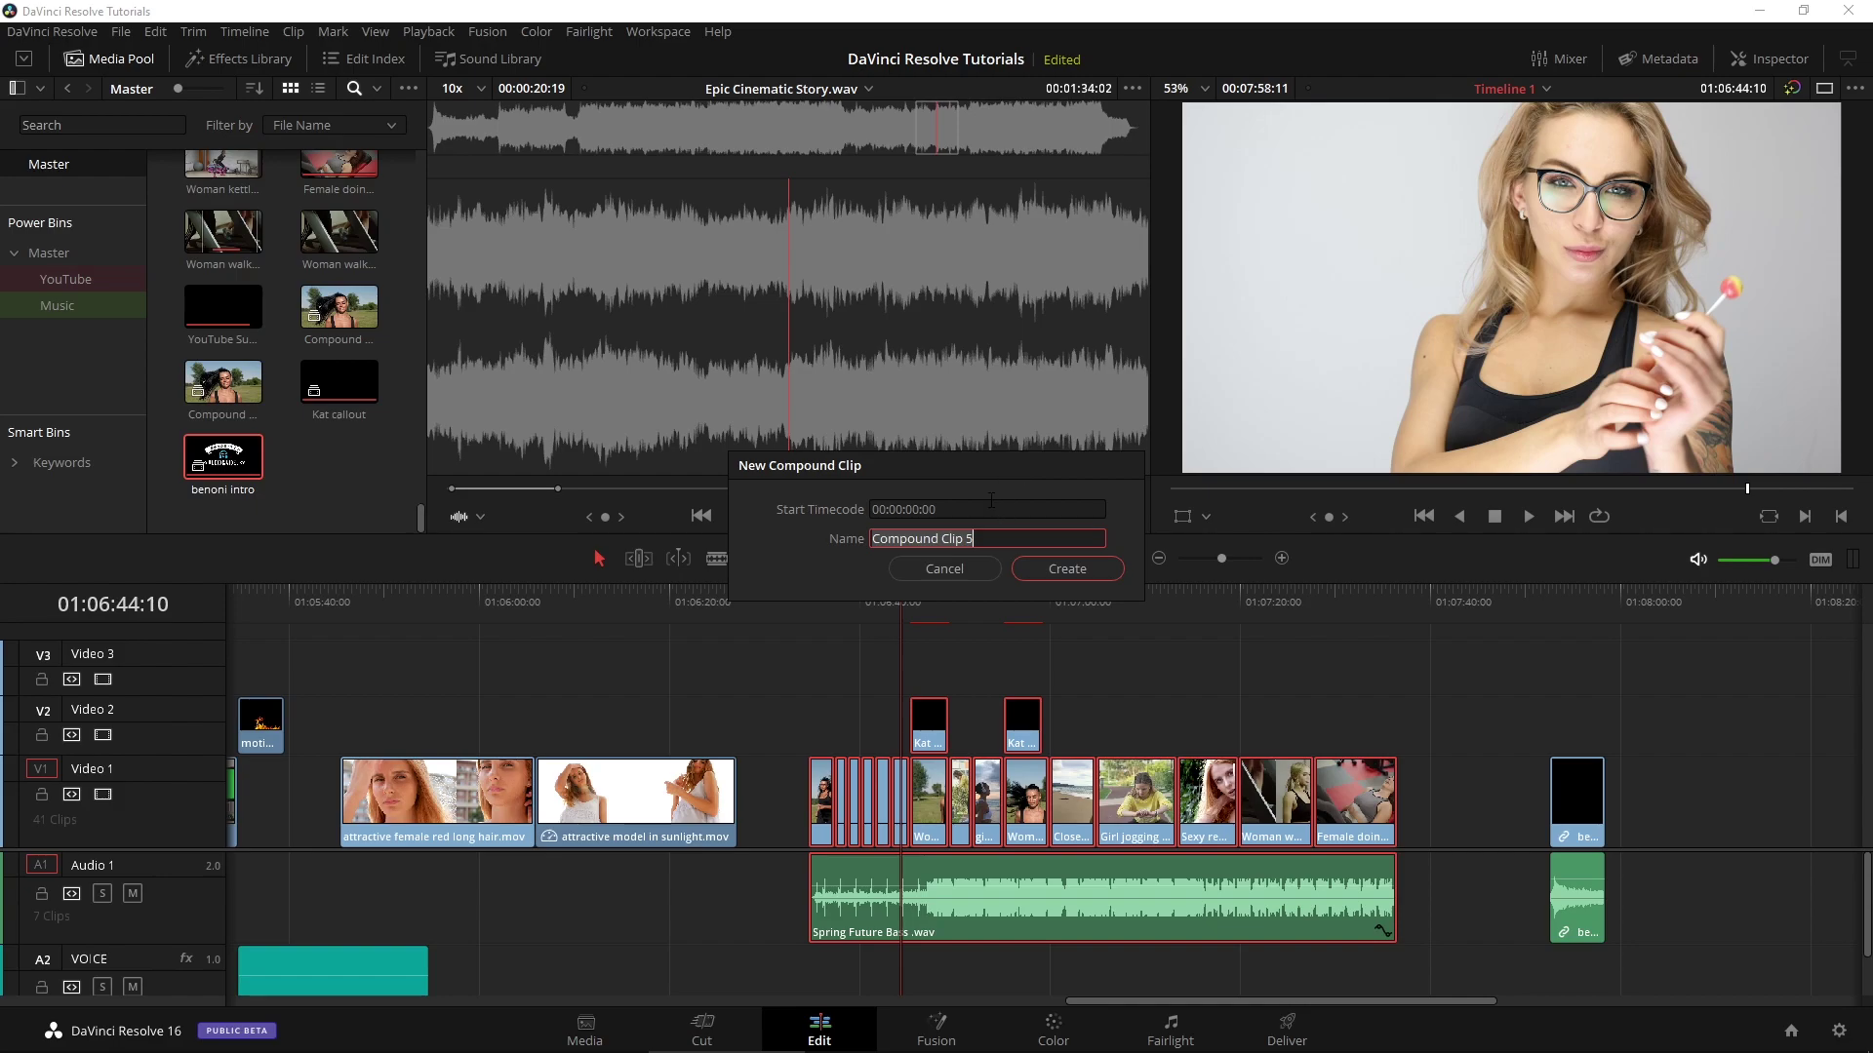
pyautogui.write('sequence Running')
pyautogui.press('Return')
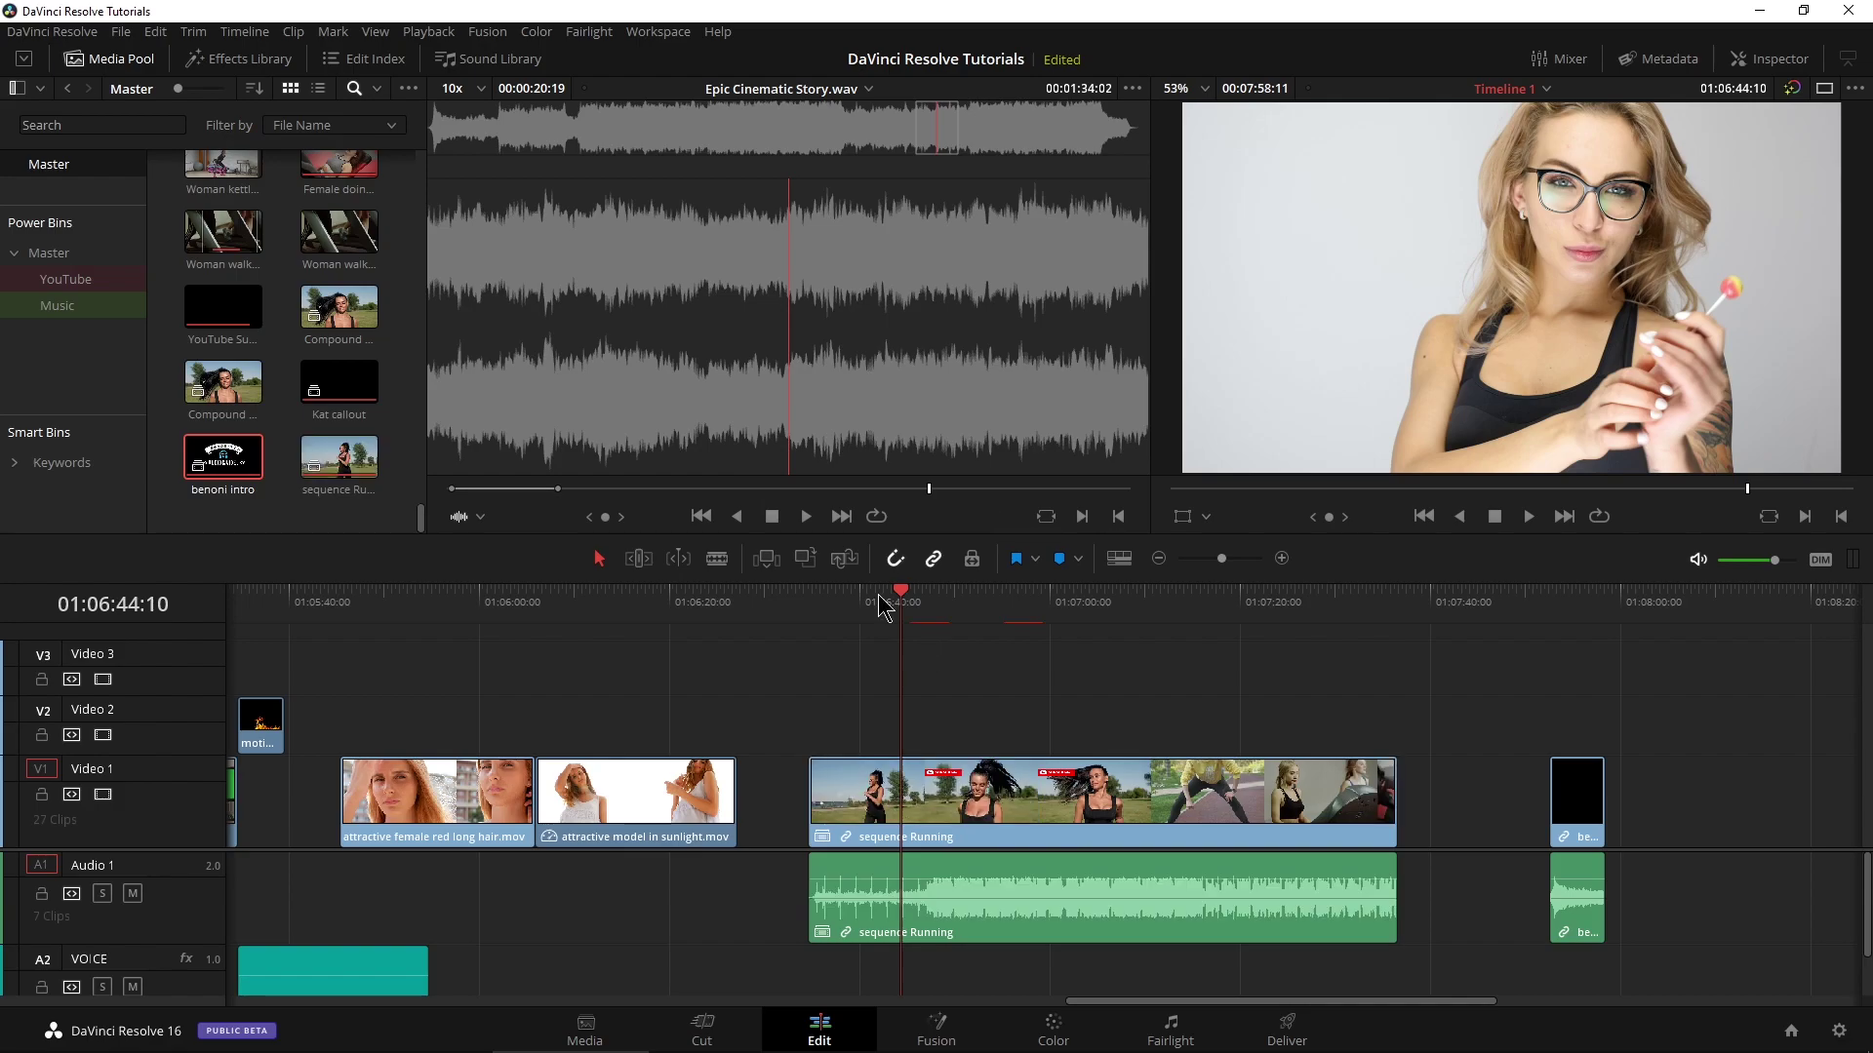
# Play the new sequence Running clip, then move it earlier in the timeline
pyautogui.click(932, 602)
pyautogui.press('space')
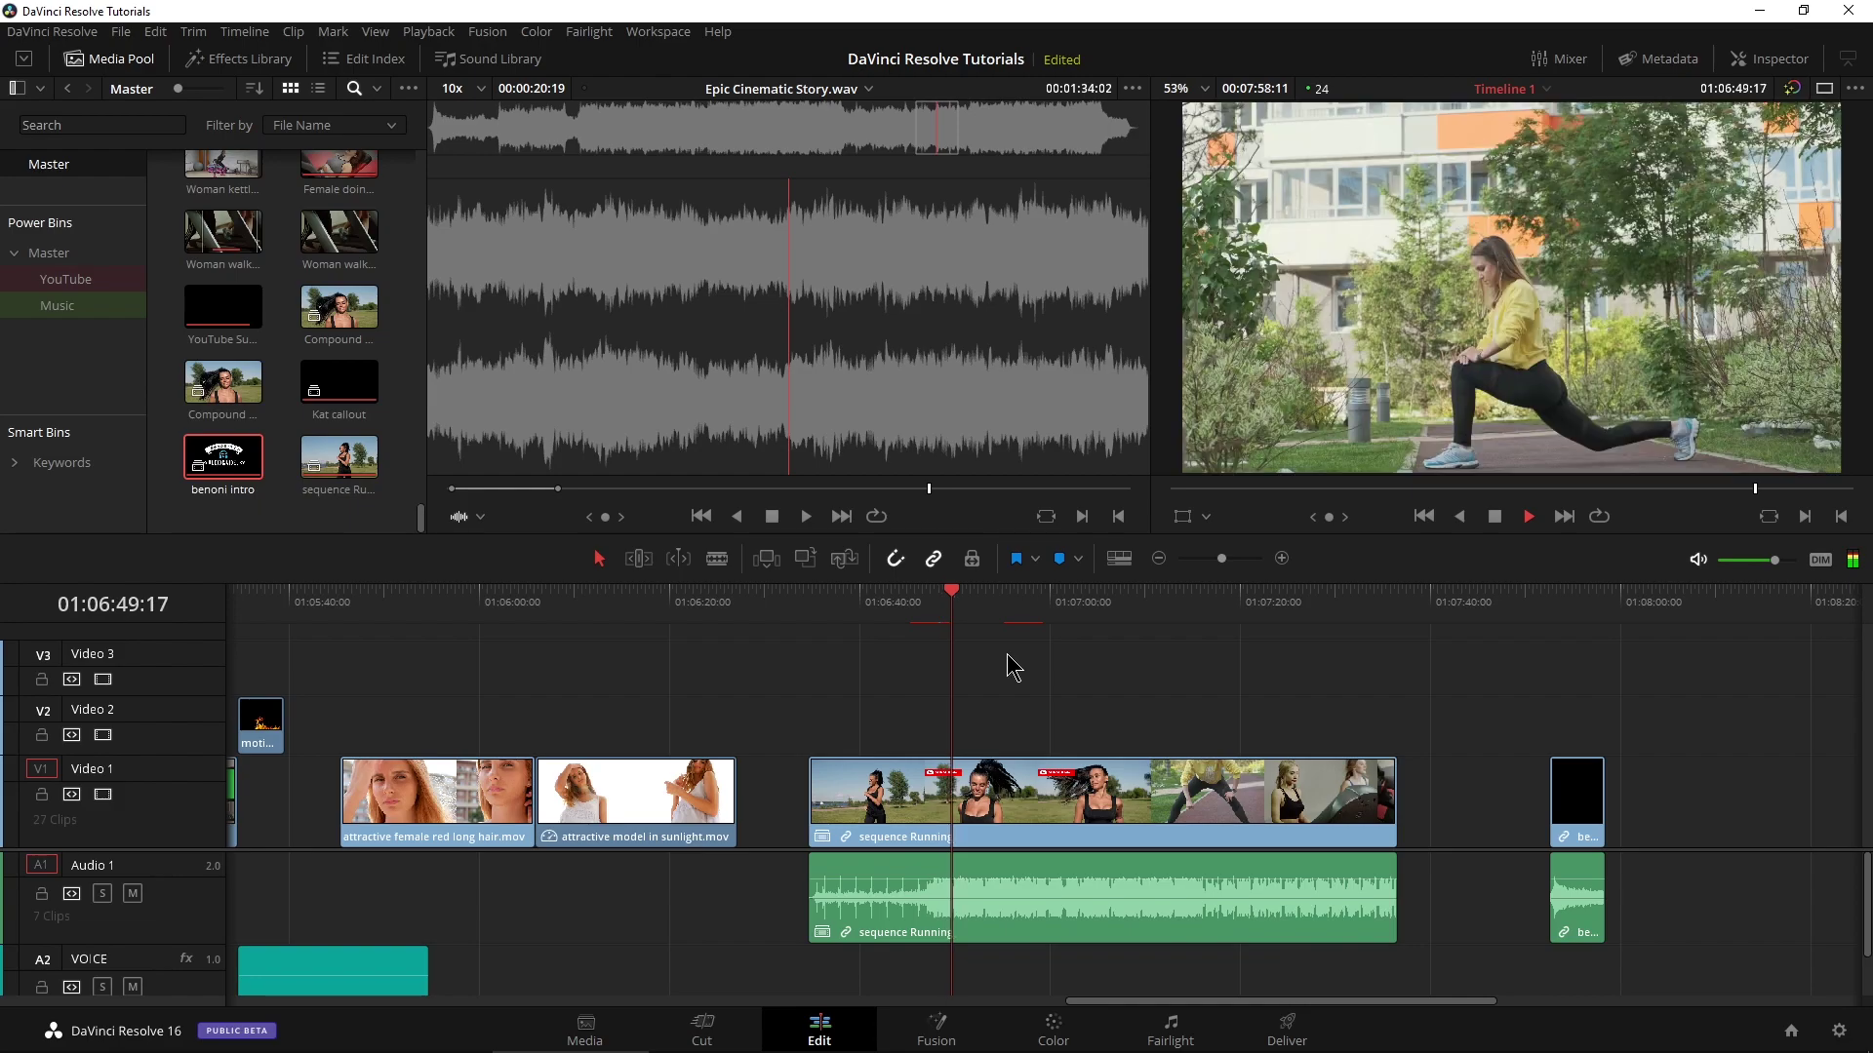
pyautogui.click(1019, 597)
pyautogui.press('space')
pyautogui.hscroll(3, 1093, 729)
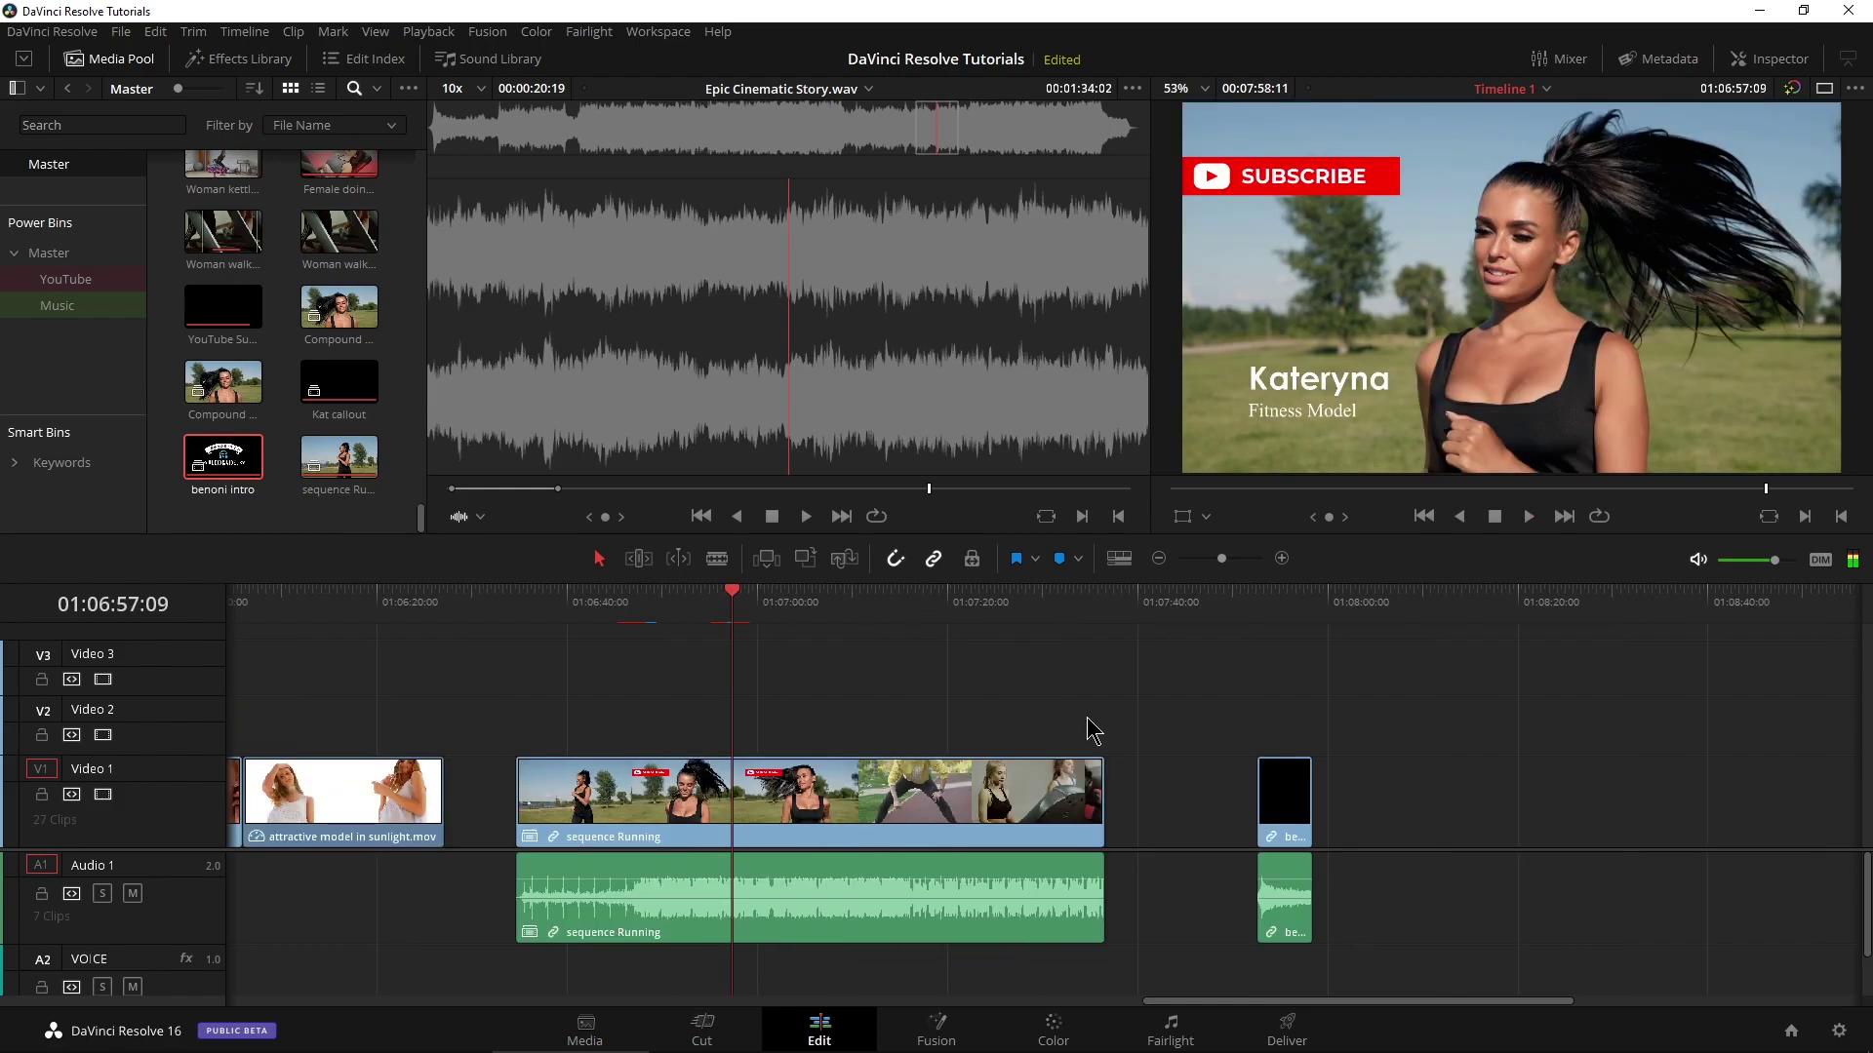
pyautogui.moveTo(1004, 774); pyautogui.dragTo(673, 796)
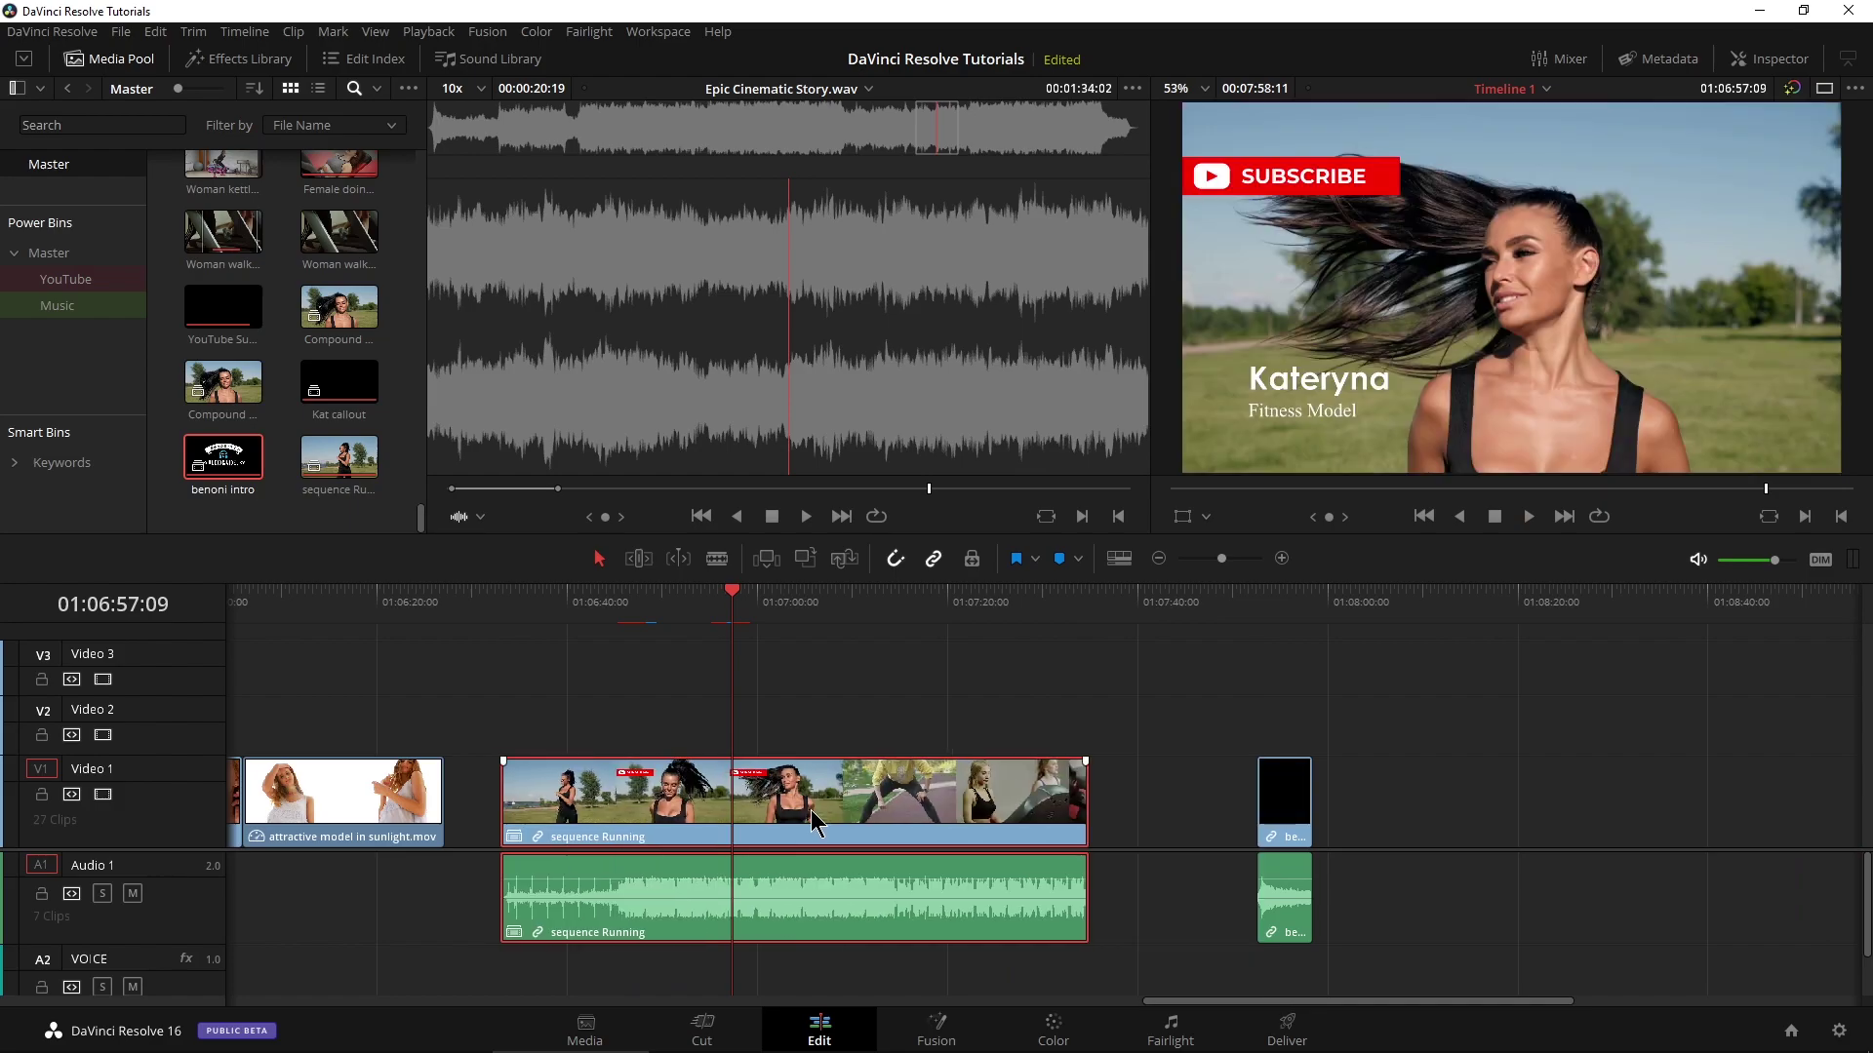
# Add two more sequence Running copies after the last clip and play them
pyautogui.moveTo(1223, 569); pyautogui.dragTo(1210, 560)
pyautogui.doubleClick(341, 466)
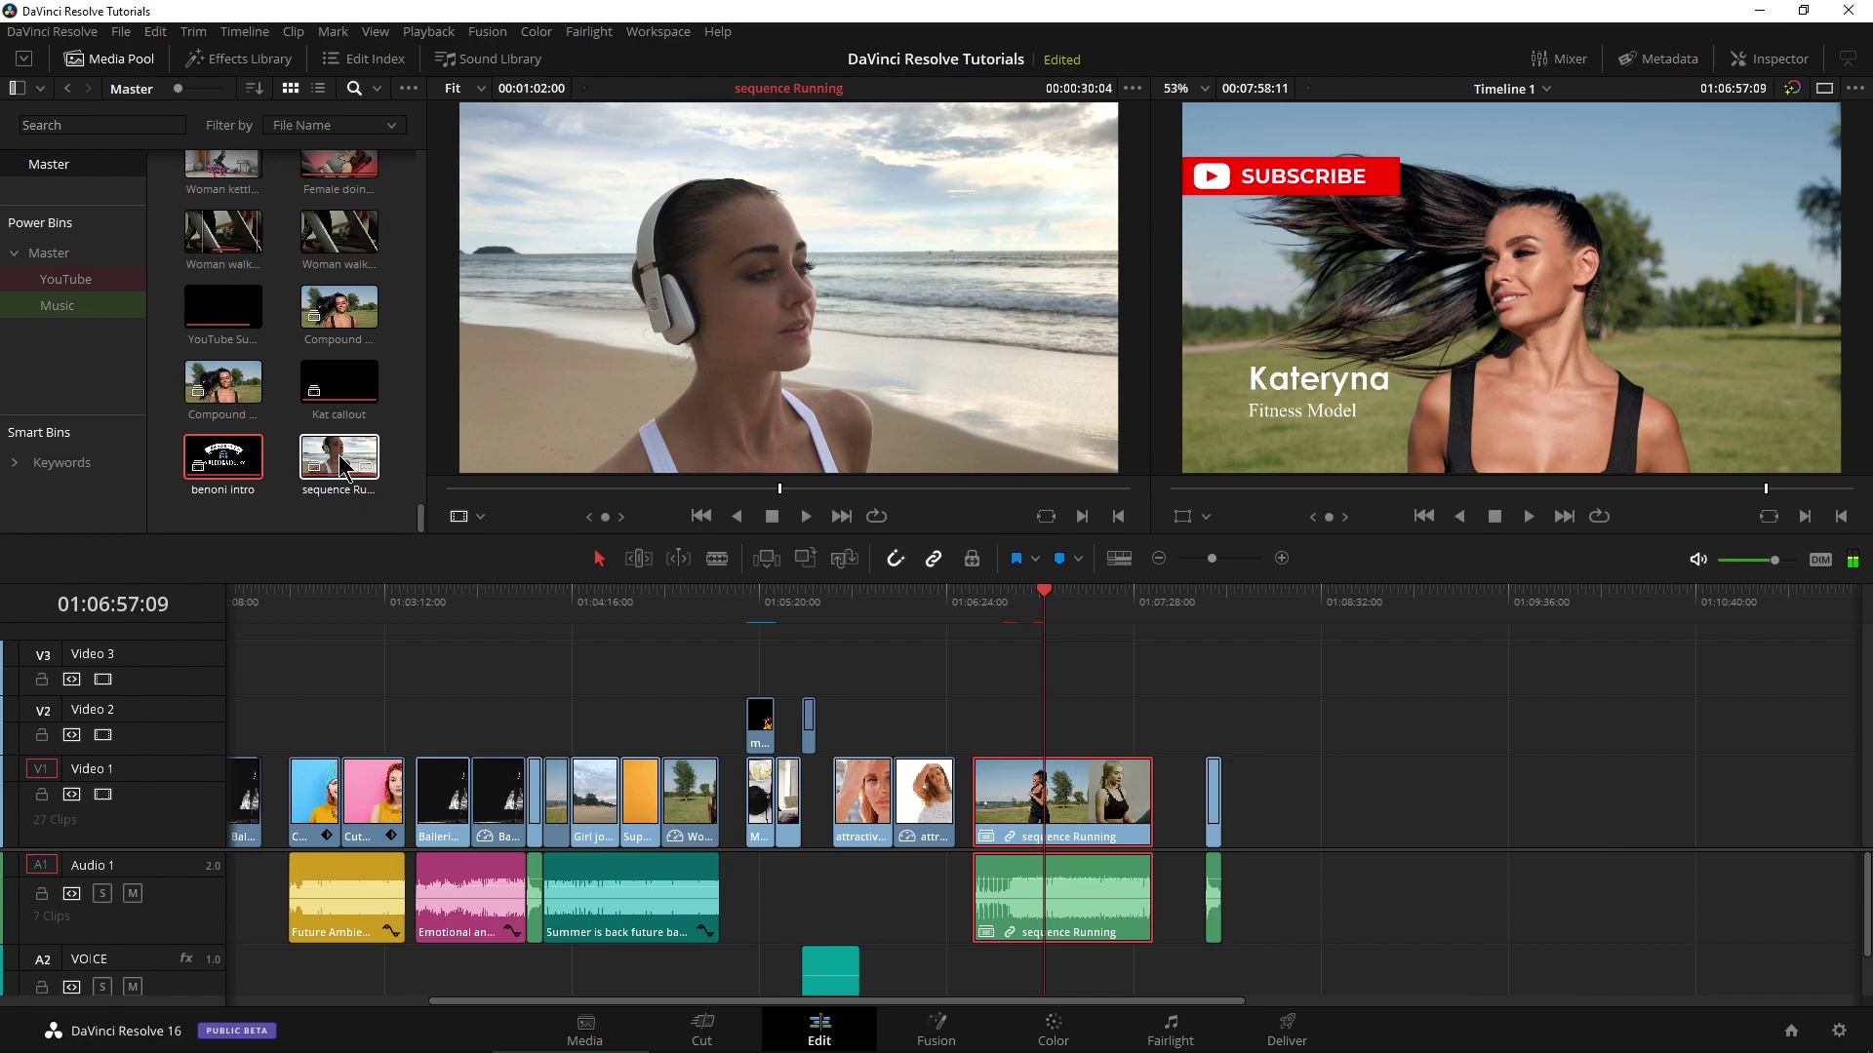
pyautogui.moveTo(341, 466); pyautogui.dragTo(1480, 869)
pyautogui.moveTo(341, 466); pyautogui.dragTo(1574, 806)
pyautogui.click(1421, 600)
pyautogui.press('space')
pyautogui.click(1643, 601)
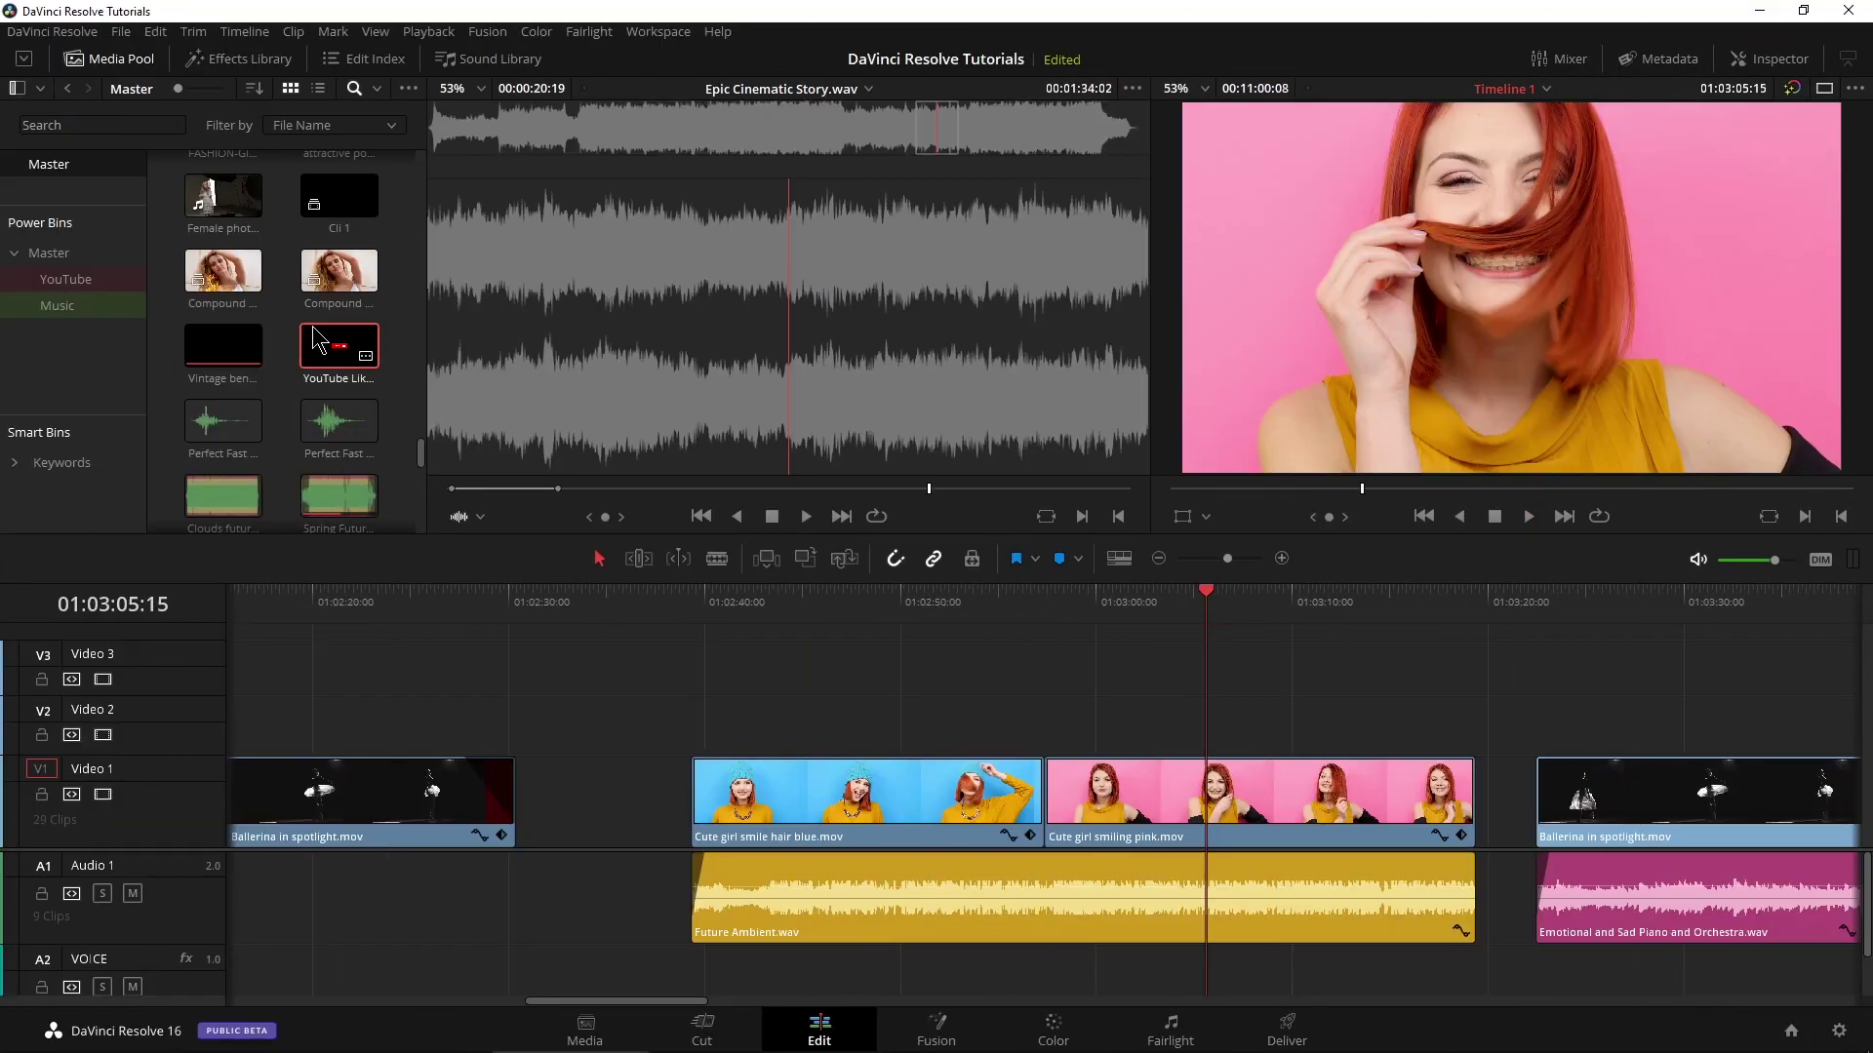
# Place the YouTube Like Button on V2 above the pink clip and shift it toward the lower left
pyautogui.moveTo(340, 346); pyautogui.dragTo(1219, 741)
pyautogui.press('space')
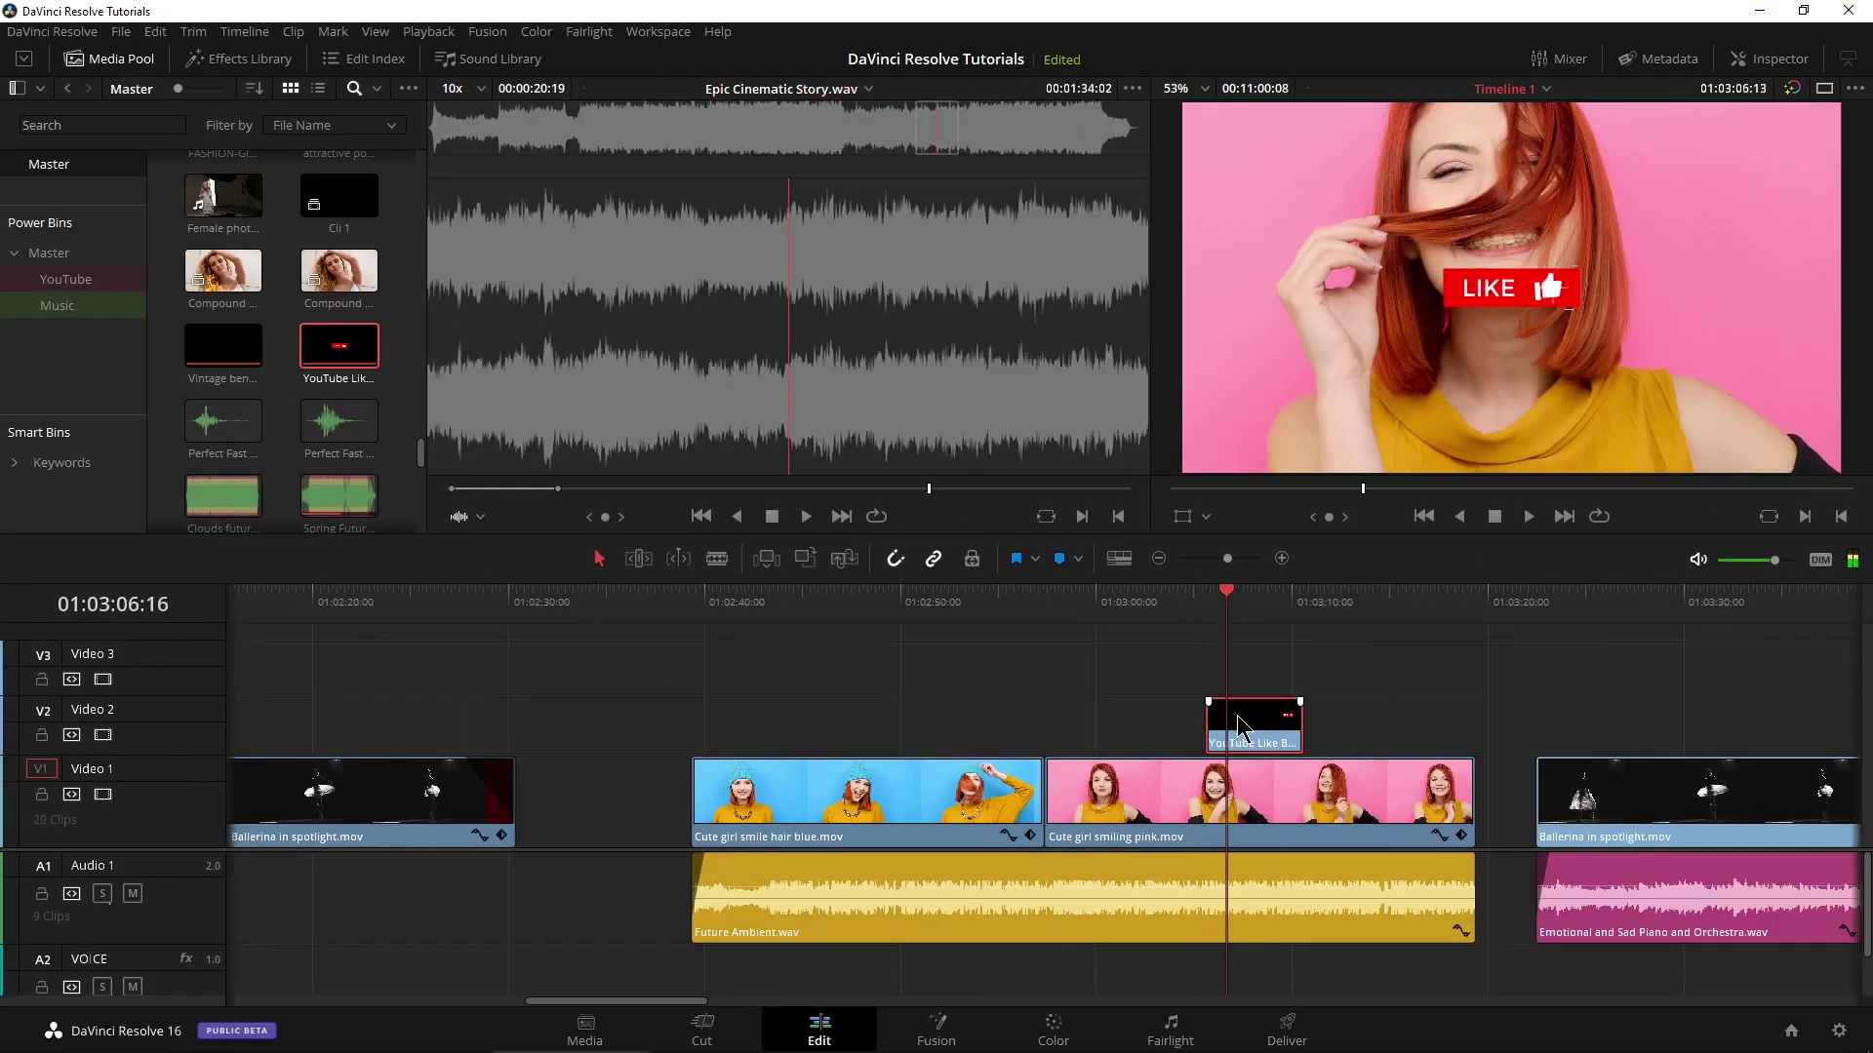
pyautogui.click(1770, 59)
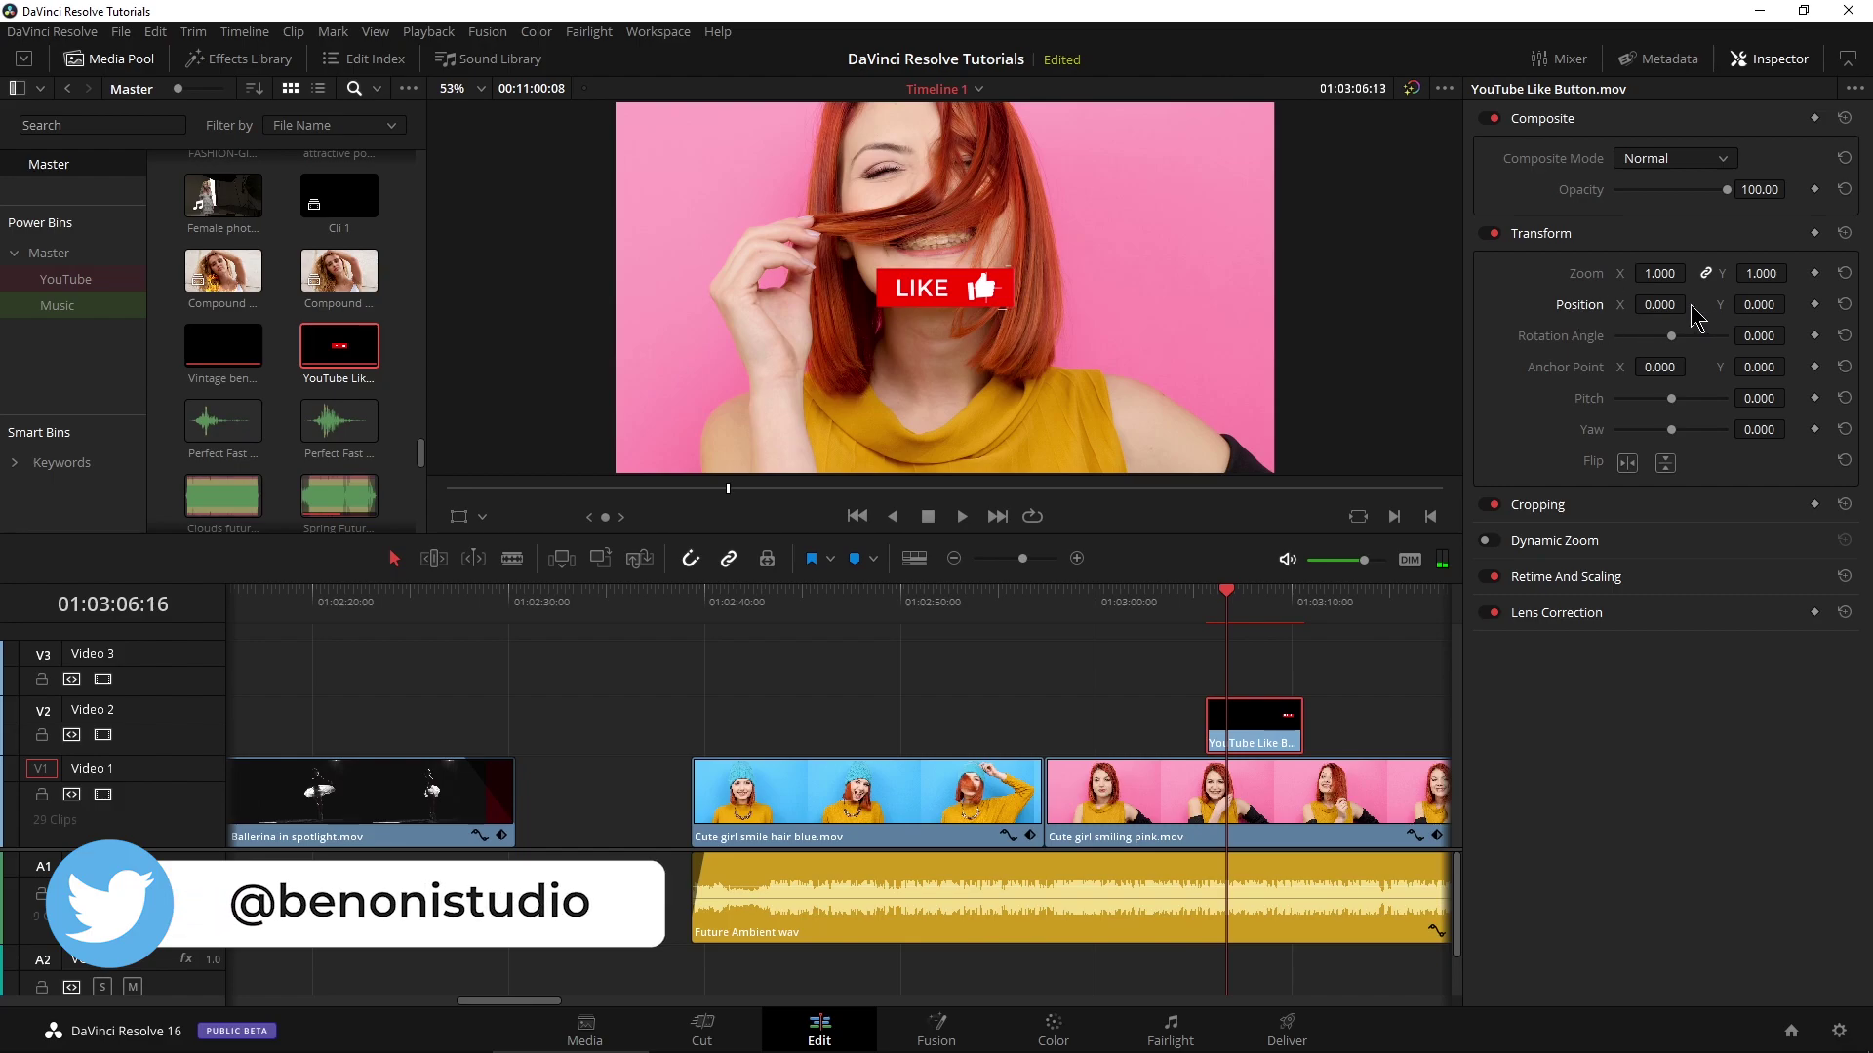
pyautogui.moveTo(1698, 304); pyautogui.dragTo(1791, 305)
pyautogui.click(1770, 59)
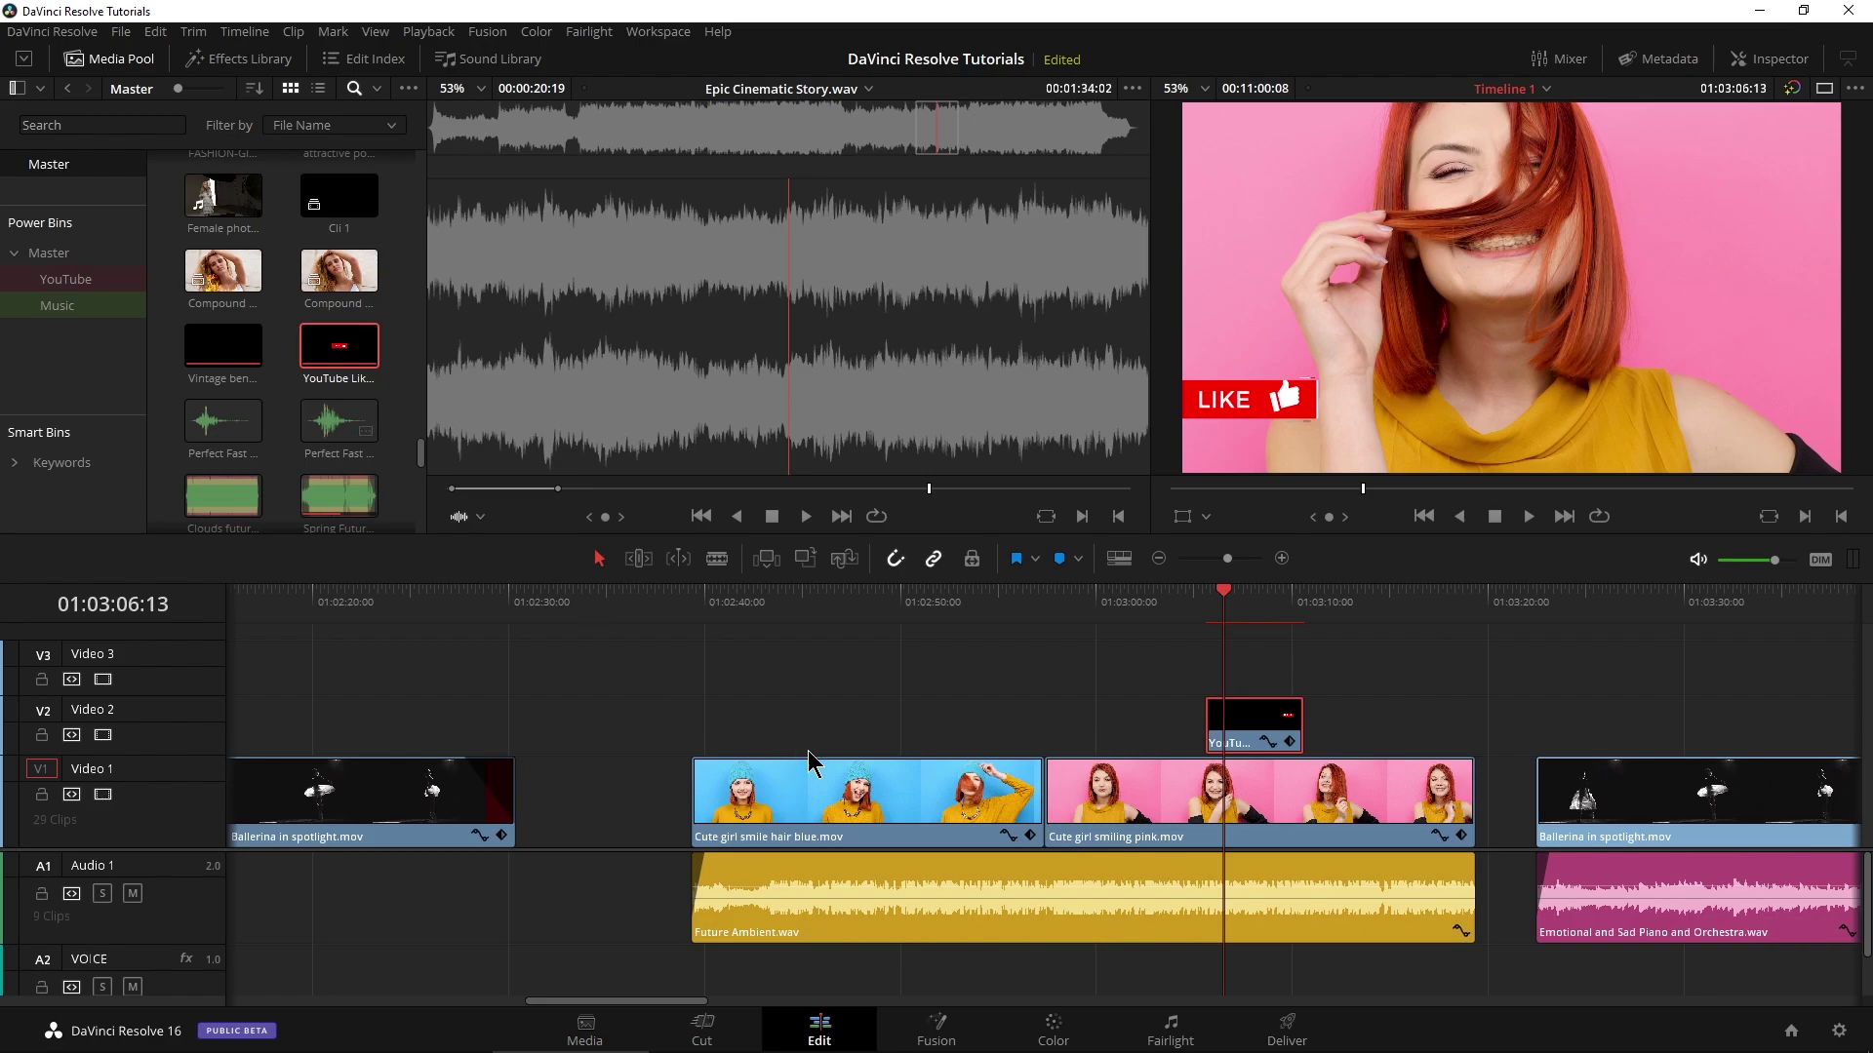
# Add the Perfect Fast Woosh under the LIKE graphic, mute Audio 1, and align the woosh
pyautogui.hscroll(3, 1265, 889)
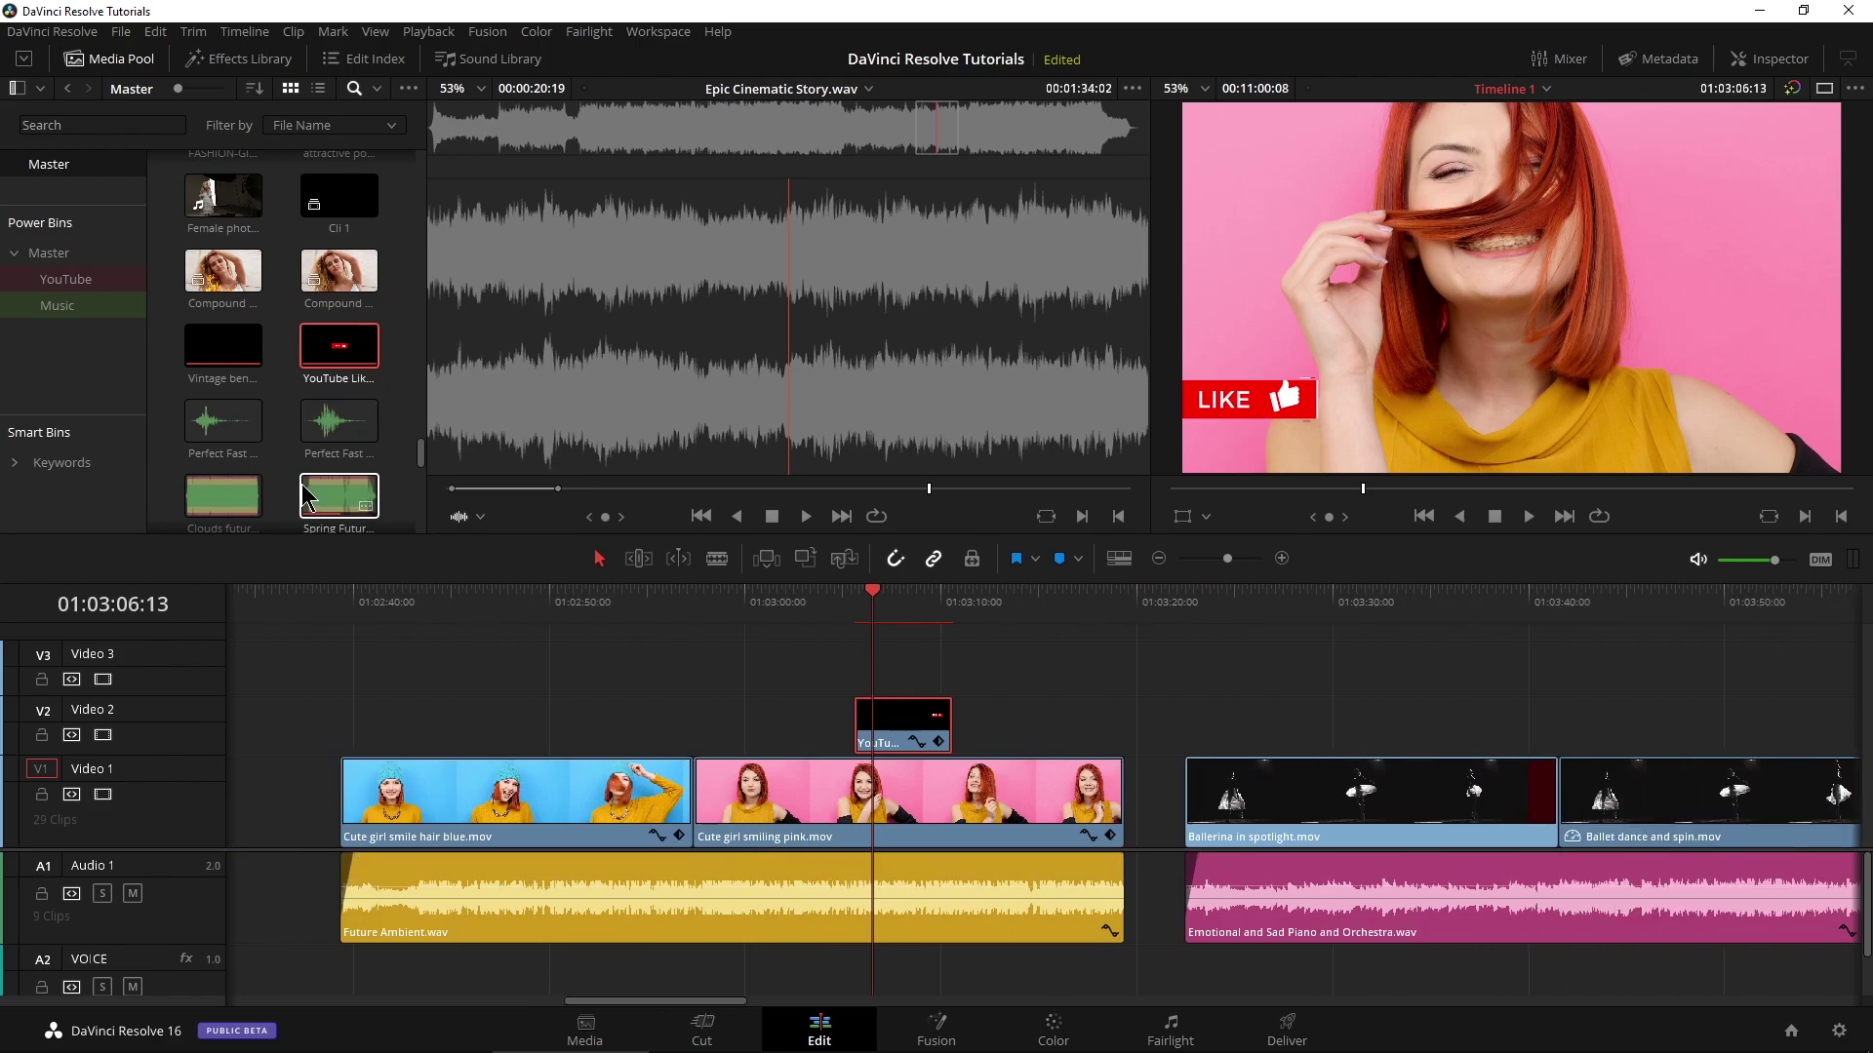
pyautogui.click(314, 429)
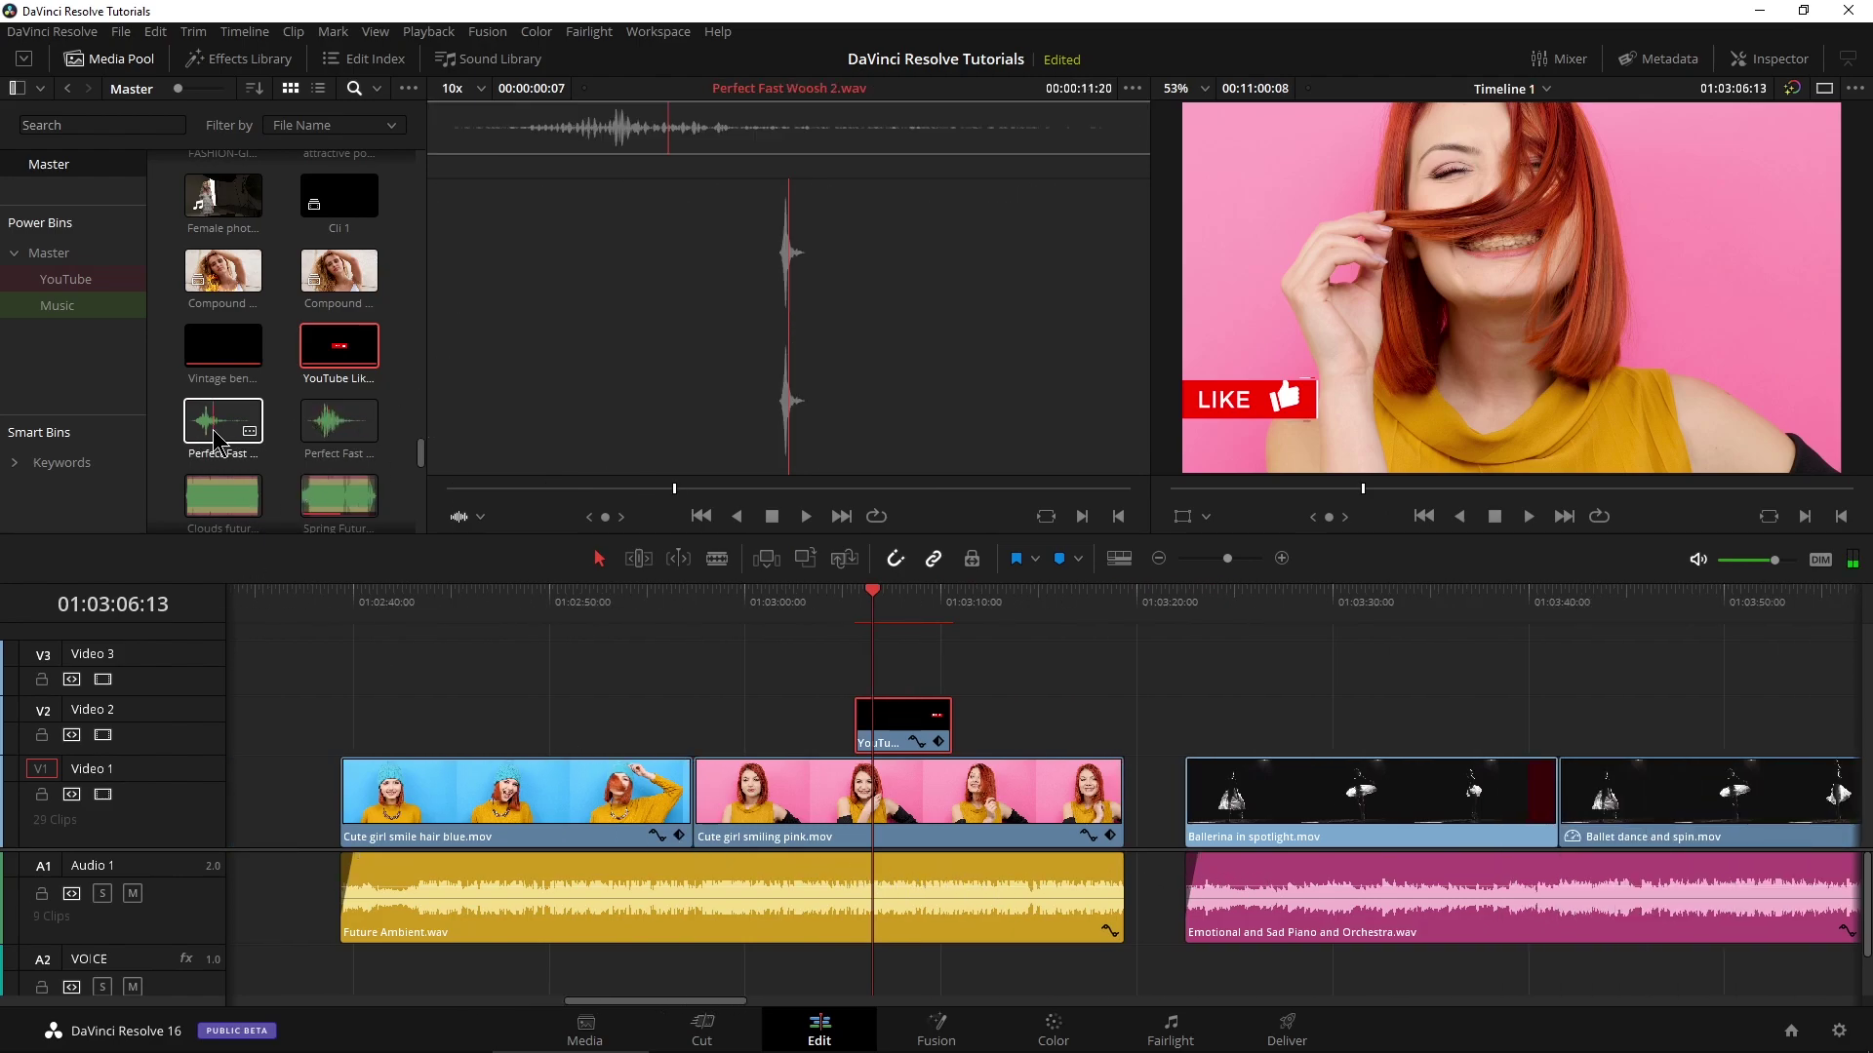
pyautogui.moveTo(222, 421); pyautogui.dragTo(875, 970)
pyautogui.click(132, 894)
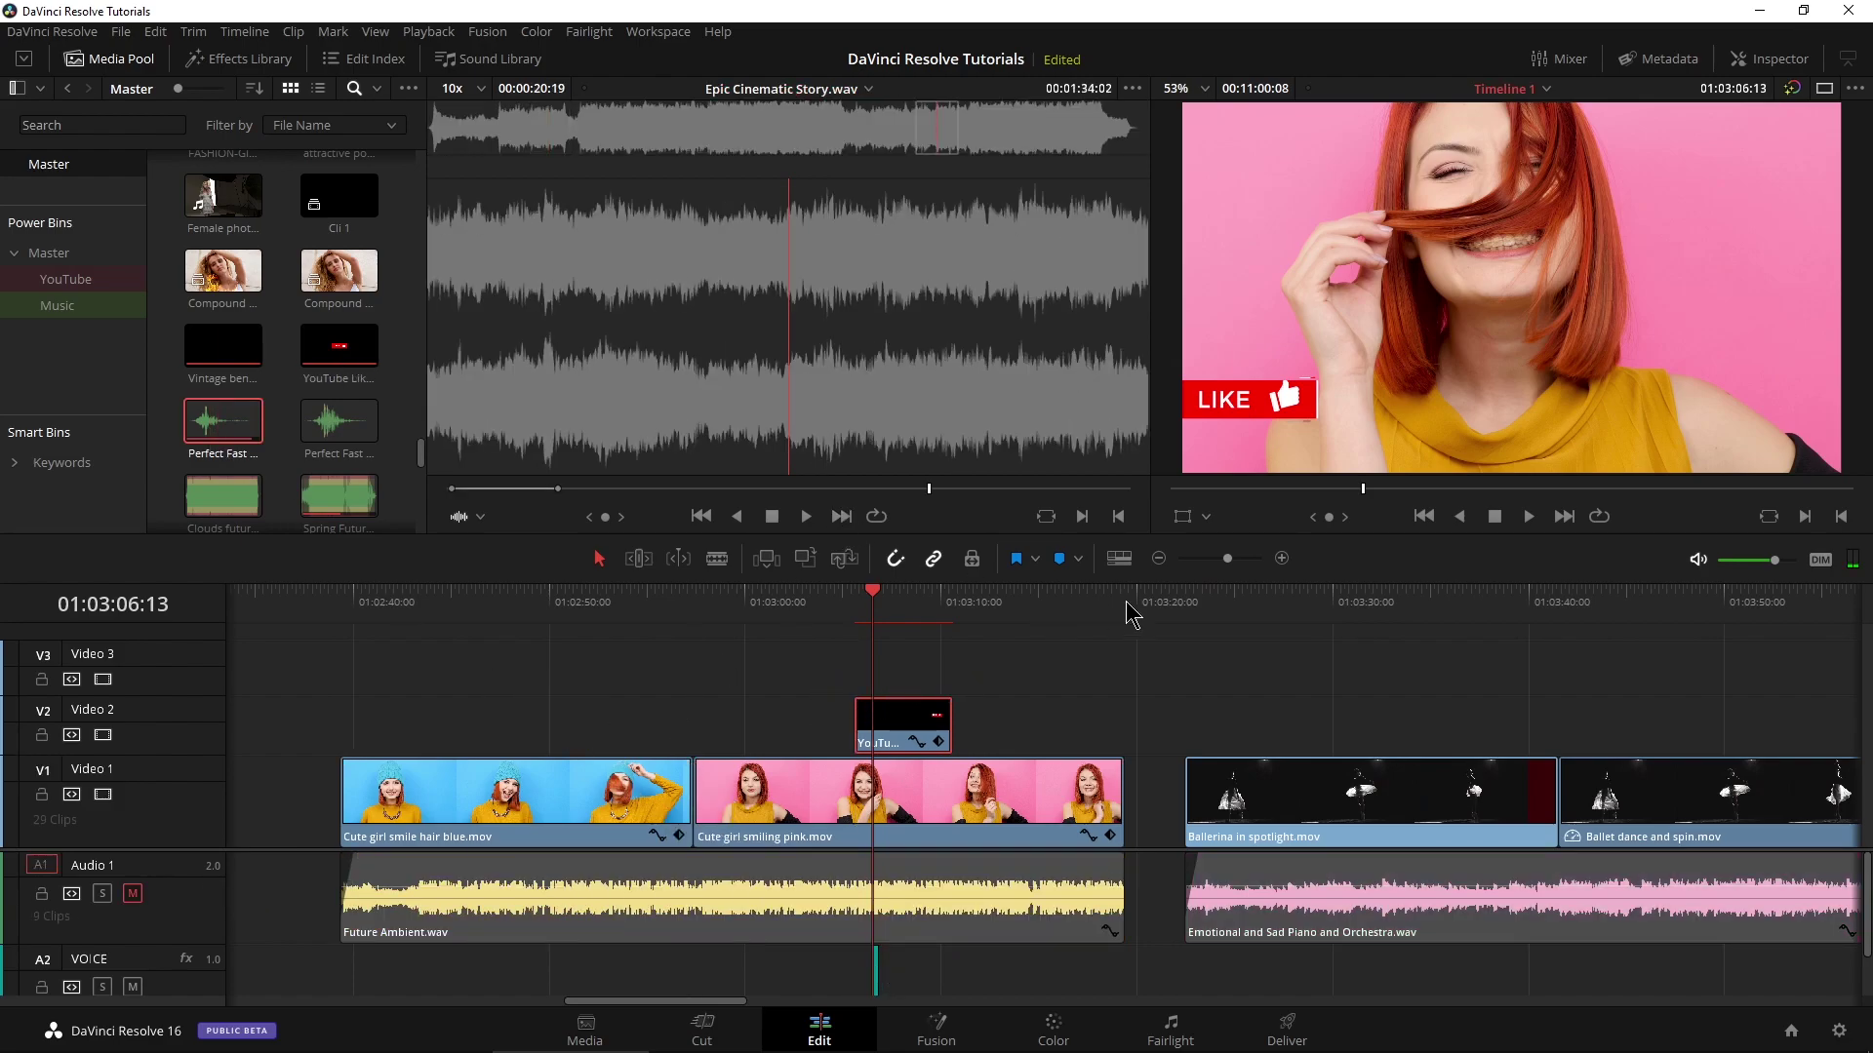
pyautogui.moveTo(1227, 559); pyautogui.dragTo(1238, 561)
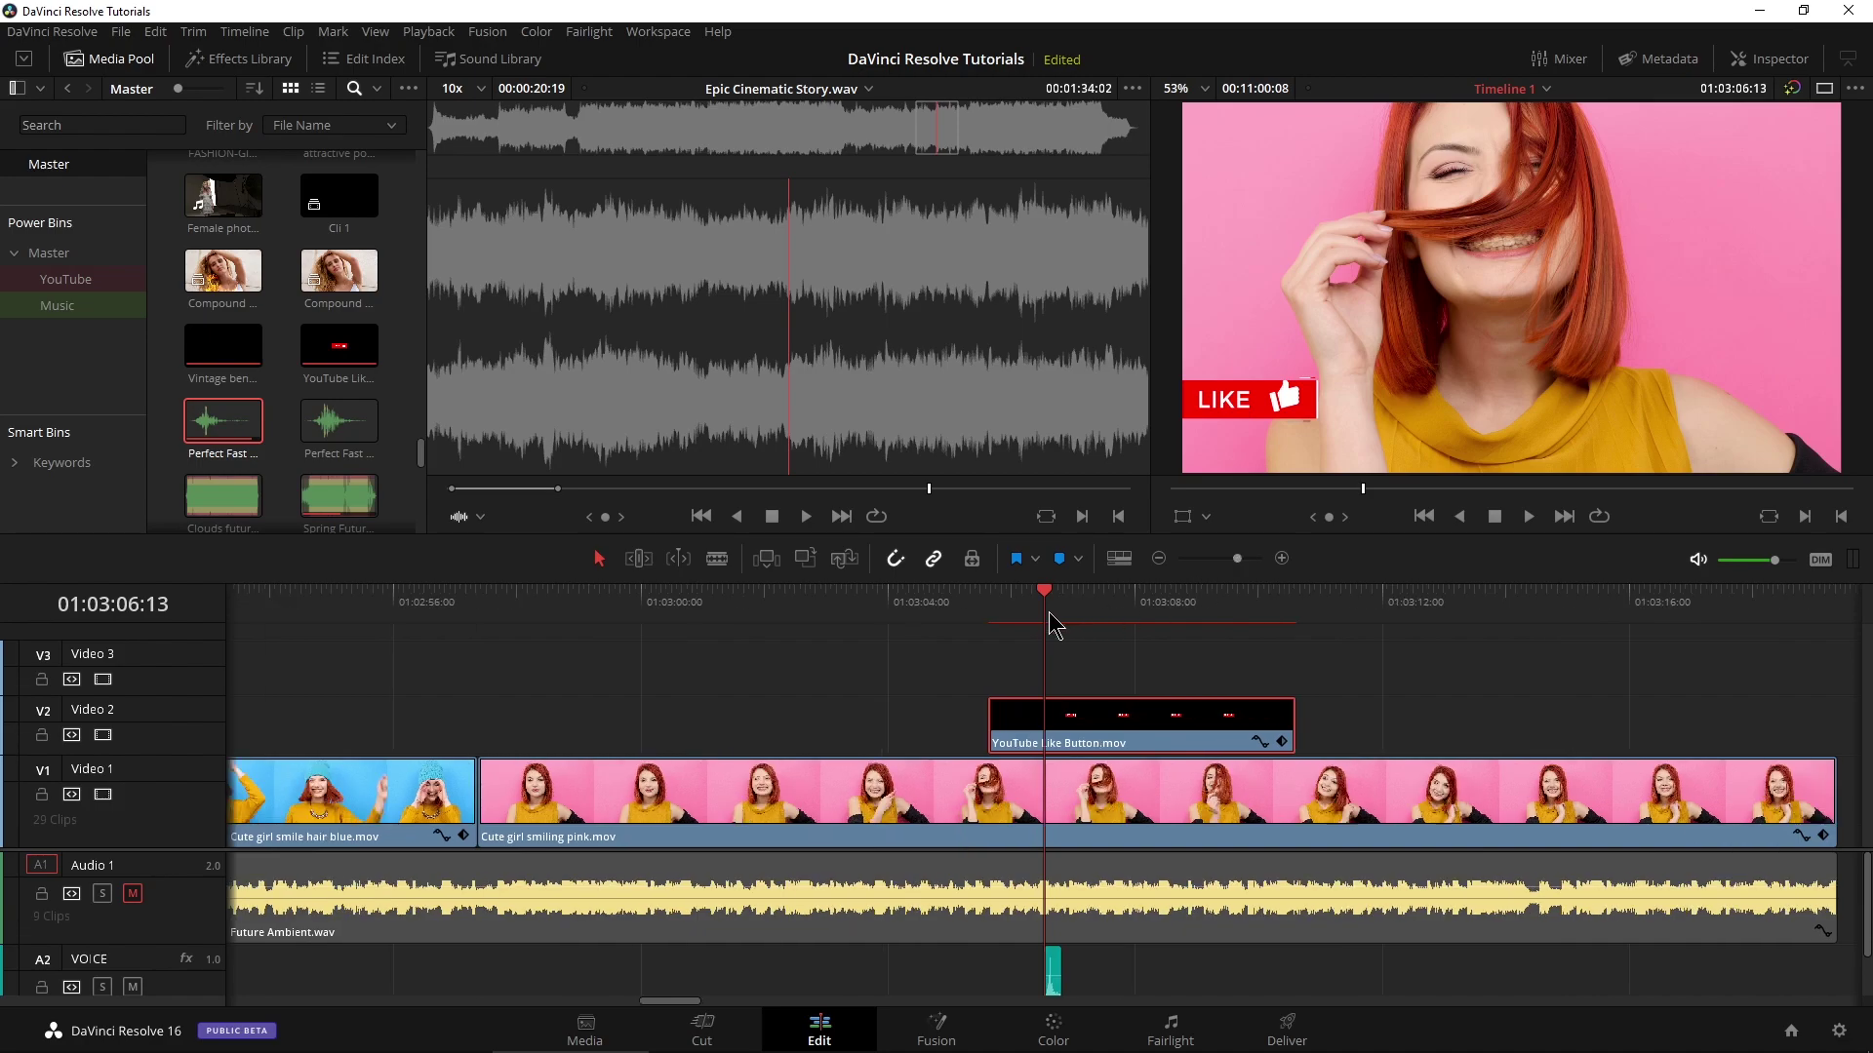
pyautogui.moveTo(1049, 597); pyautogui.dragTo(1001, 602)
pyautogui.press('space')
pyautogui.press('space')
pyautogui.moveTo(1053, 980); pyautogui.dragTo(1029, 975)
pyautogui.press('space')
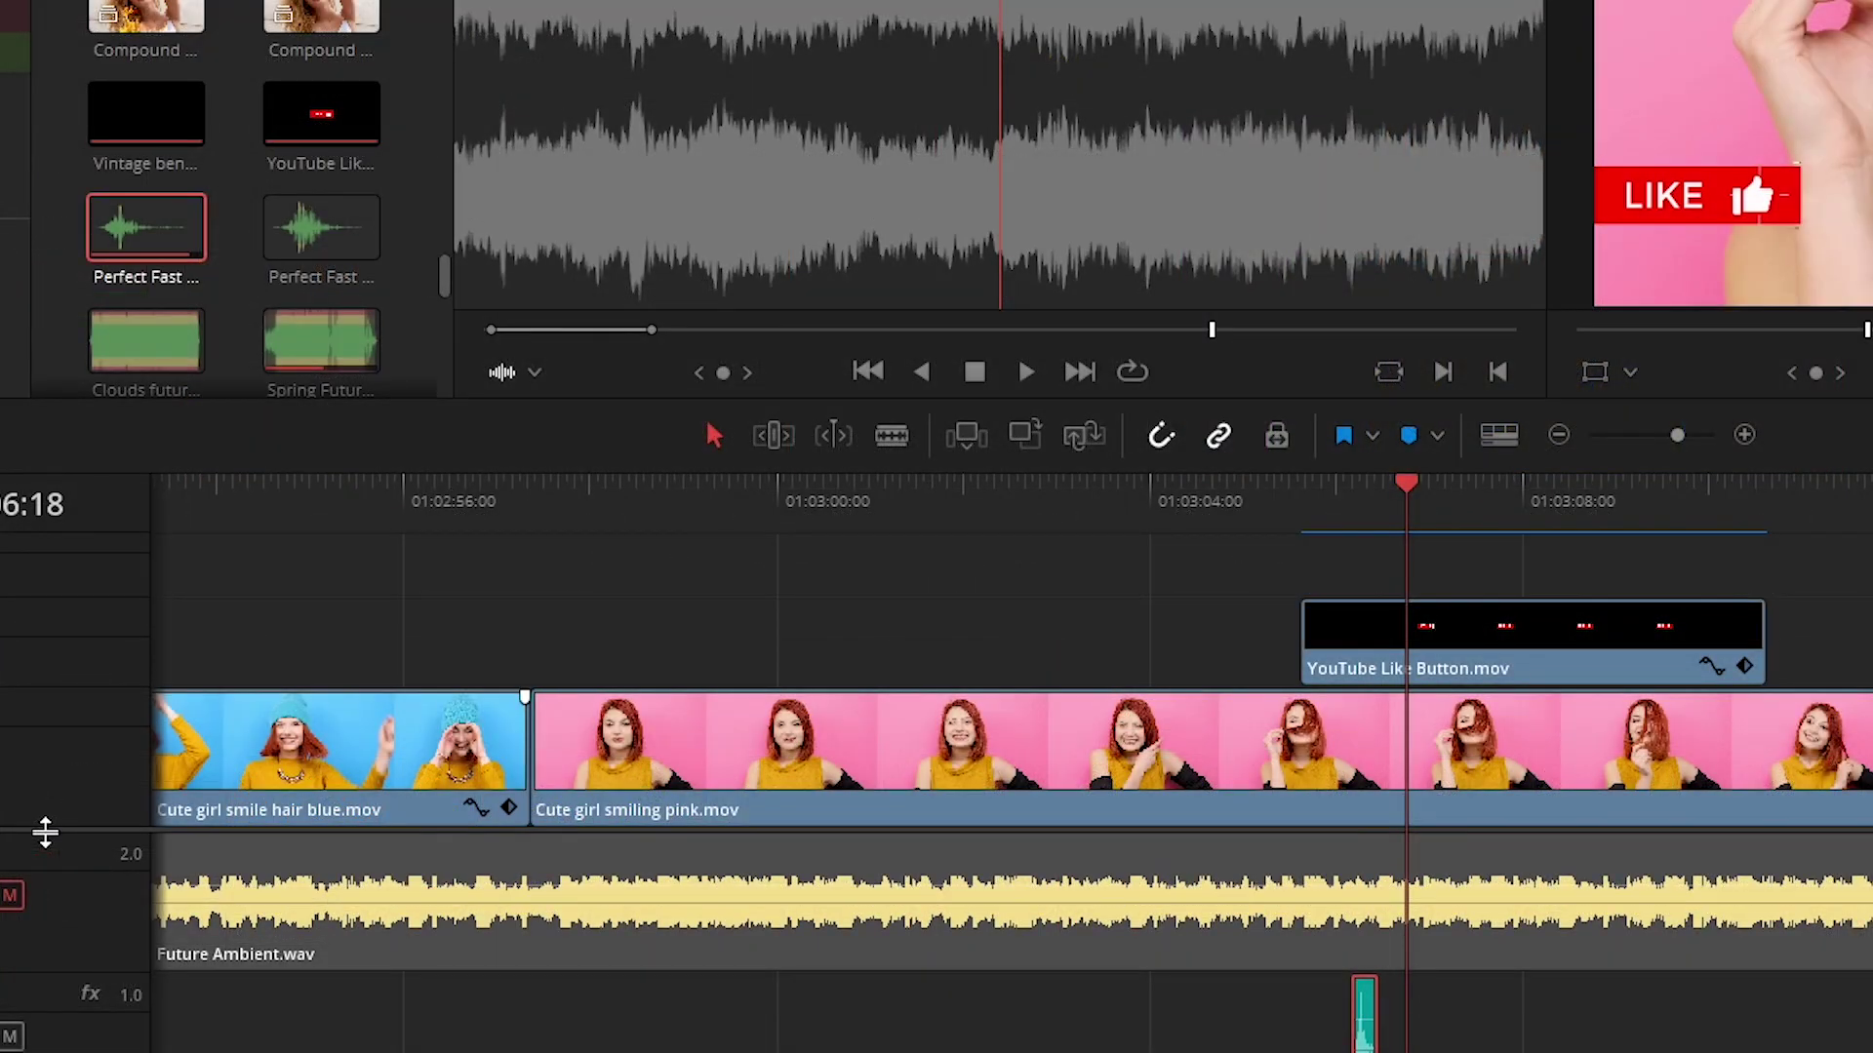
# Enlarge the timeline tracks and delete the woosh clip from the VOICE track
pyautogui.moveTo(46, 832); pyautogui.dragTo(46, 733)
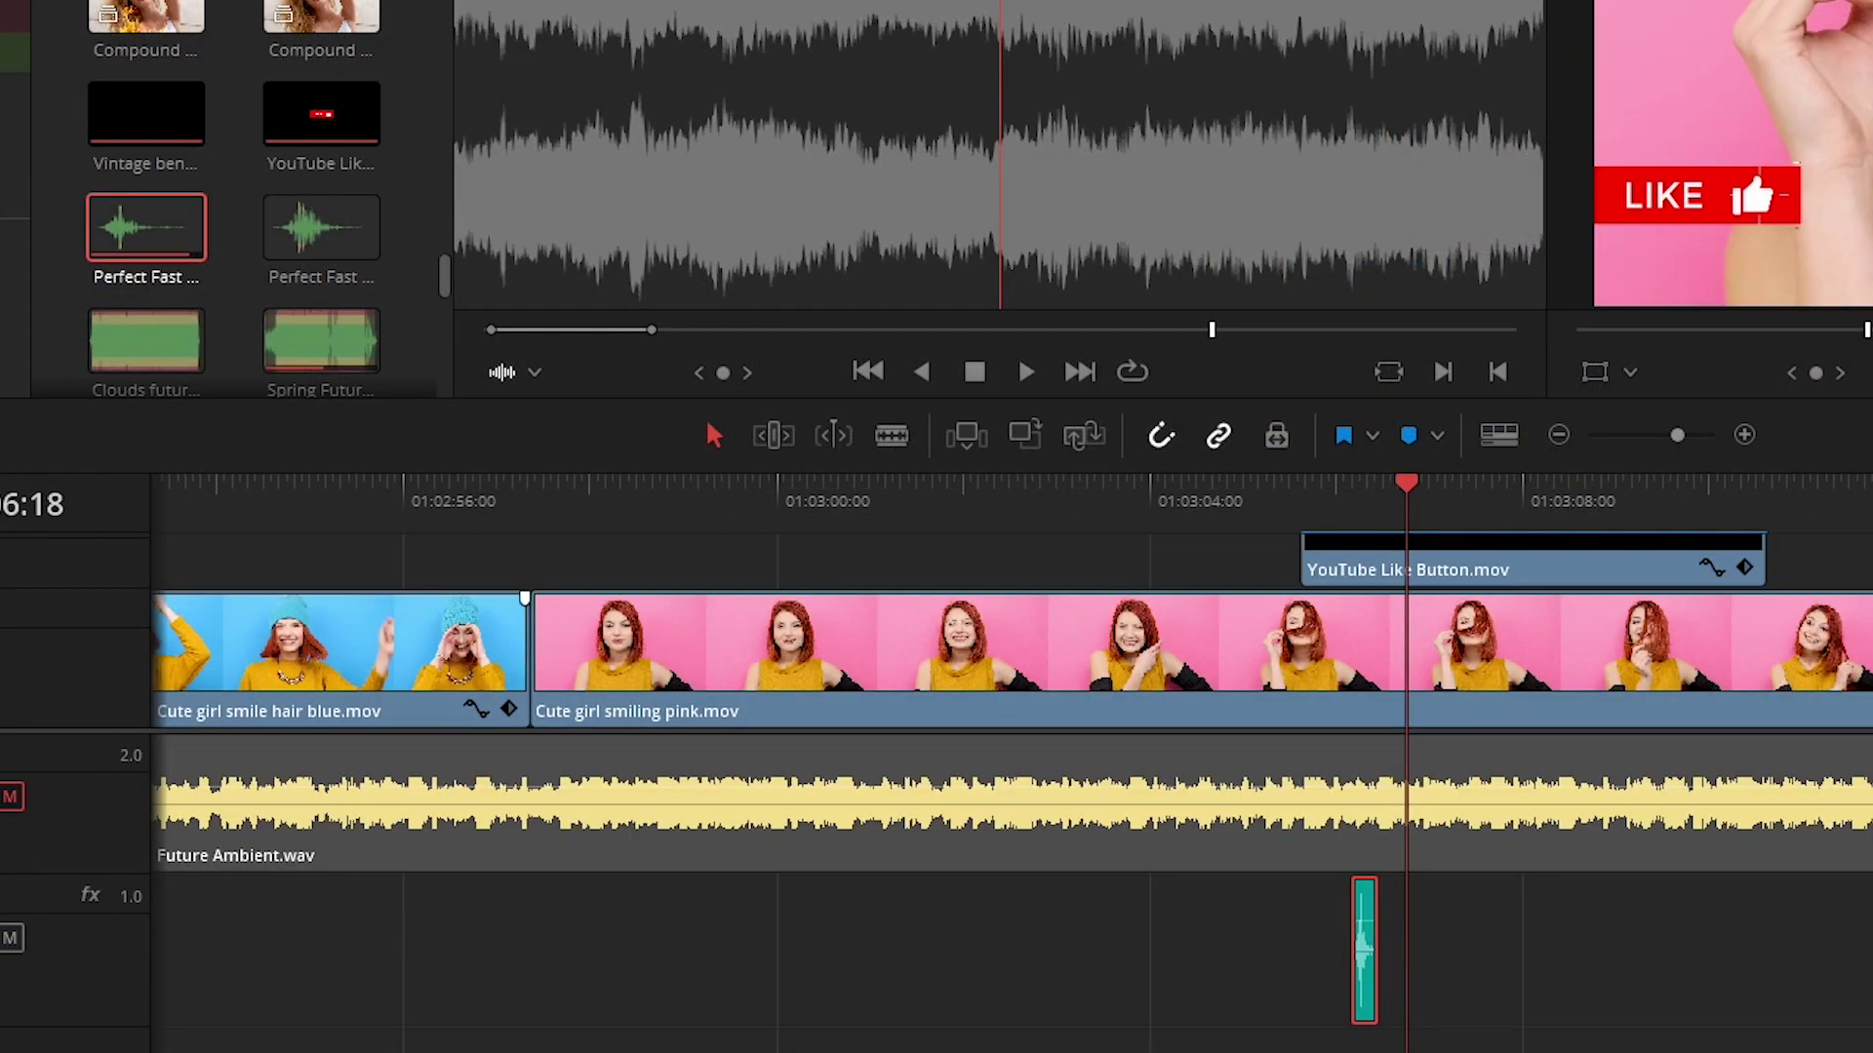
pyautogui.moveTo(1369, 1005)
pyautogui.press('Delete')
pyautogui.scroll(-5, 329, 314)
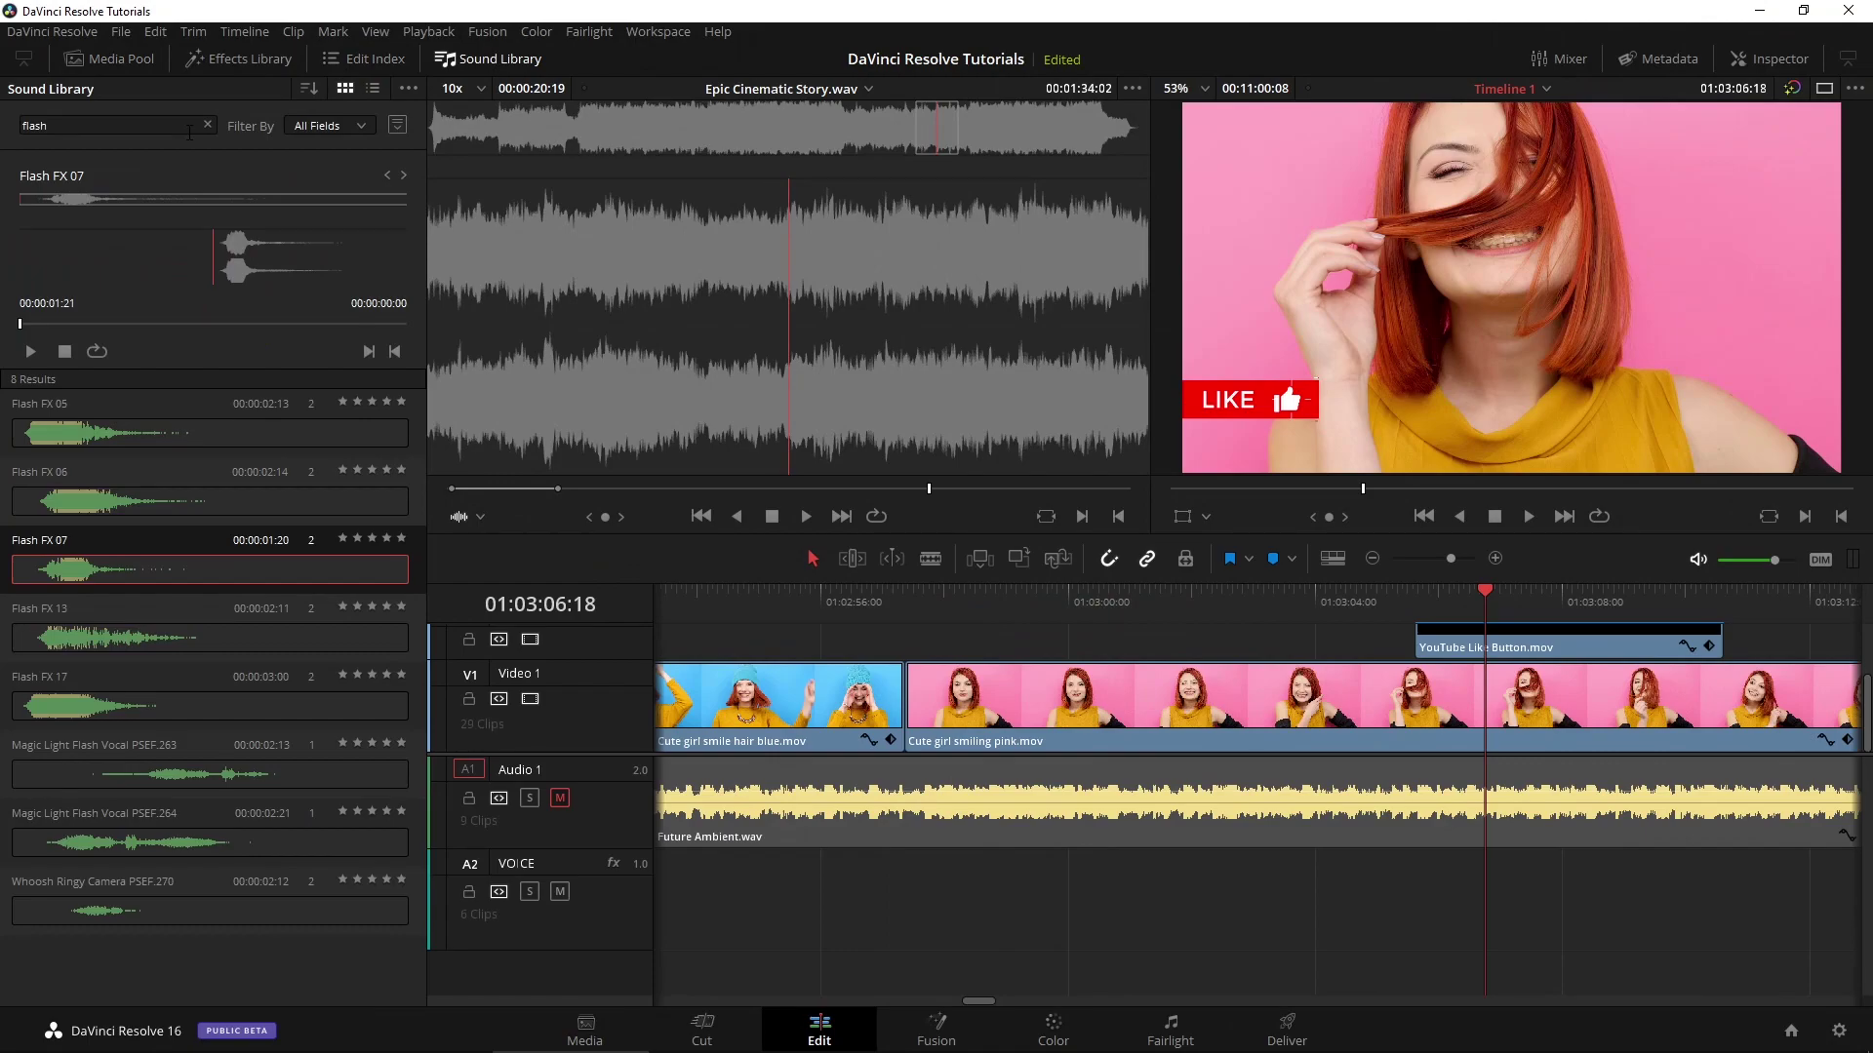
# Put Flash FX 07 on the VOICE track under the Like button at about -7.89 dB
pyautogui.click(73, 571)
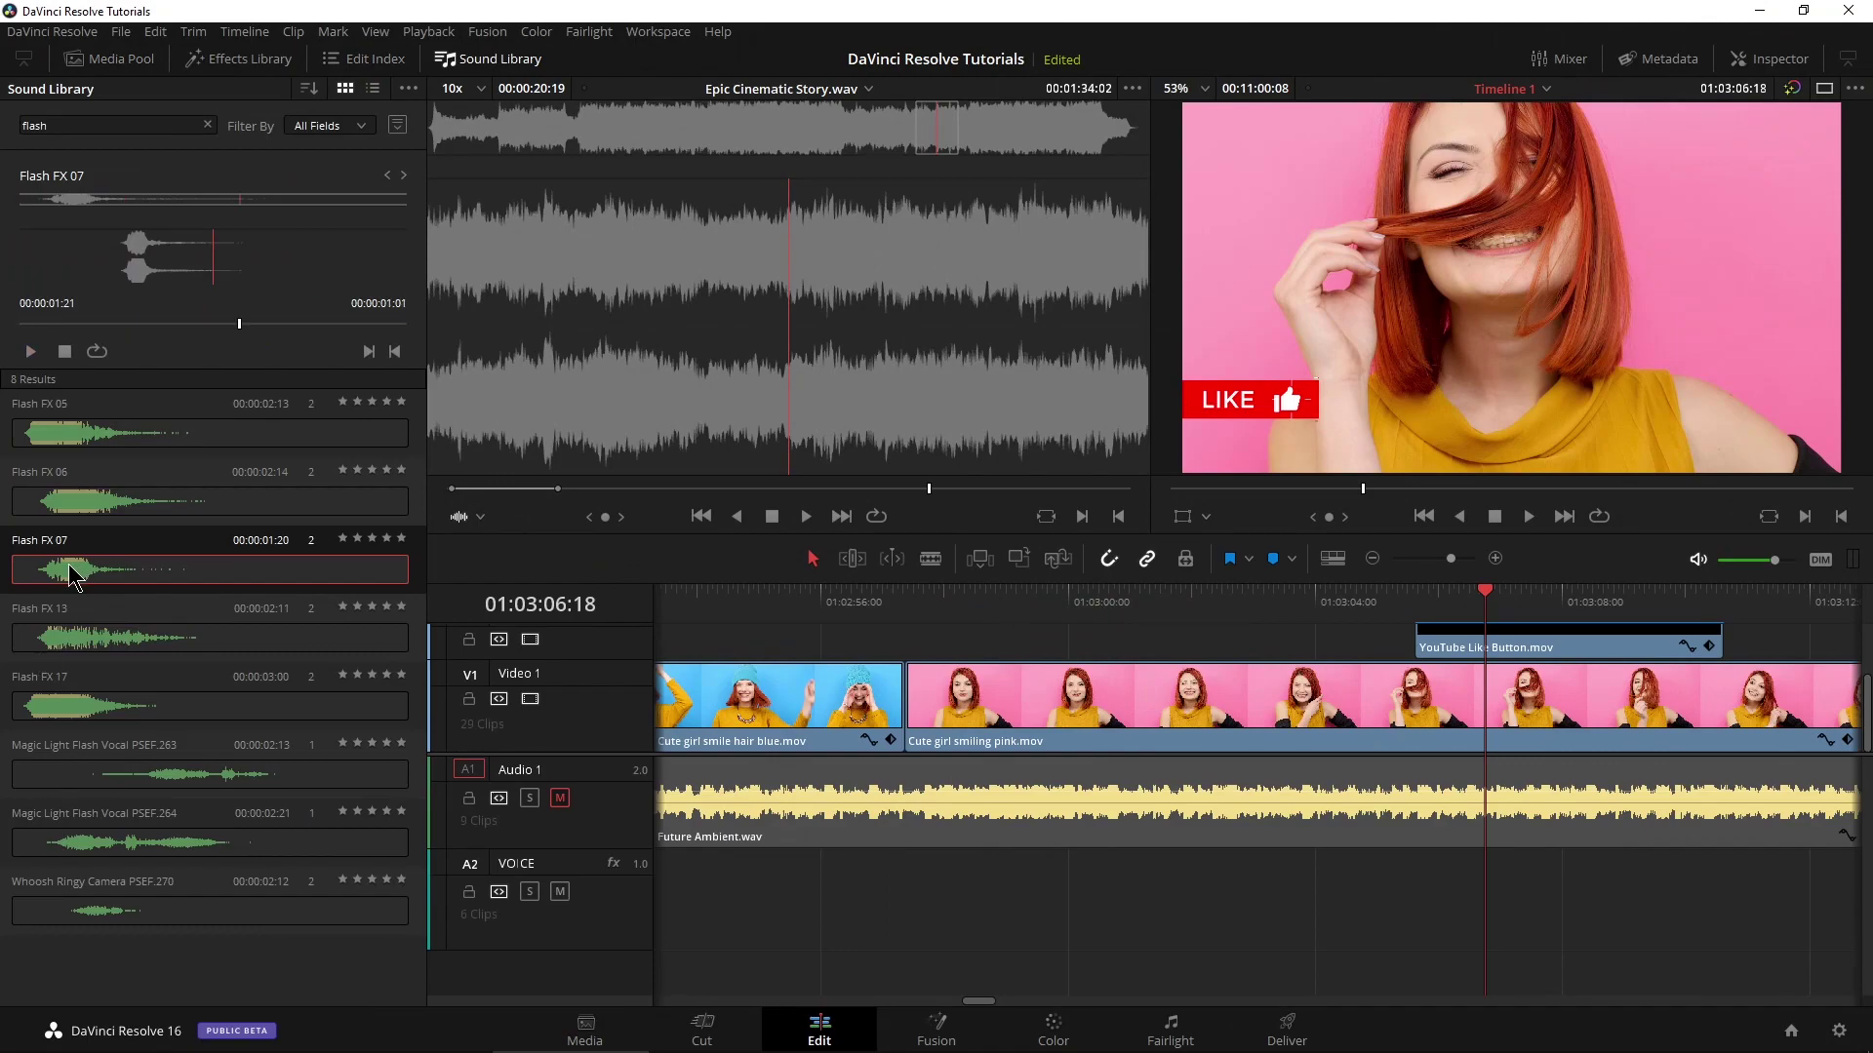
pyautogui.moveTo(68, 580); pyautogui.dragTo(1473, 892)
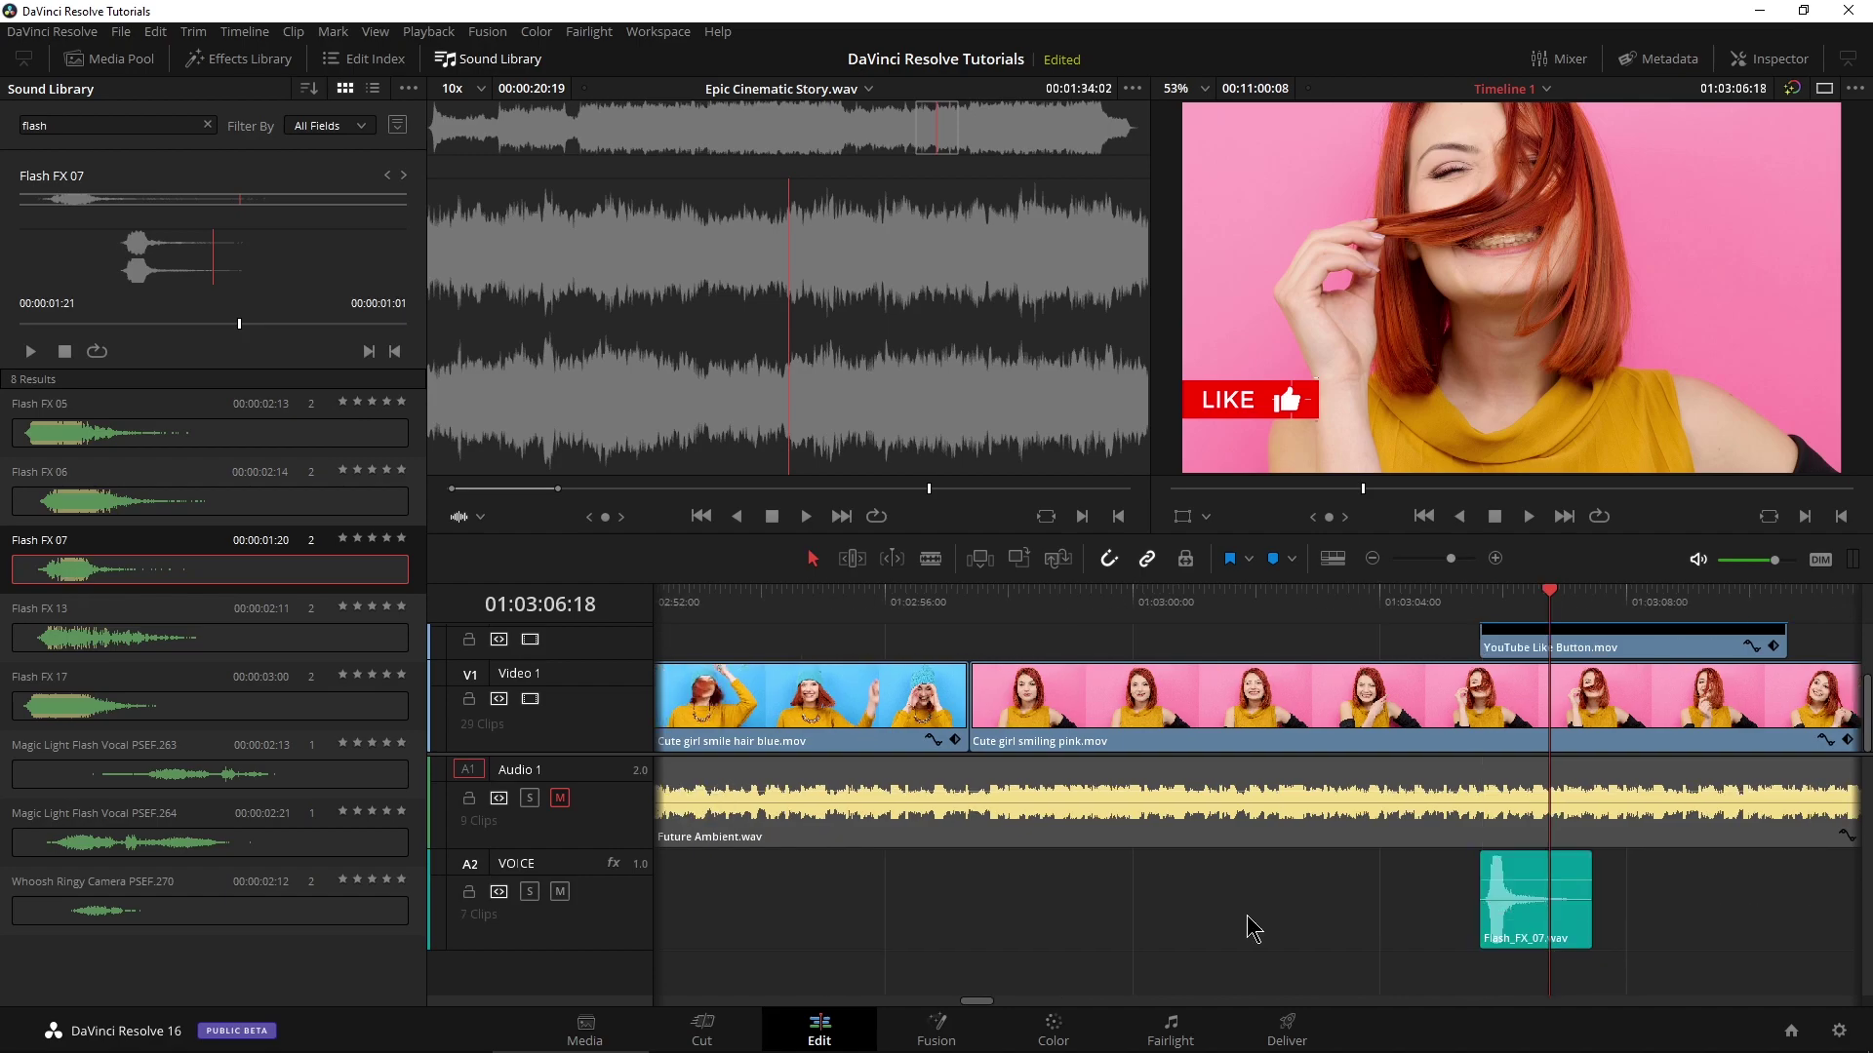
pyautogui.hscroll(5, 1019, 902)
pyautogui.moveTo(1017, 881); pyautogui.dragTo(1018, 891)
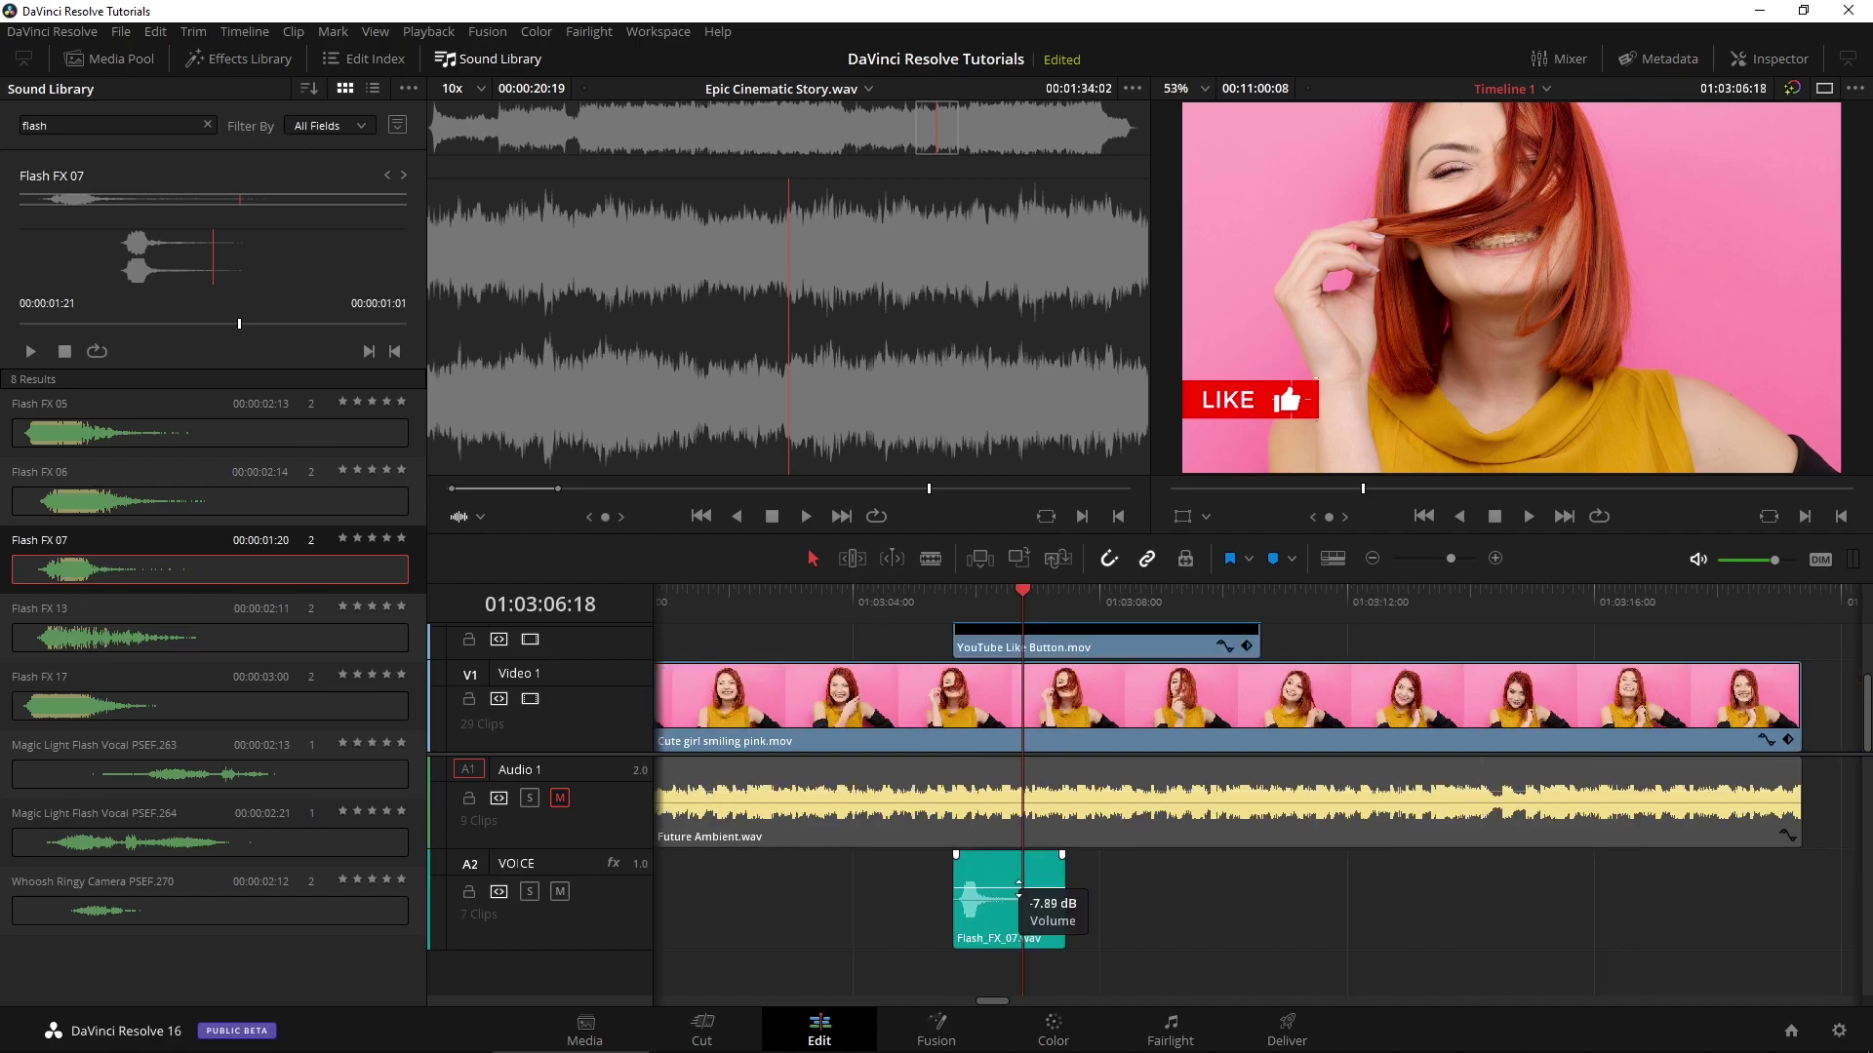
# Unmute Audio 1 and replay the Like button section with the music
pyautogui.click(945, 613)
pyautogui.press('space')
pyautogui.press('space')
pyautogui.click(559, 798)
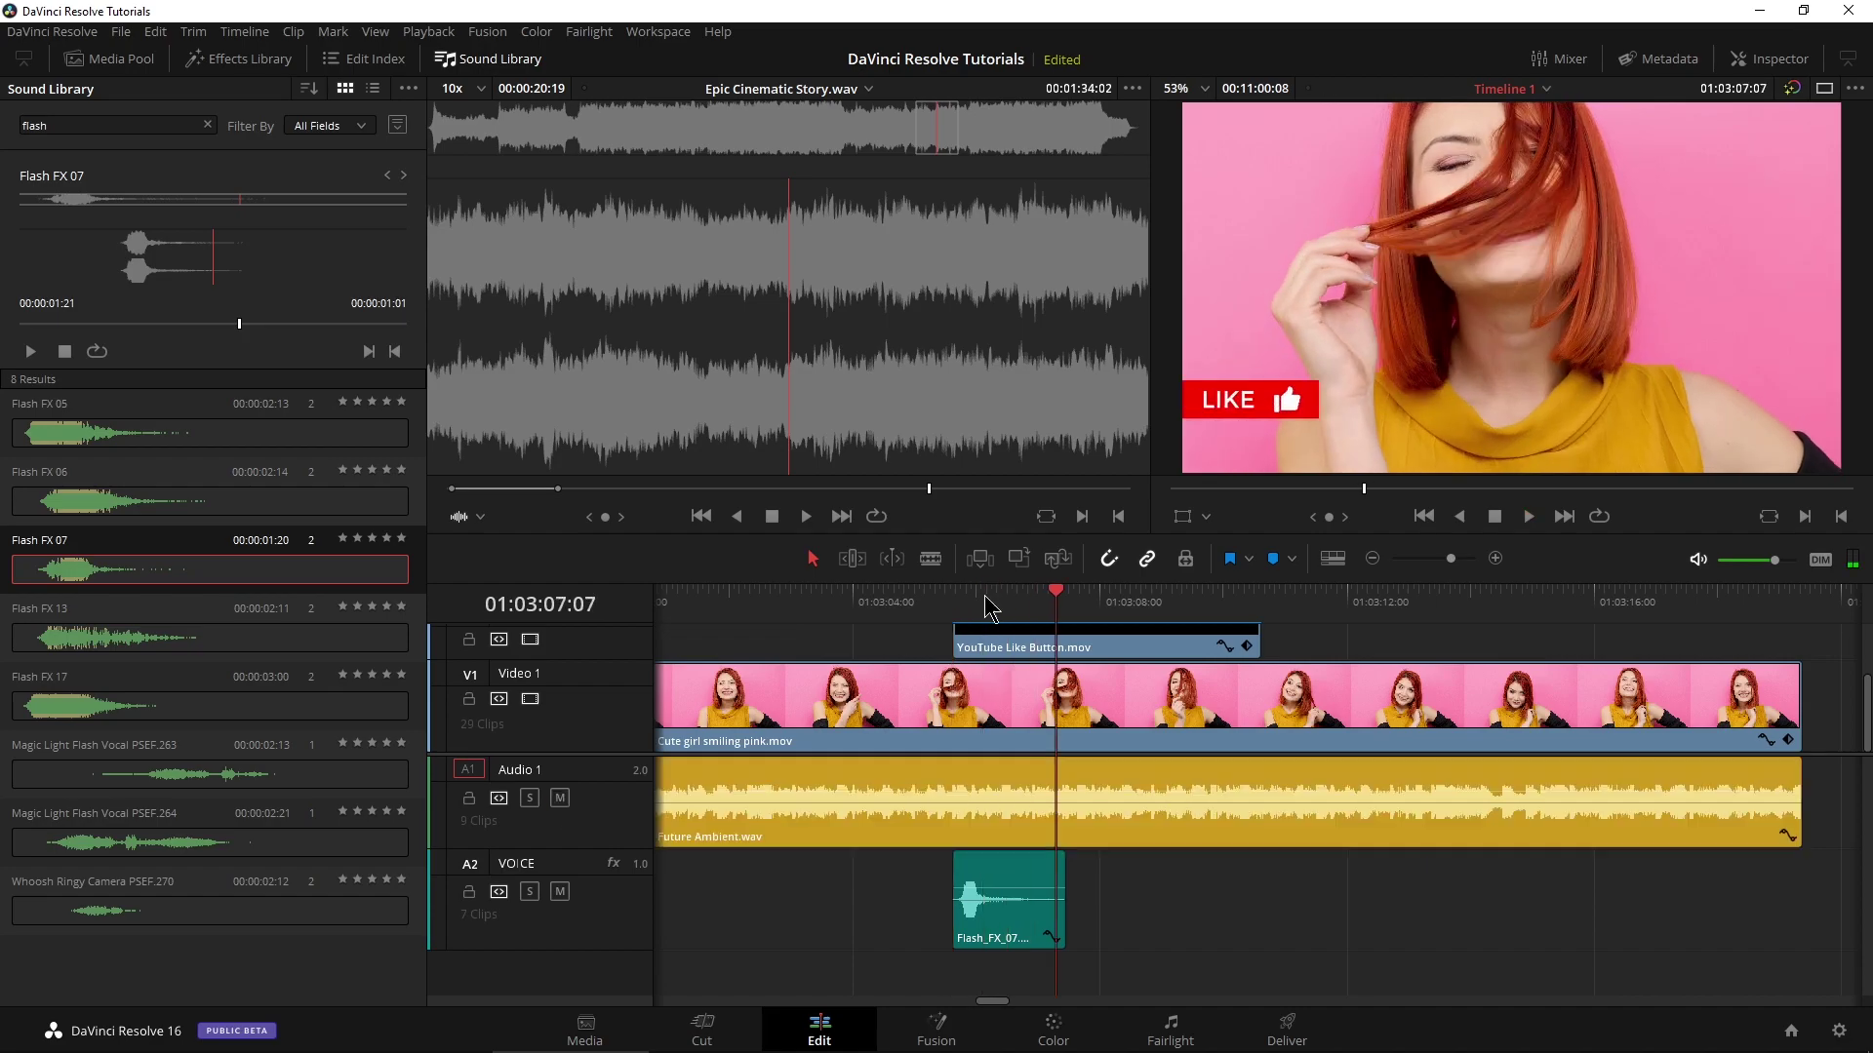
pyautogui.click(952, 610)
pyautogui.press('space')
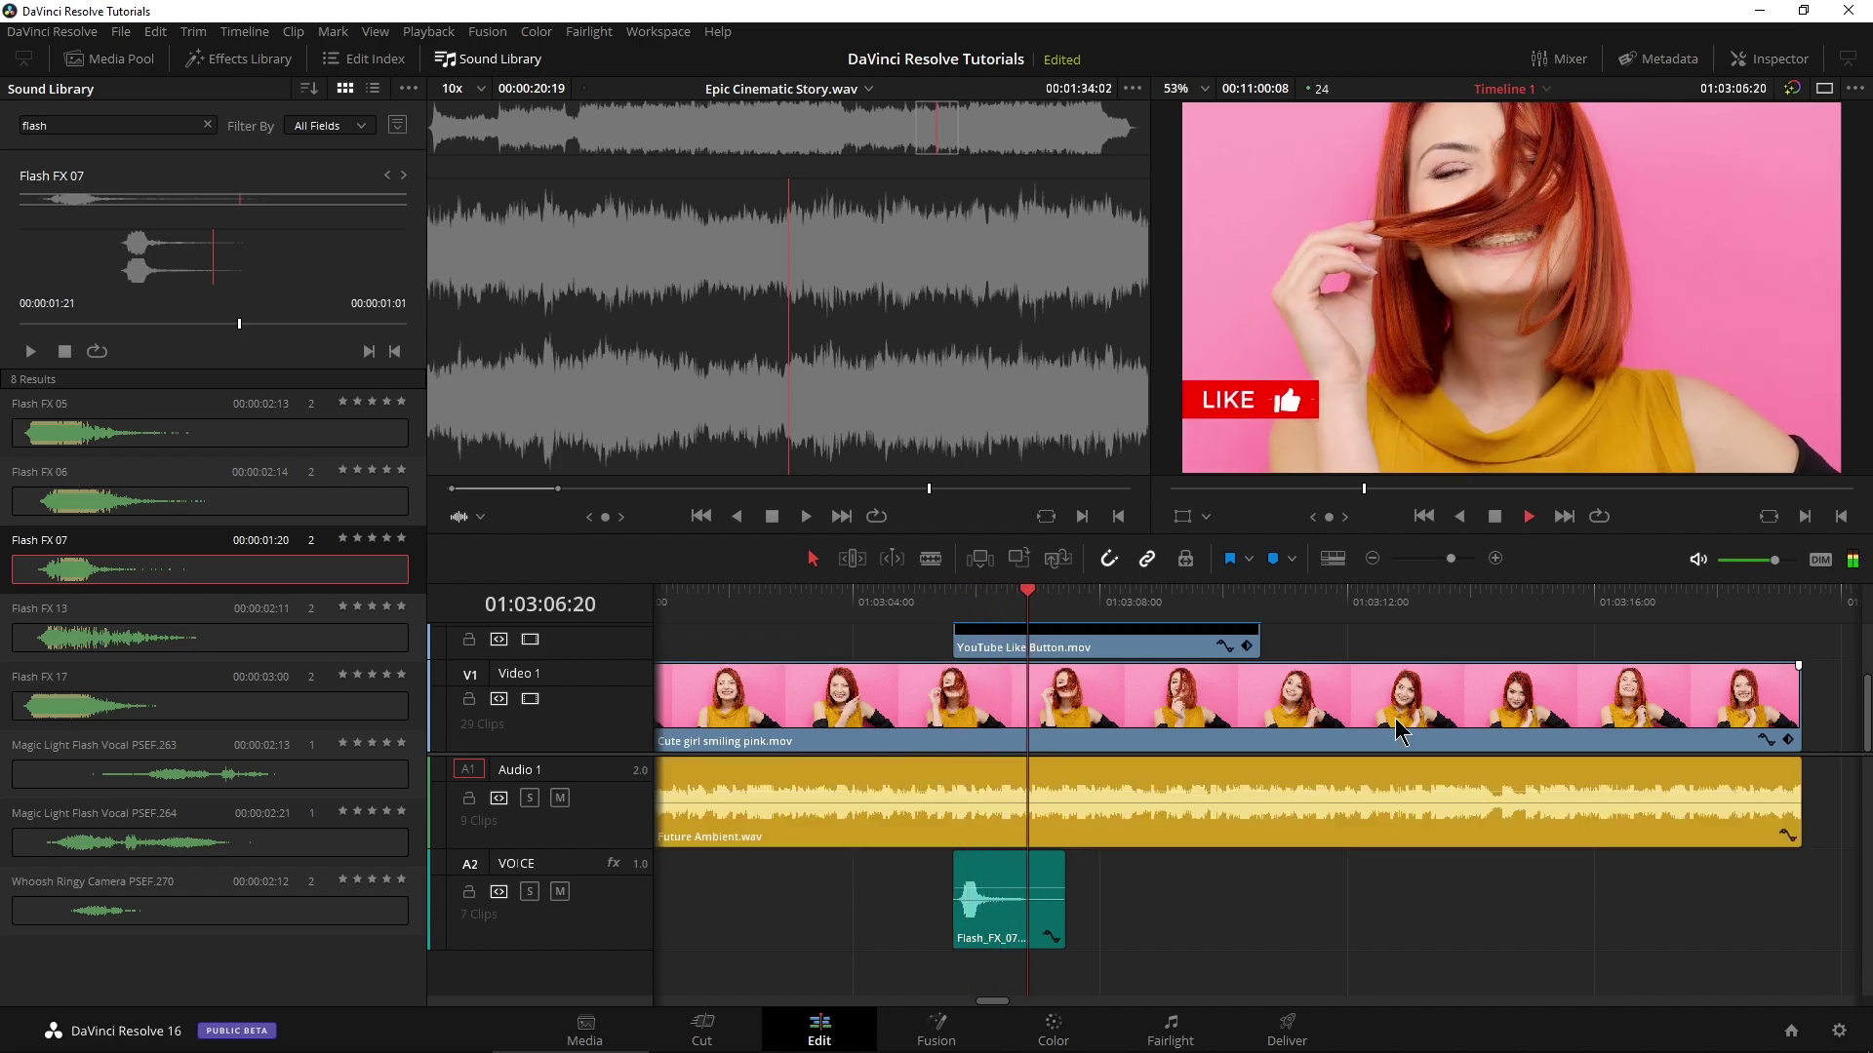
pyautogui.press('space')
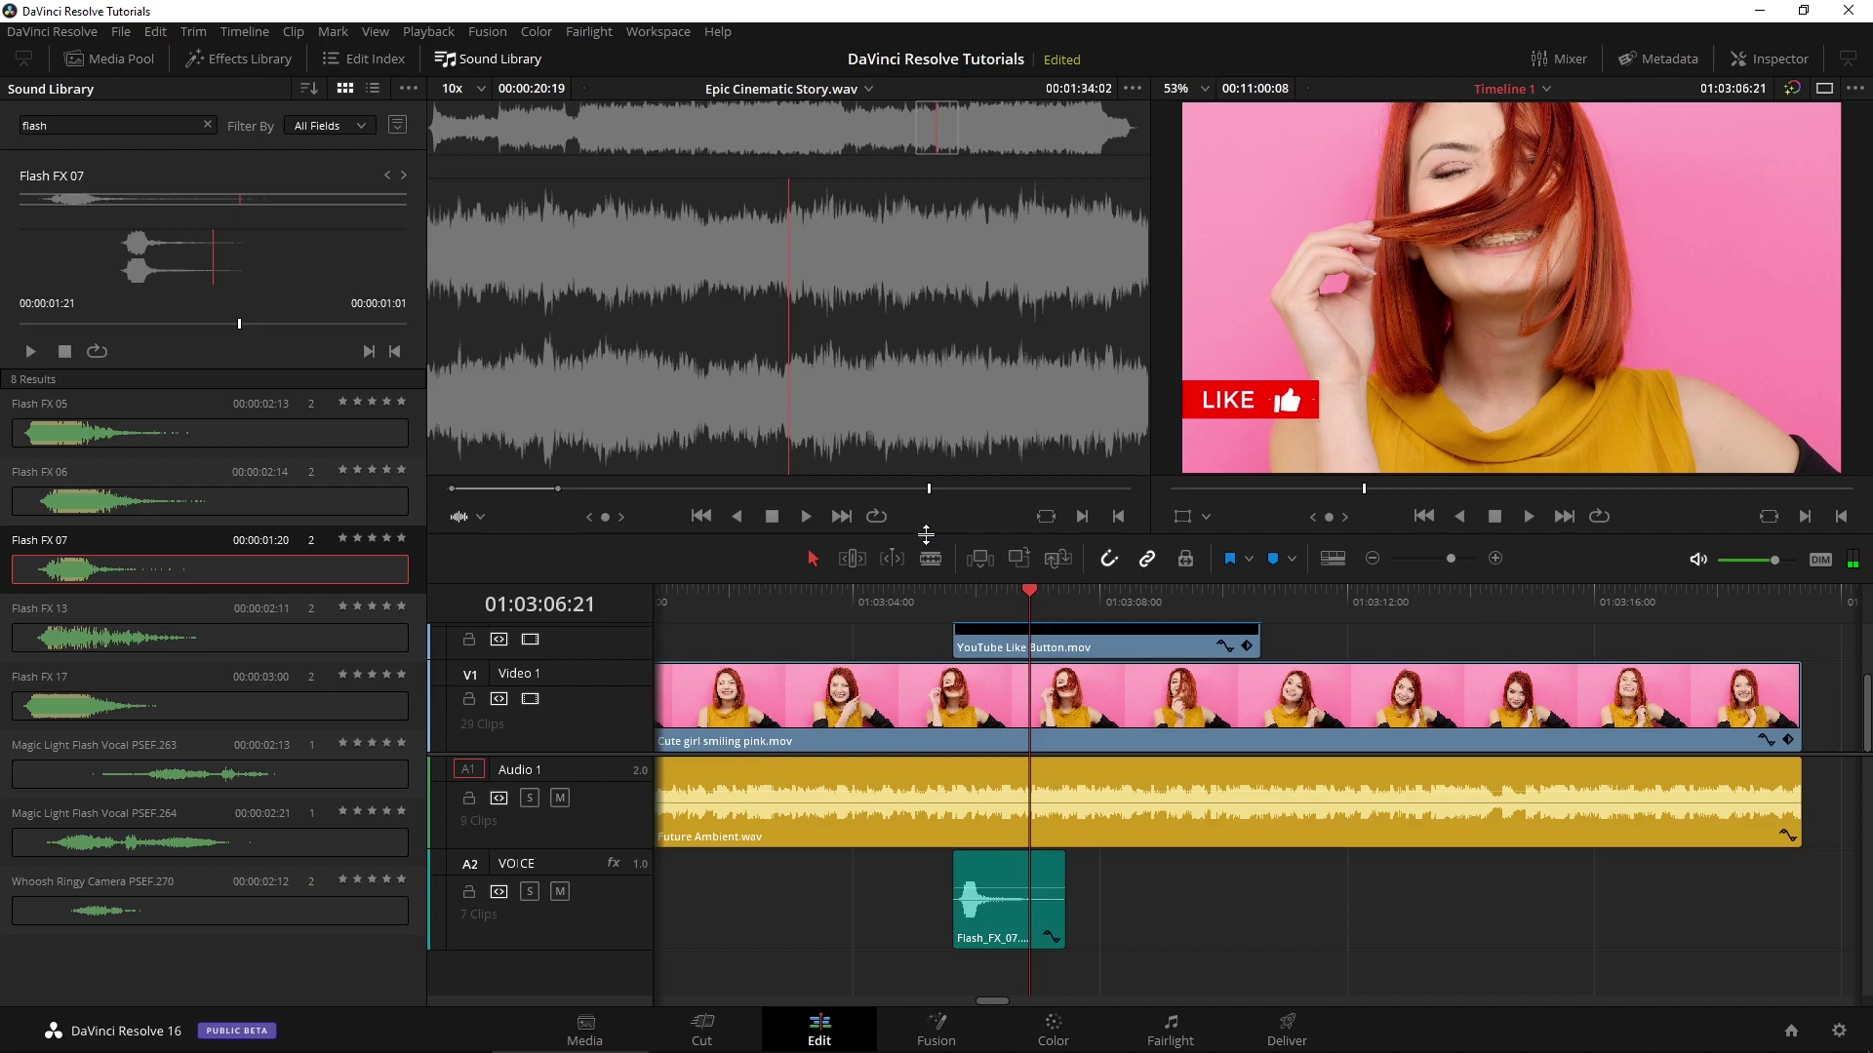
pyautogui.moveTo(925, 534); pyautogui.dragTo(925, 546)
# Combine the YouTube Like Button and flash sound into a 'LIKE with audio' compound clip
pyautogui.click(124, 62)
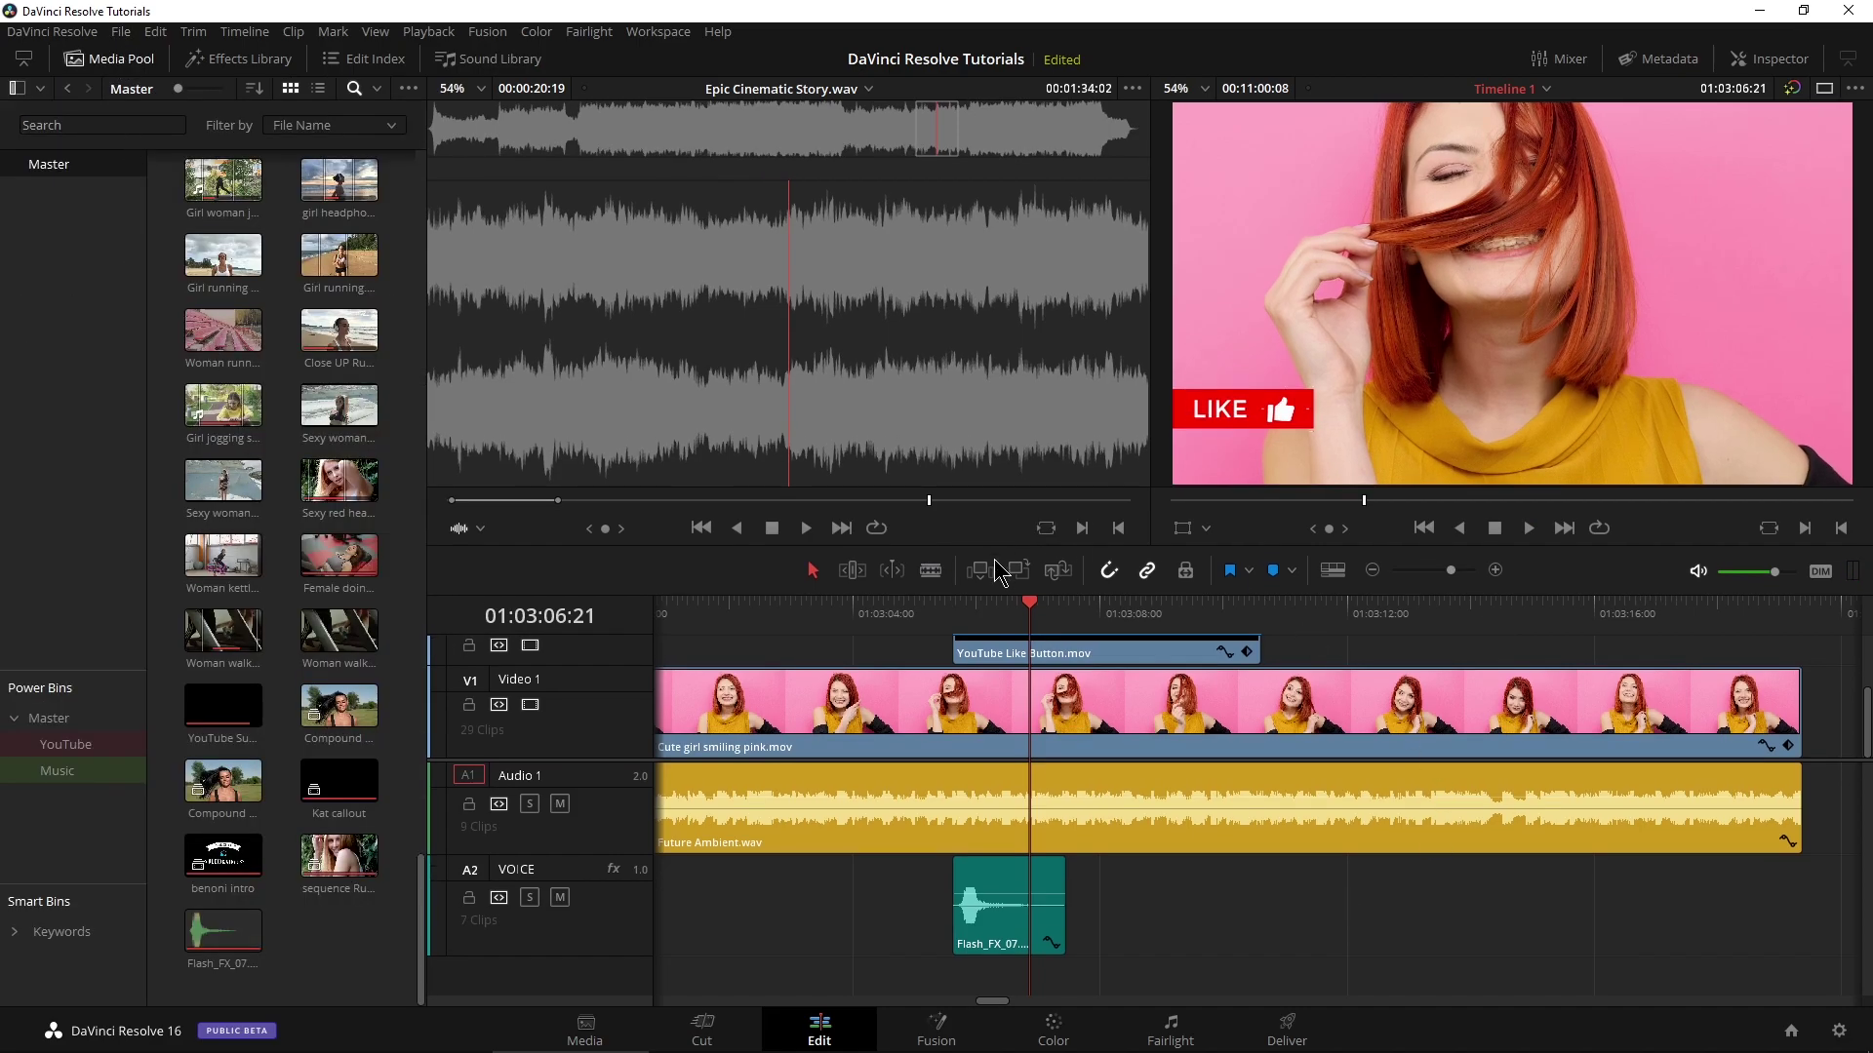
pyautogui.scroll(1, 890, 751)
pyautogui.click(999, 671)
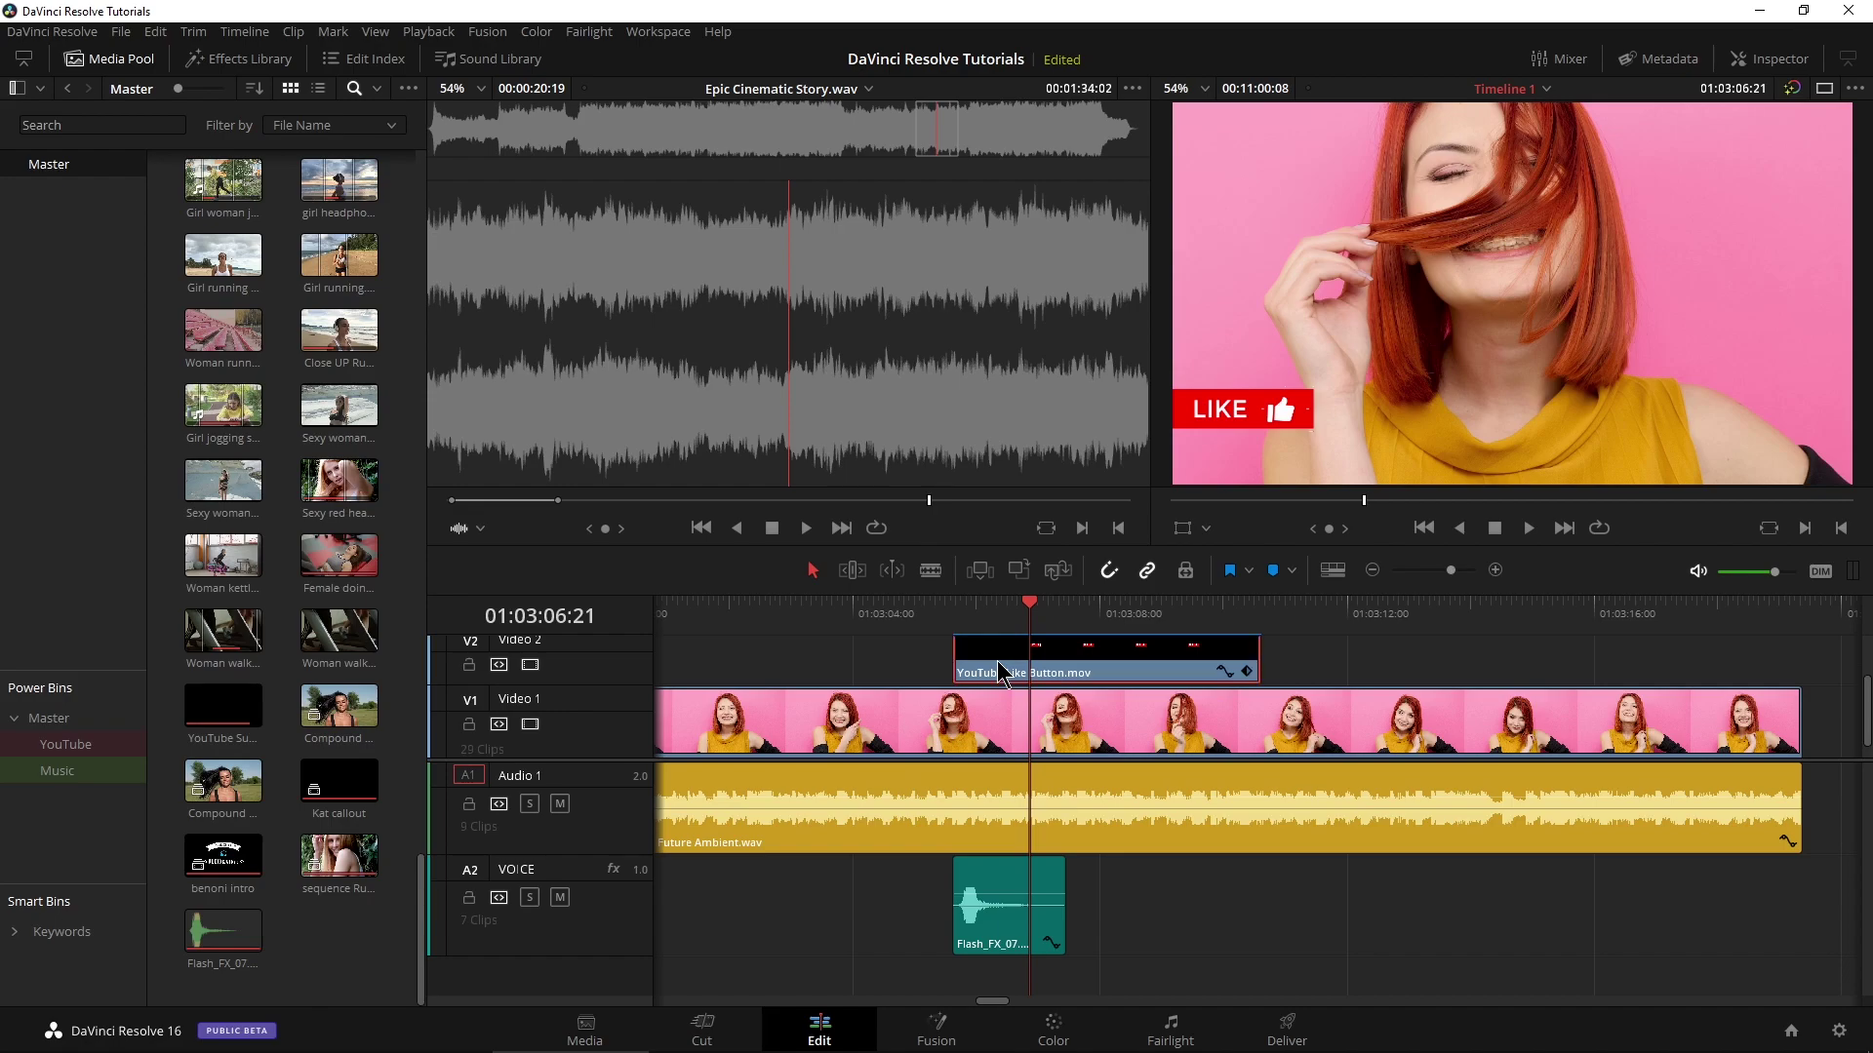
pyautogui.click(1013, 917)
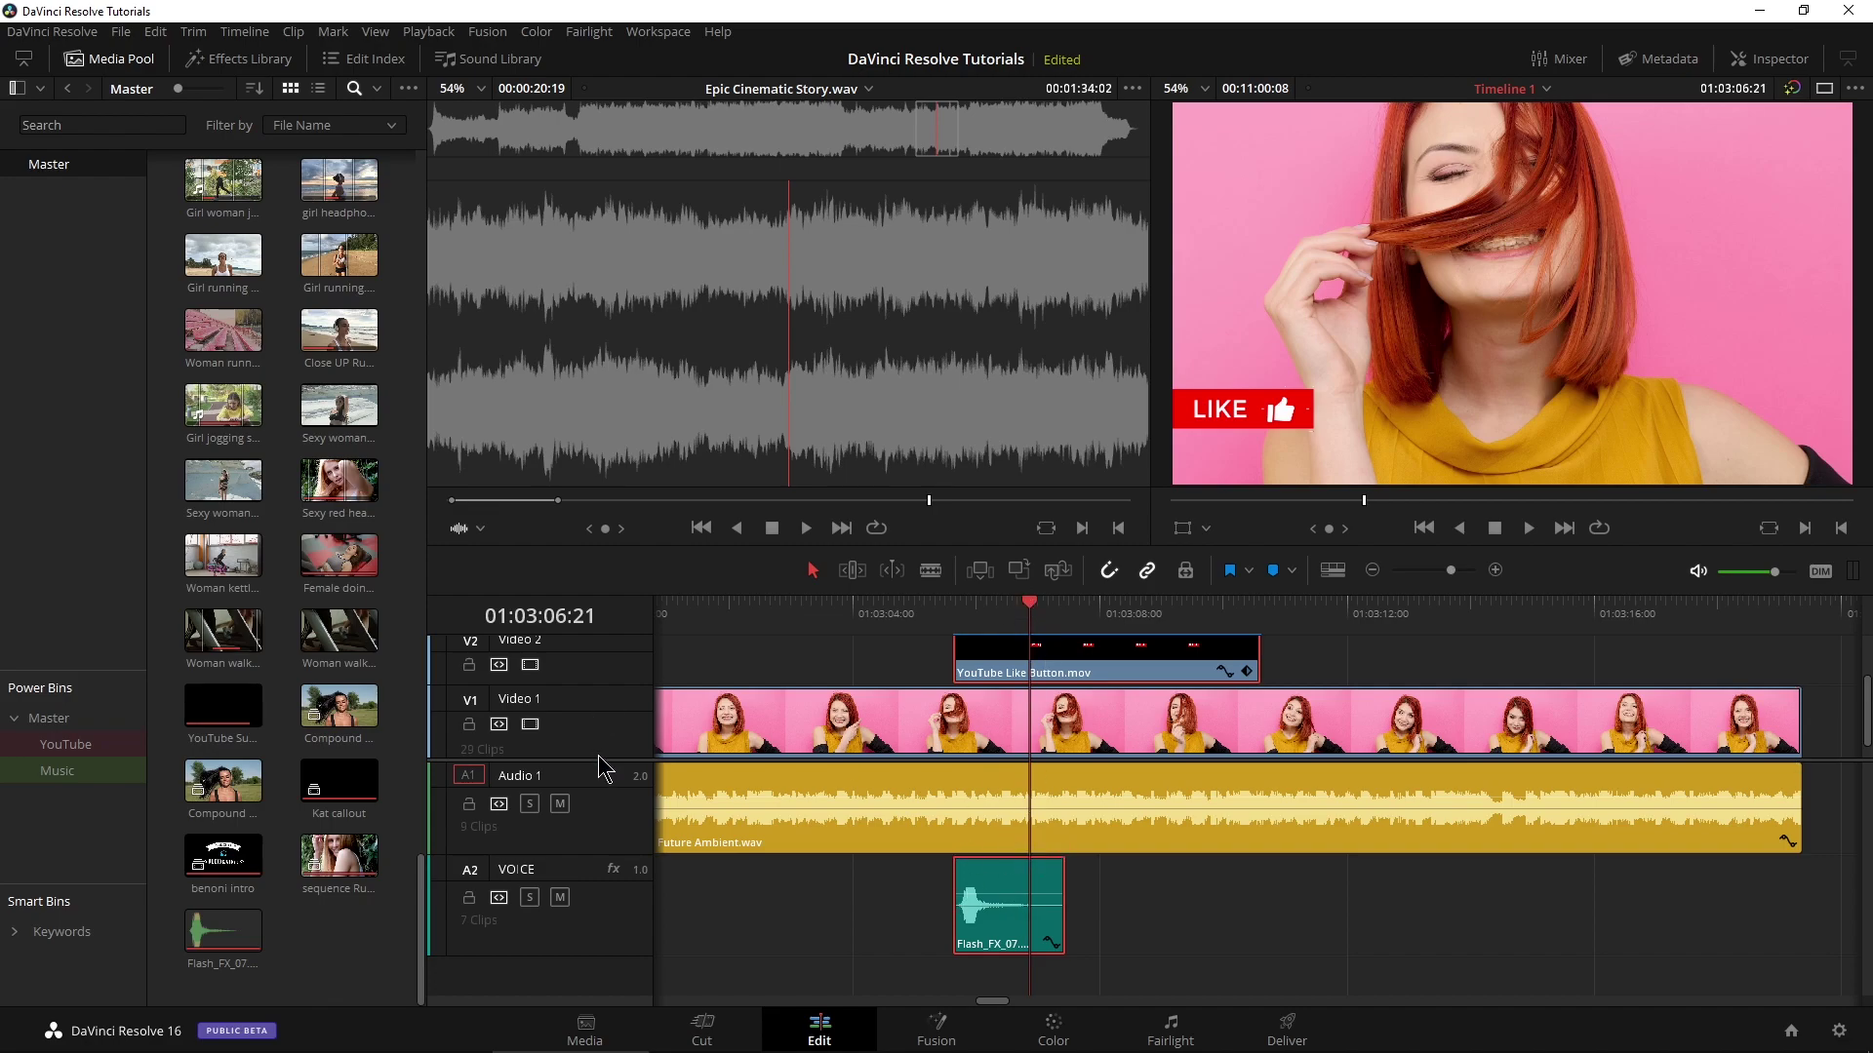
pyautogui.moveTo(598, 759); pyautogui.dragTo(595, 792)
pyautogui.rightClick(1077, 686)
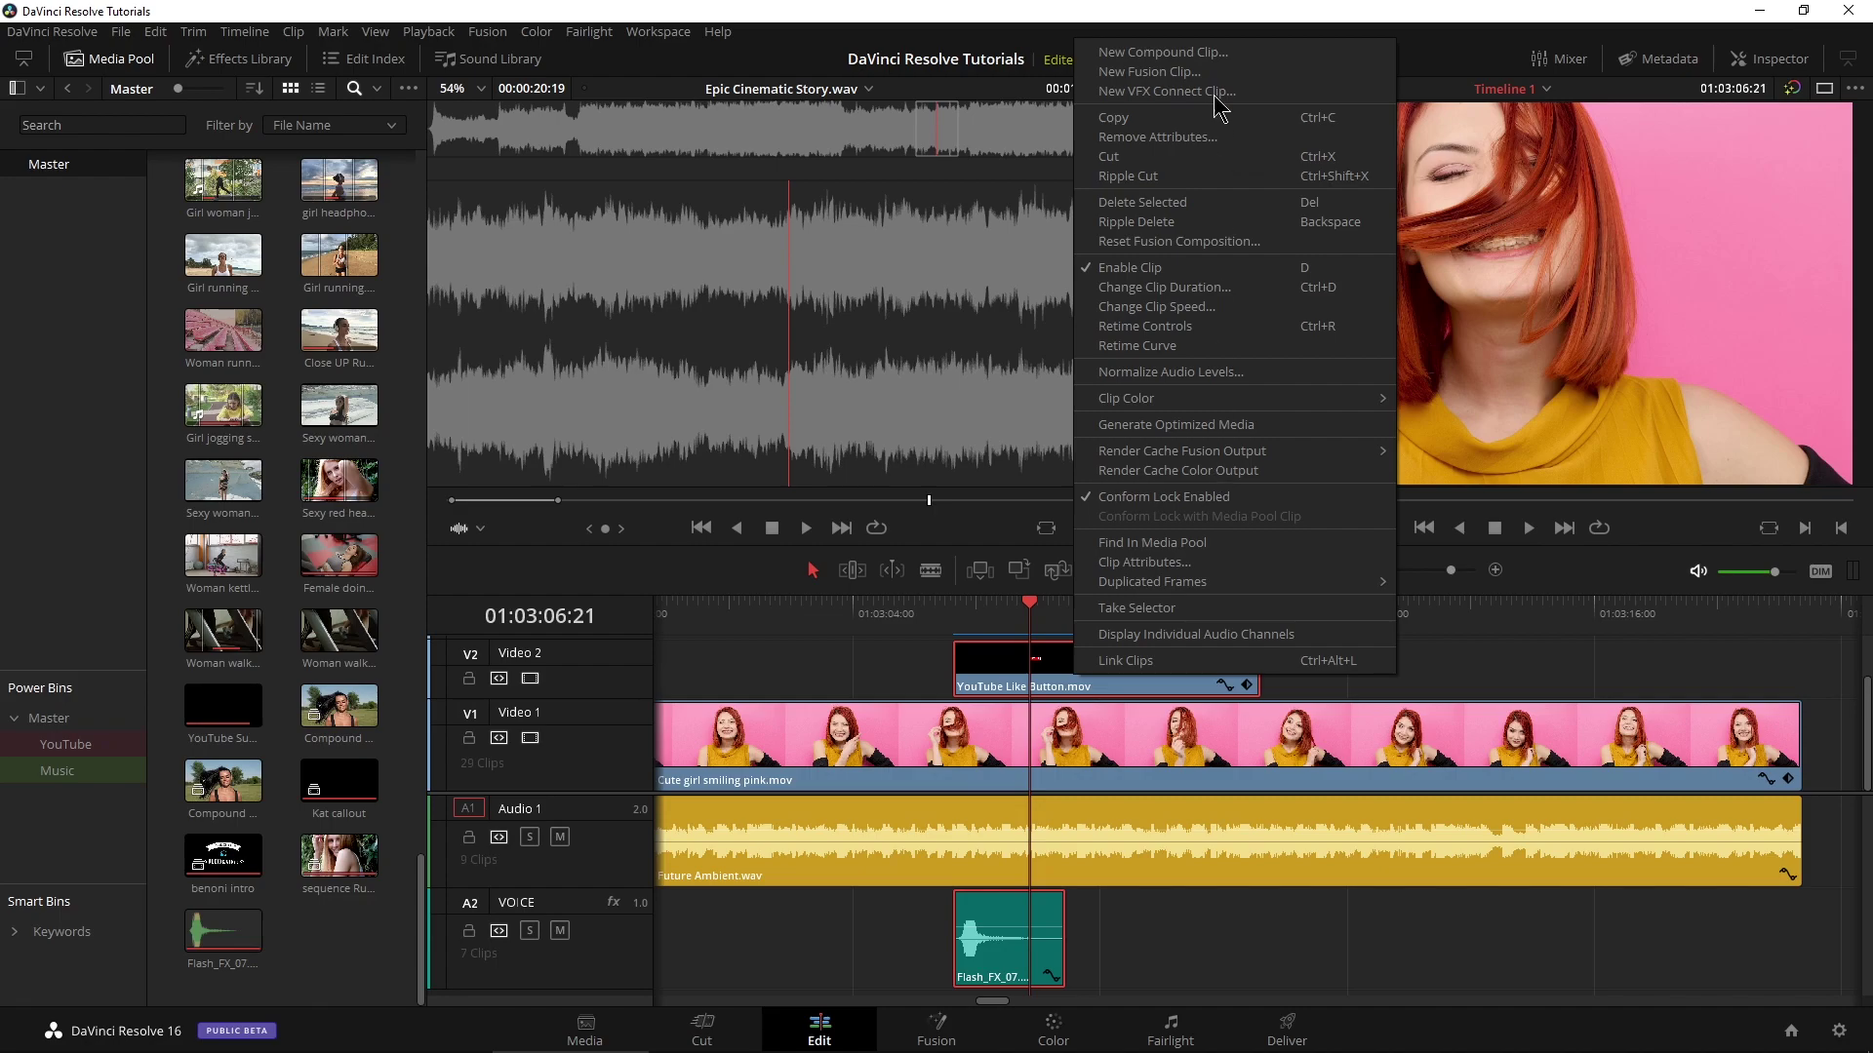
pyautogui.click(1098, 50)
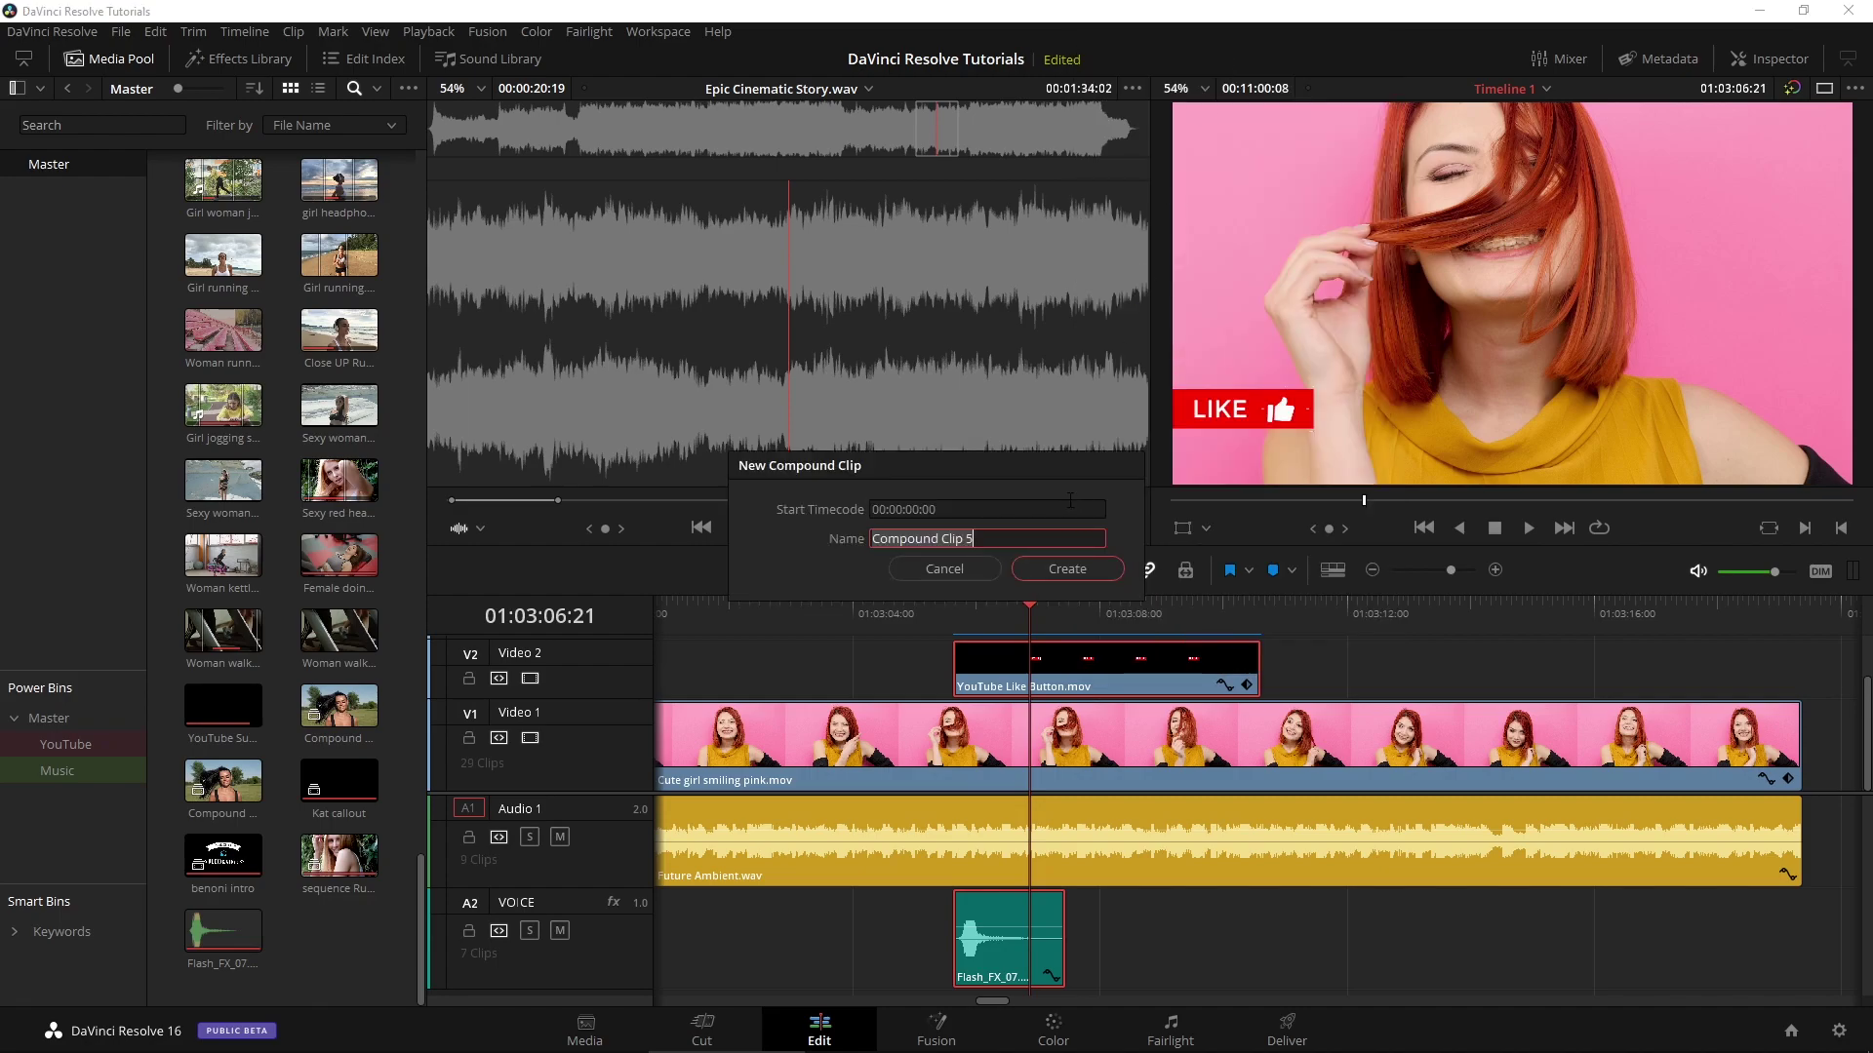
pyautogui.write('LIKE with audio')
pyautogui.click(1077, 577)
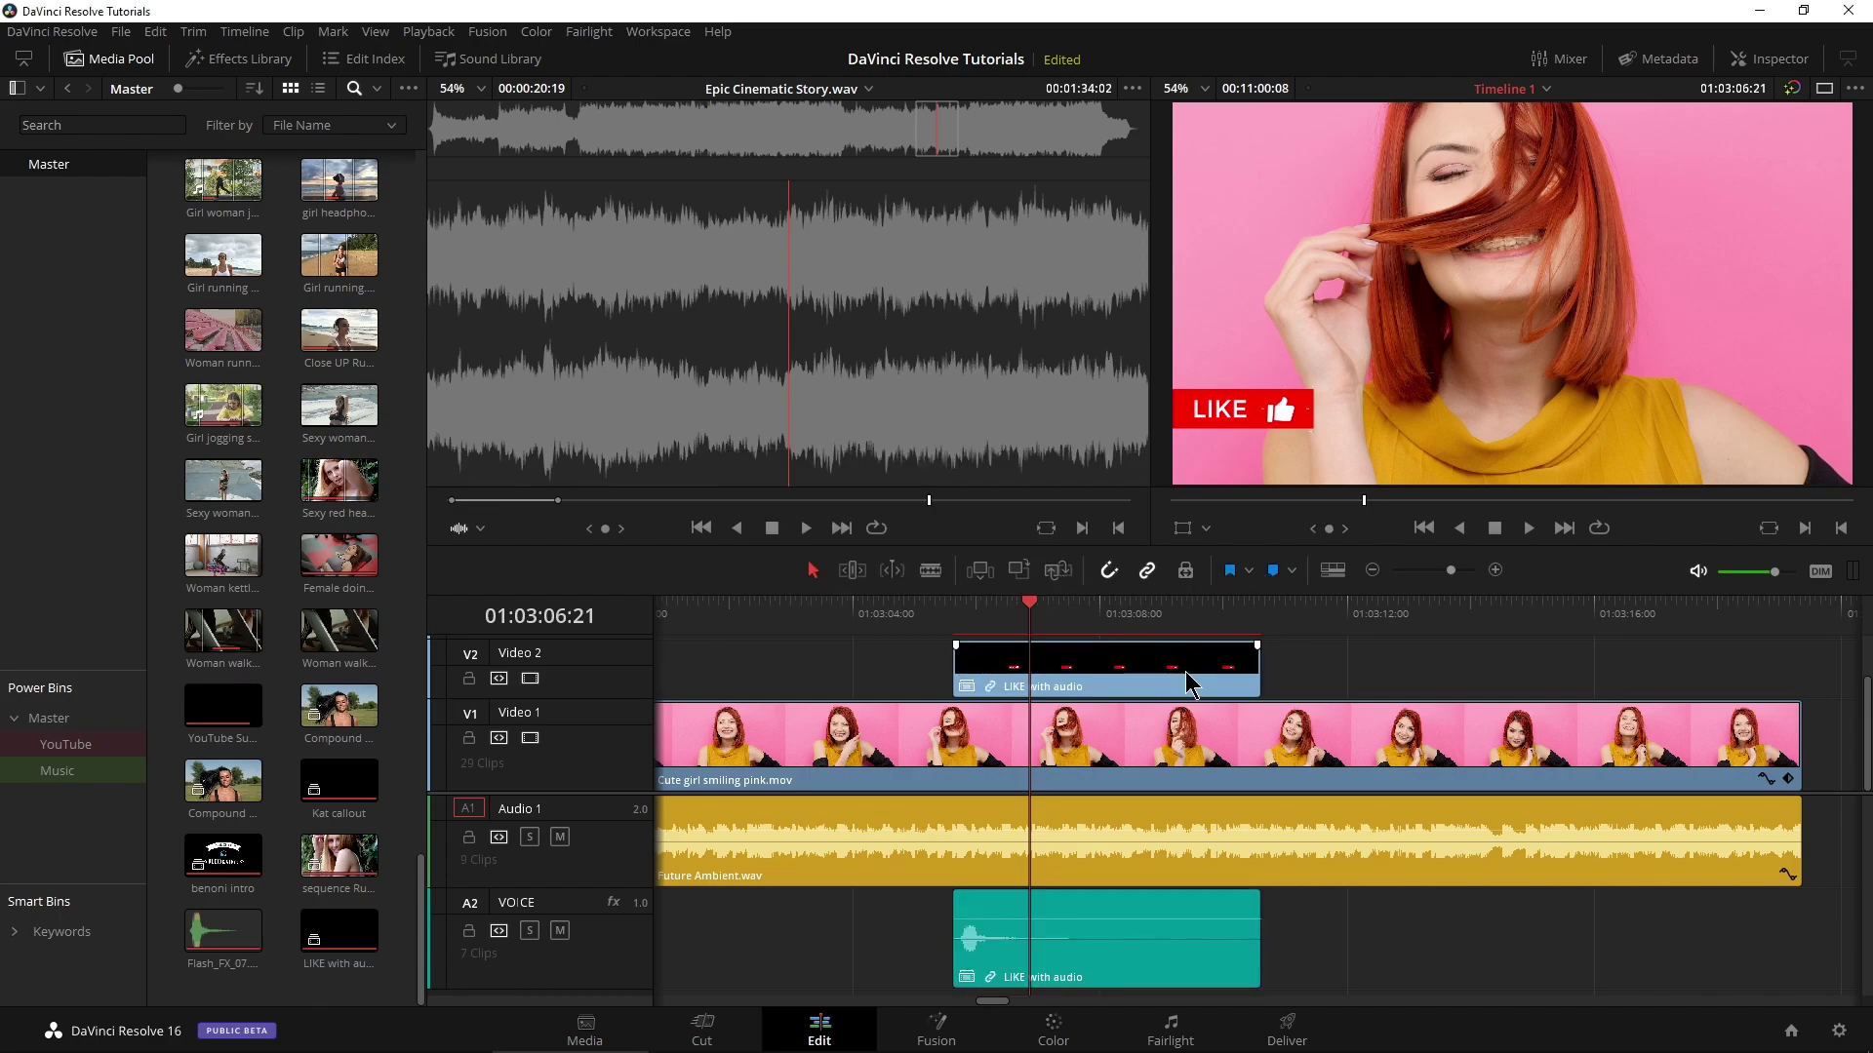
# Shift the LIKE with audio clip later to the playhead and widen the timeline view
pyautogui.moveTo(1102, 685); pyautogui.dragTo(1196, 682)
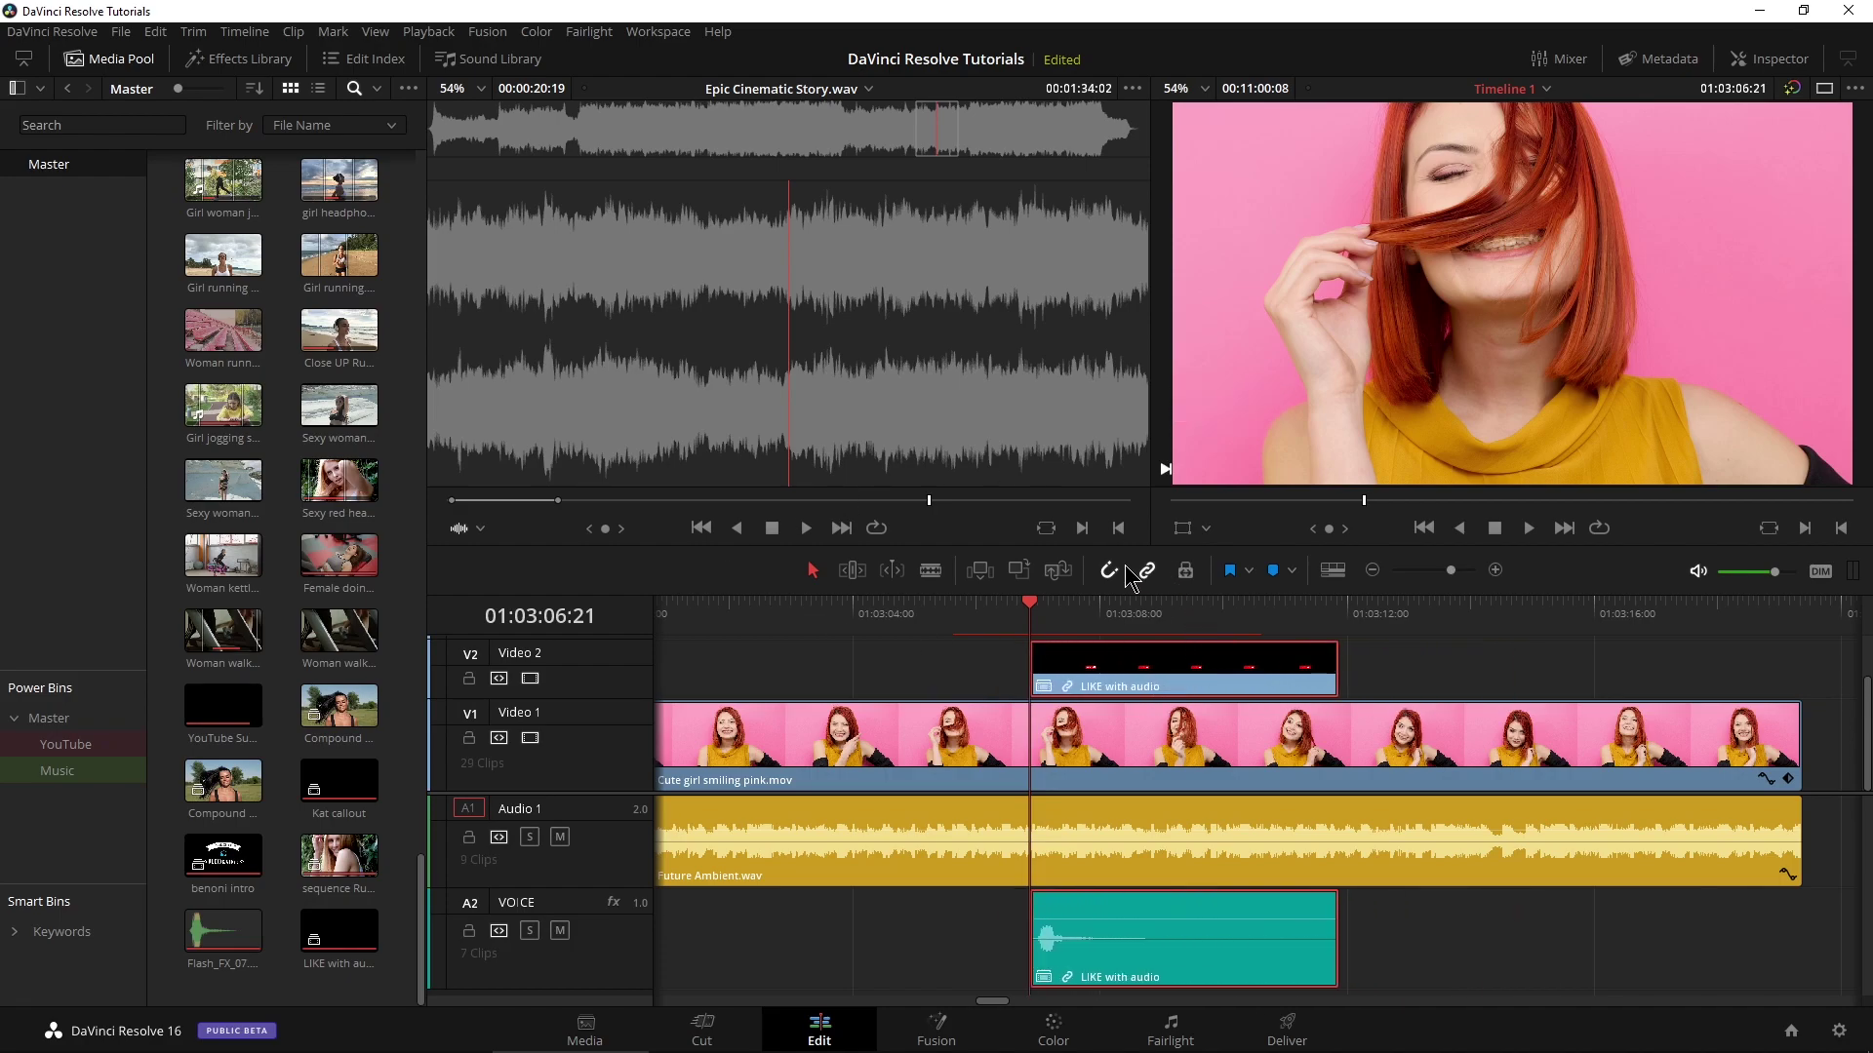
pyautogui.moveTo(1453, 570); pyautogui.dragTo(1433, 571)
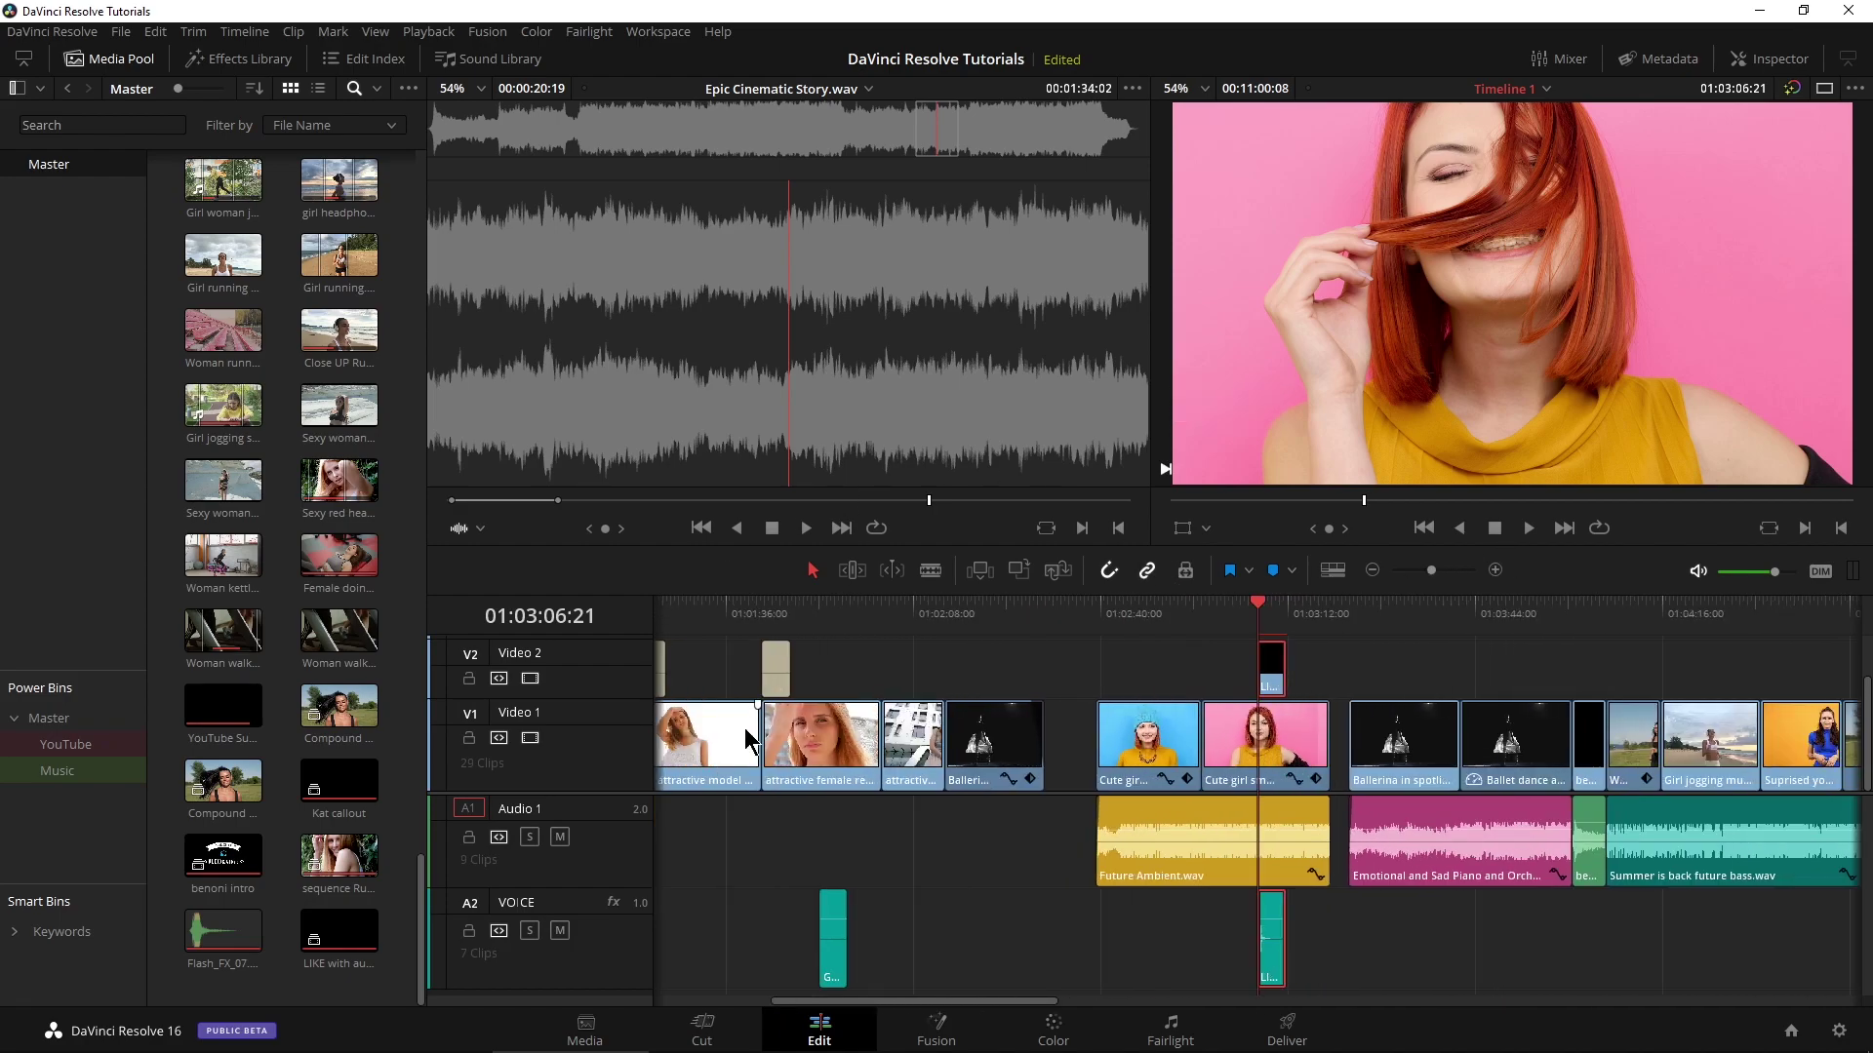
pyautogui.click(23, 63)
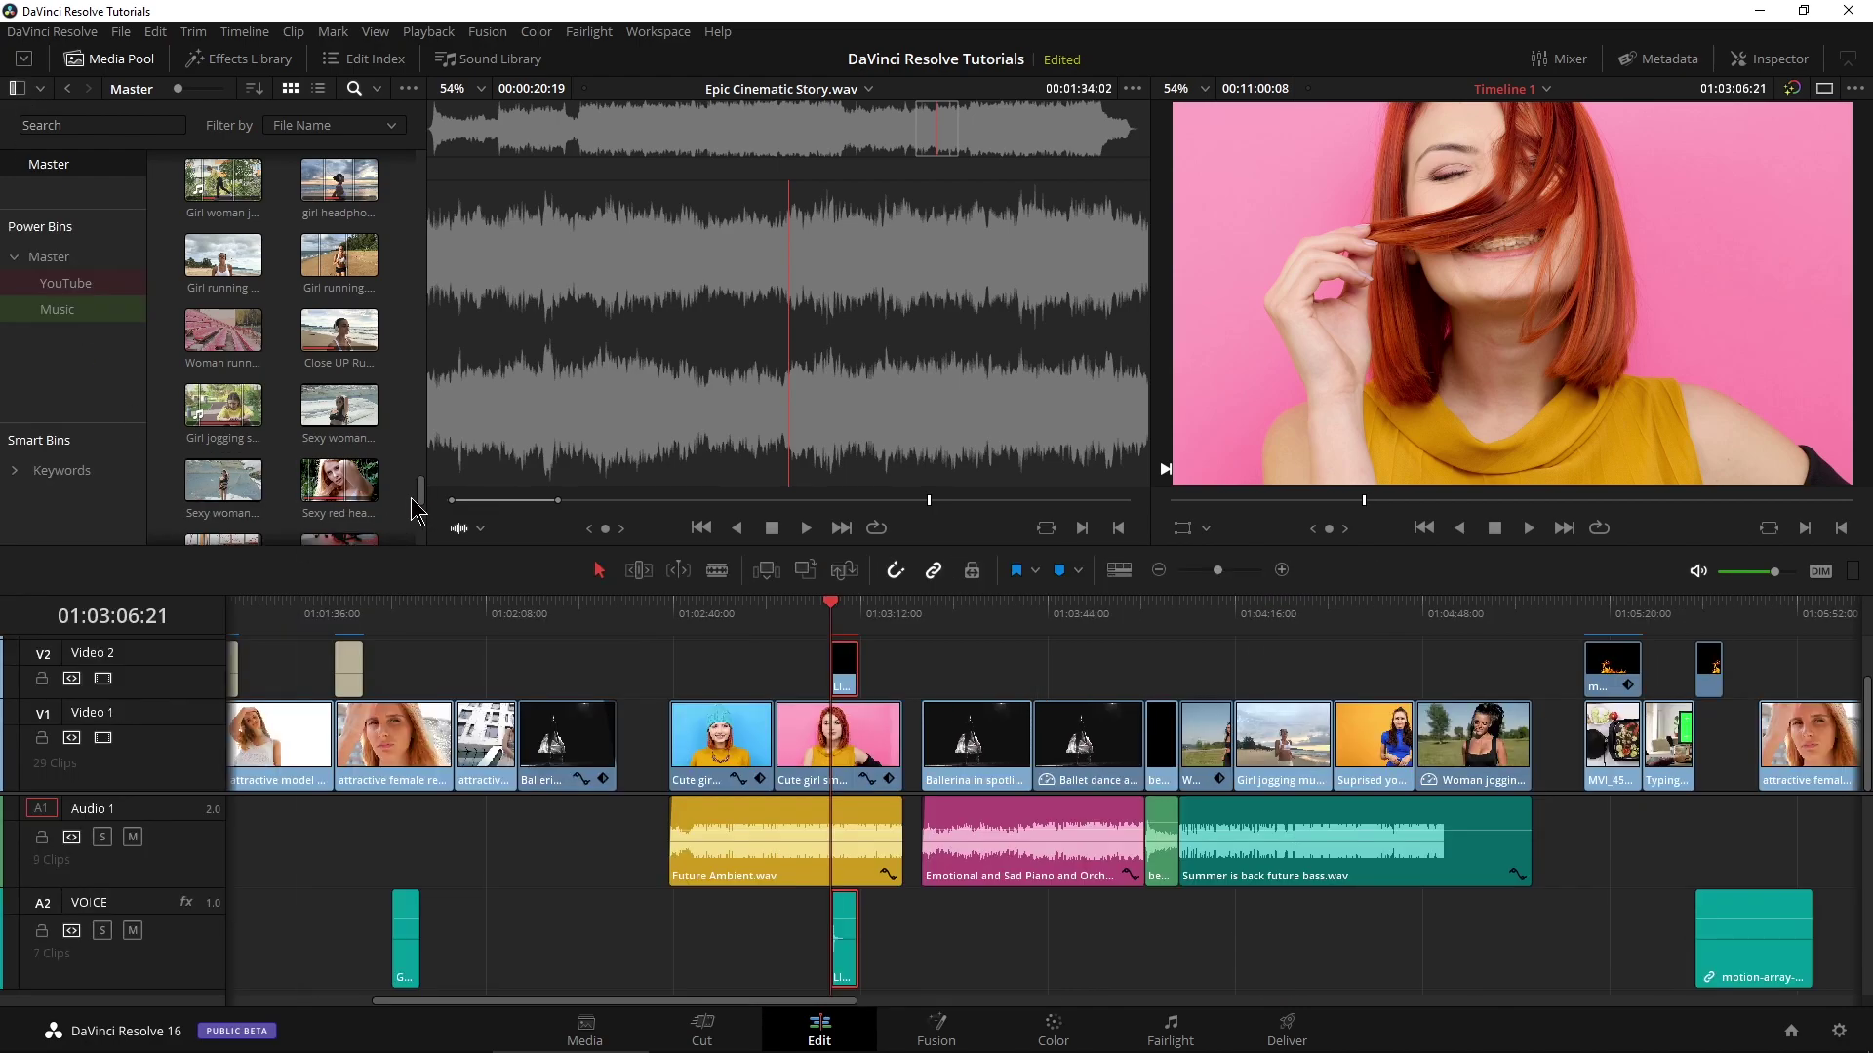
# Drop another LIKE with audio copy onto V2/VOICE at about 01:04:46 and play it
pyautogui.moveTo(419, 507); pyautogui.dragTo(420, 533)
pyautogui.click(341, 483)
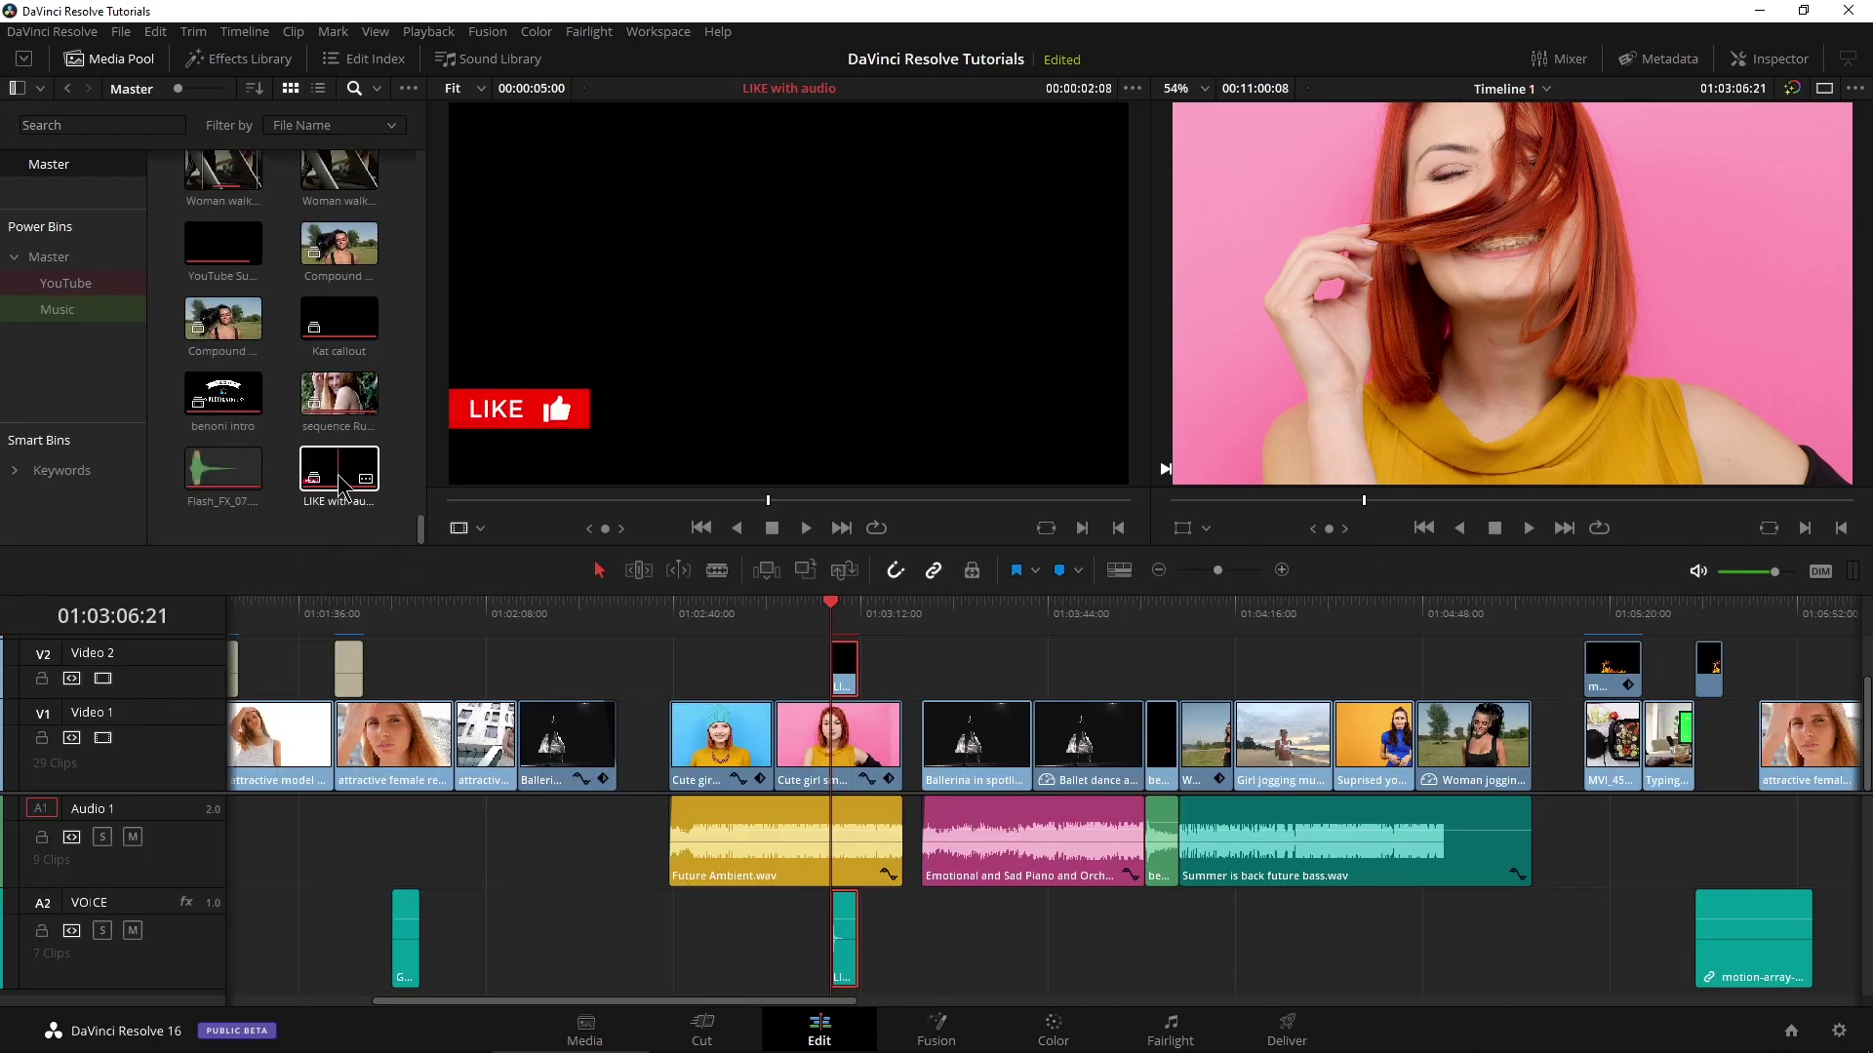
pyautogui.moveTo(342, 483); pyautogui.dragTo(1420, 689)
pyautogui.click(1417, 610)
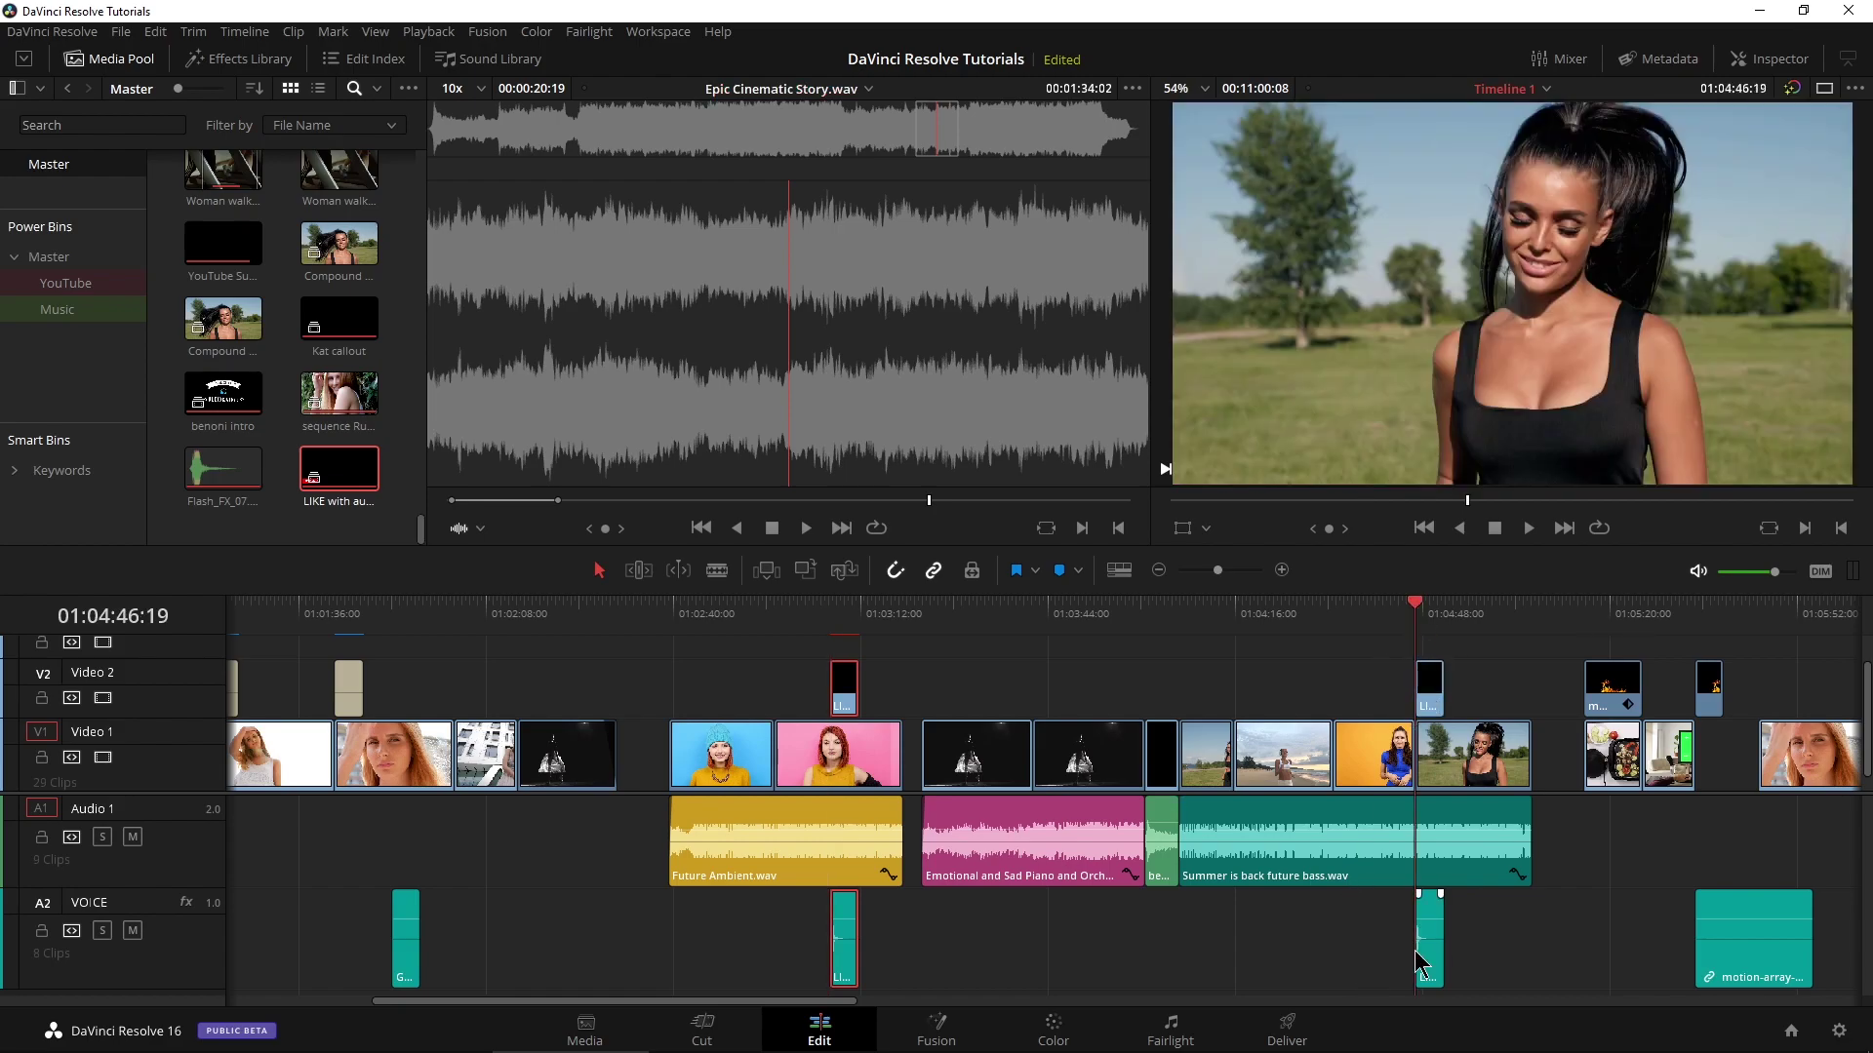
pyautogui.press('space')
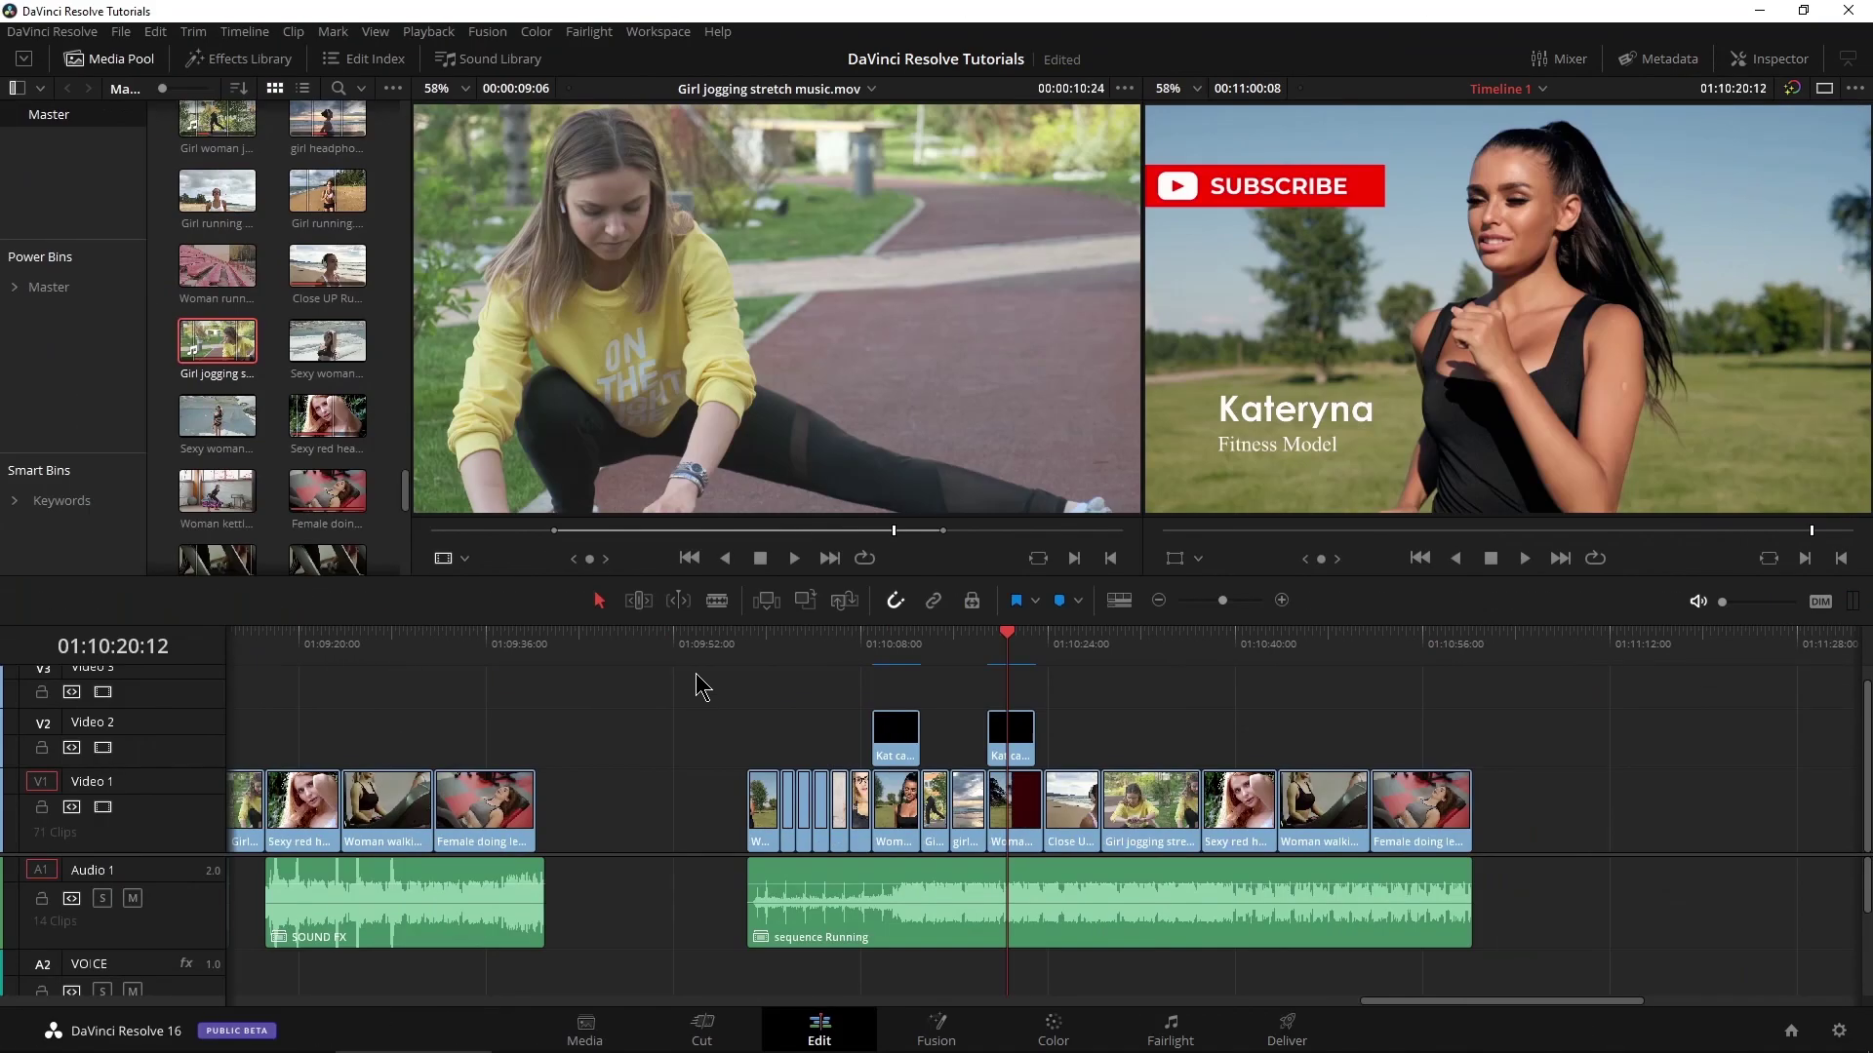
pyautogui.moveTo(694, 673); pyautogui.dragTo(1468, 822)
# Make the selected running clips into Compound Clip 5, scrub through it, and select it
pyautogui.rightClick(1146, 802)
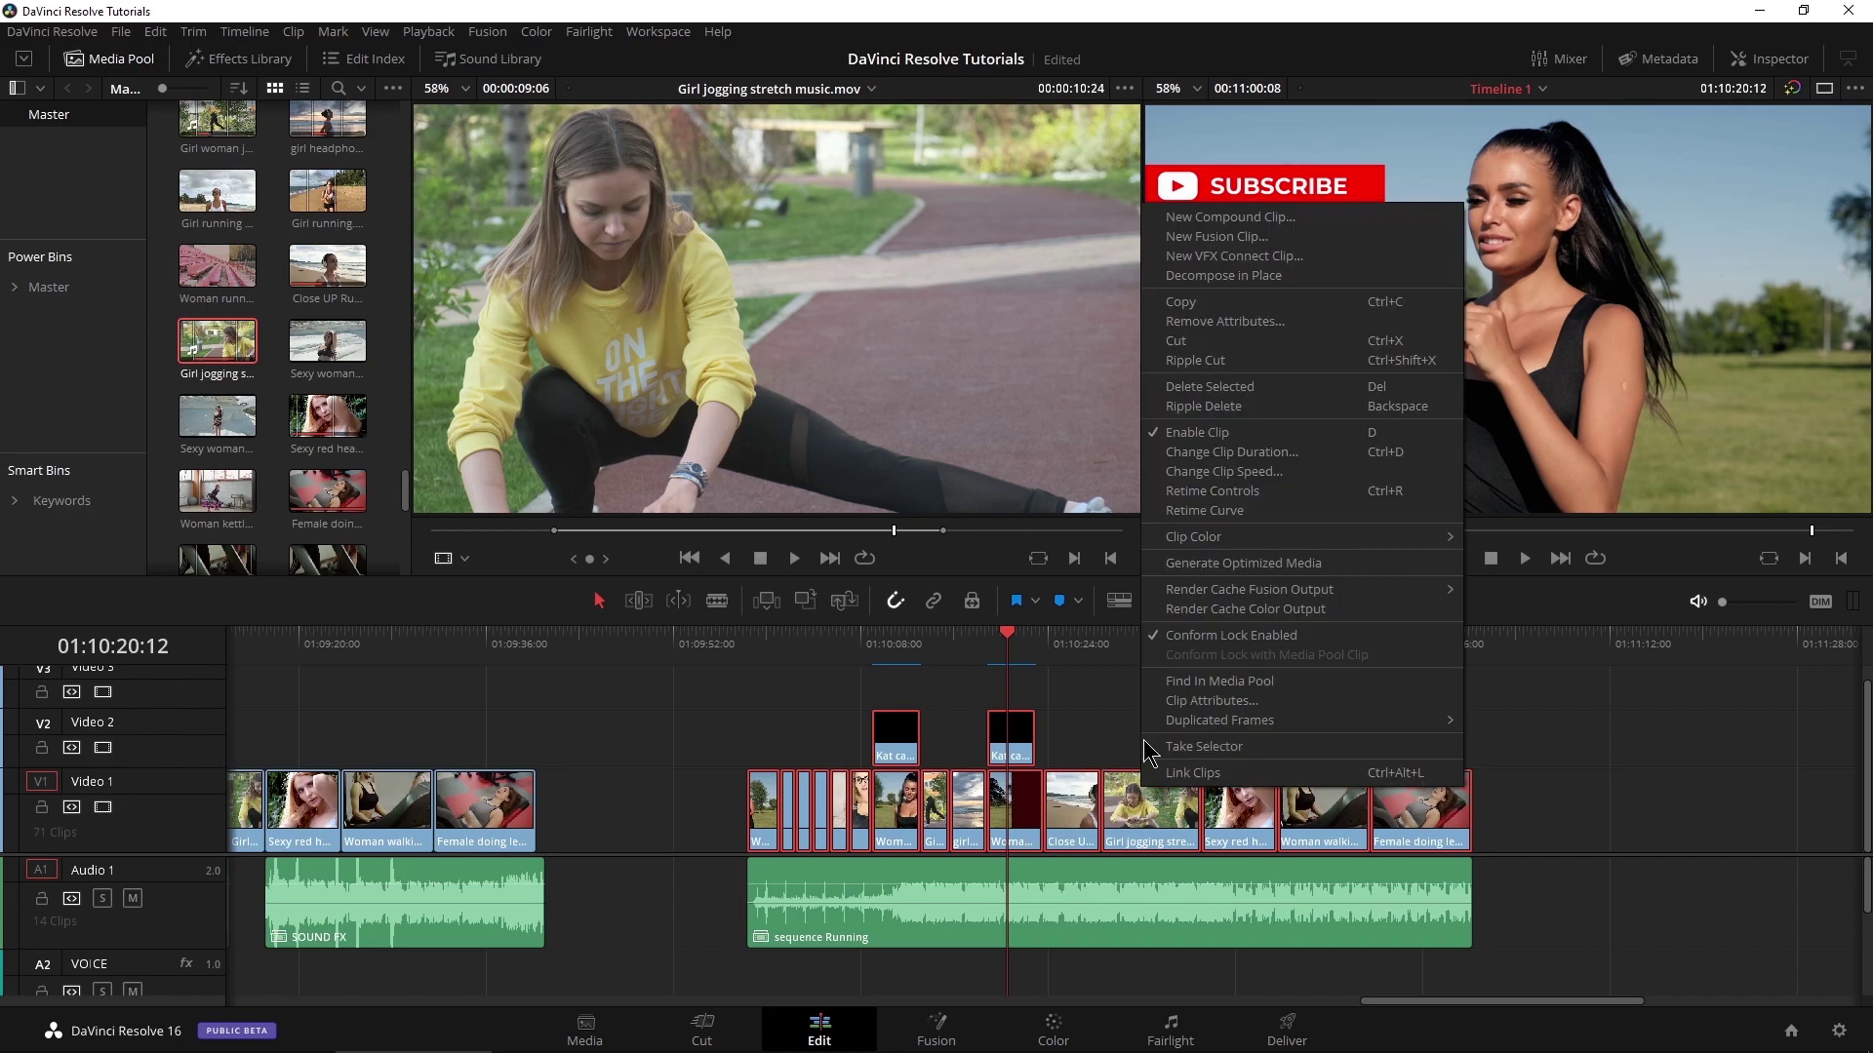
pyautogui.click(1258, 220)
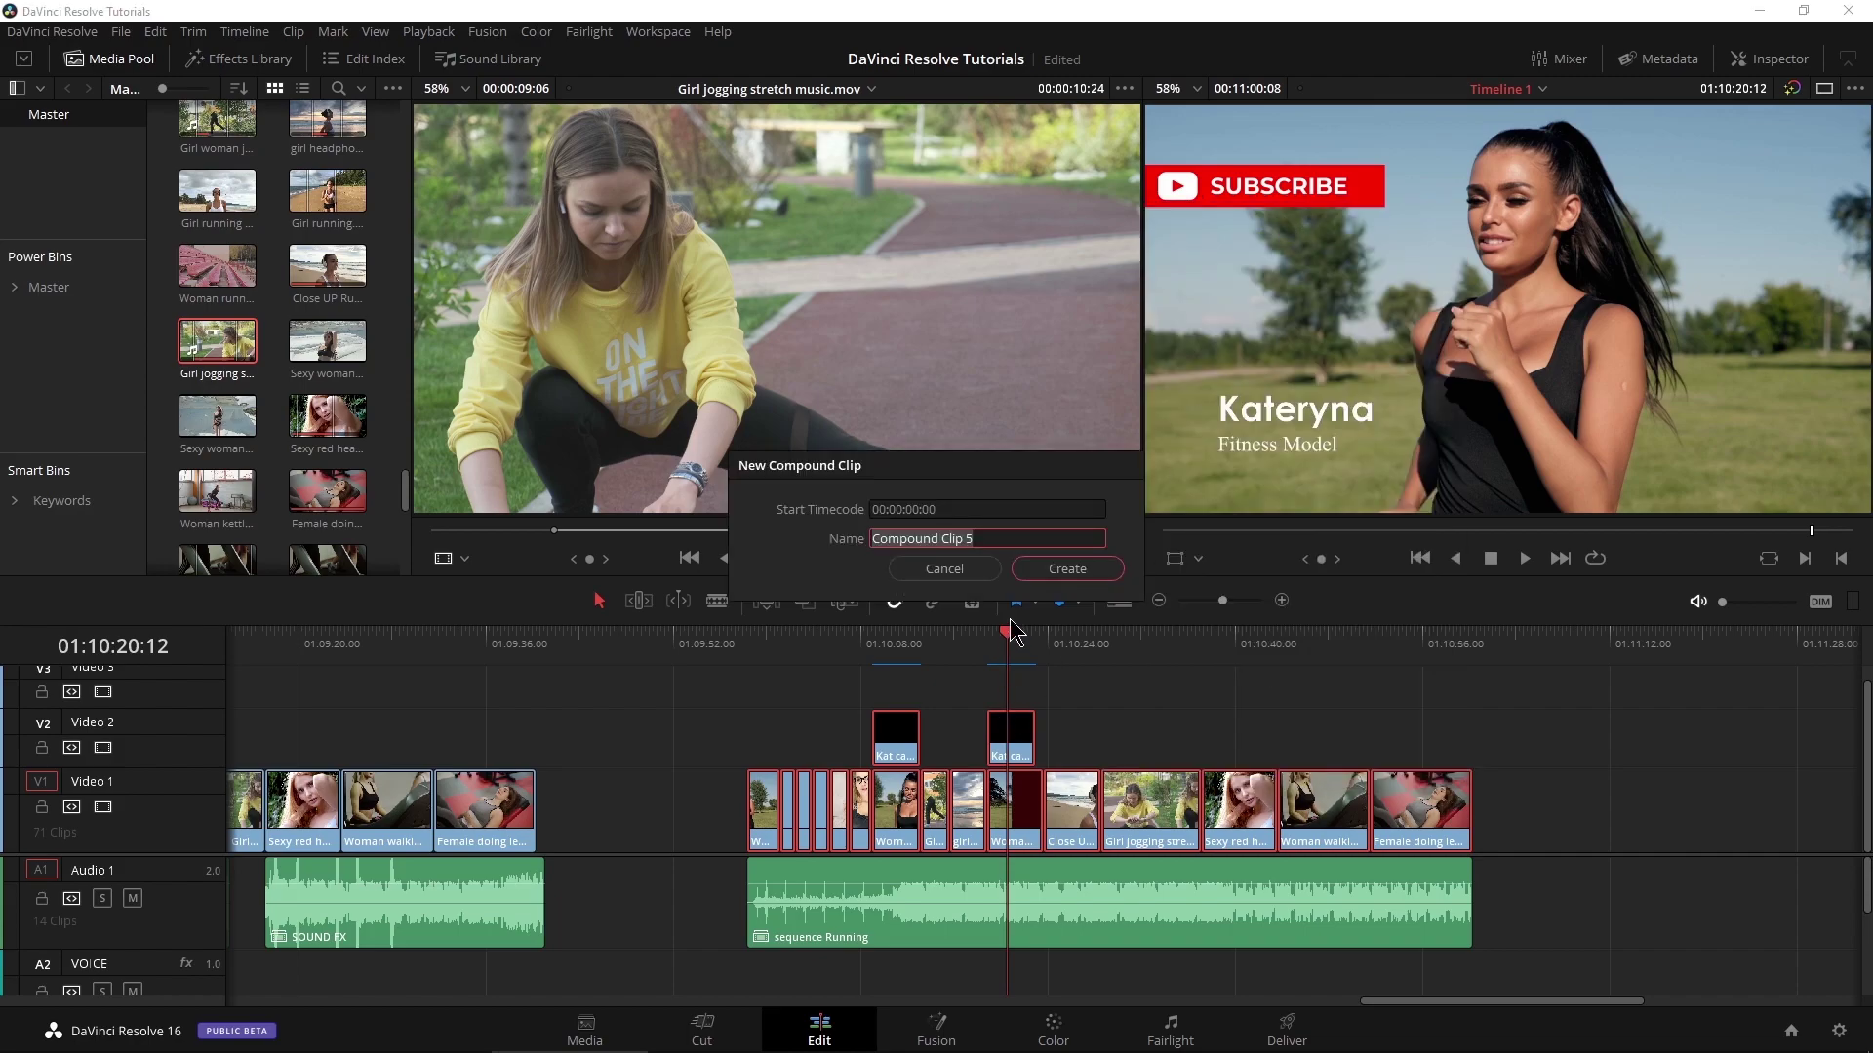
pyautogui.click(1067, 569)
pyautogui.moveTo(1007, 644); pyautogui.dragTo(1219, 641)
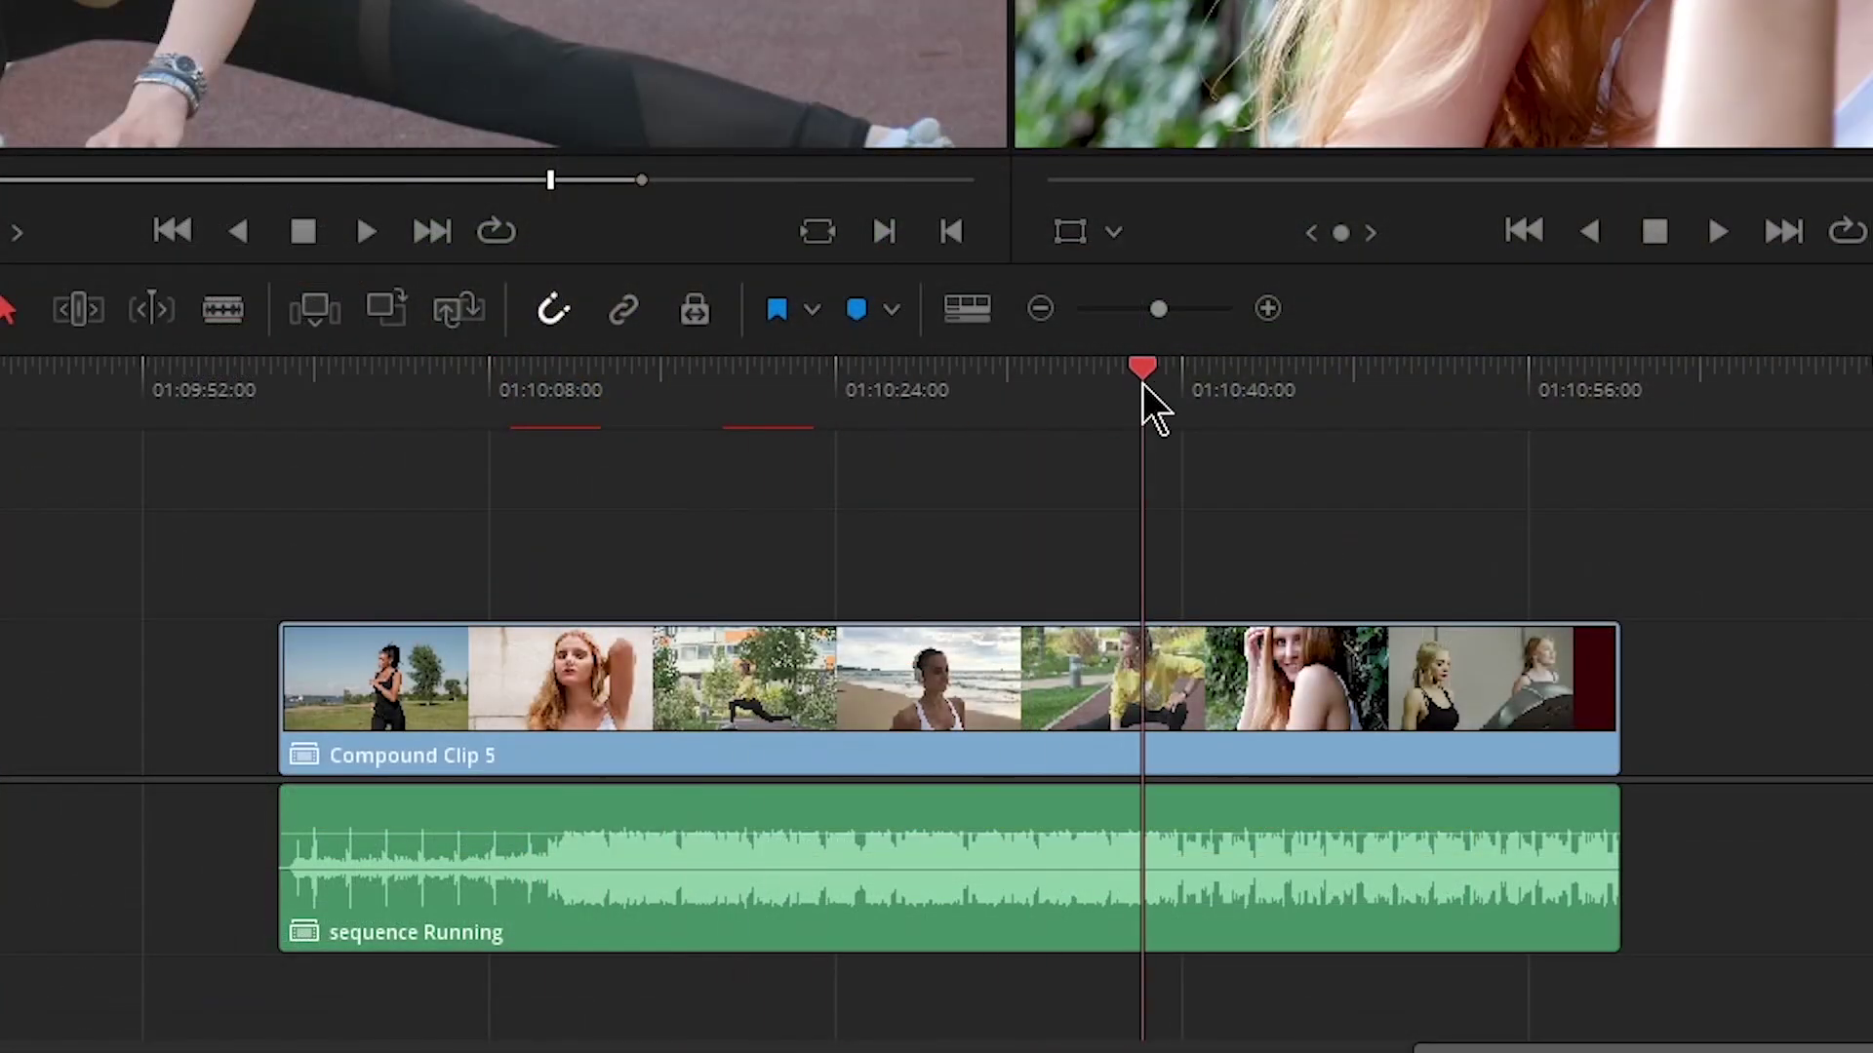
pyautogui.moveTo(1143, 383); pyautogui.dragTo(817, 329)
pyautogui.click(883, 907)
pyautogui.click(850, 719)
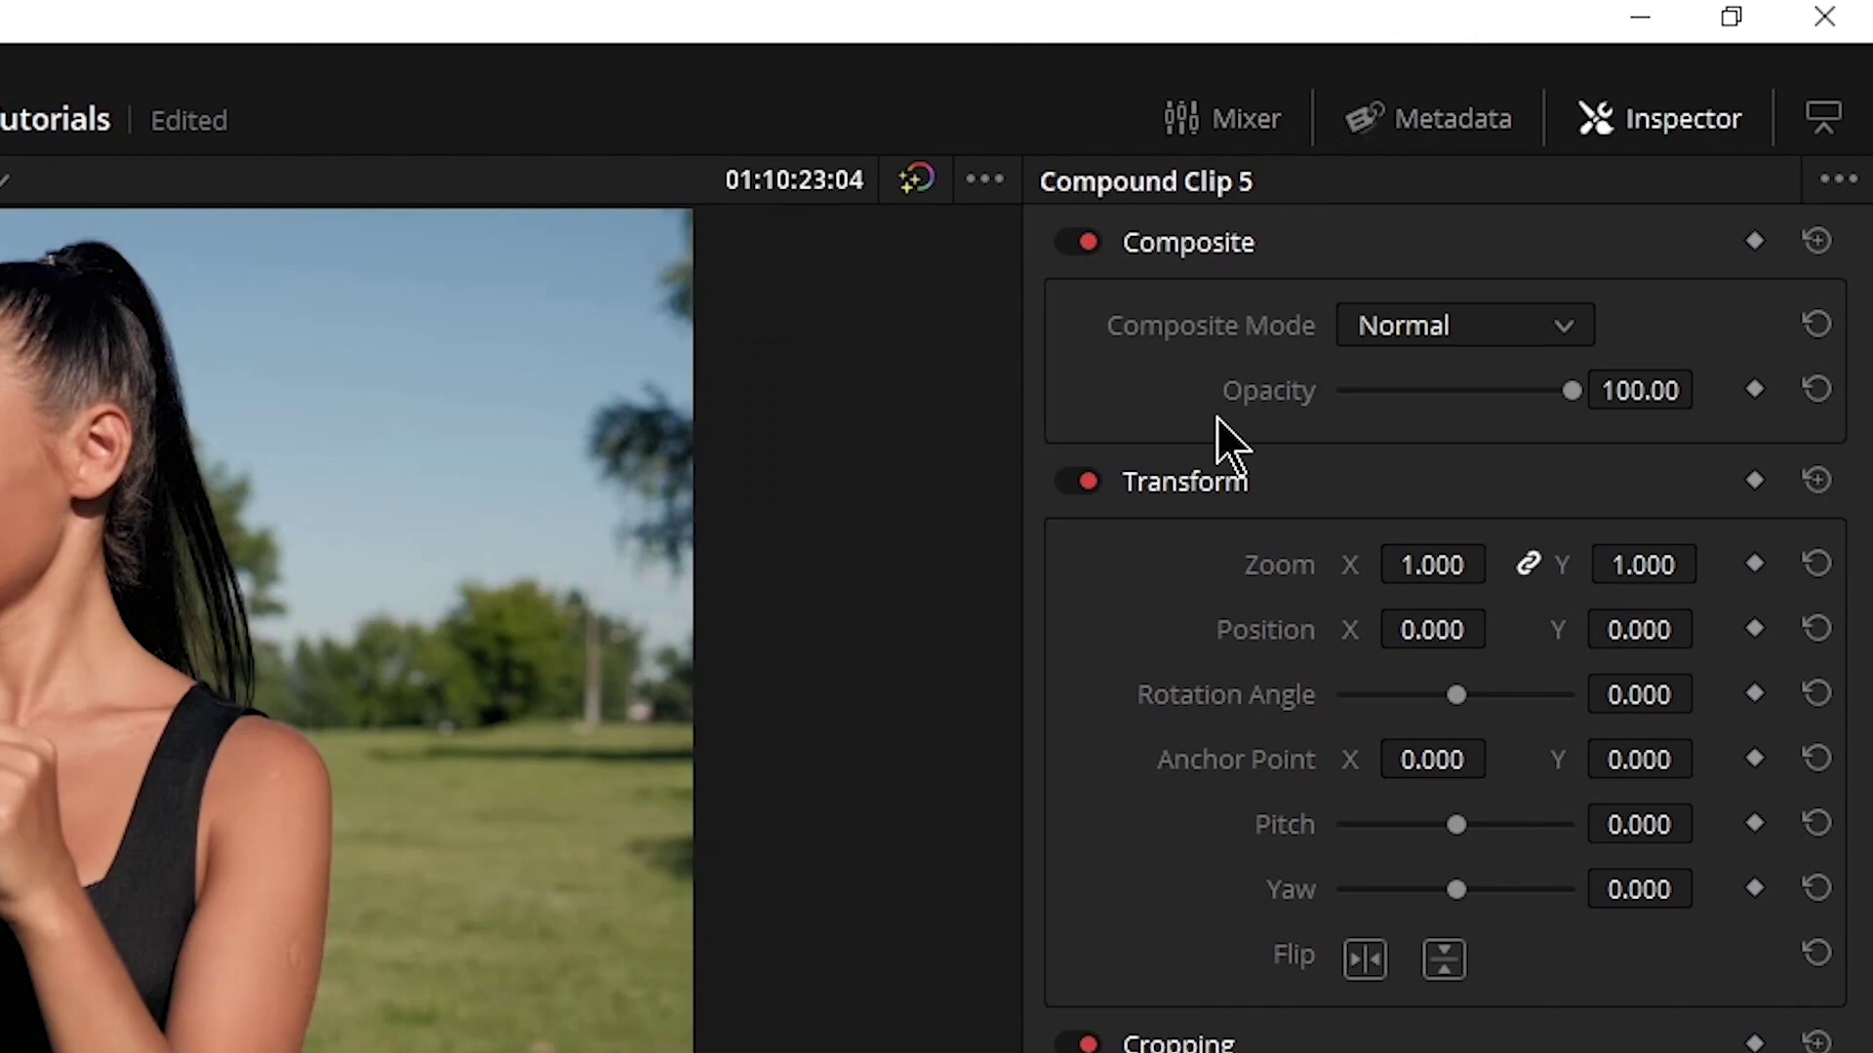
pyautogui.click(1489, 324)
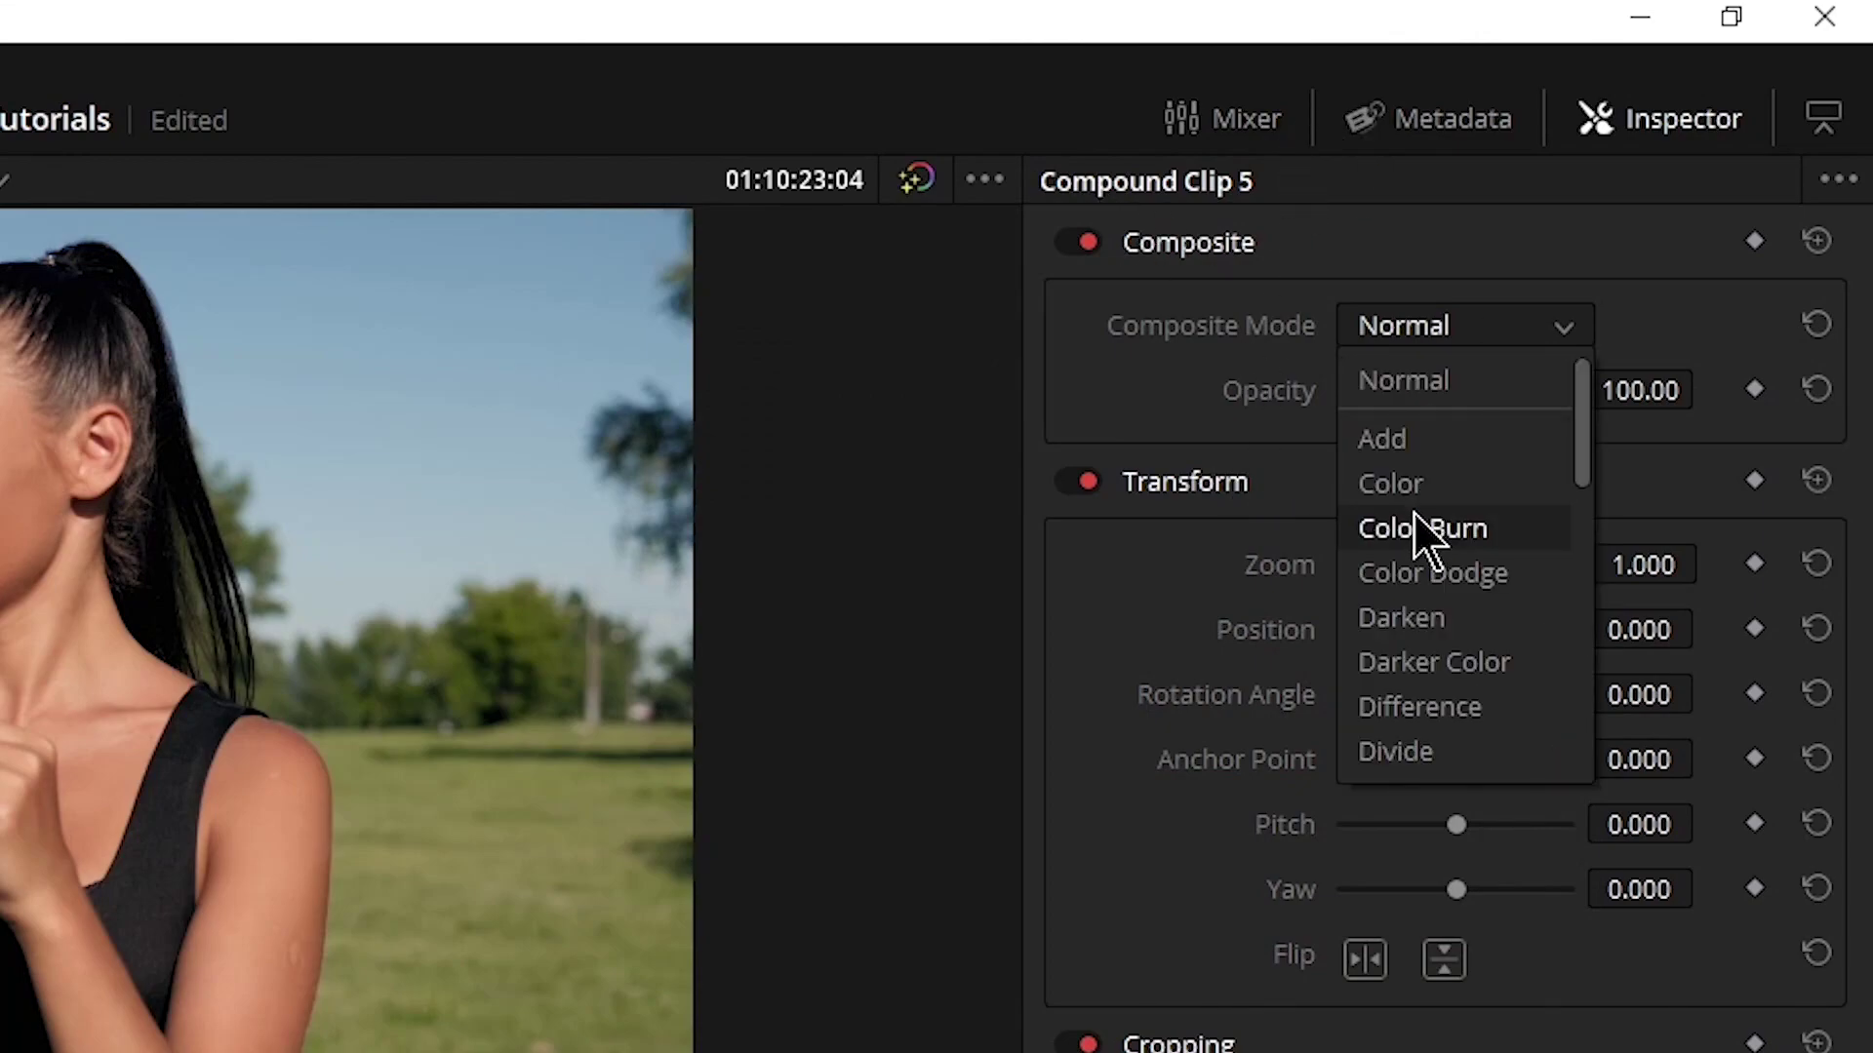
pyautogui.click(1421, 527)
pyautogui.click(1453, 337)
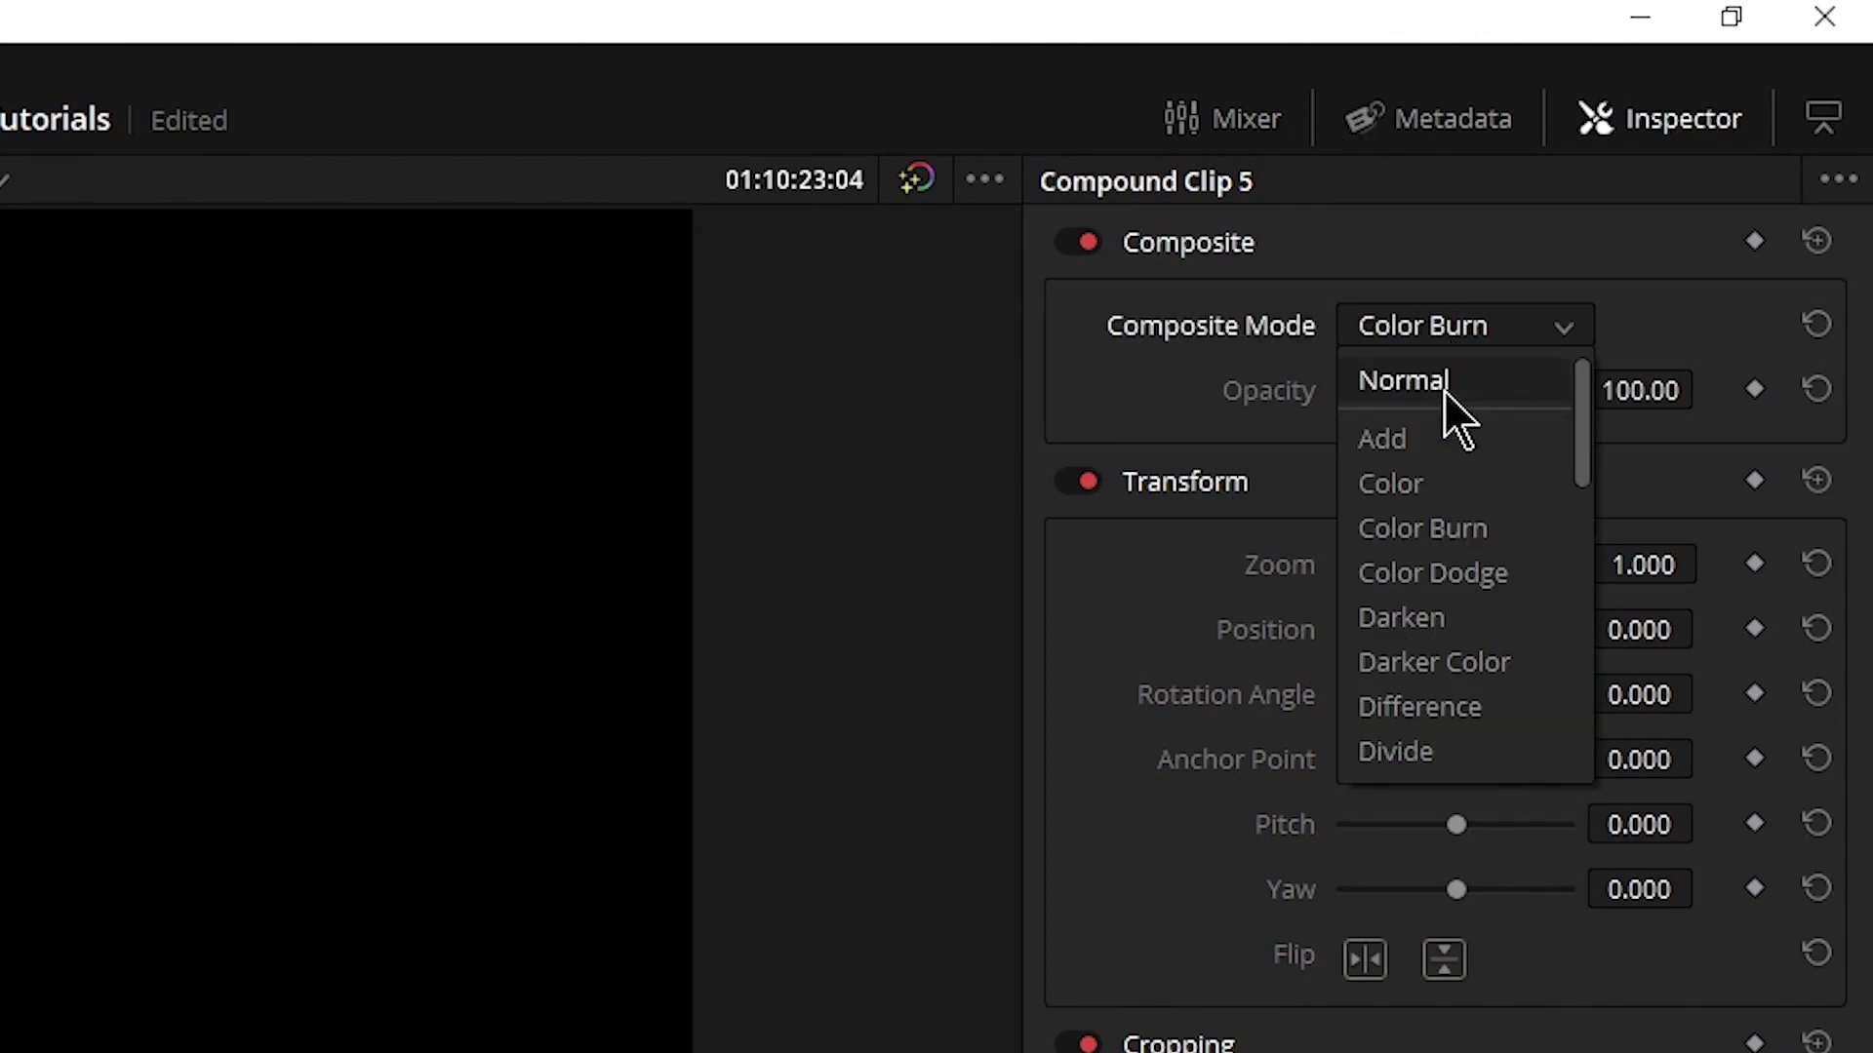
pyautogui.click(1443, 391)
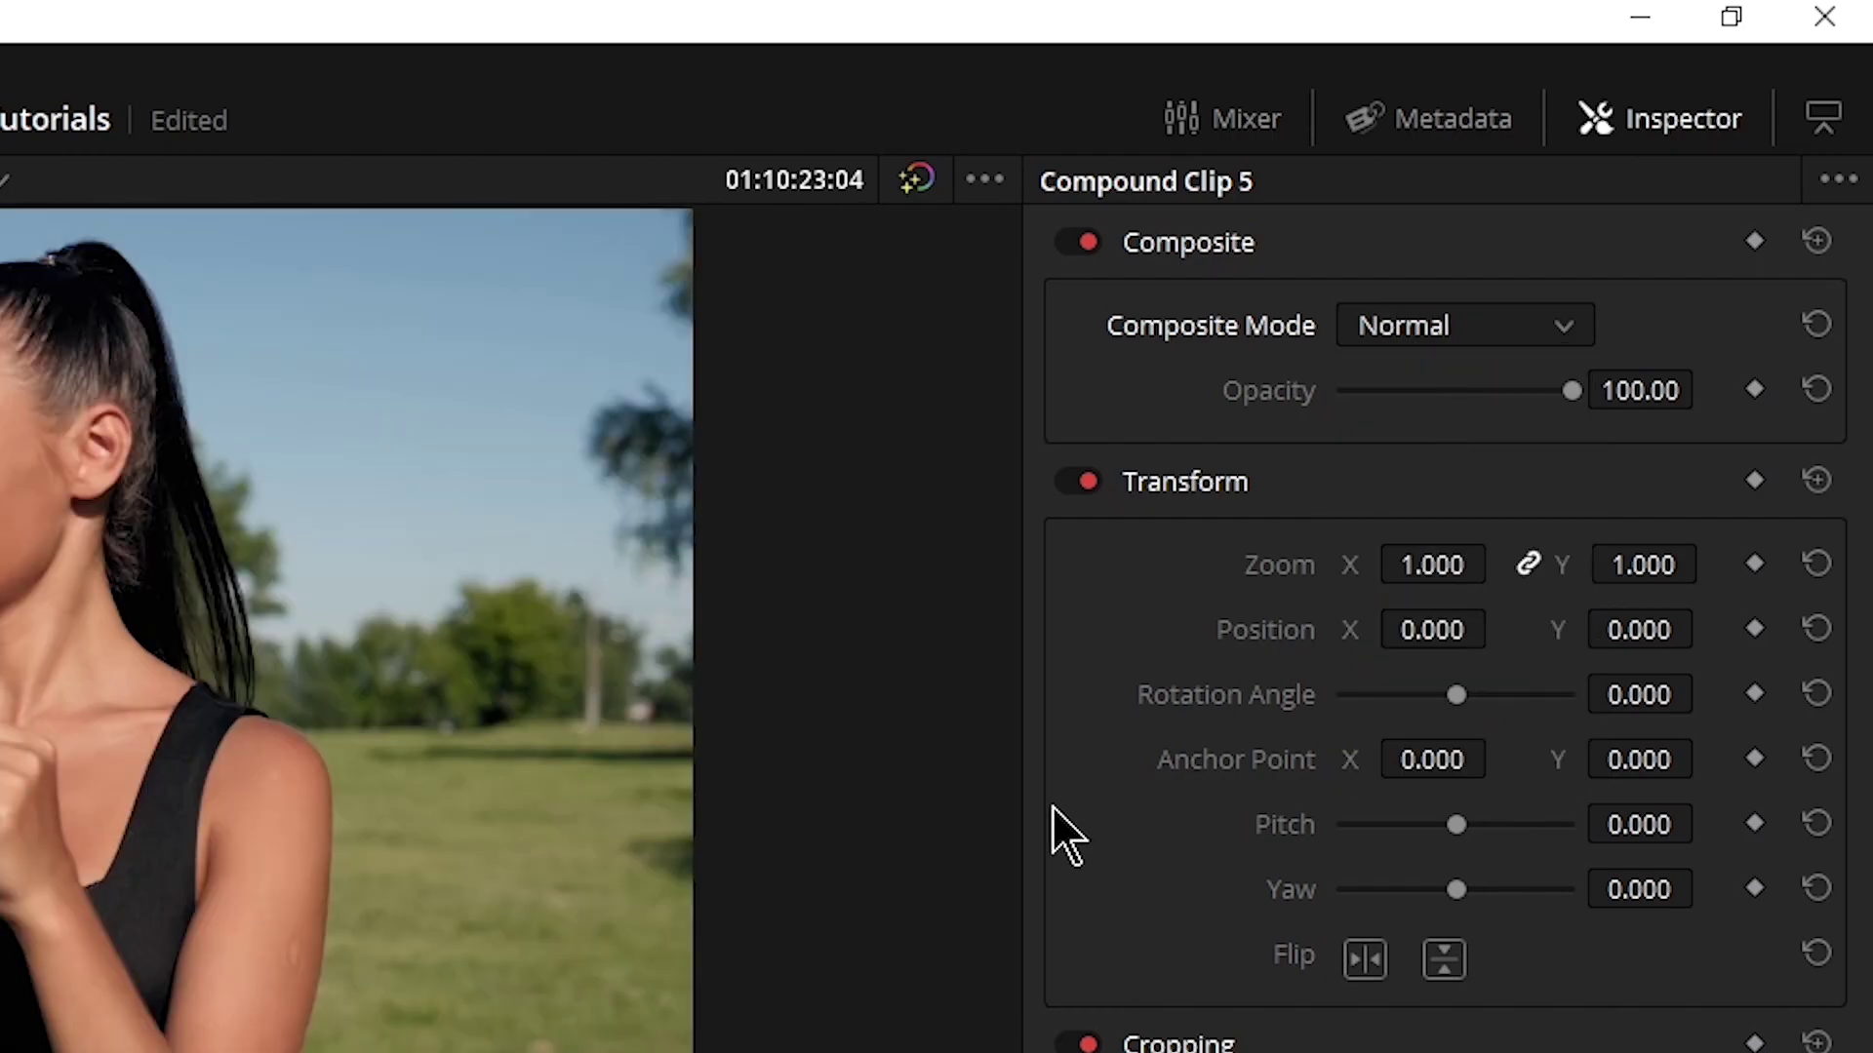
pyautogui.moveTo(1426, 565)
pyautogui.mouseDown()
pyautogui.moveTo(1492, 566)
pyautogui.moveTo(1423, 570)
pyautogui.mouseUp()
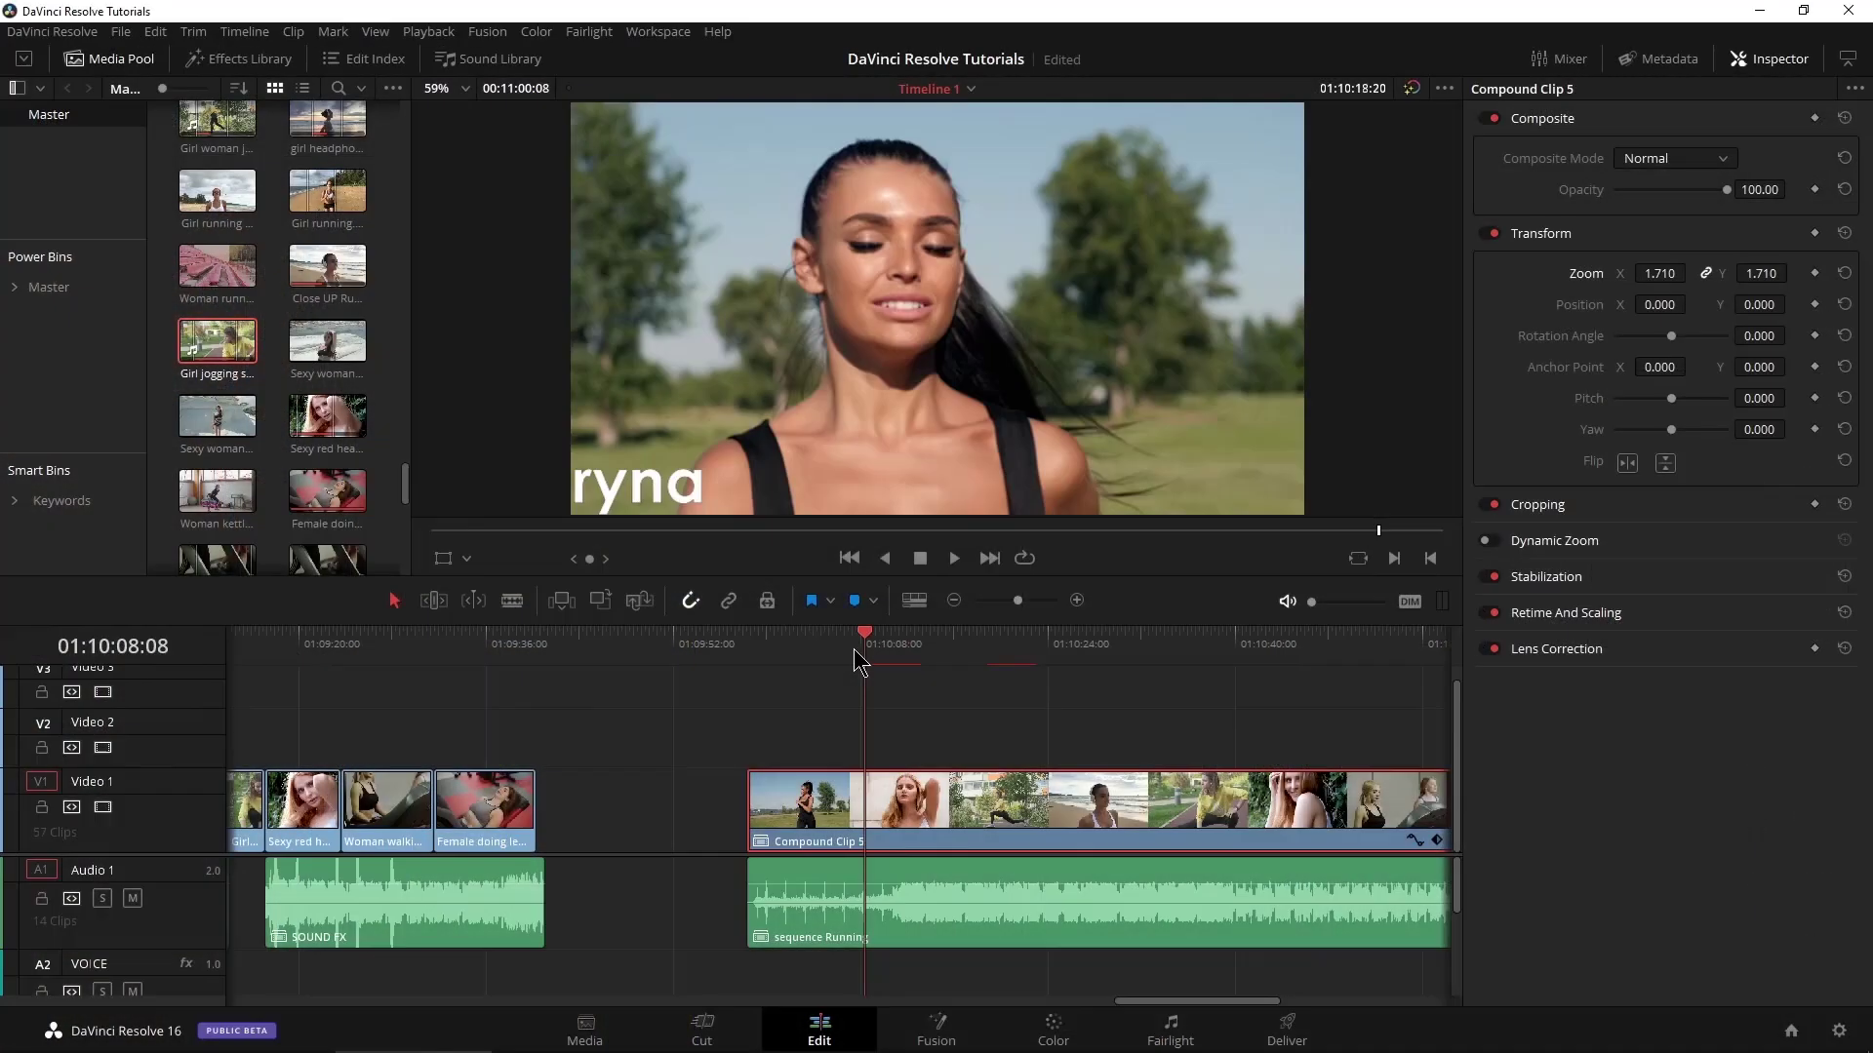
pyautogui.moveTo(858, 648); pyautogui.dragTo(1089, 694)
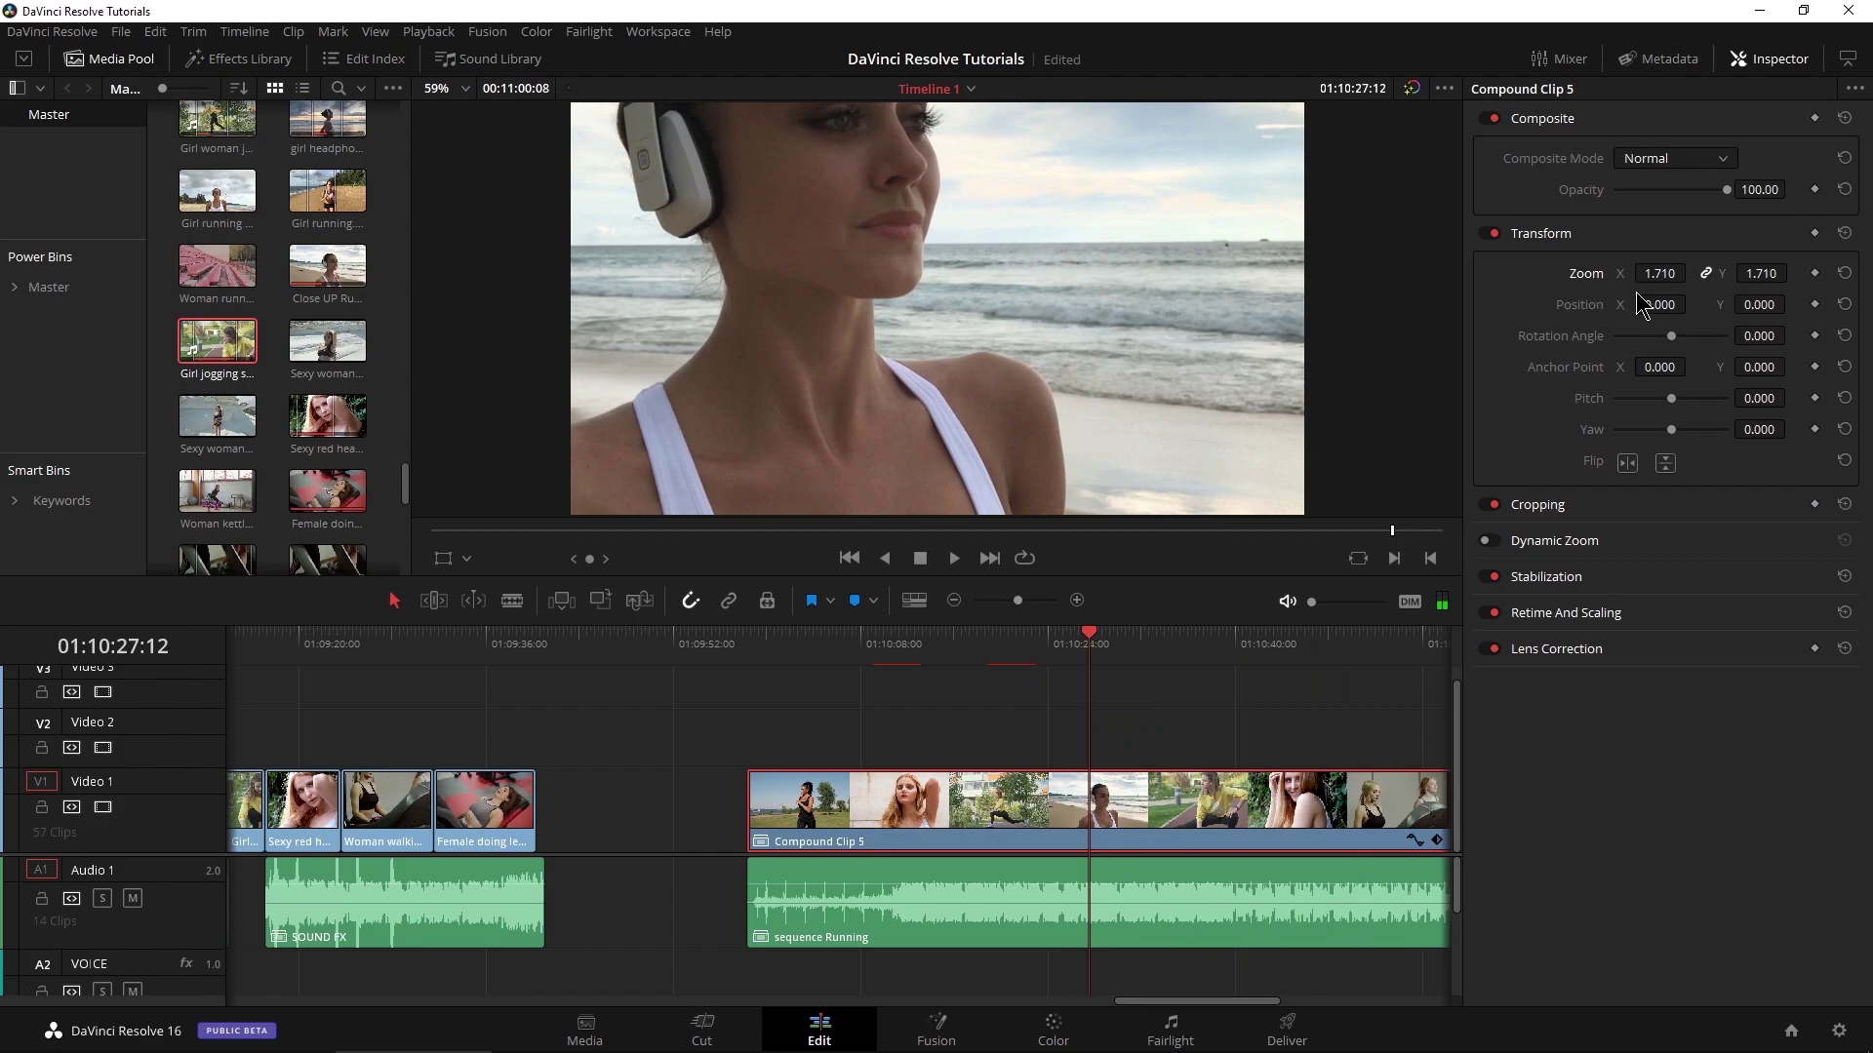
pyautogui.hotkey('ctrl', 'z')
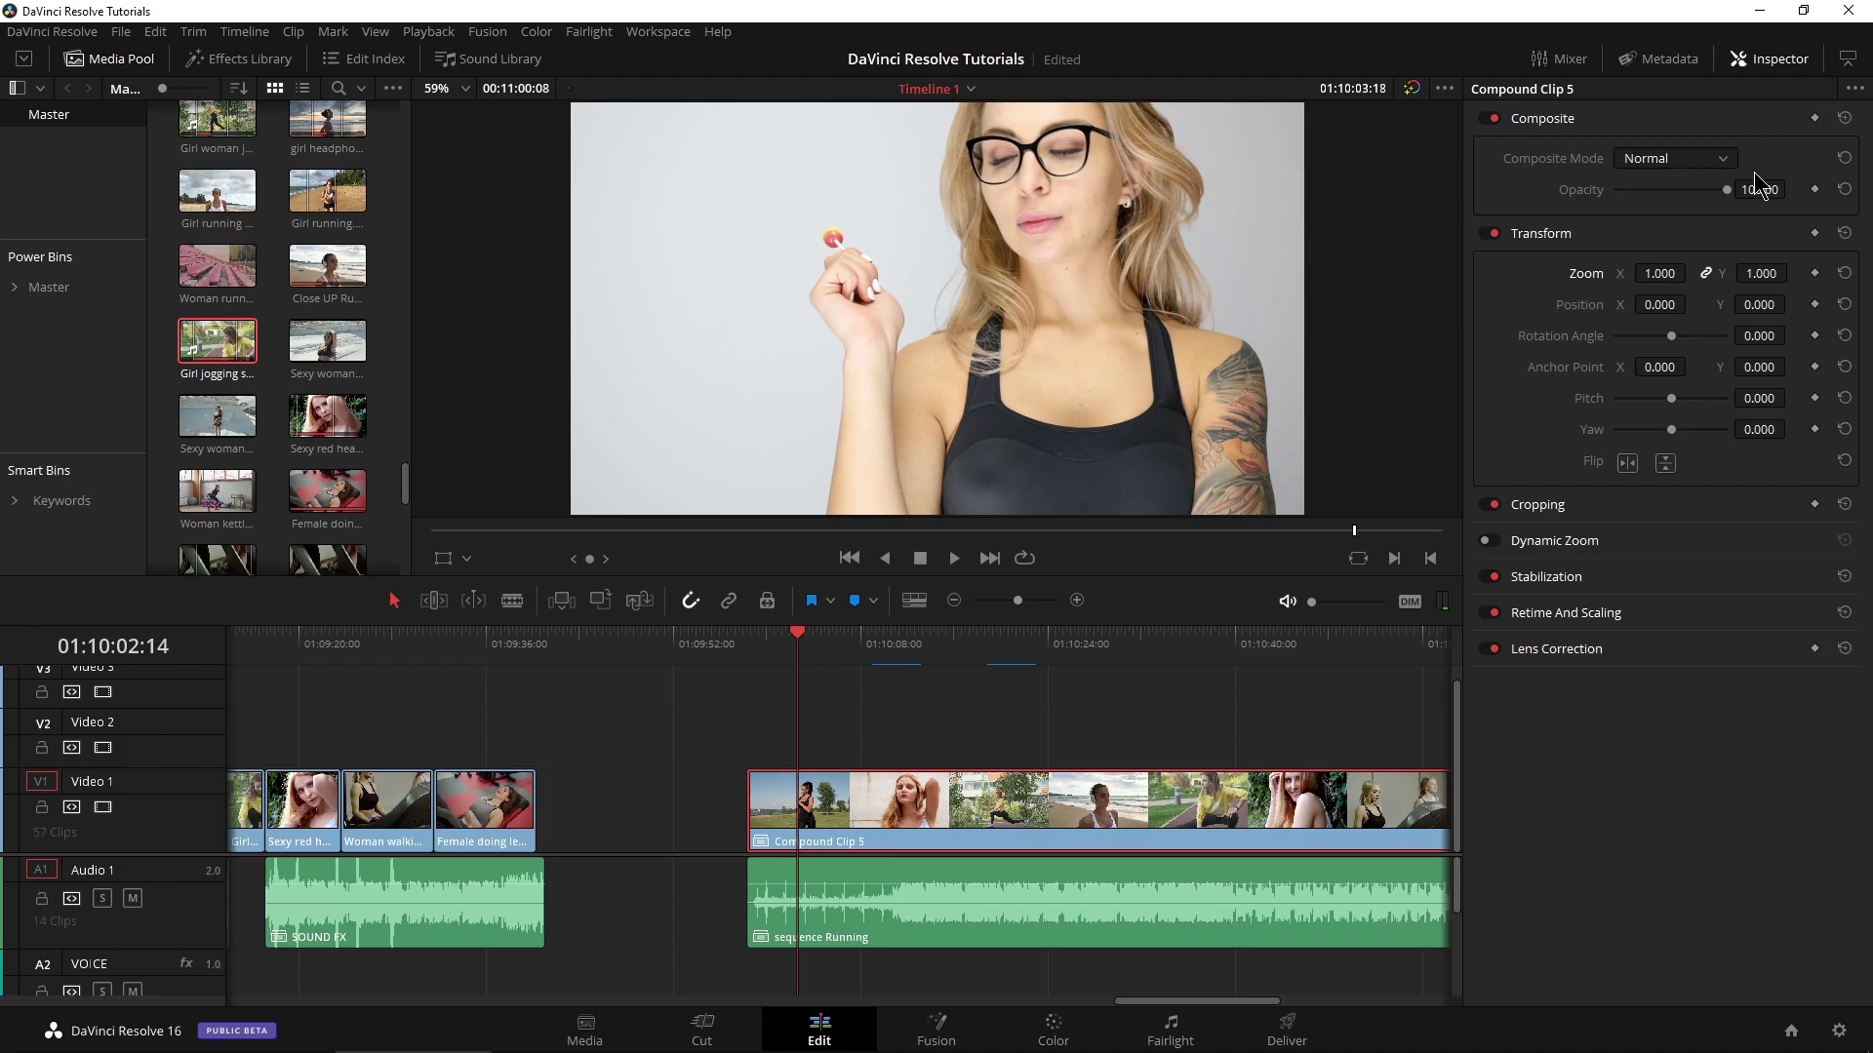
# At a later point, keyframe Compound Clip 5 to Zoom 1.680 and Position X 233
pyautogui.hscroll(6, 897, 682)
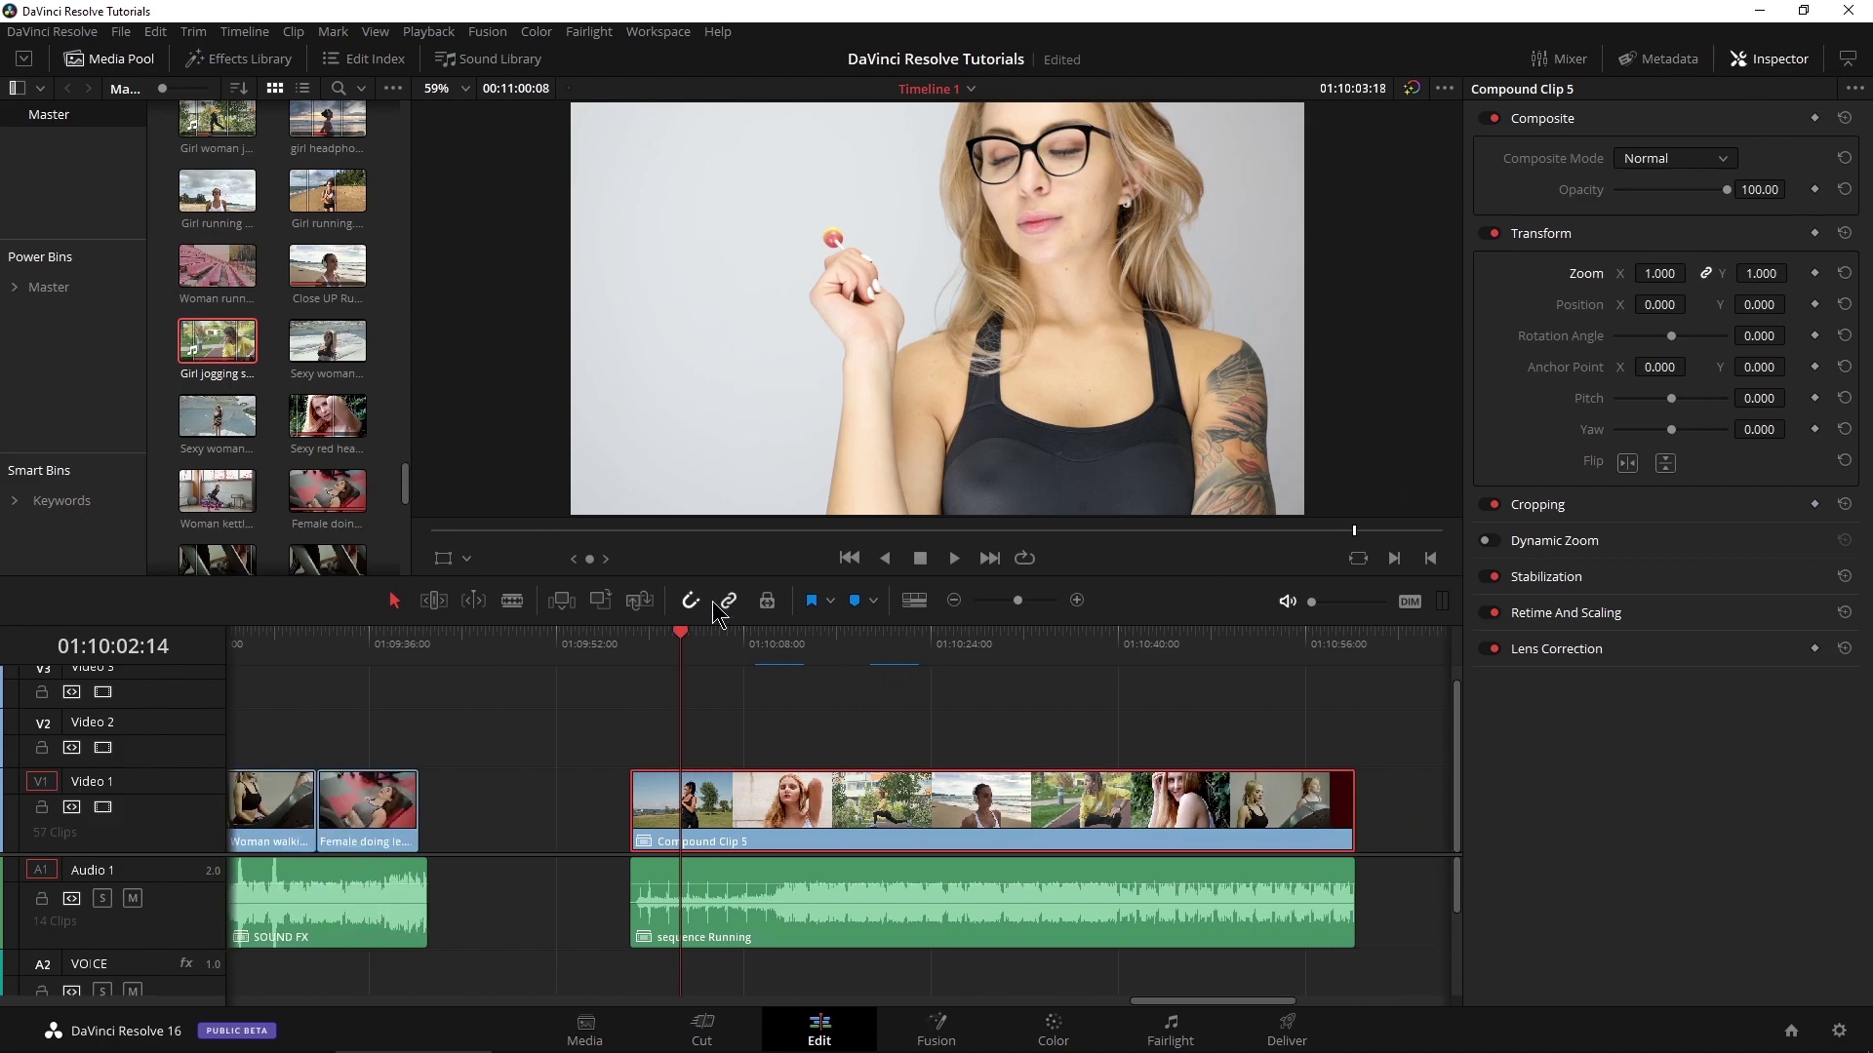
pyautogui.moveTo(680, 651); pyautogui.dragTo(1188, 644)
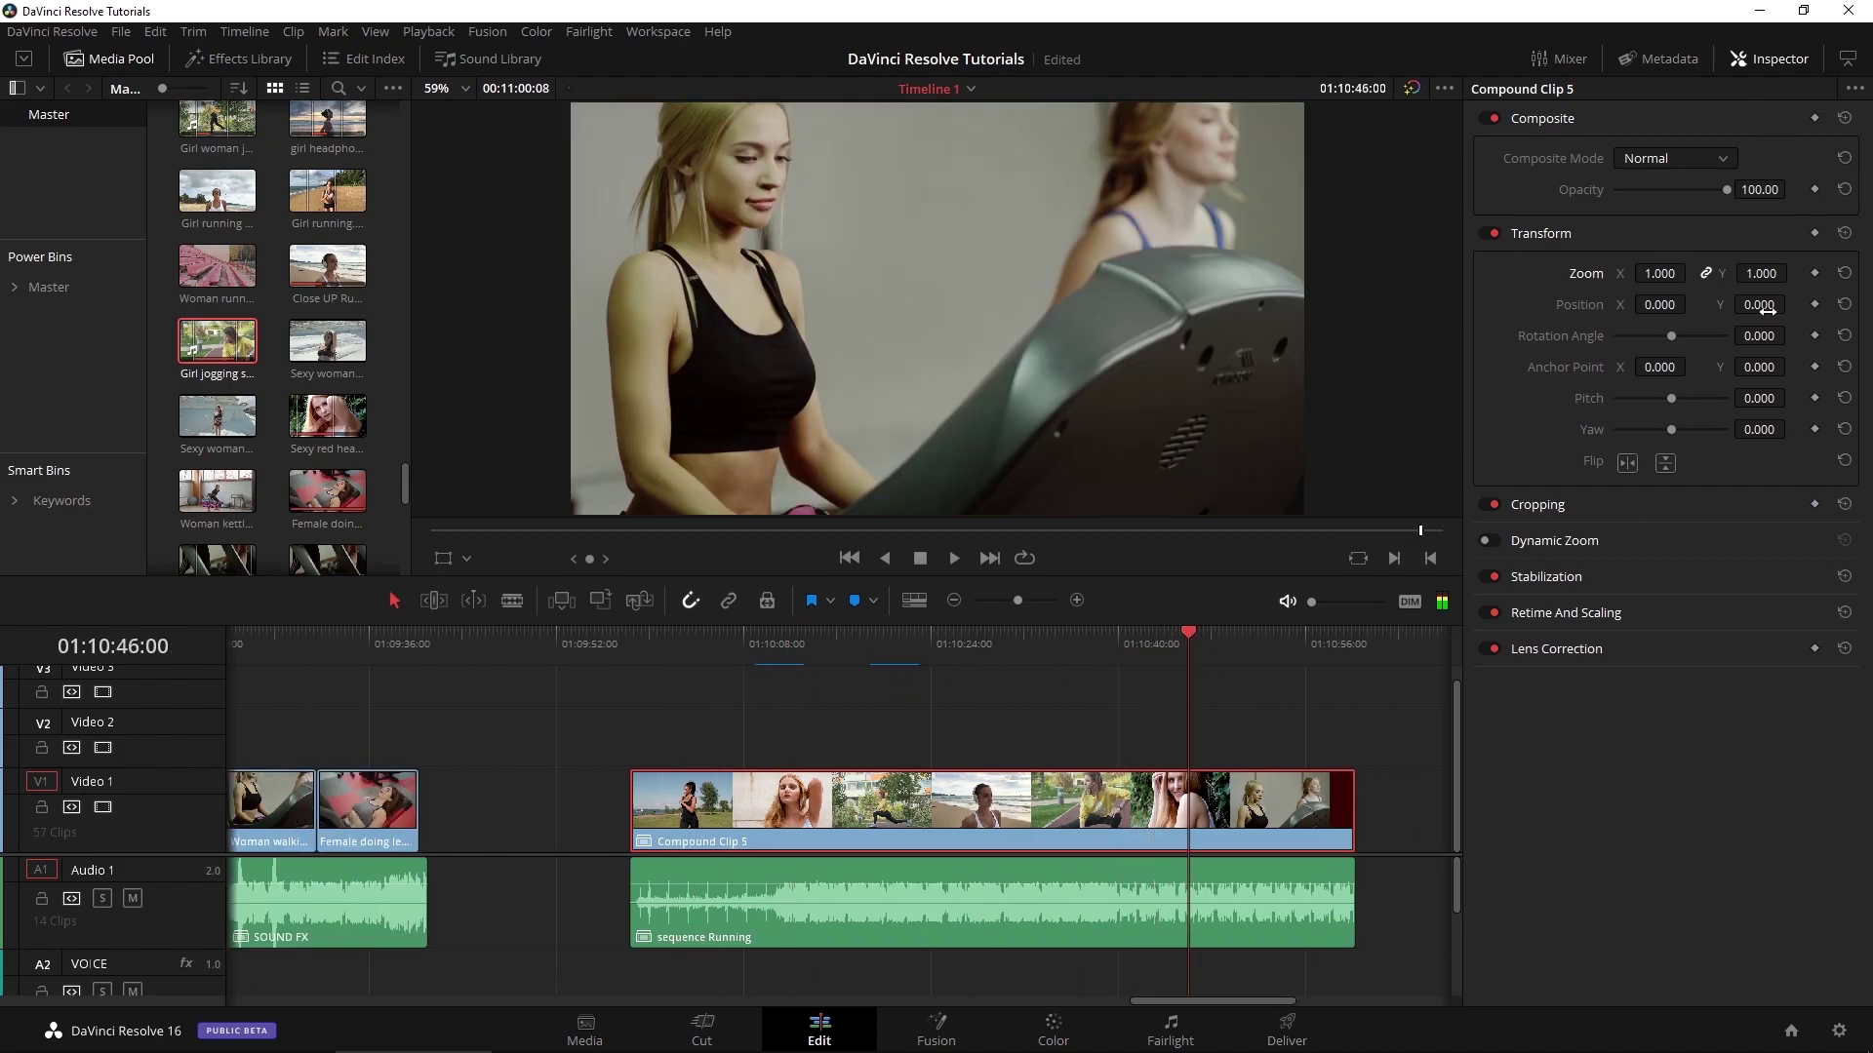
pyautogui.moveTo(1746, 274); pyautogui.dragTo(1761, 275)
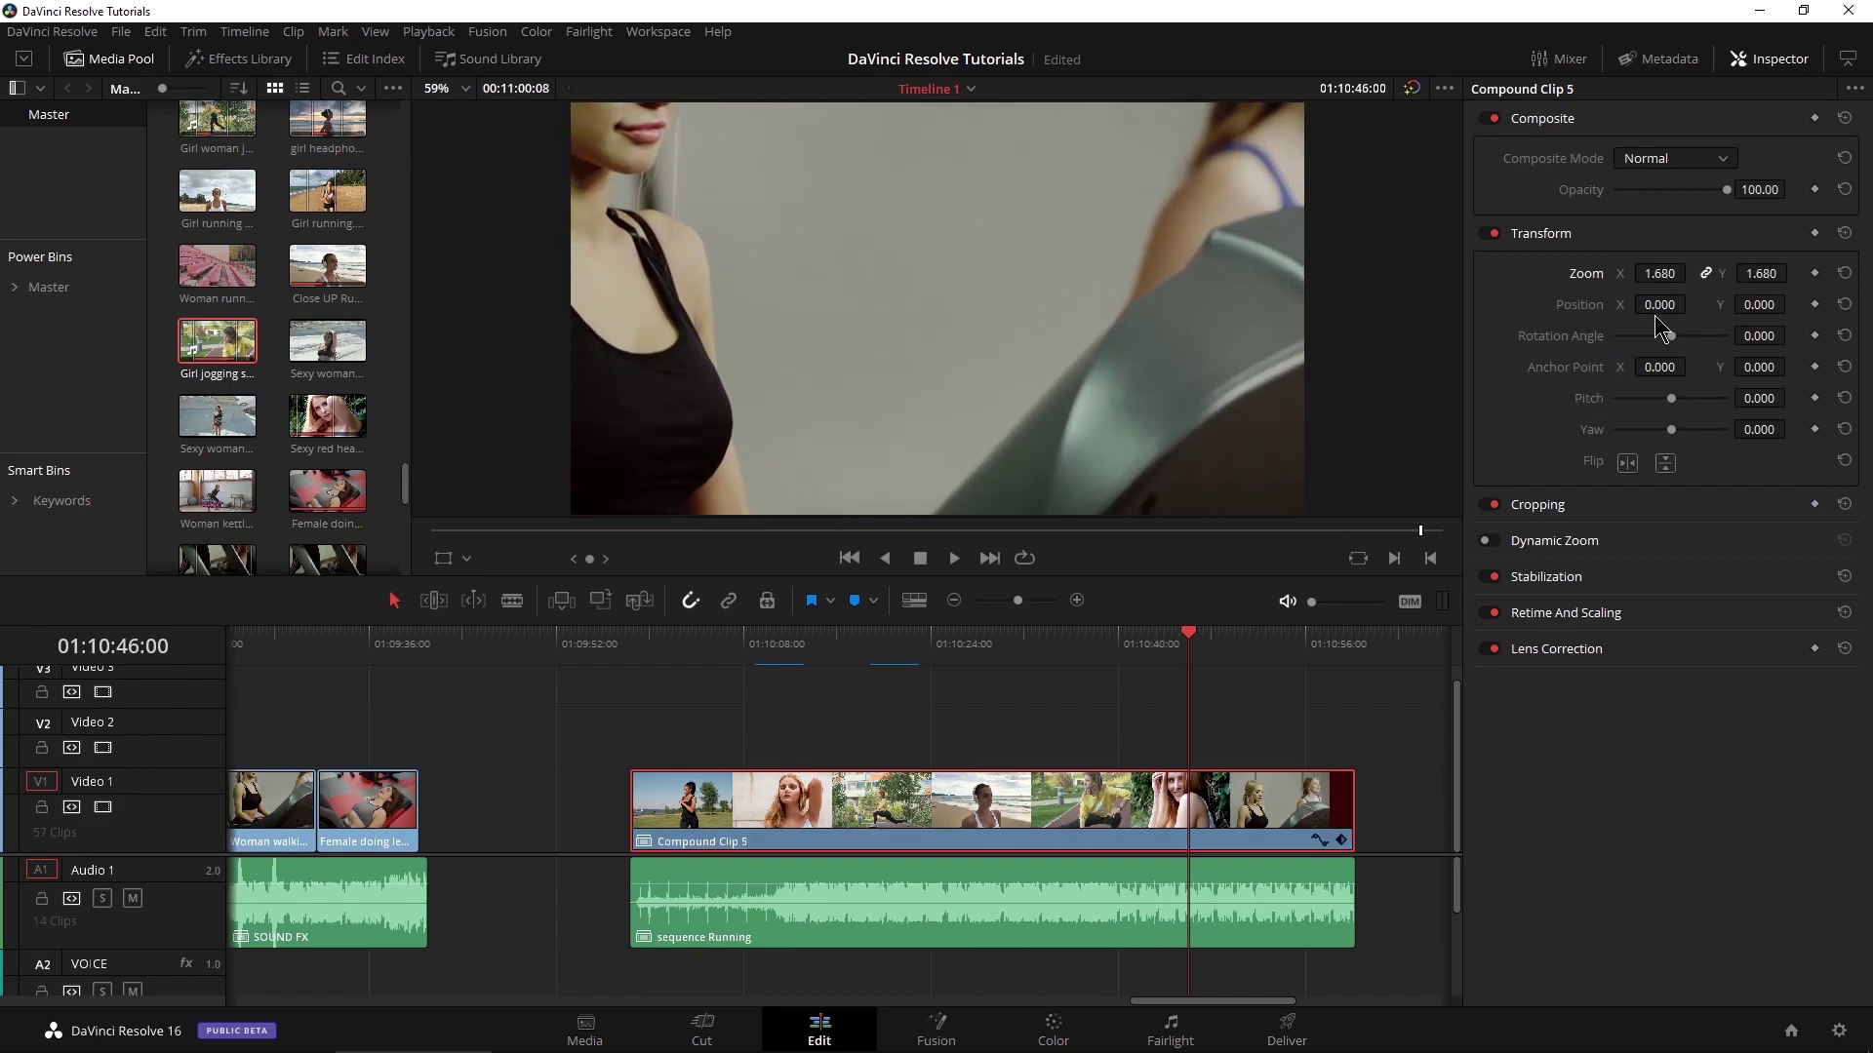
pyautogui.moveTo(1654, 308); pyautogui.dragTo(1656, 314)
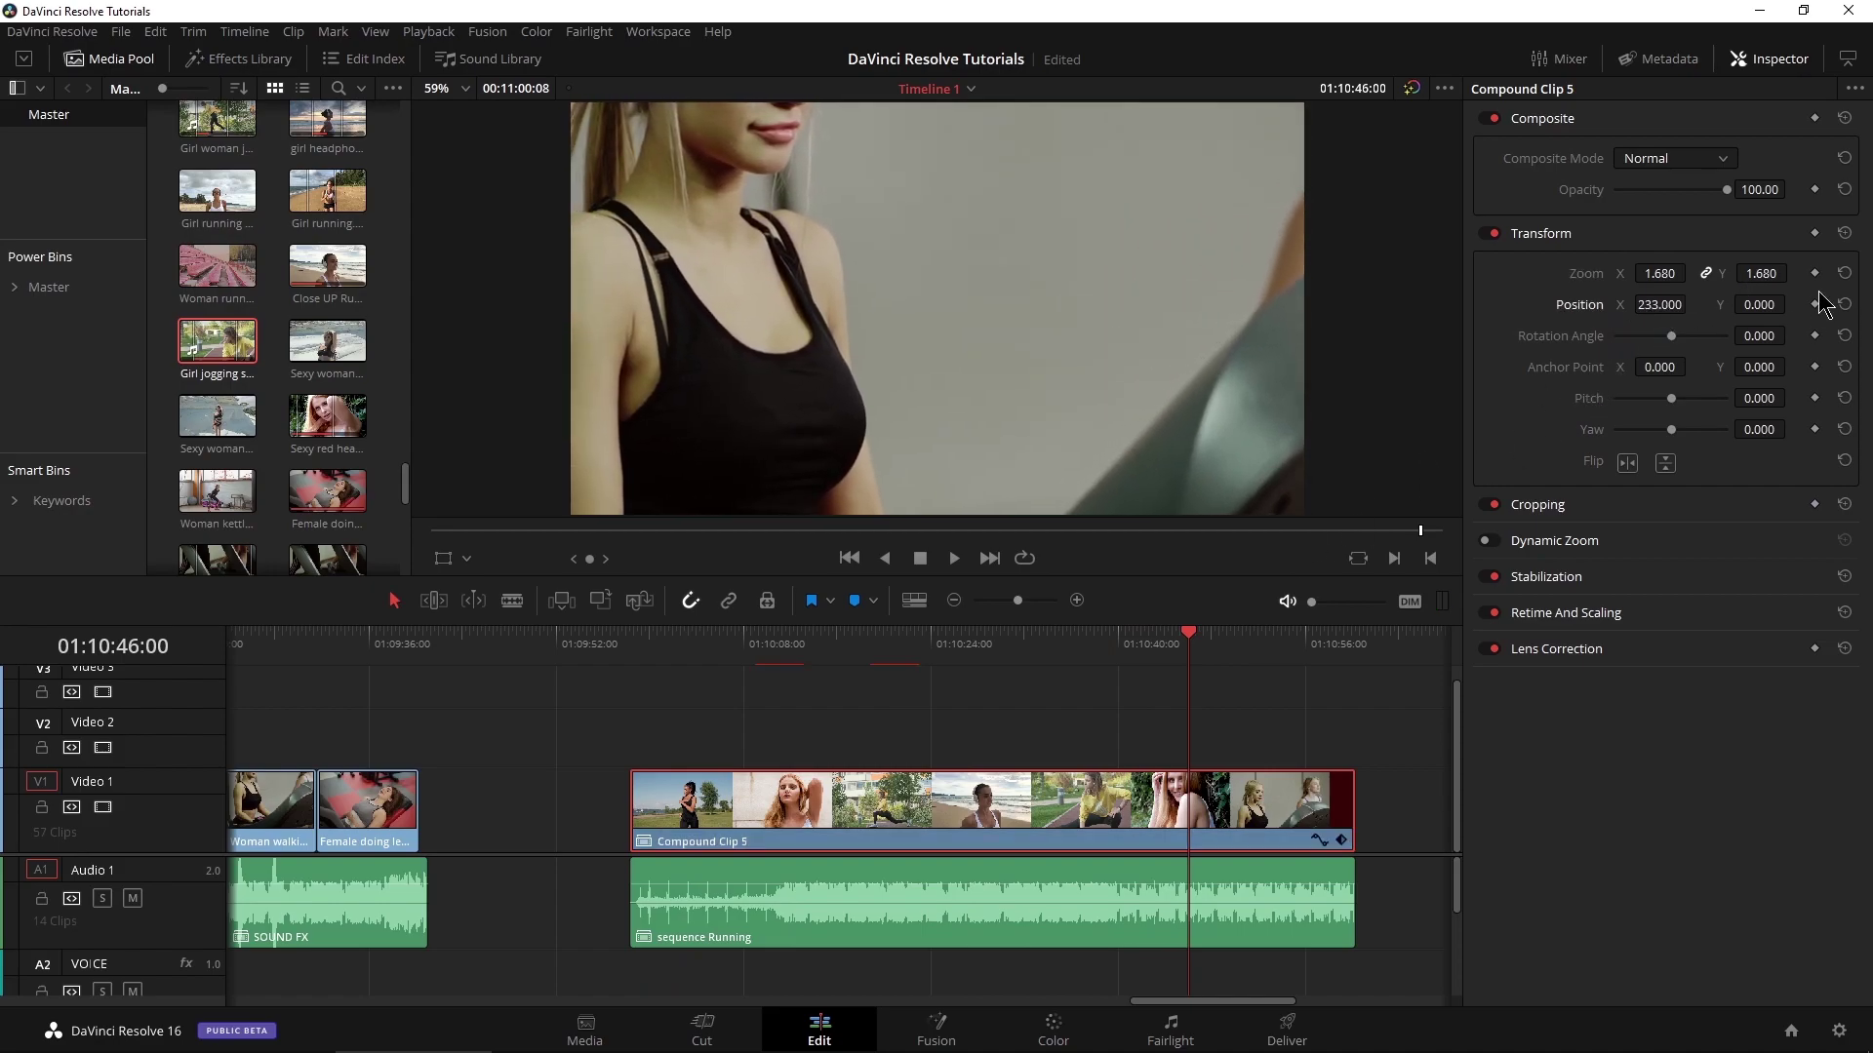
# At about 01:10:05, keyframe Zoom 0.980, then play the animation
pyautogui.click(1814, 304)
pyautogui.moveTo(1001, 640); pyautogui.dragTo(717, 673)
pyautogui.moveTo(1658, 273); pyautogui.dragTo(1667, 317)
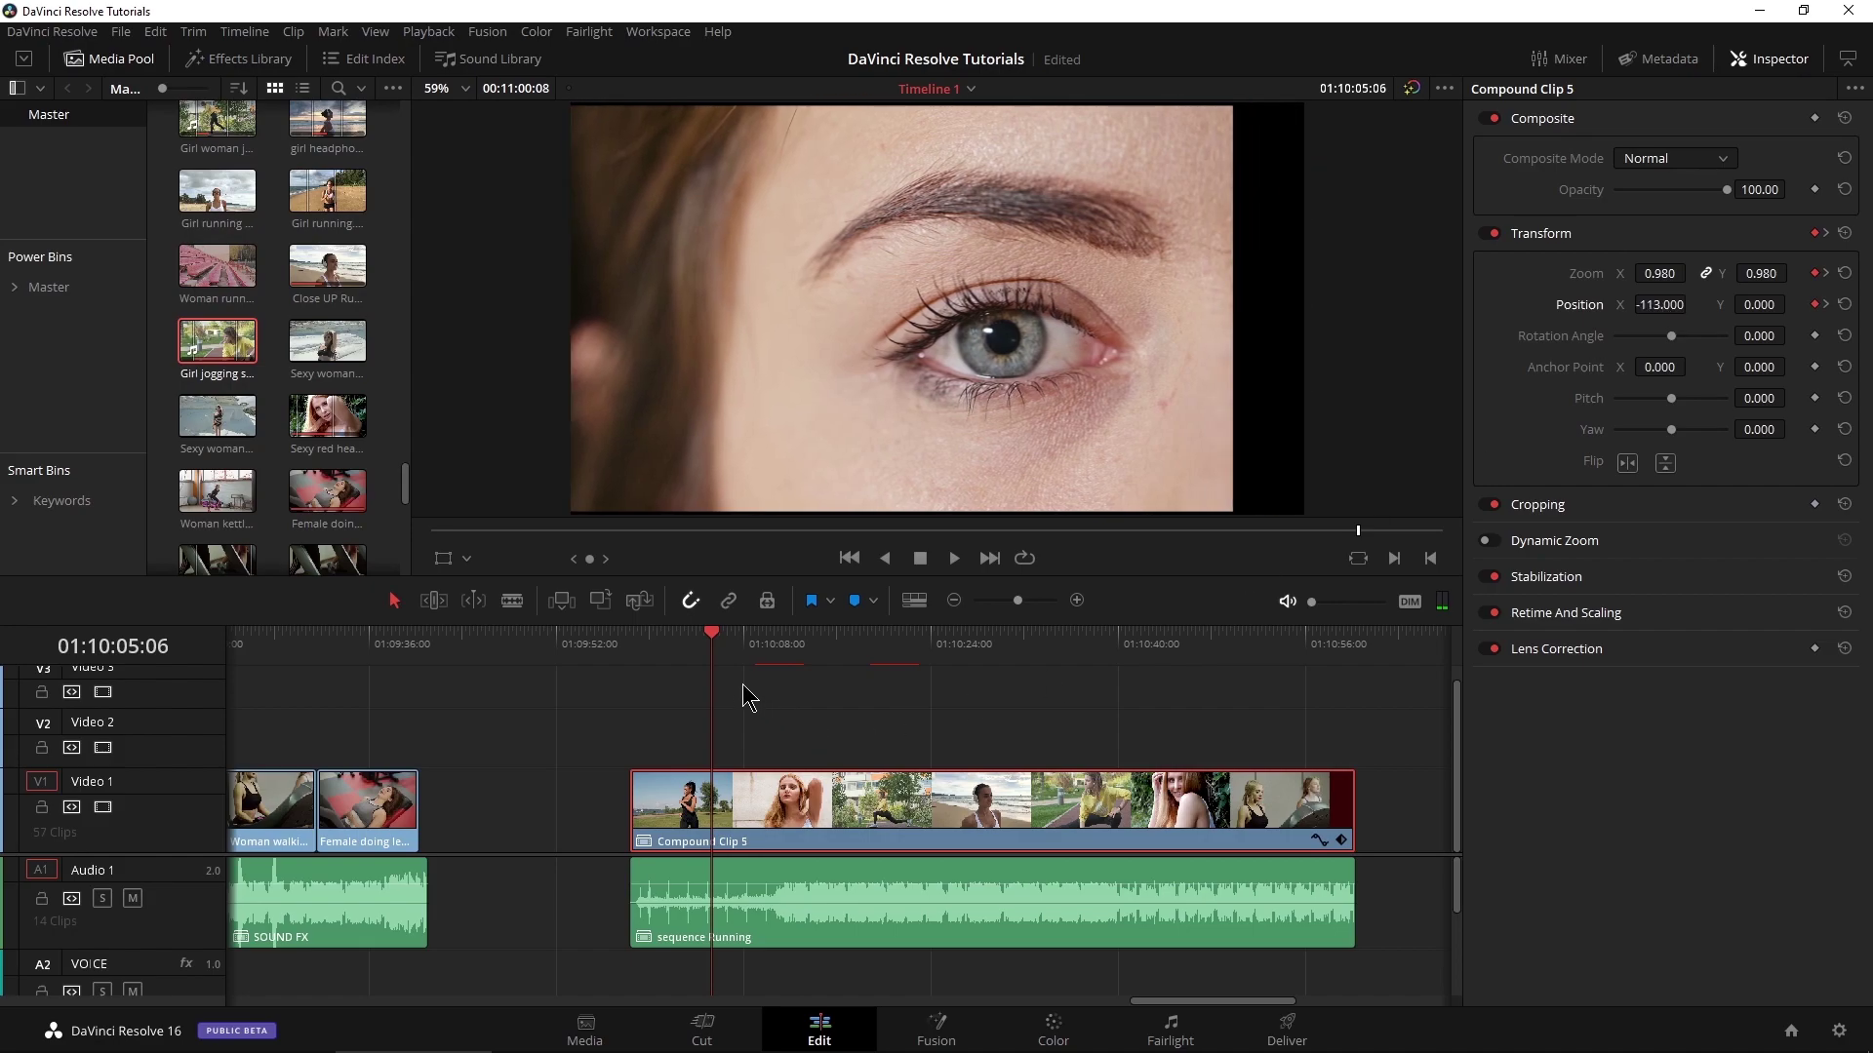
pyautogui.press('space')
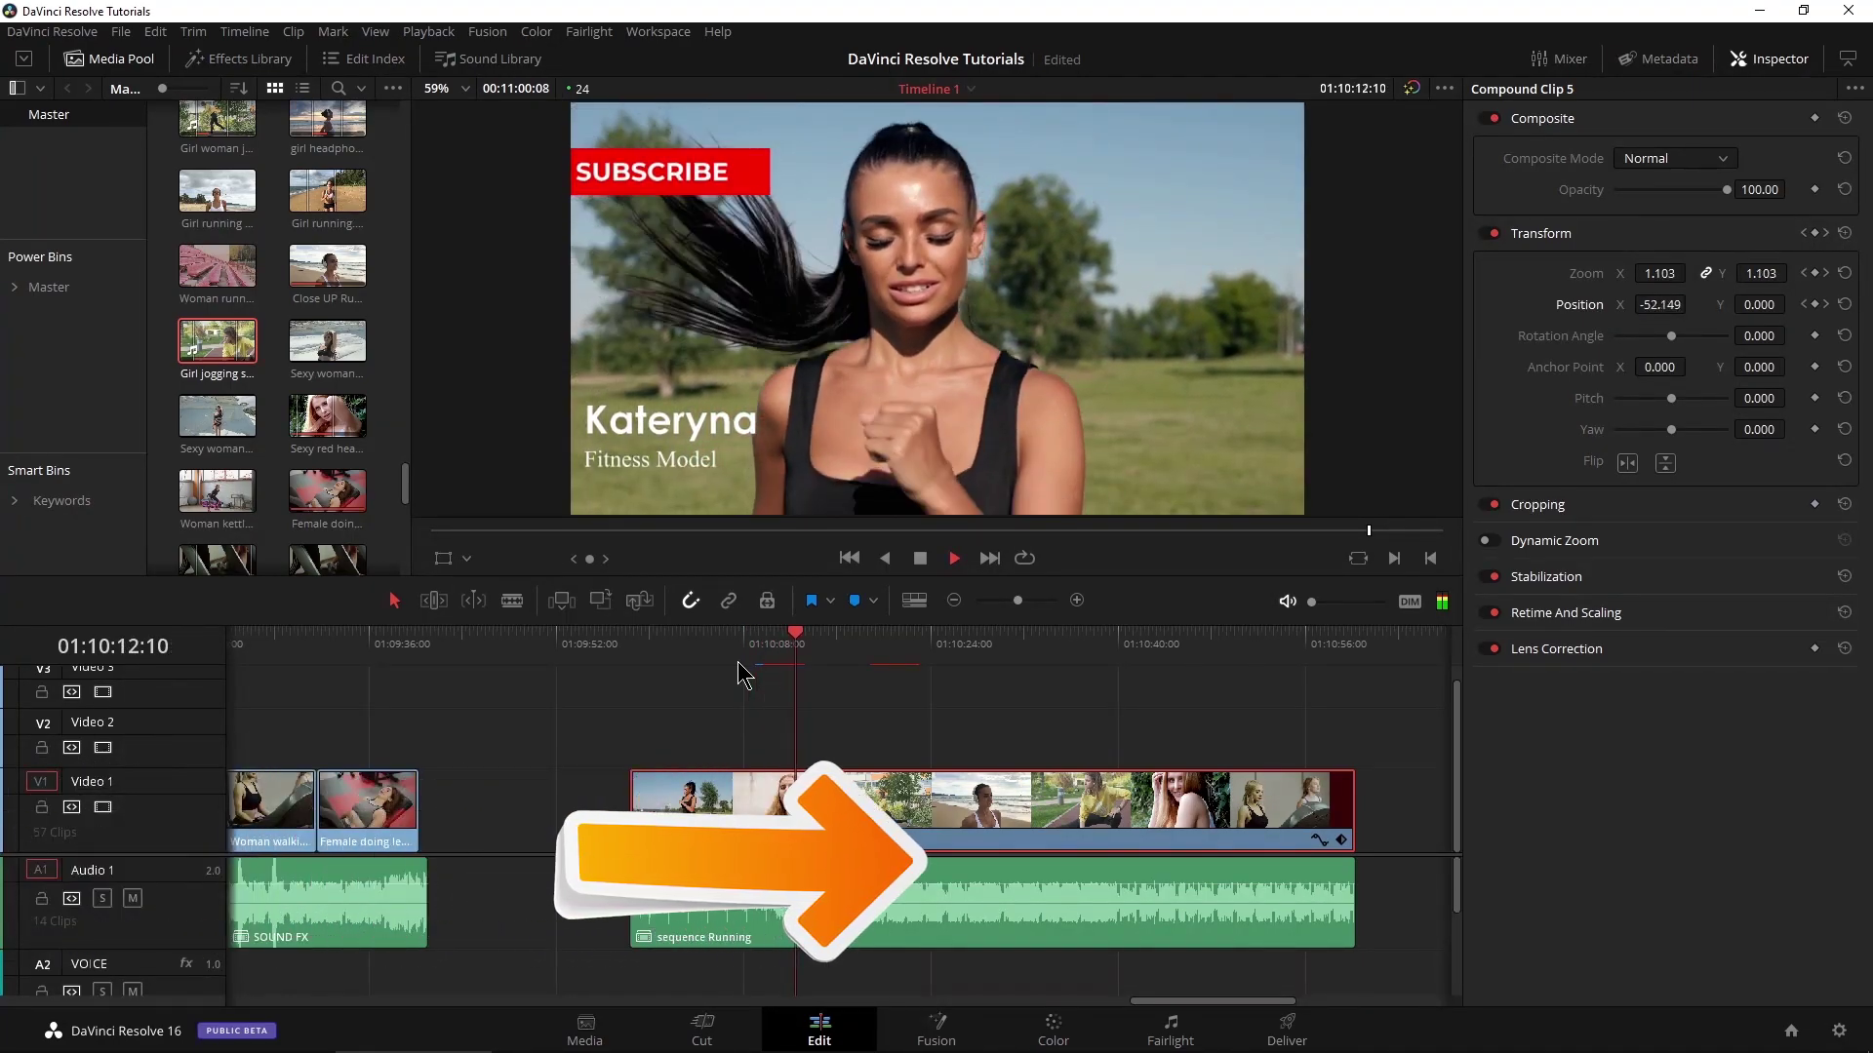
# Drag ResolveFX Stylize Abstraction onto Compound Clip 5 and scrub to preview the painted look
pyautogui.moveTo(815, 651); pyautogui.dragTo(1190, 660)
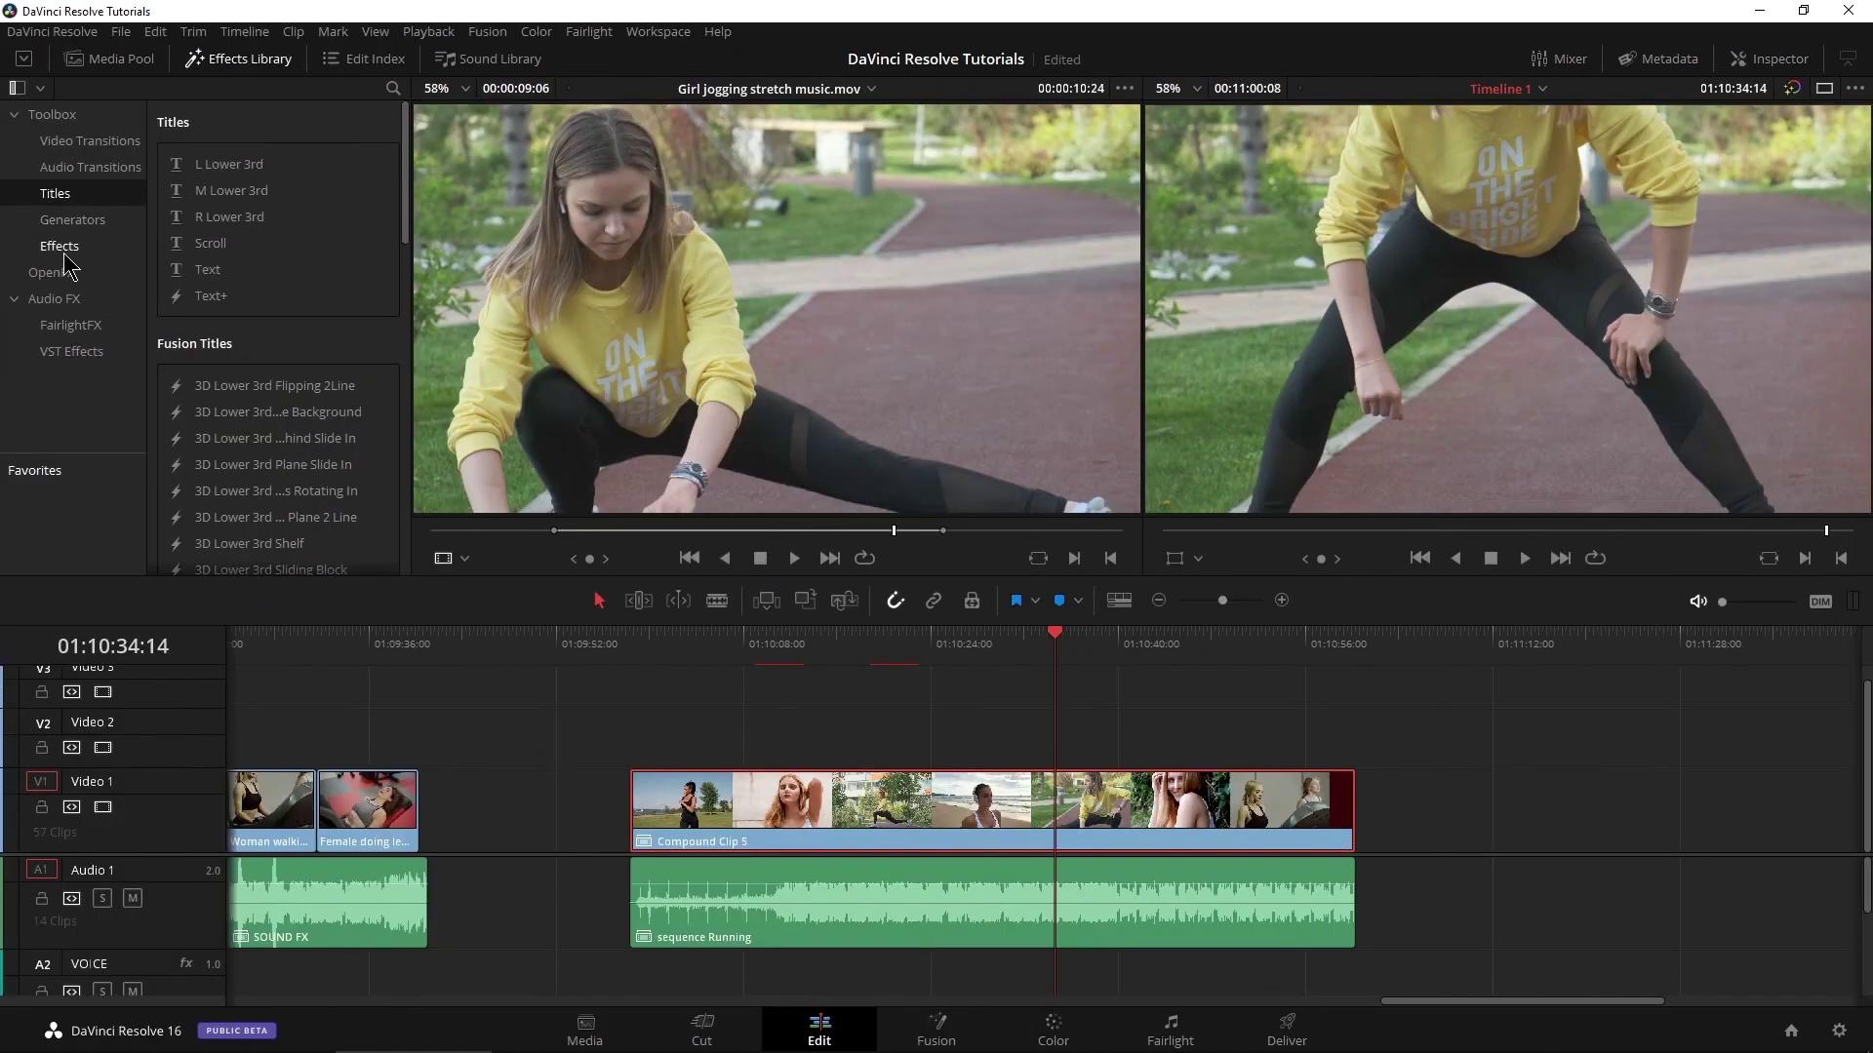
pyautogui.click(61, 272)
pyautogui.scroll(-10, 252, 351)
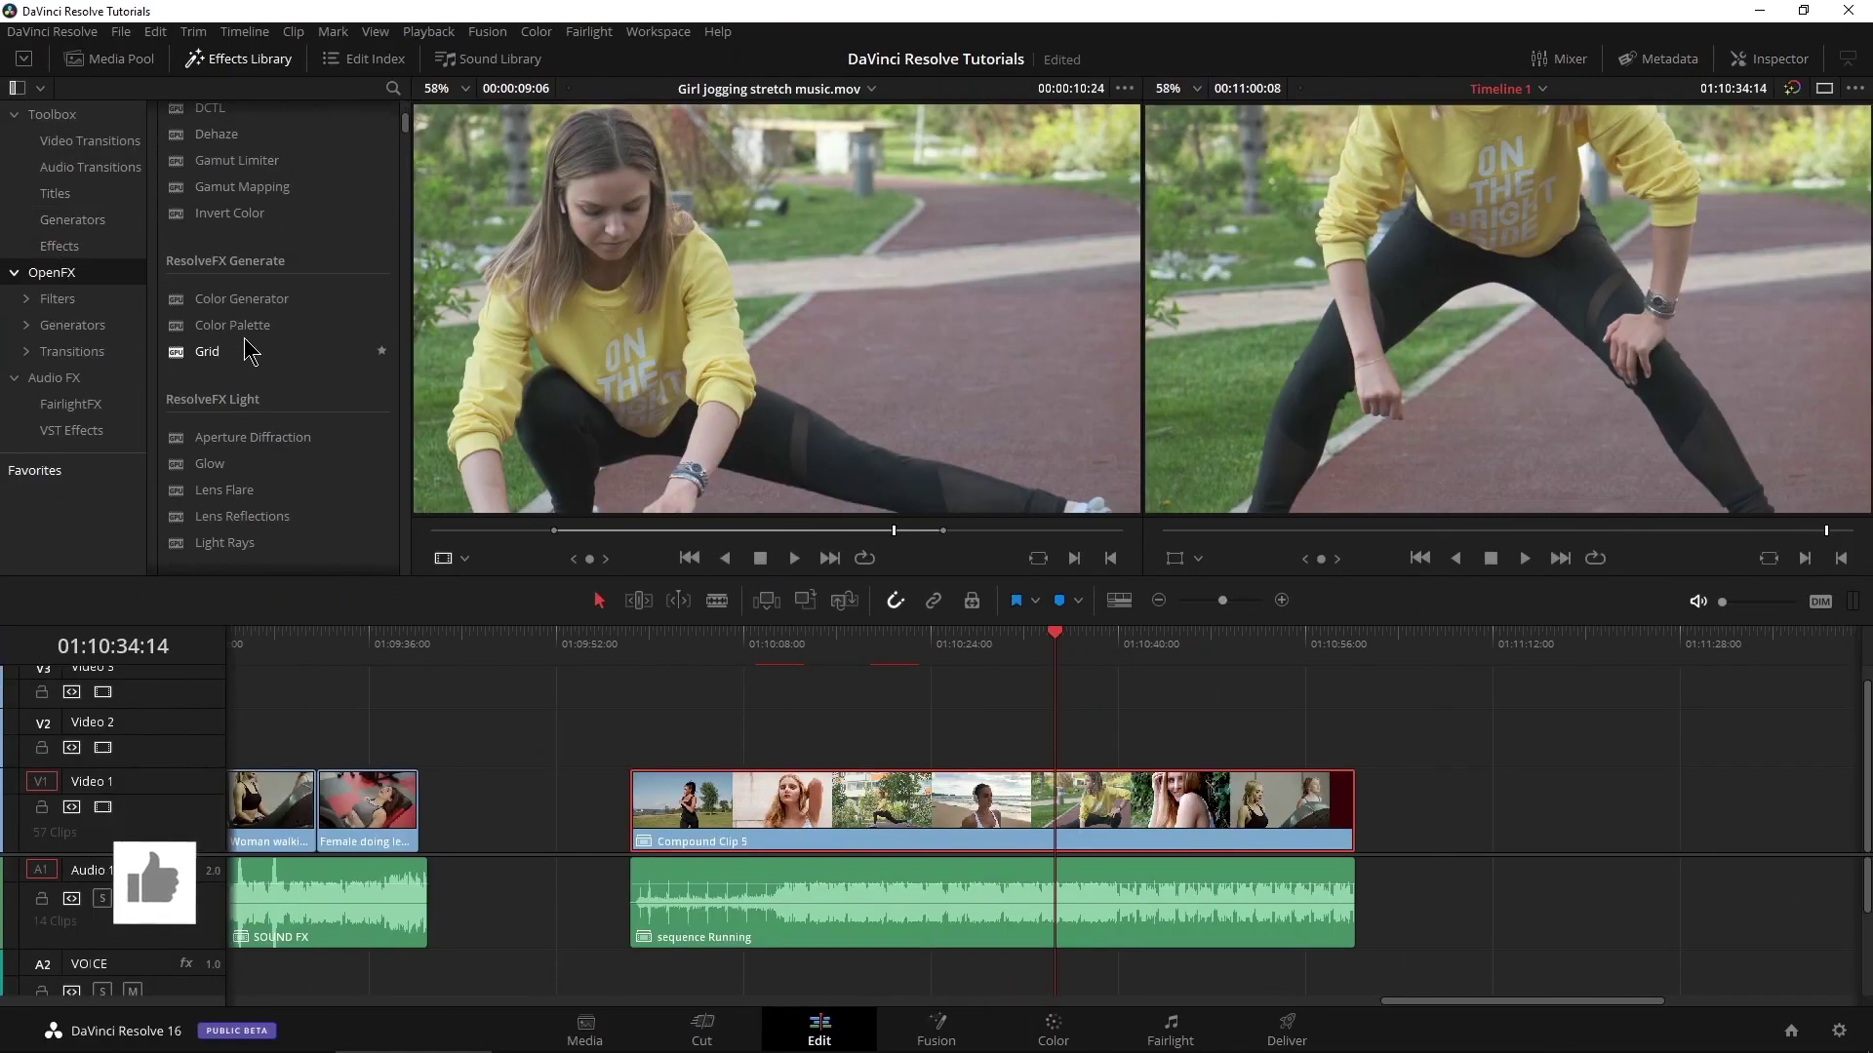
pyautogui.scroll(-6, 251, 356)
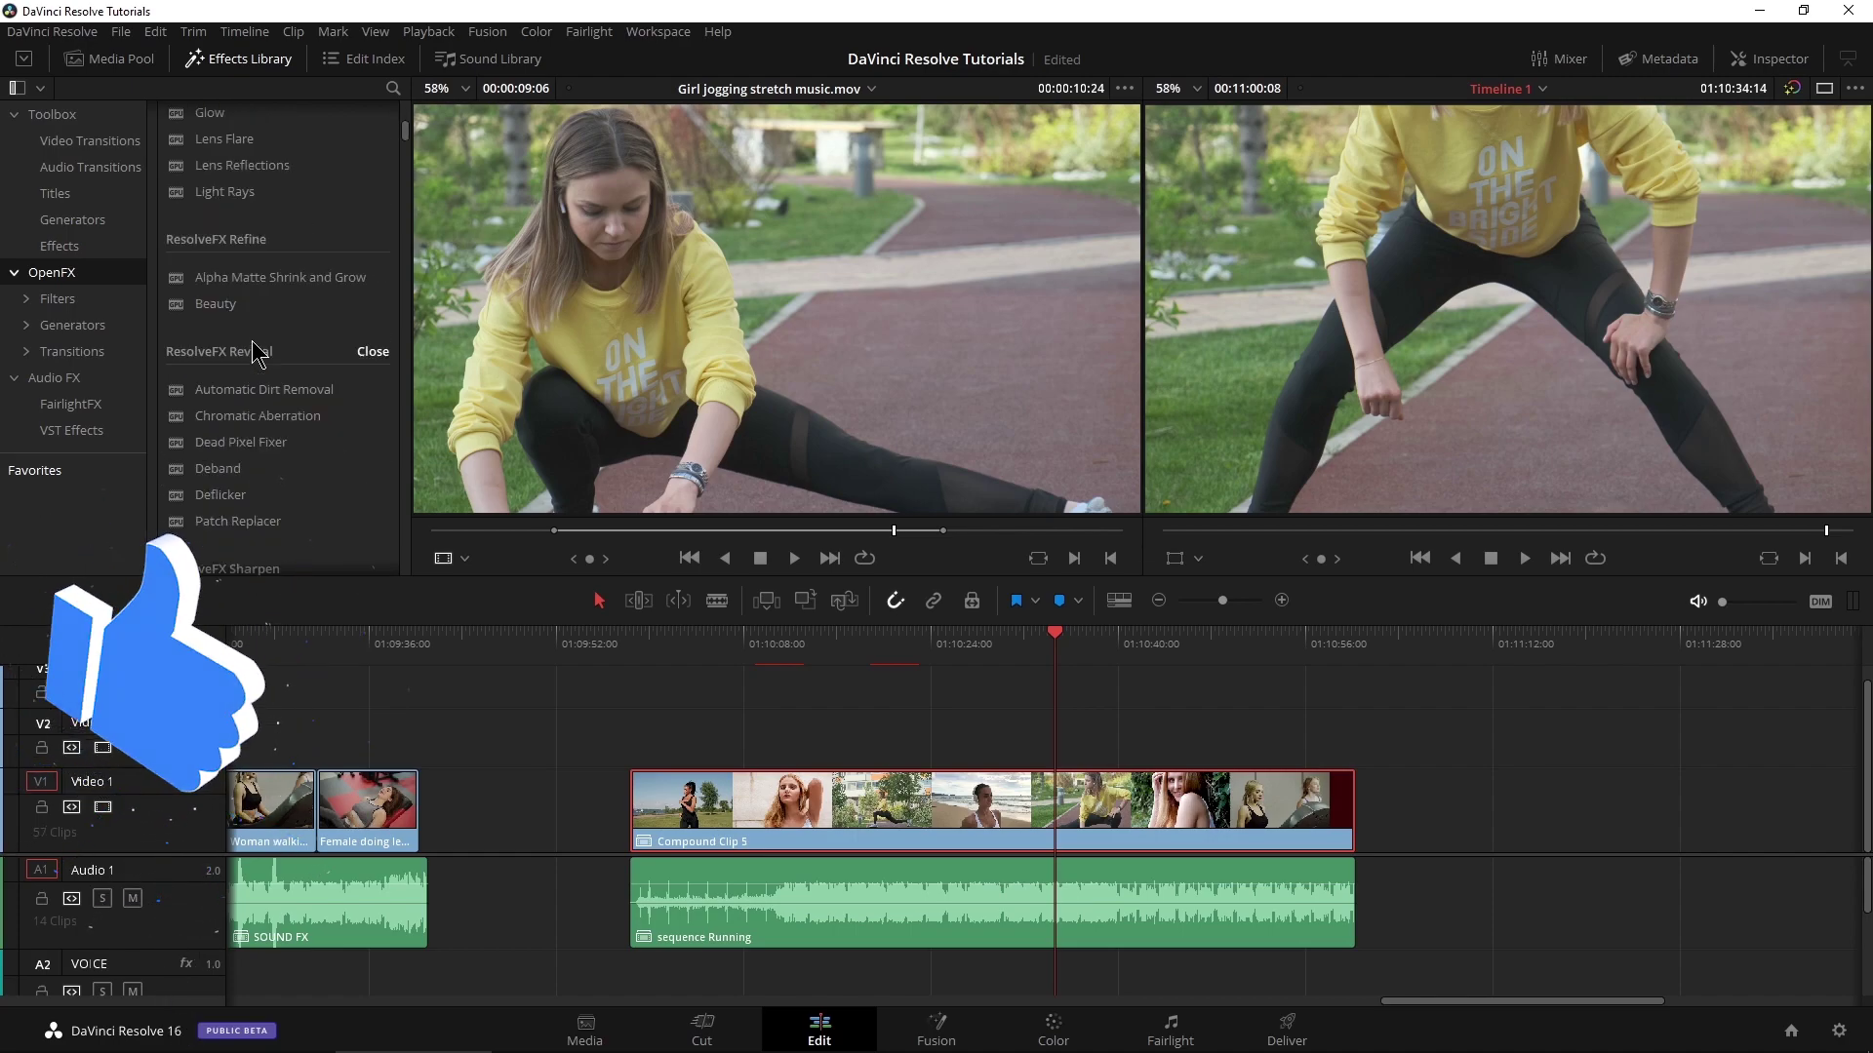
pyautogui.scroll(-5, 224, 402)
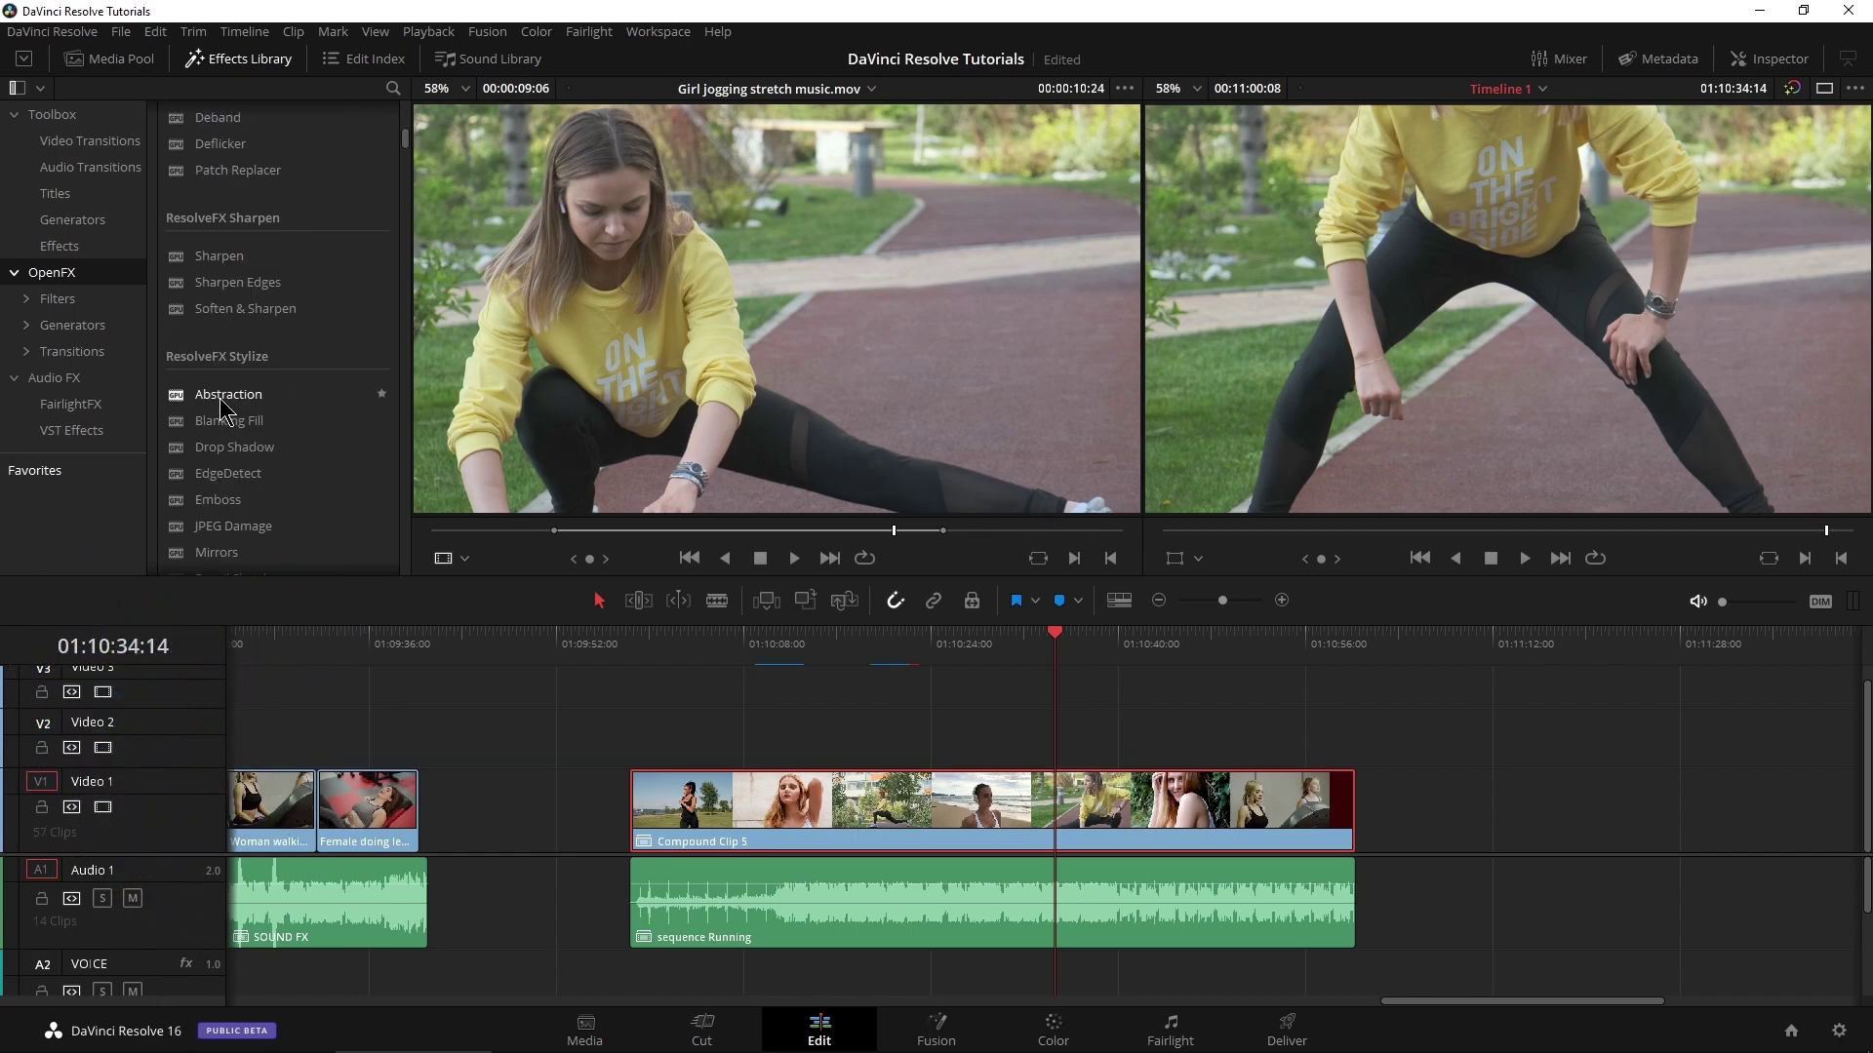
pyautogui.moveTo(182, 405); pyautogui.dragTo(1005, 785)
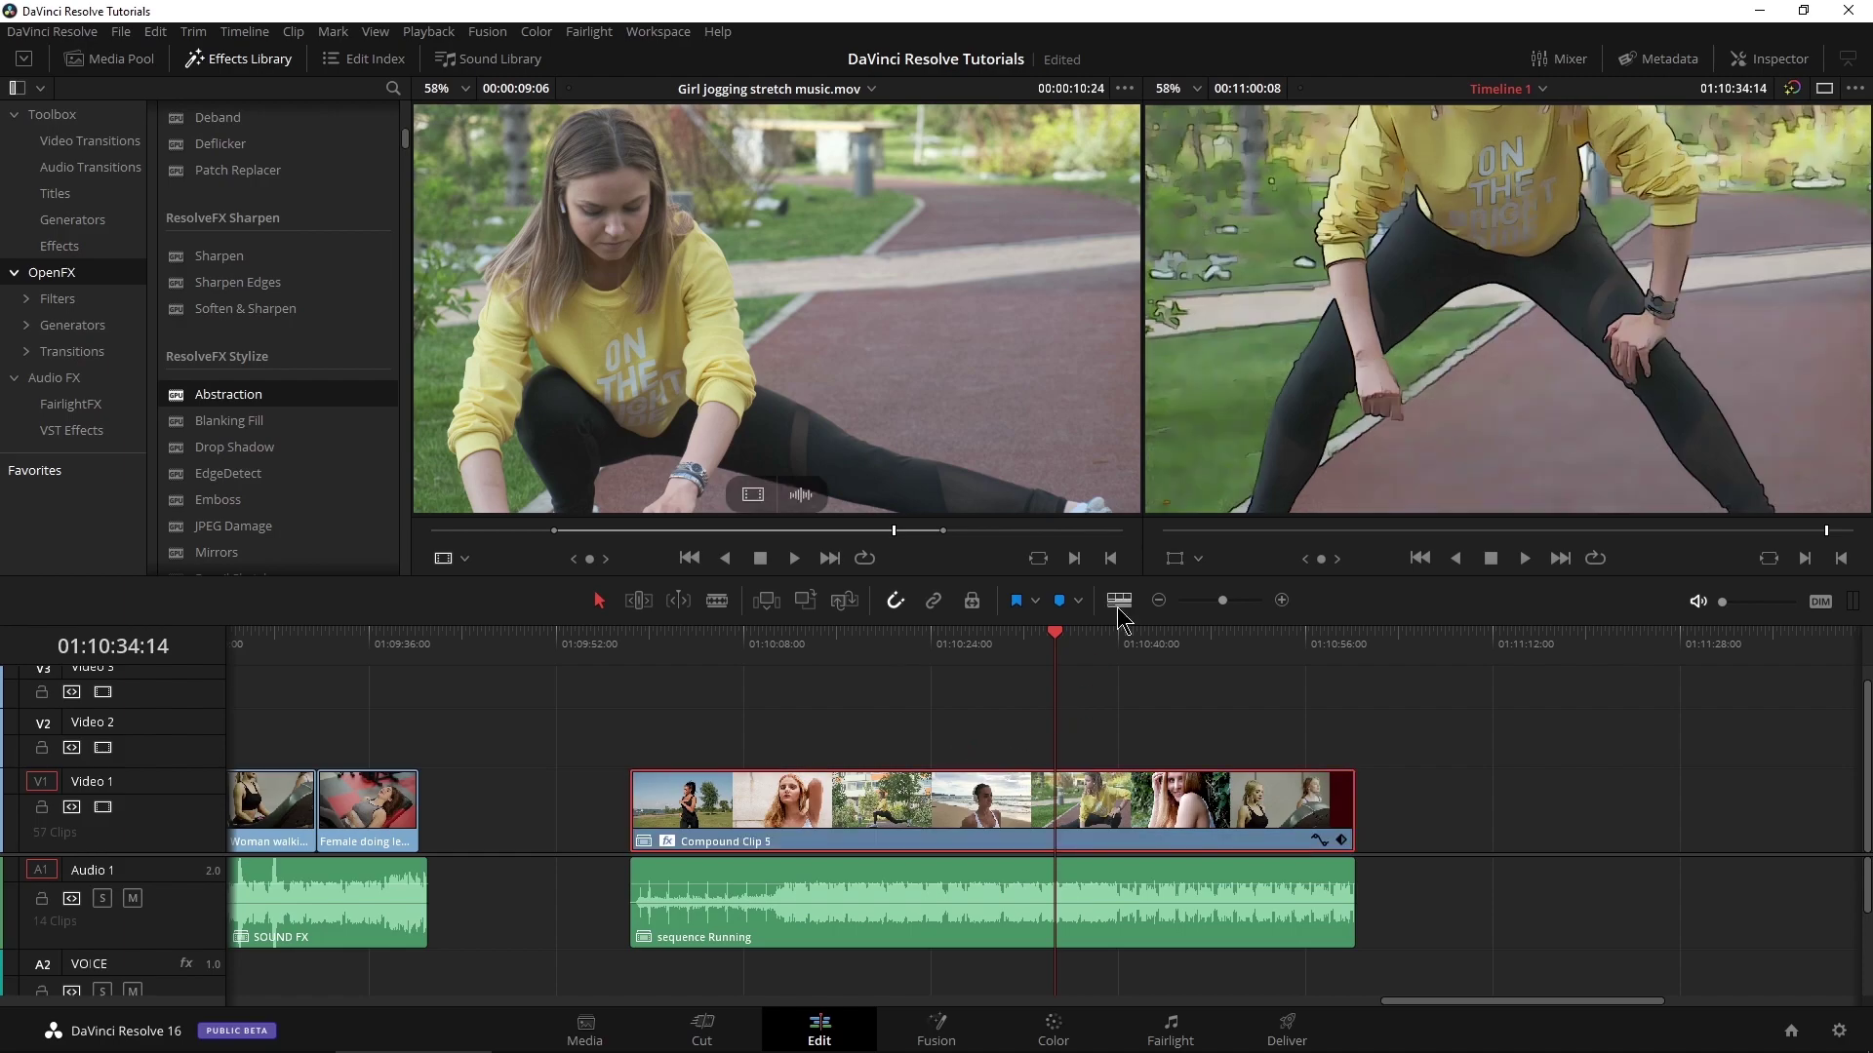
pyautogui.moveTo(1027, 645); pyautogui.dragTo(1136, 693)
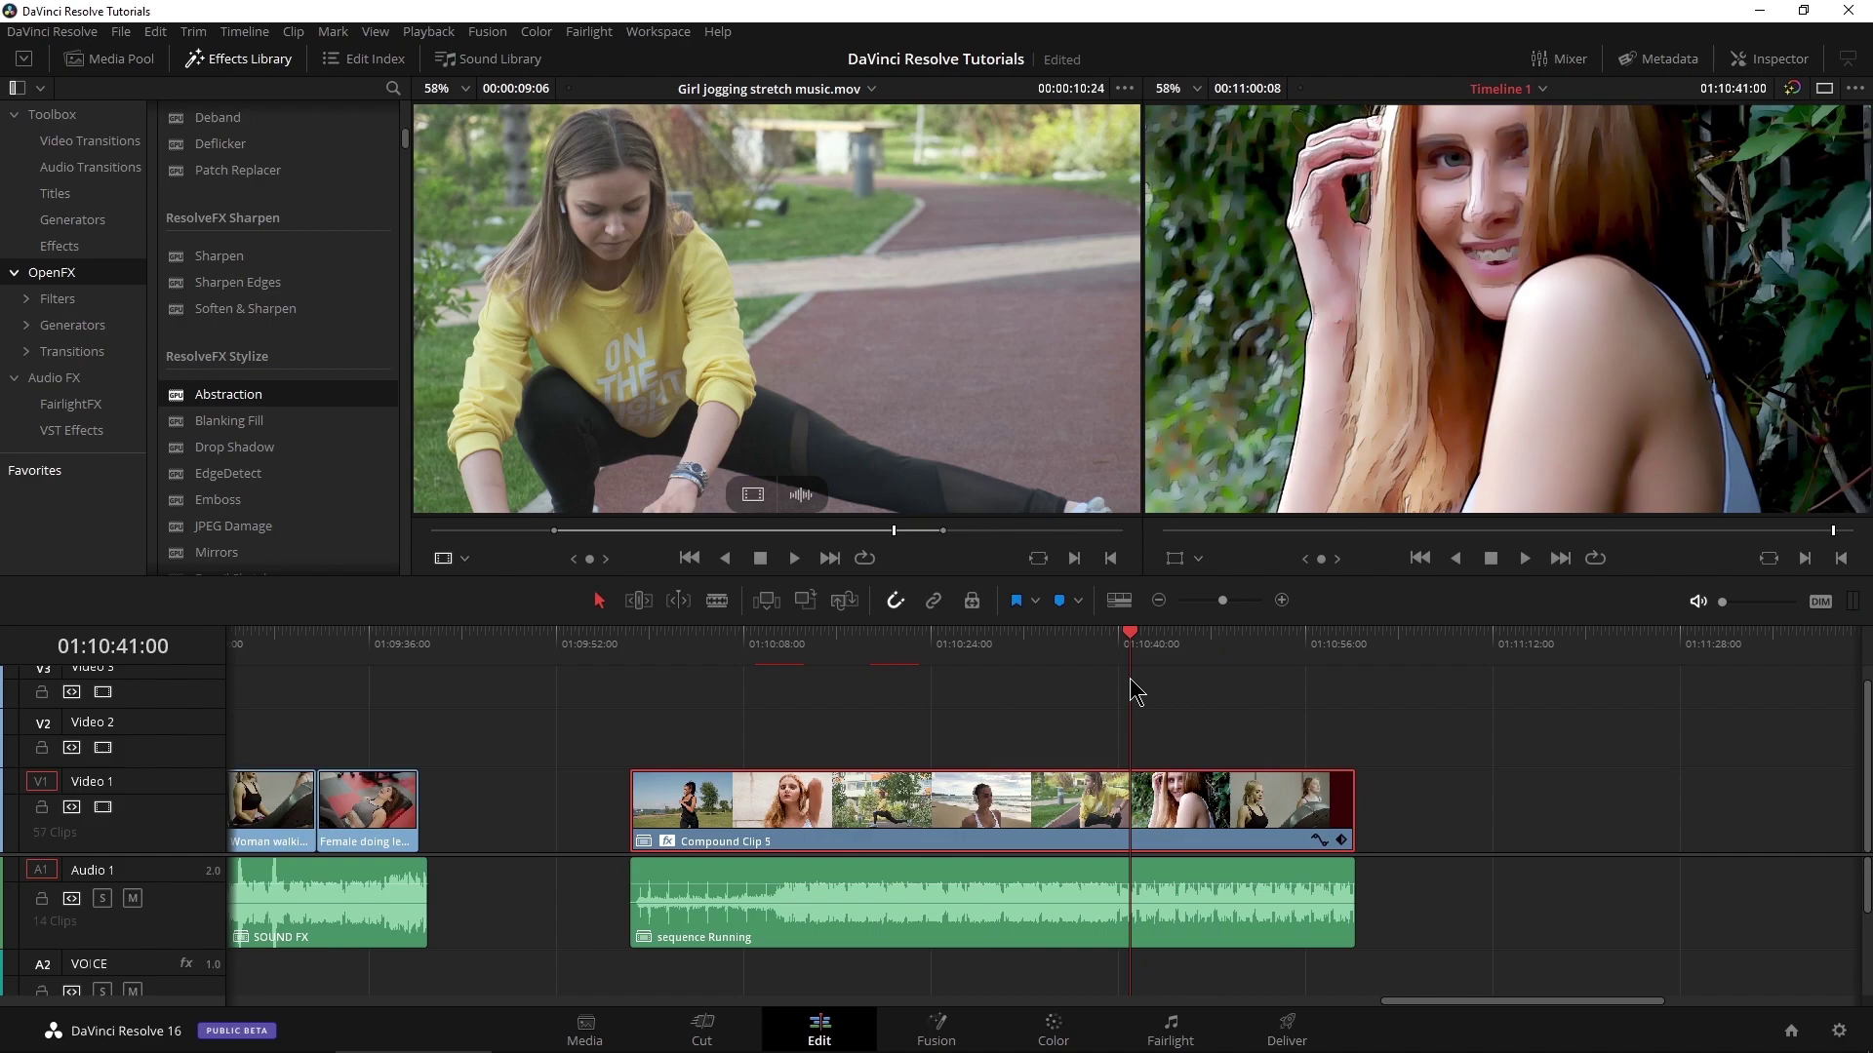
# Review the Abstraction effect's settings and play across the edit to hear the sound
pyautogui.click(1770, 58)
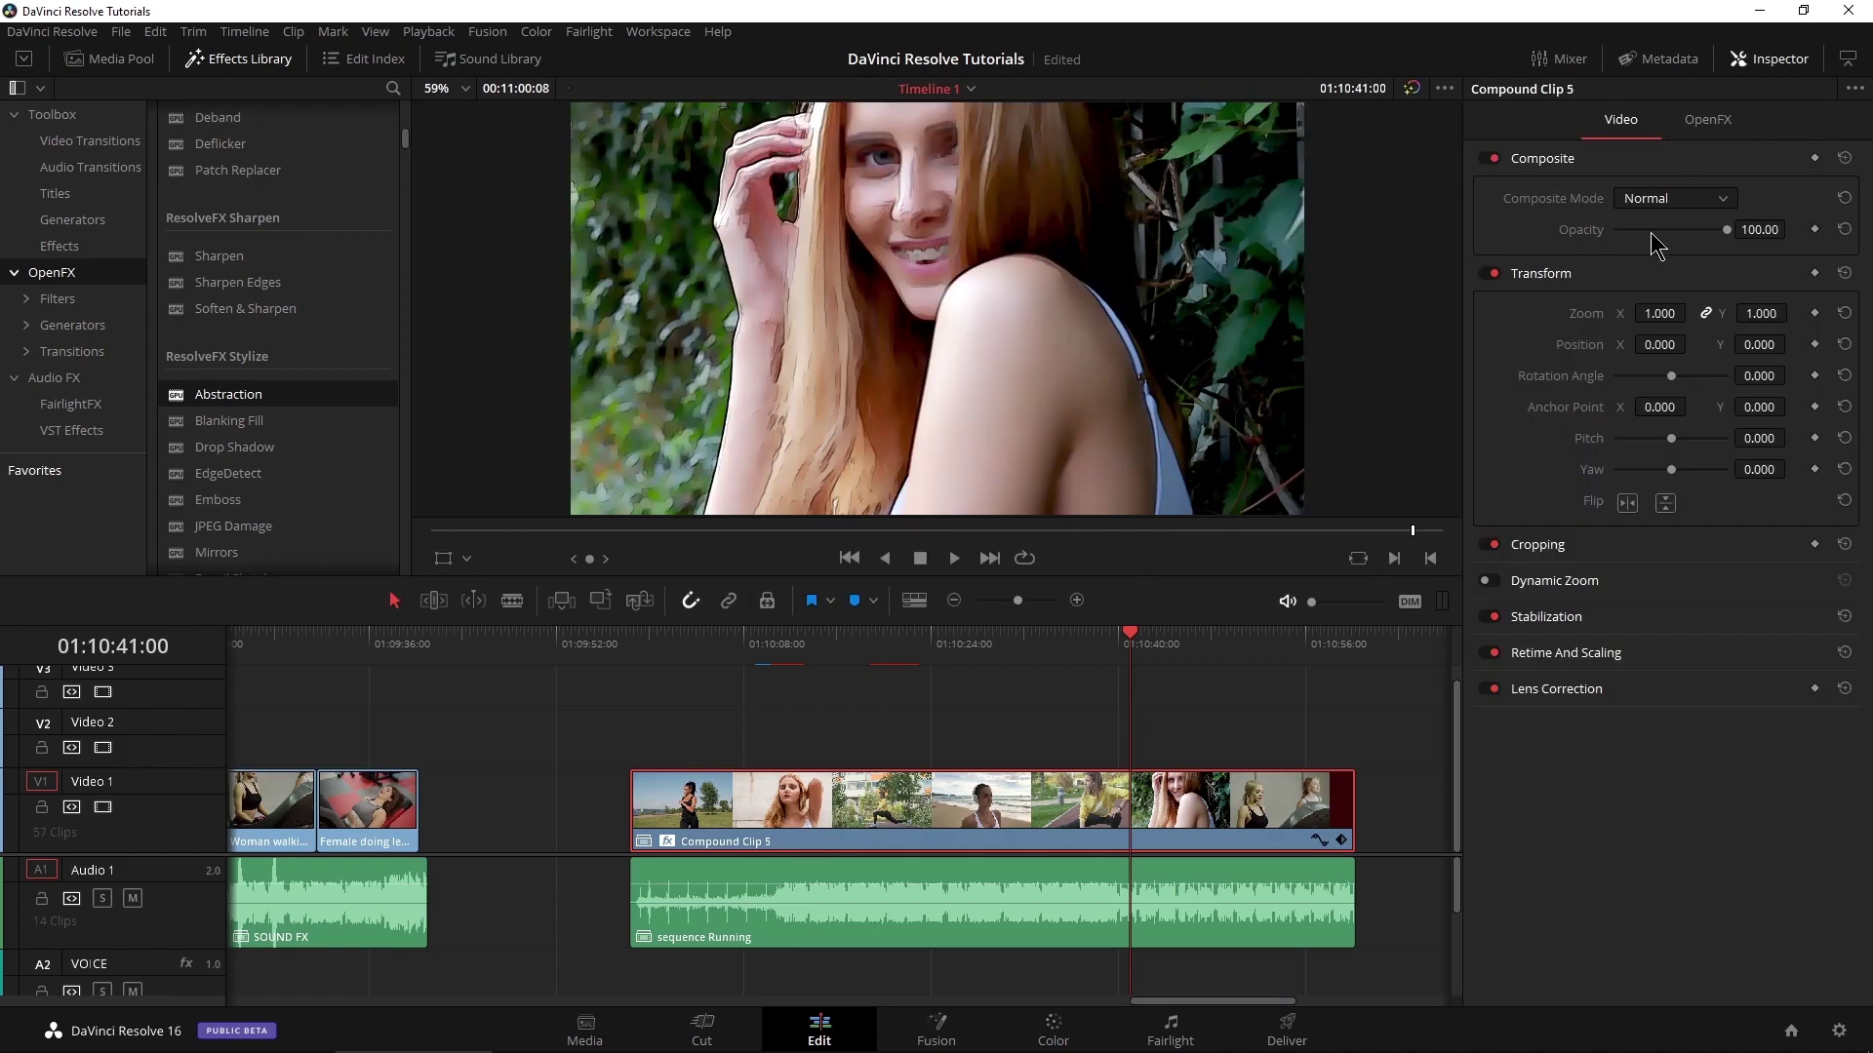
pyautogui.click(1707, 121)
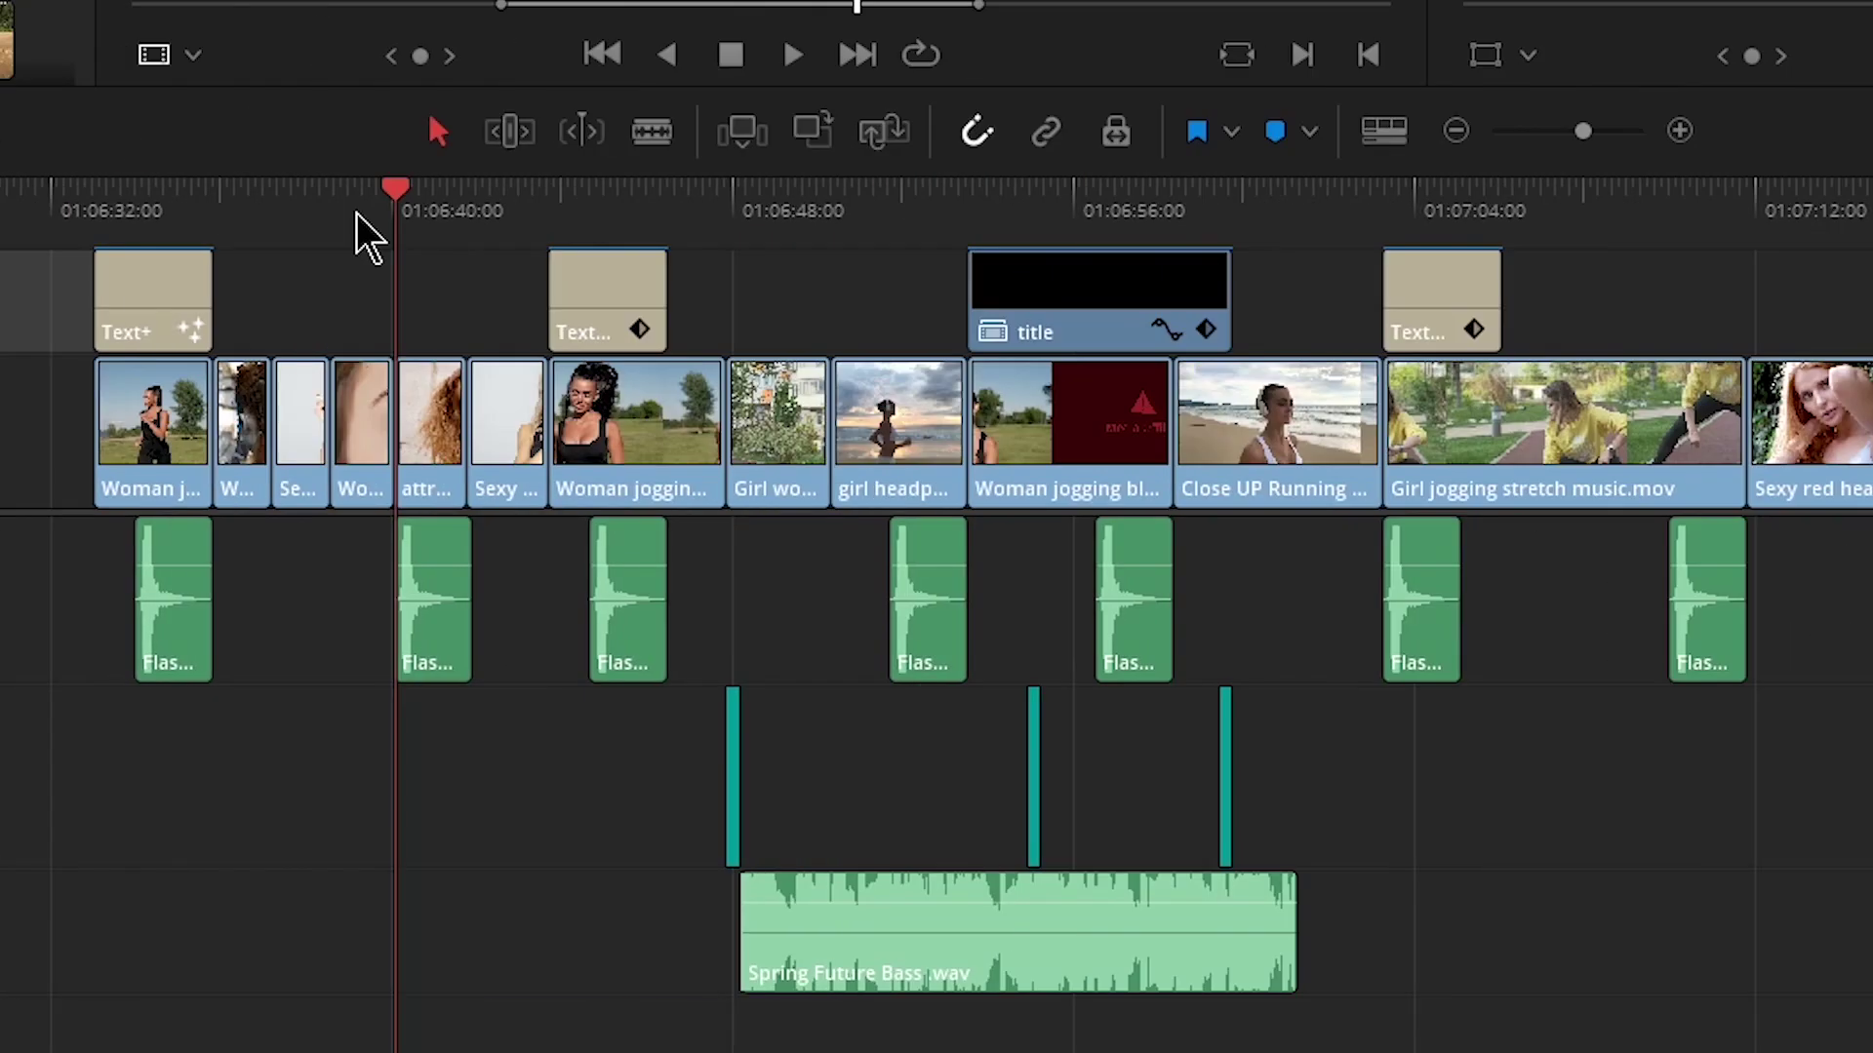
pyautogui.press('Up')
pyautogui.press('Down')
pyautogui.press('space')
pyautogui.press('Up')
# Combine the seven Flash clips and Spring Future Bass.wav into a compound clip named 'audio'
pyautogui.moveTo(78, 580); pyautogui.dragTo(1723, 980)
pyautogui.rightClick(1167, 949)
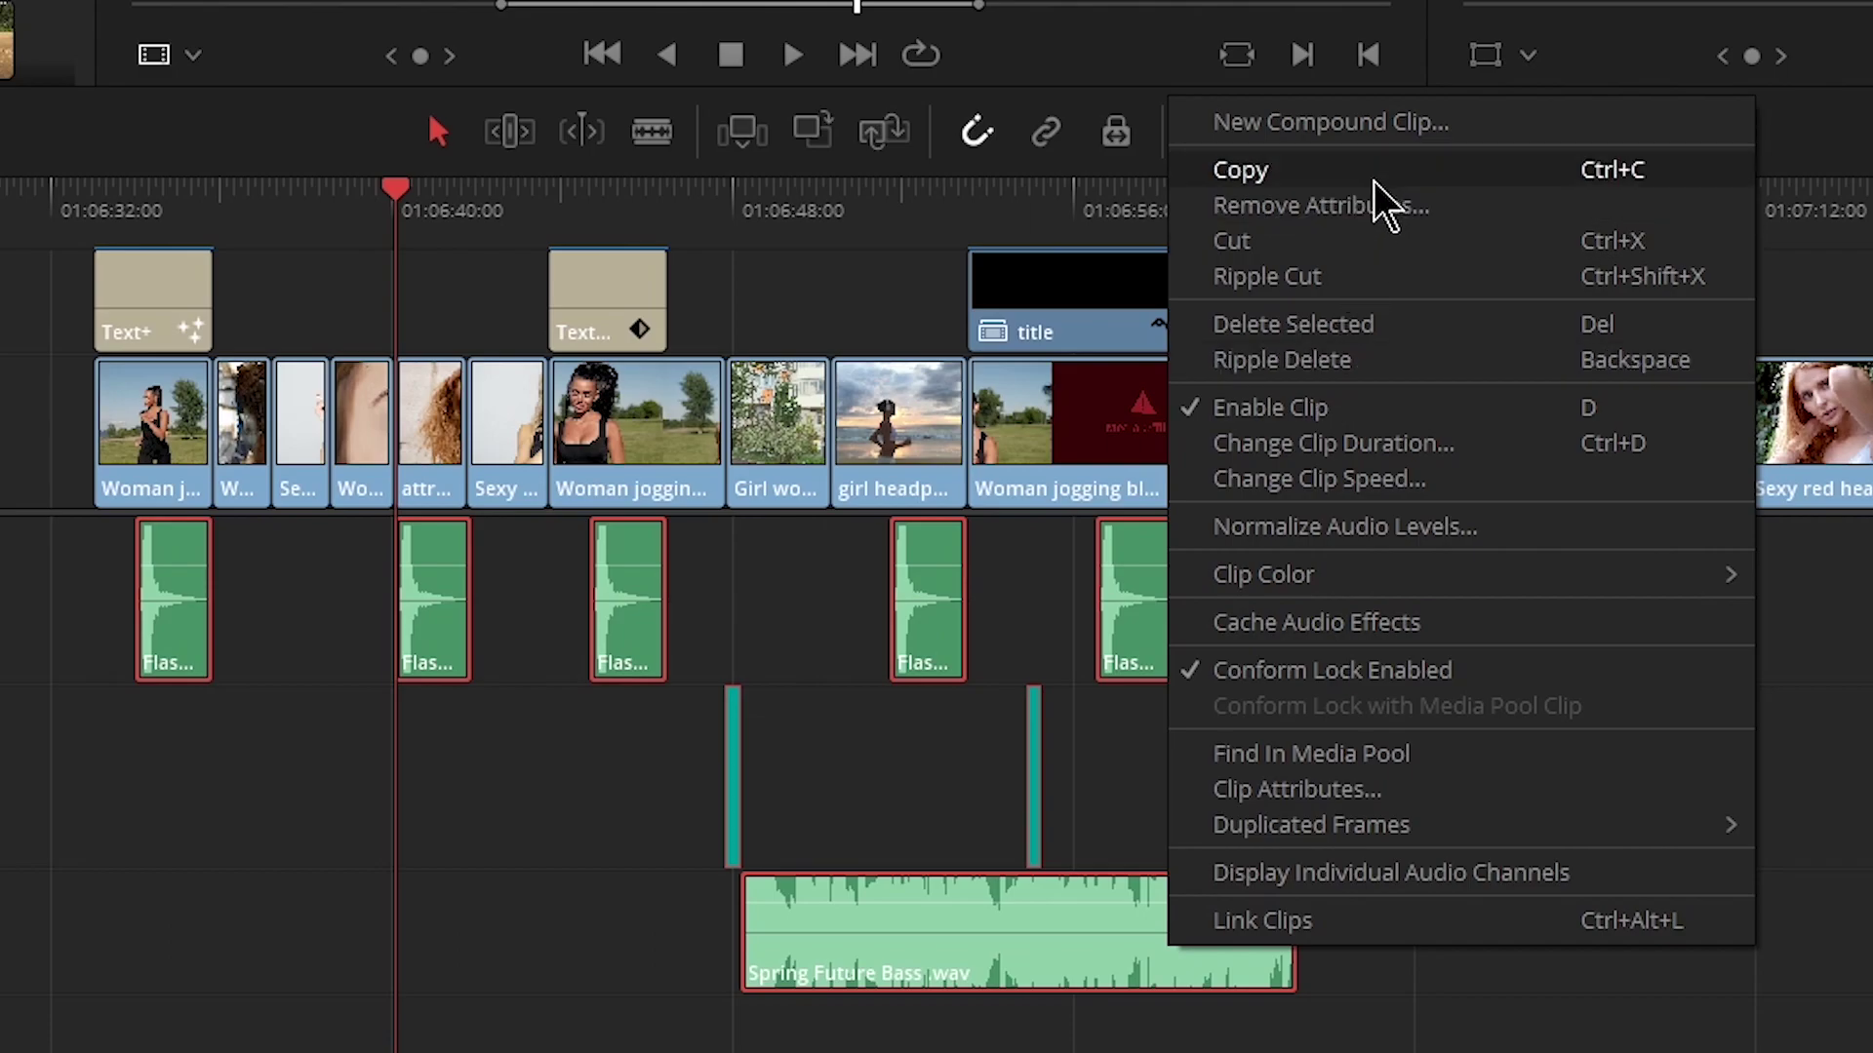
pyautogui.click(1405, 125)
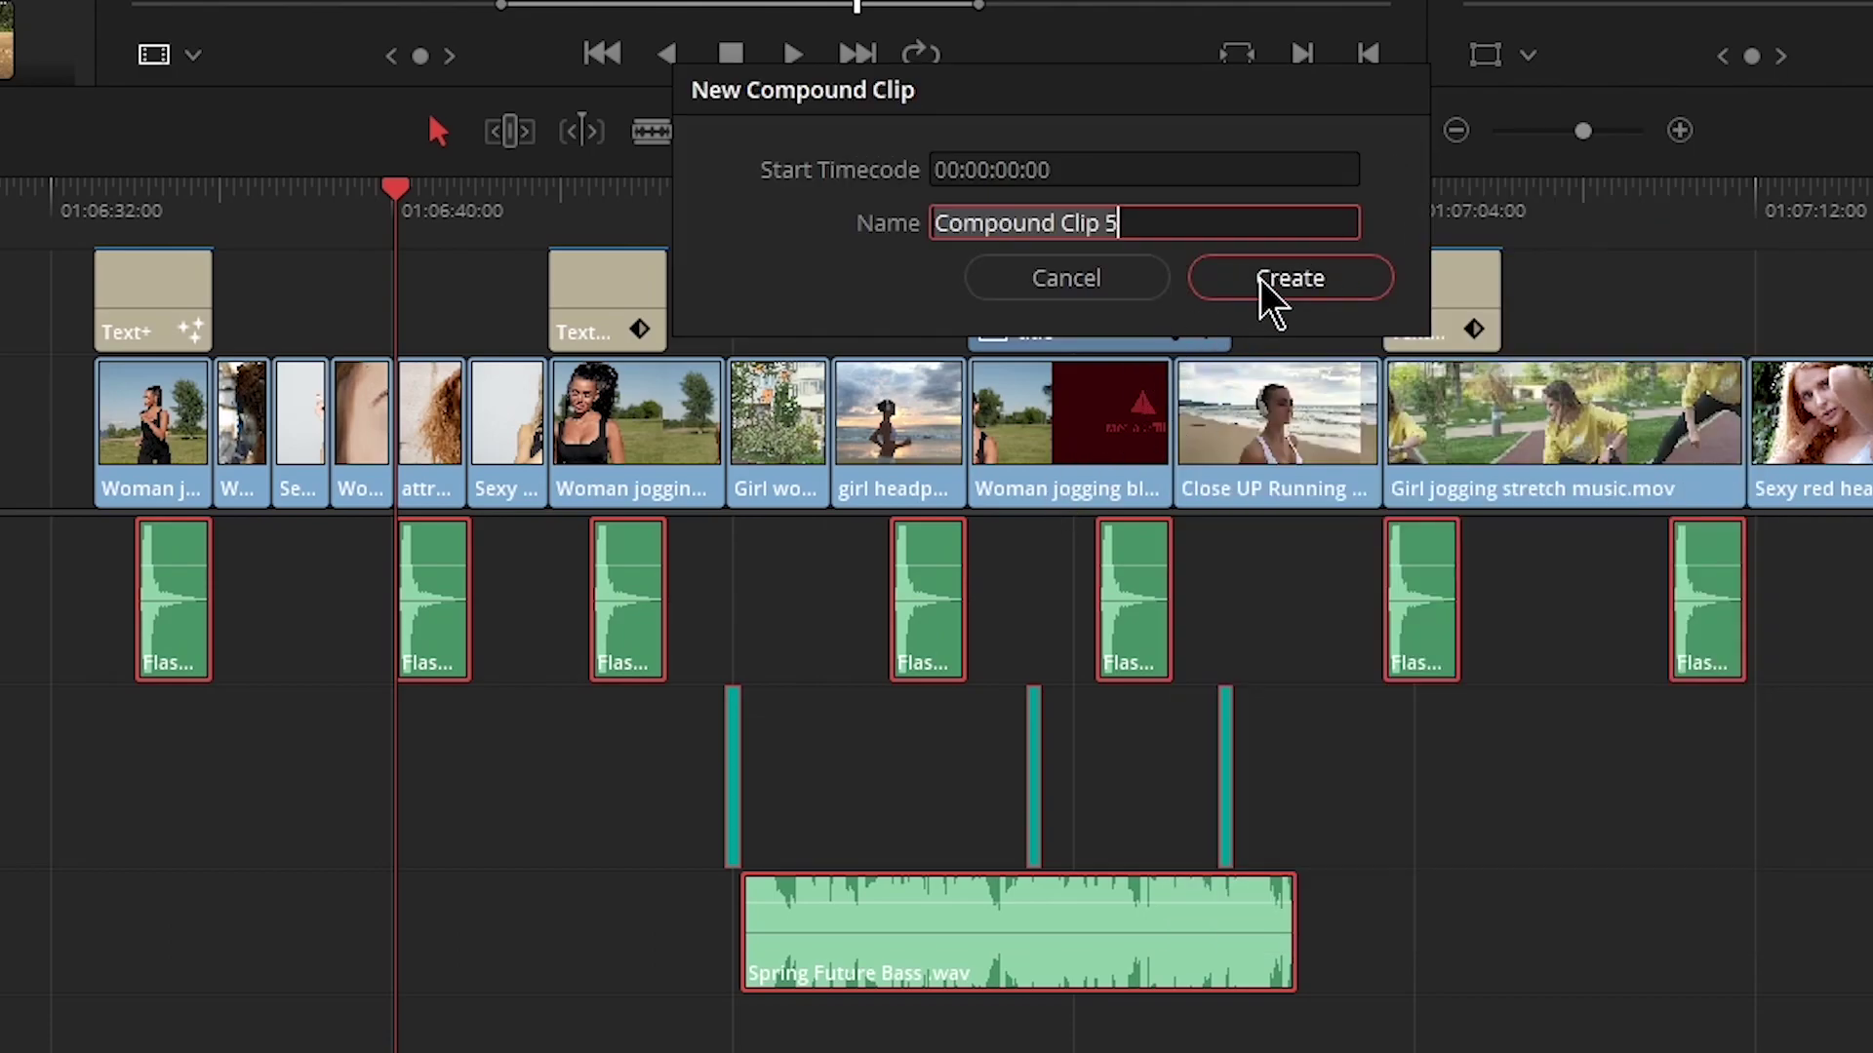
pyautogui.hotkey('ctrl', 'a')
pyautogui.write('audio')
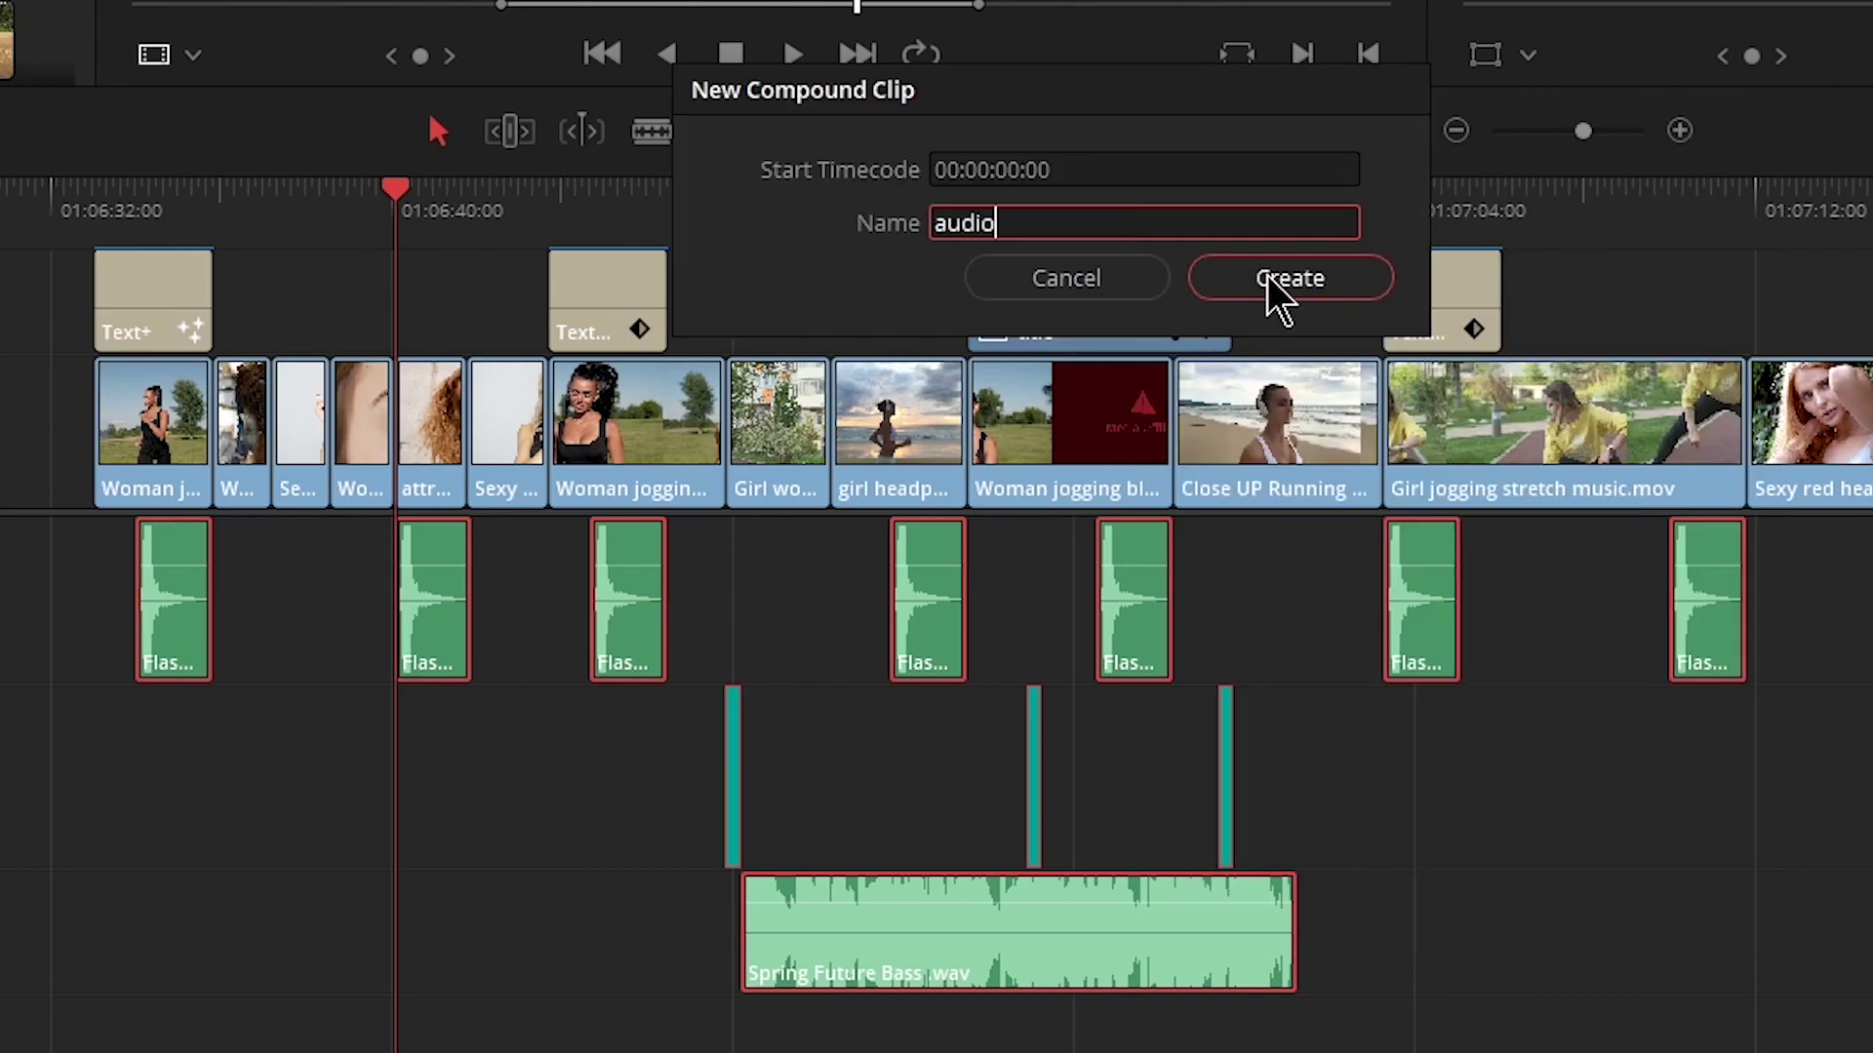
pyautogui.click(1268, 278)
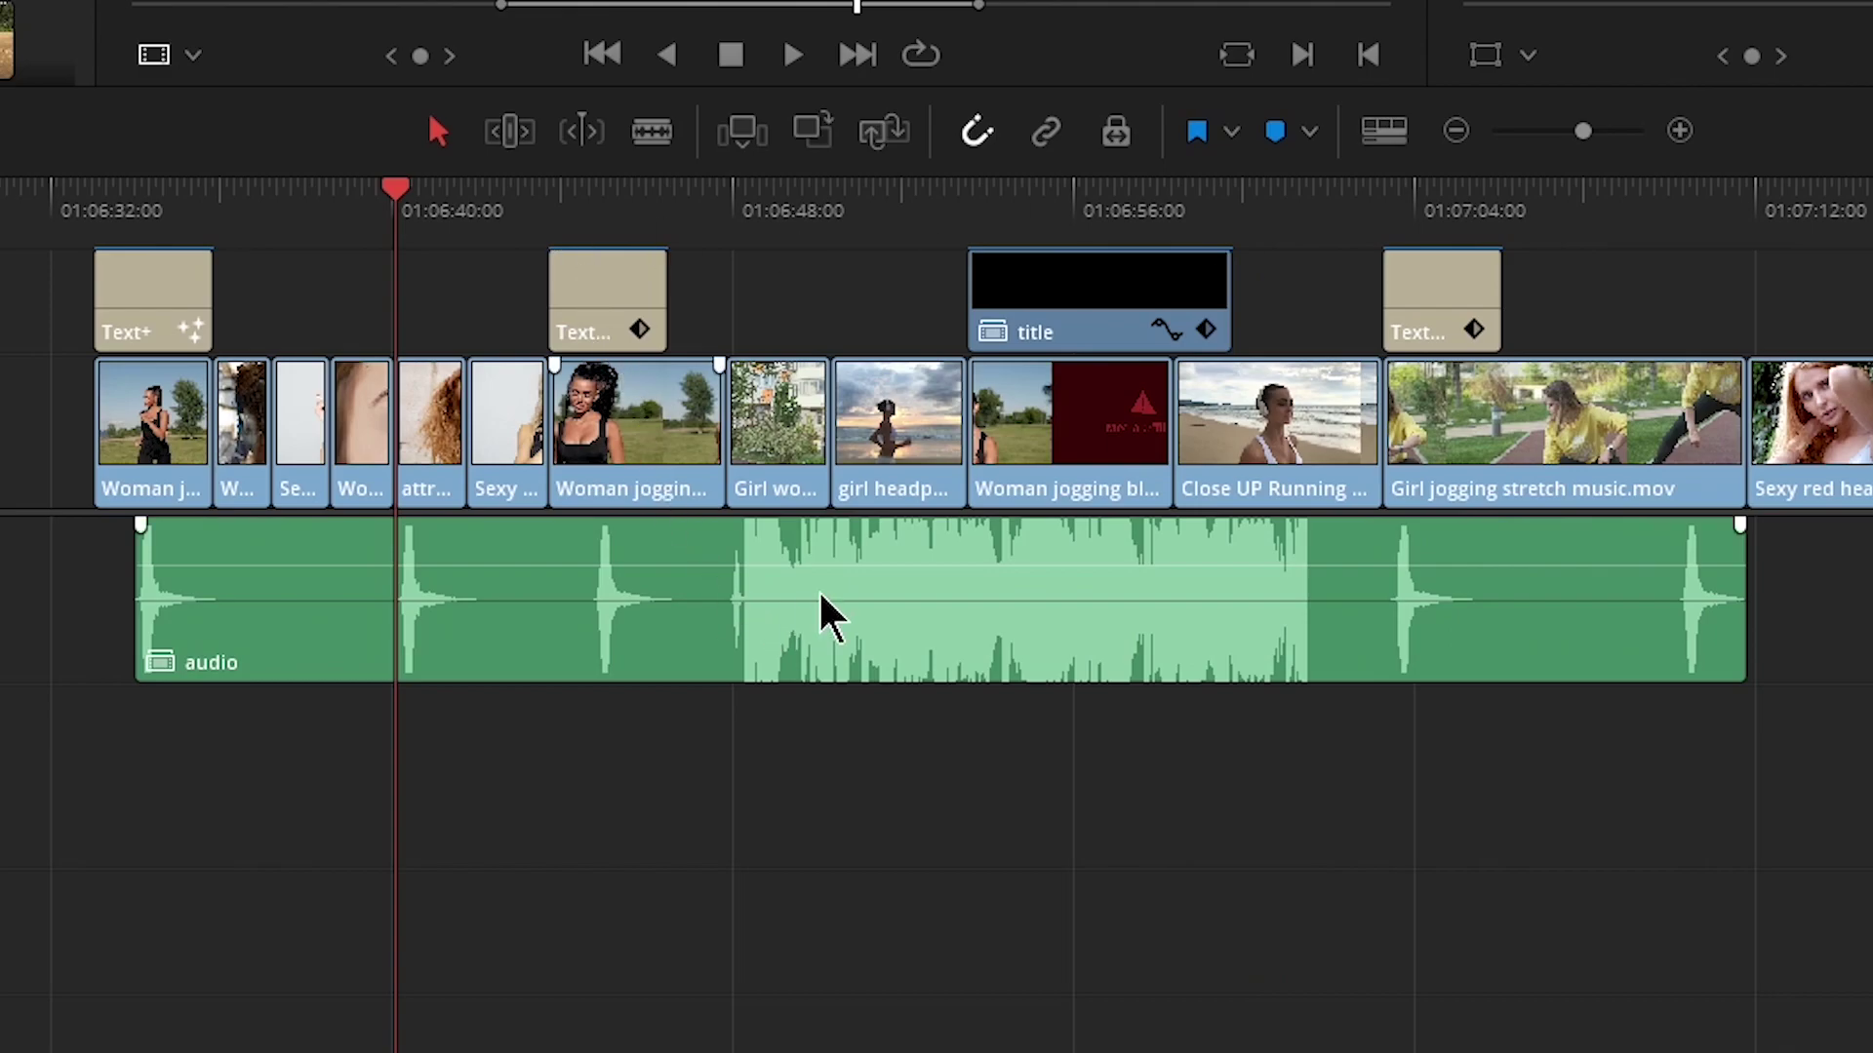
# Lower the audio compound clip's volume to -20.87 in the Inspector
pyautogui.moveTo(846, 559)
pyautogui.mouseDown()
pyautogui.moveTo(840, 607)
pyautogui.moveTo(849, 564)
pyautogui.mouseUp()
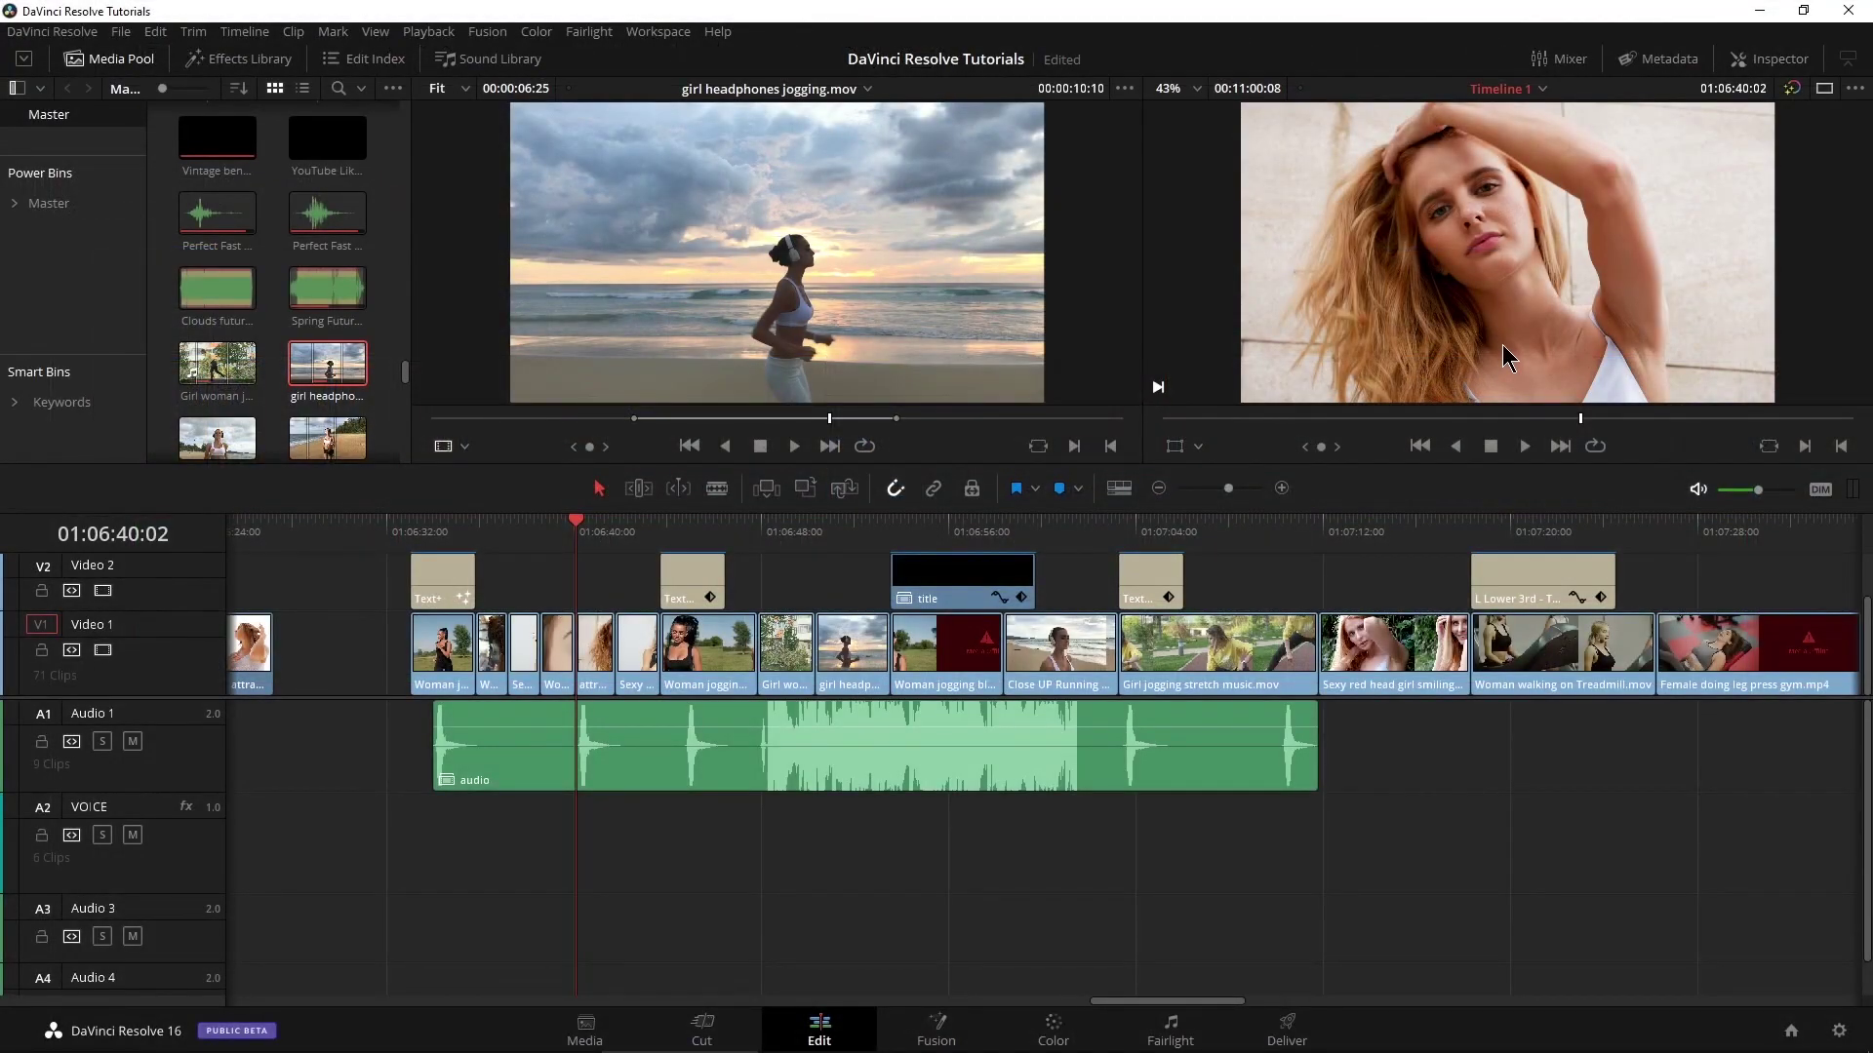
pyautogui.click(1768, 59)
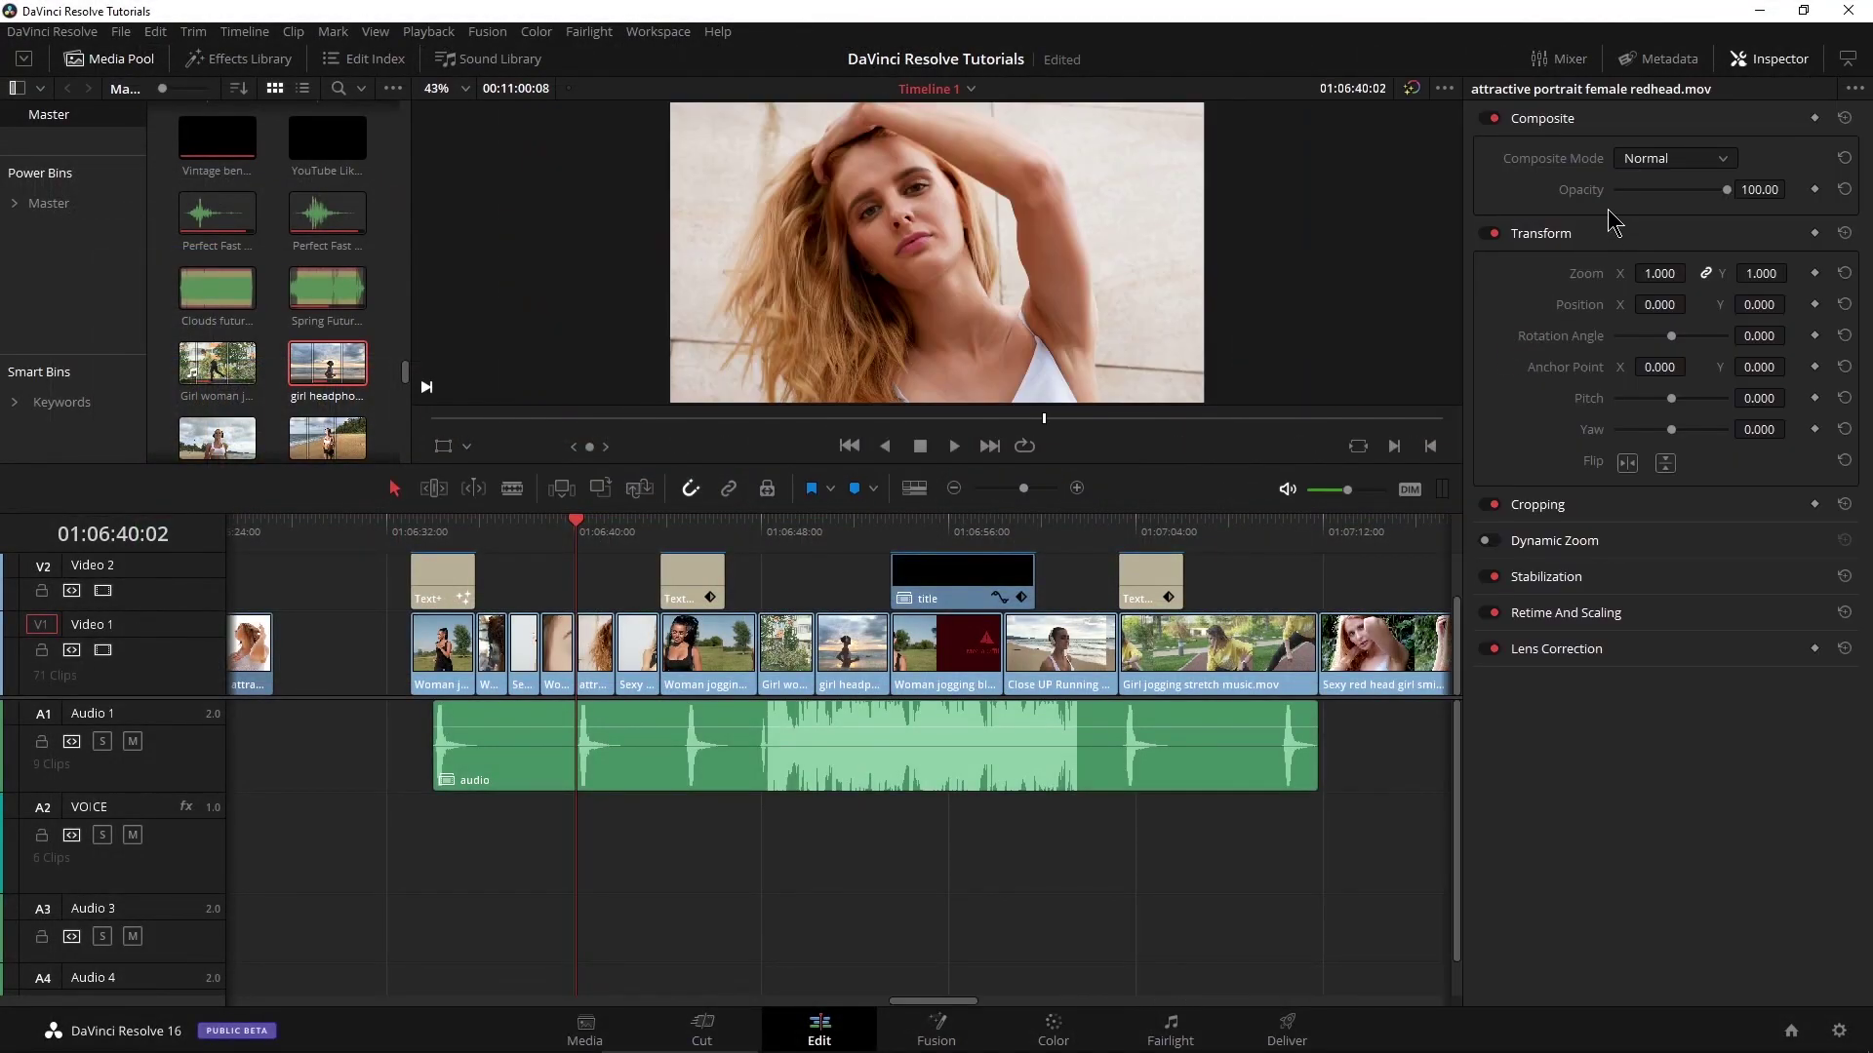
pyautogui.click(782, 786)
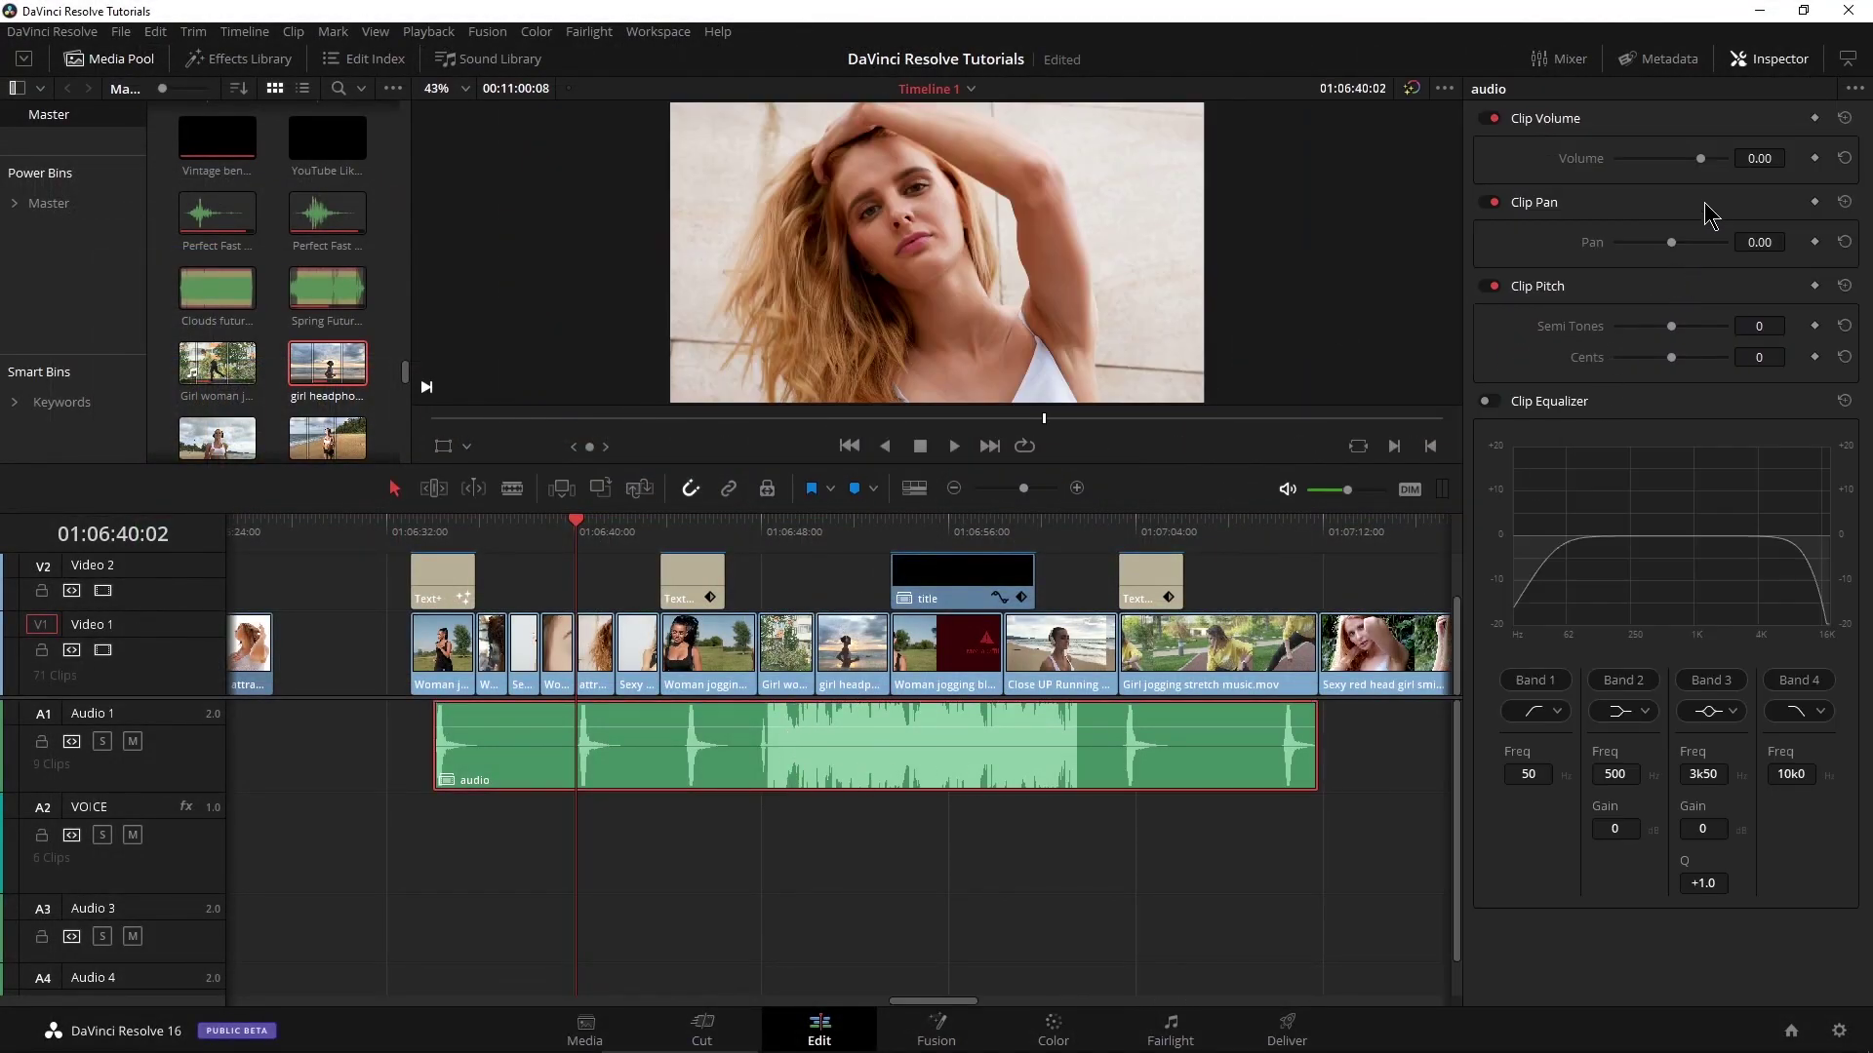
pyautogui.moveTo(1702, 158)
pyautogui.mouseDown()
pyautogui.moveTo(1684, 162)
pyautogui.moveTo(1716, 167)
pyautogui.moveTo(1687, 174)
pyautogui.moveTo(1704, 162)
pyautogui.mouseUp()
pyautogui.click(1739, 59)
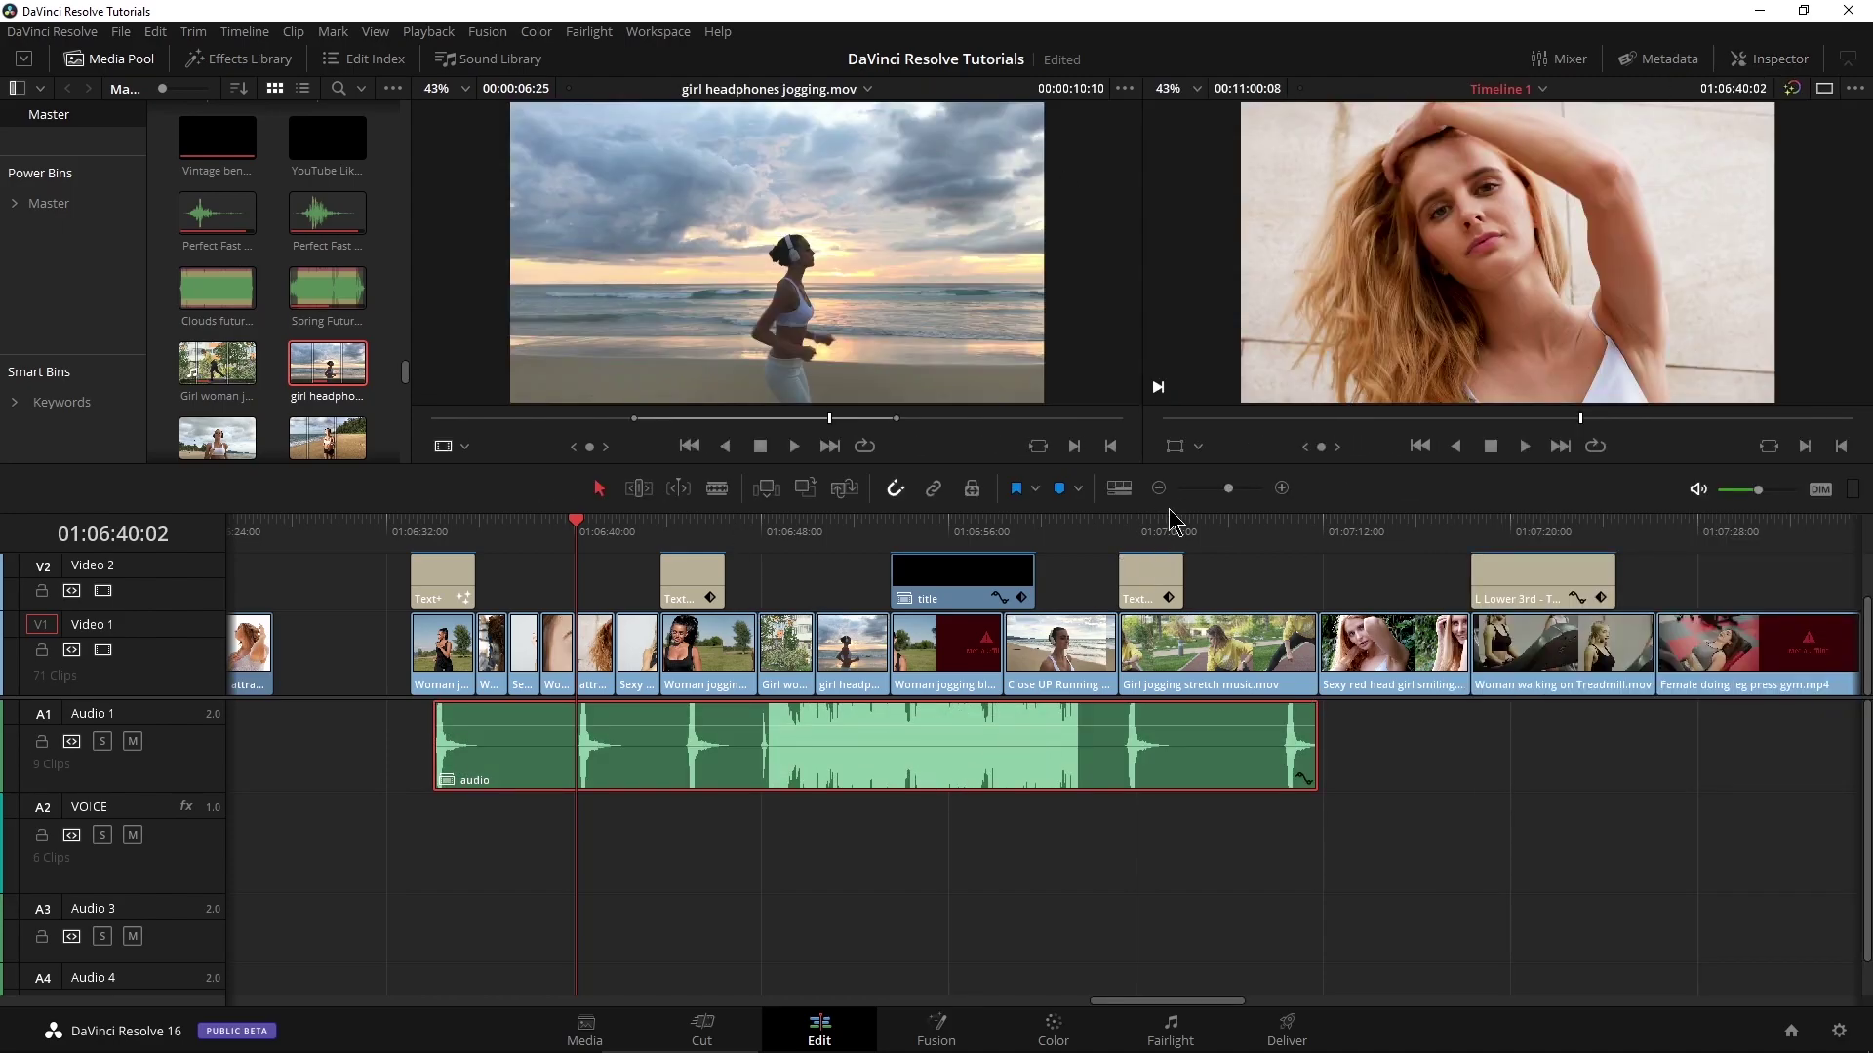
# Place extra copies of the audio compound clip further along Audio 1 and a lower track
pyautogui.moveTo(1227, 493); pyautogui.dragTo(1215, 493)
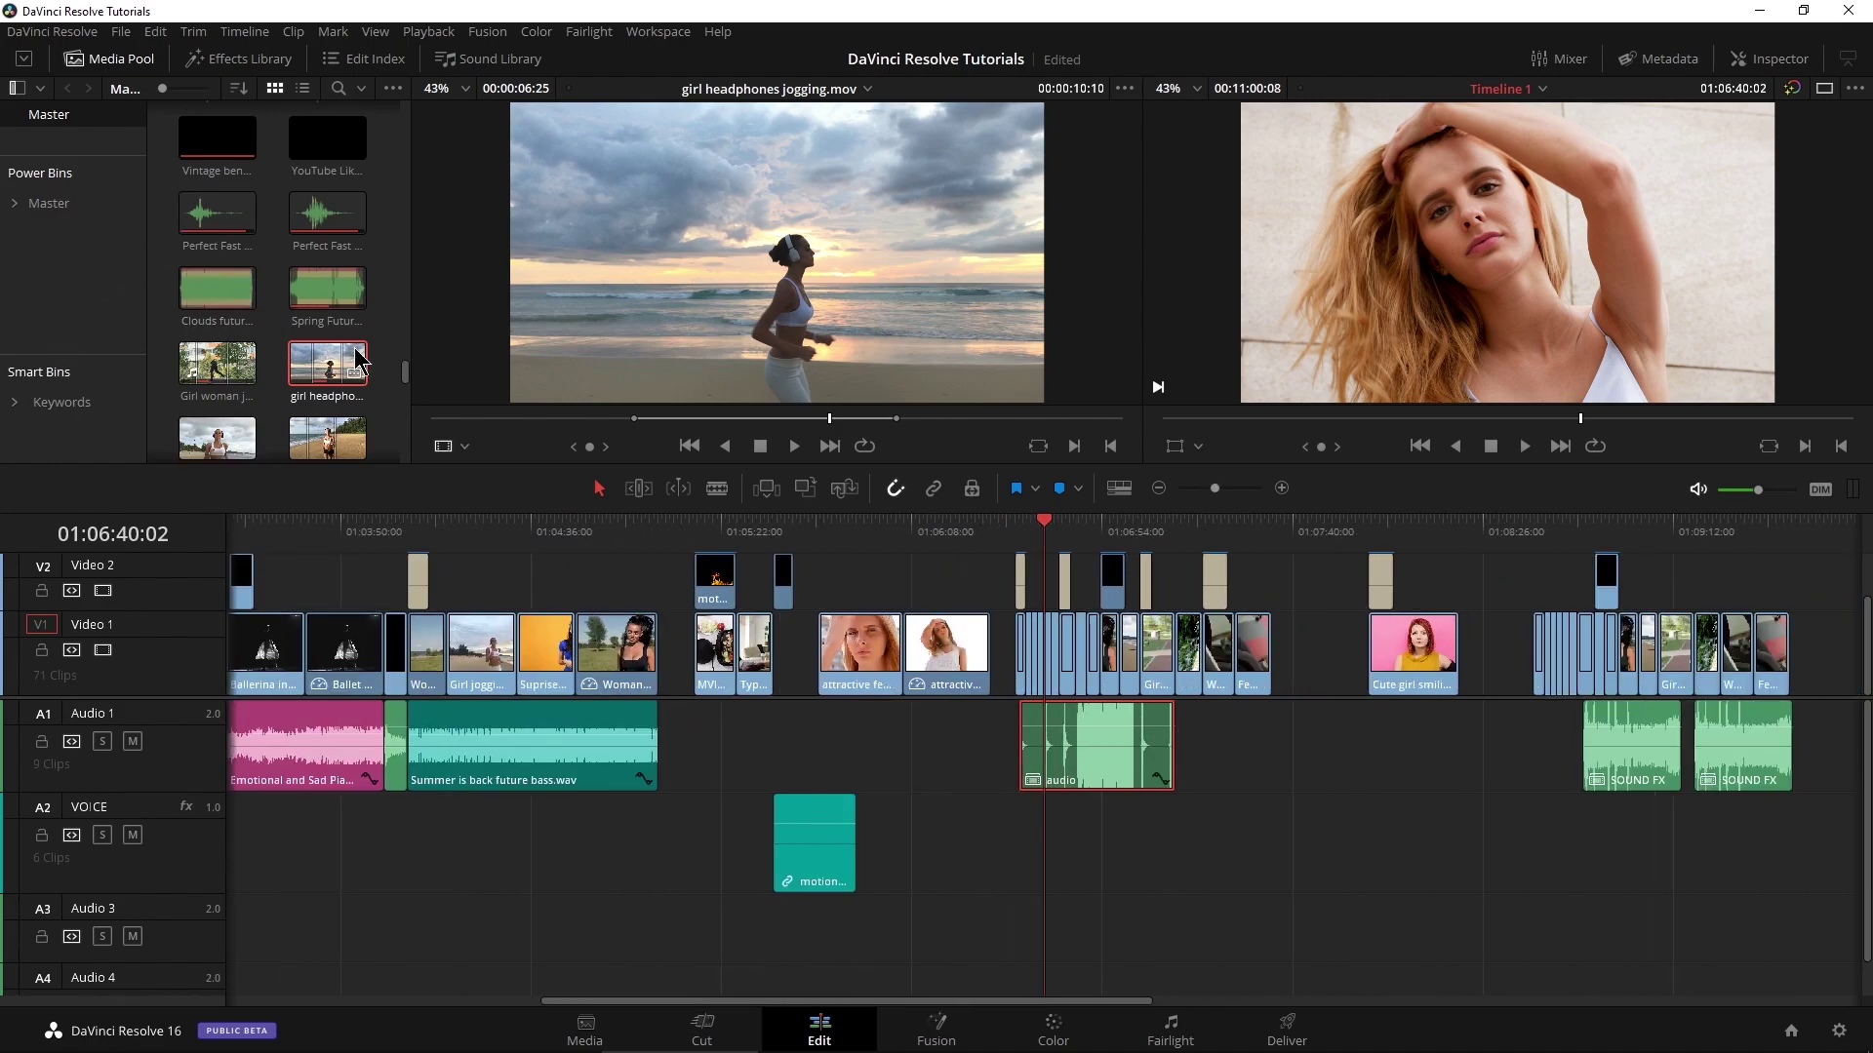
pyautogui.moveTo(406, 372); pyautogui.dragTo(406, 454)
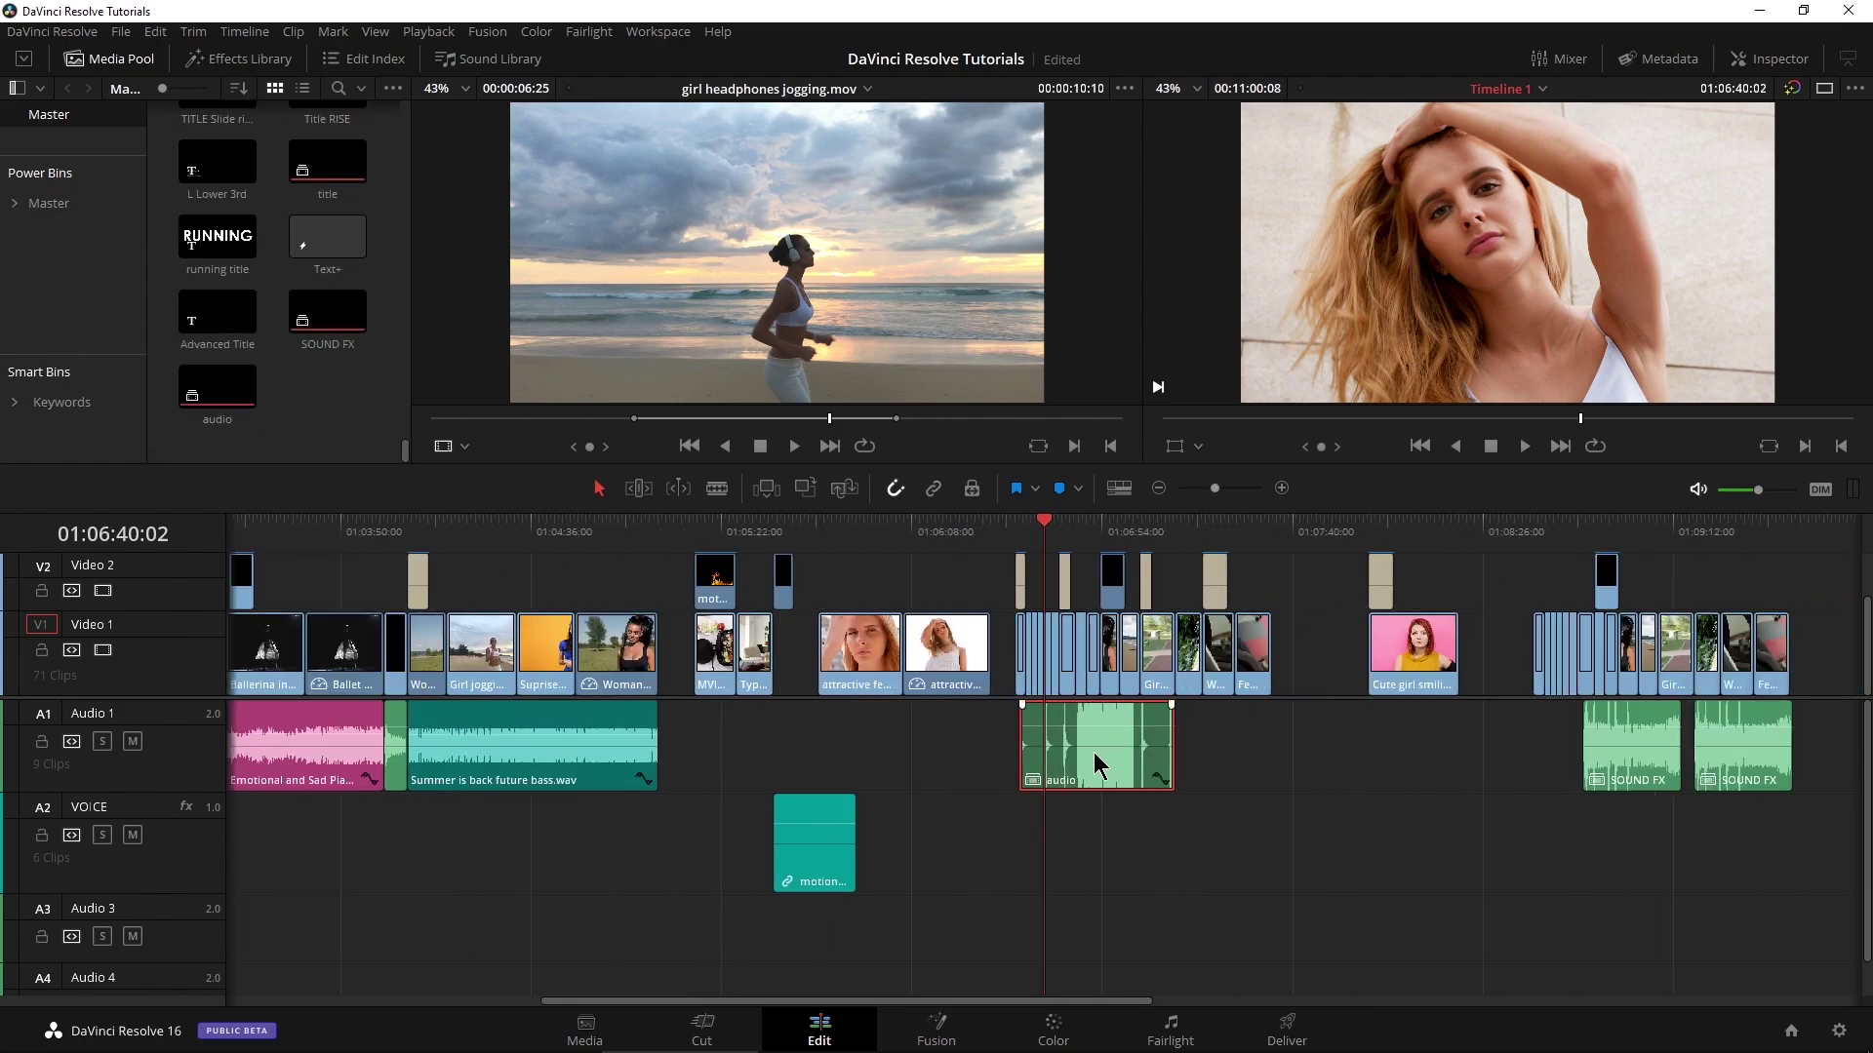
pyautogui.moveTo(1096, 766); pyautogui.dragTo(1305, 766)
pyautogui.moveTo(243, 403); pyautogui.dragTo(1431, 836)
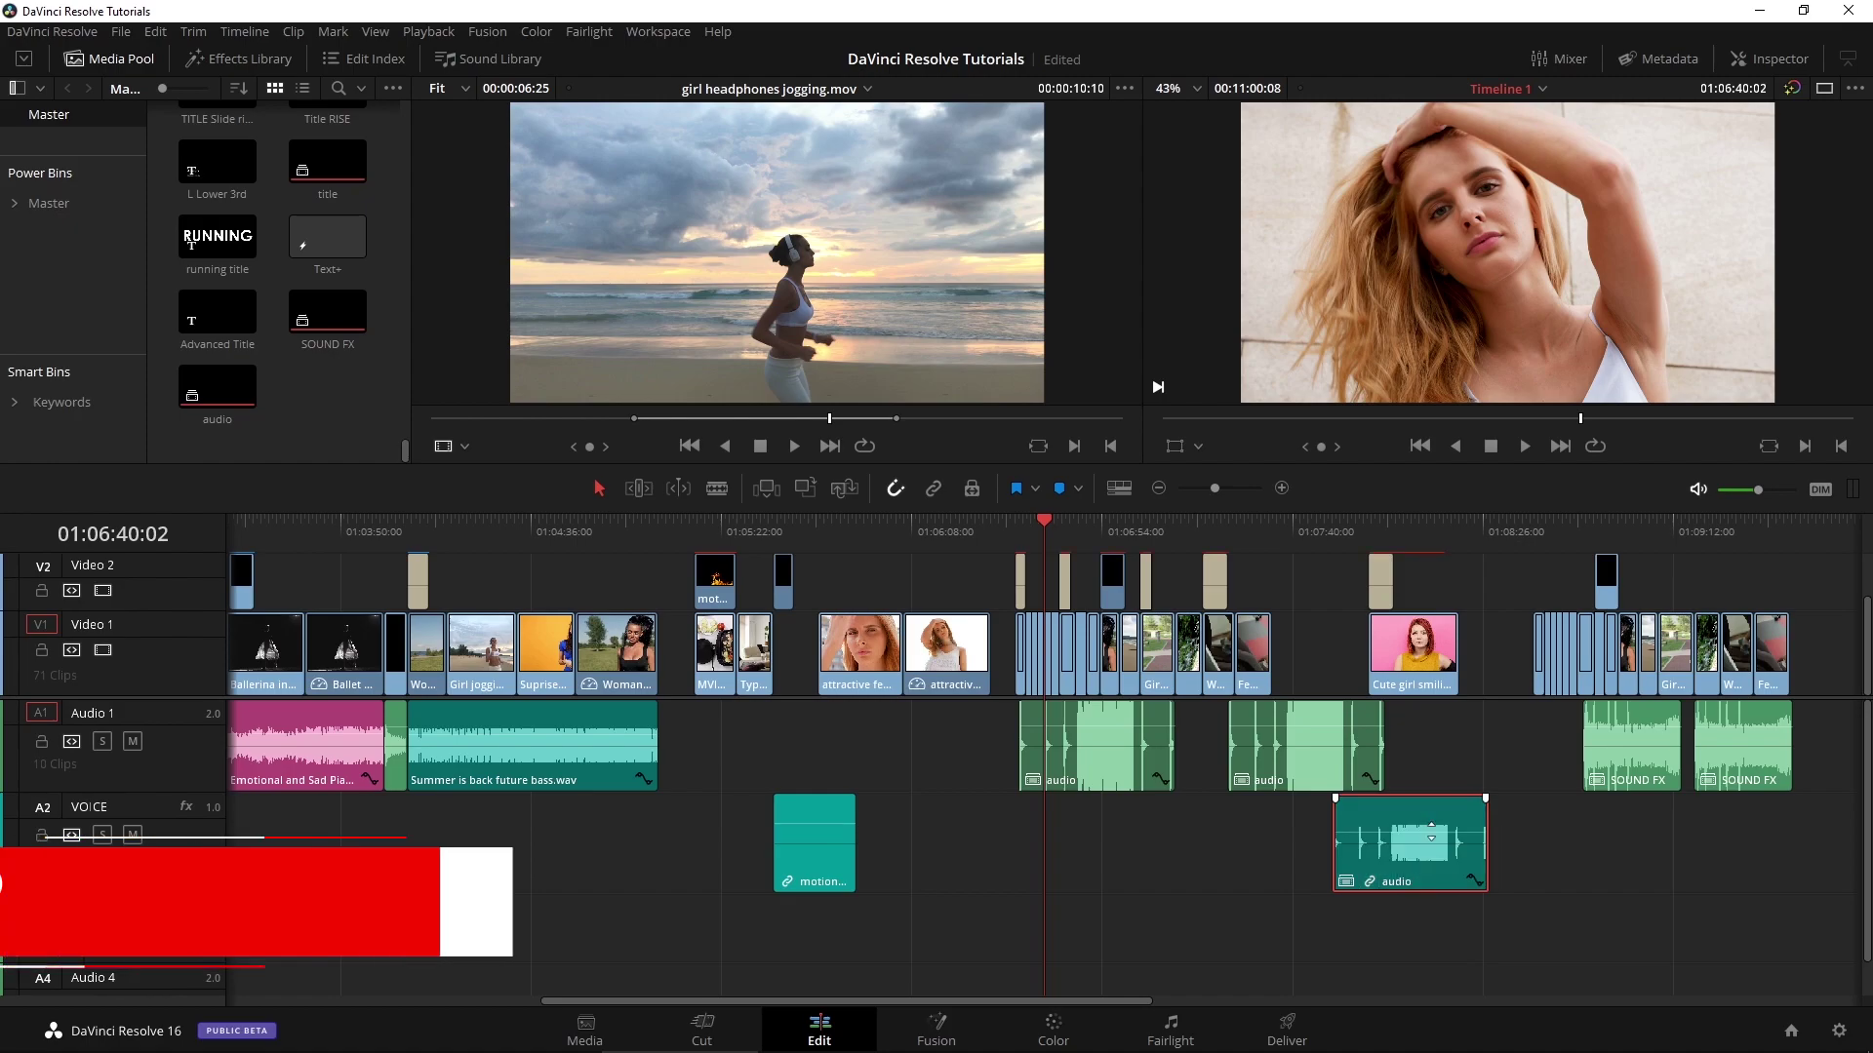
pyautogui.scroll(1, 1117, 756)
pyautogui.scroll(2, 1117, 756)
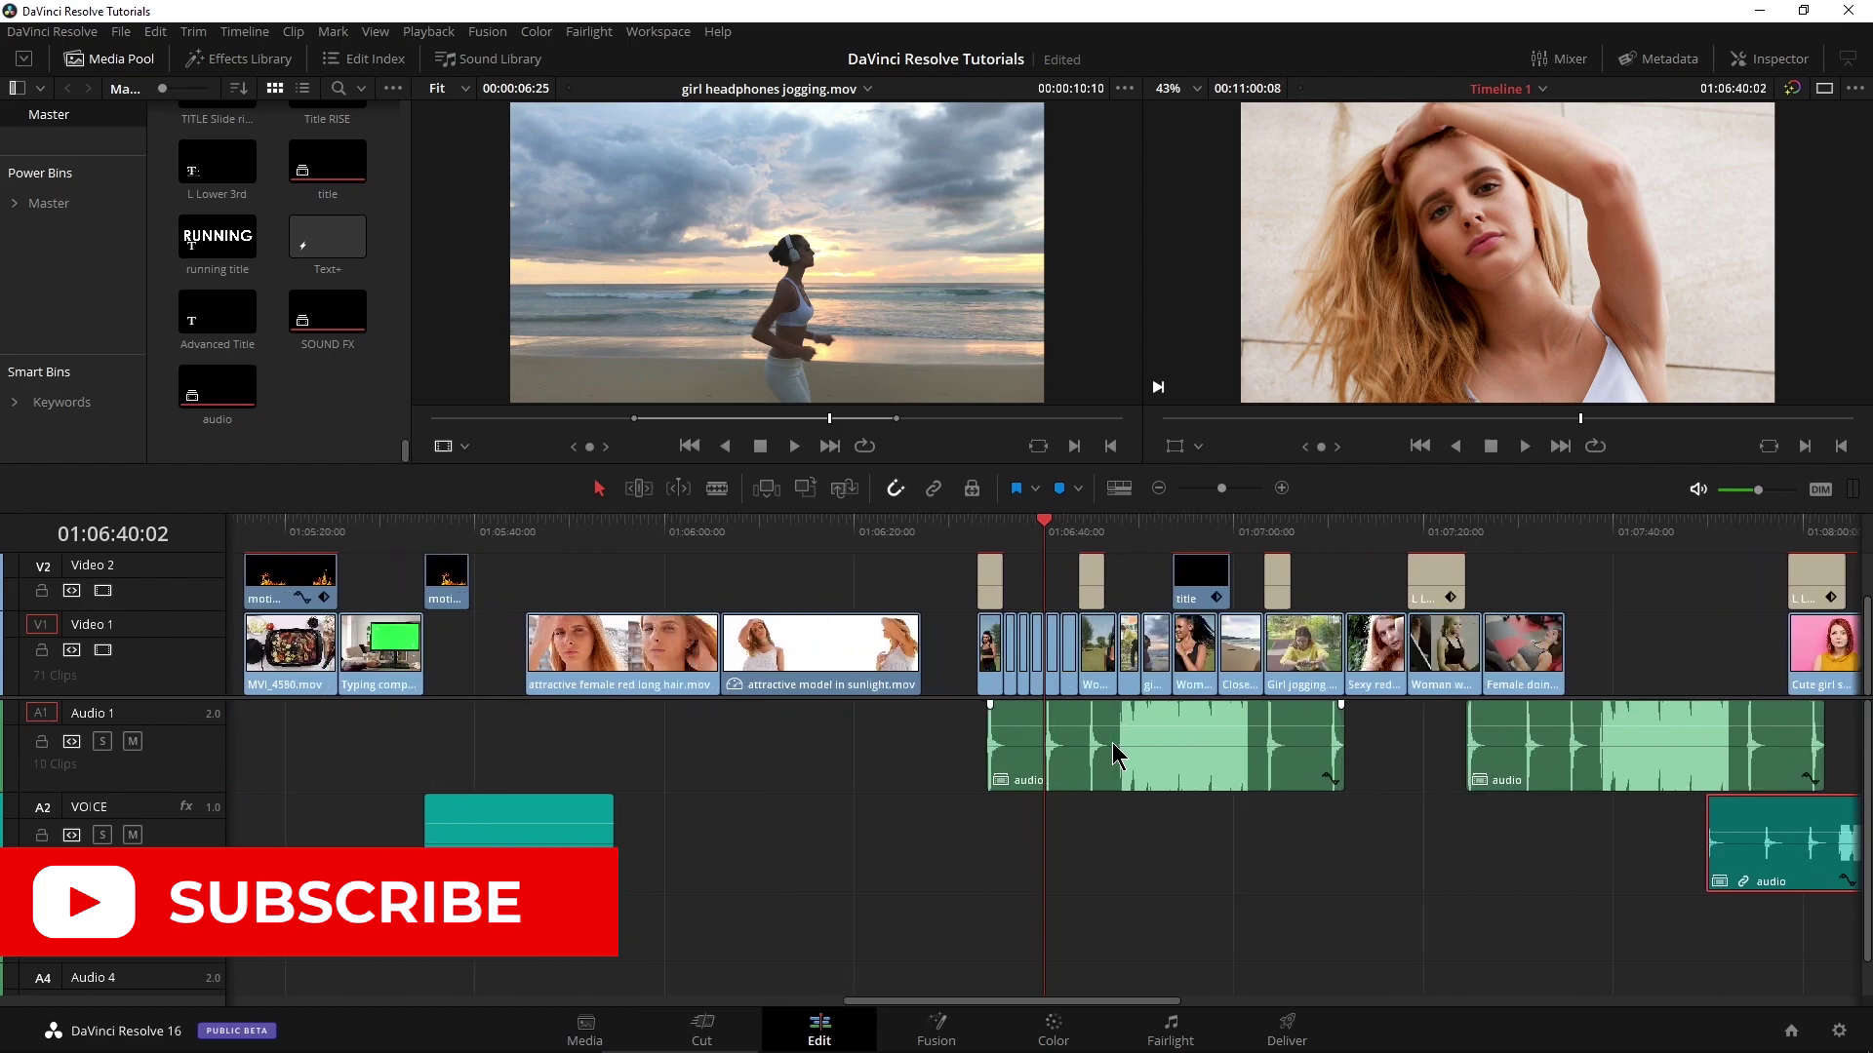
pyautogui.scroll(1, 1117, 756)
pyautogui.hscroll(5, 1083, 756)
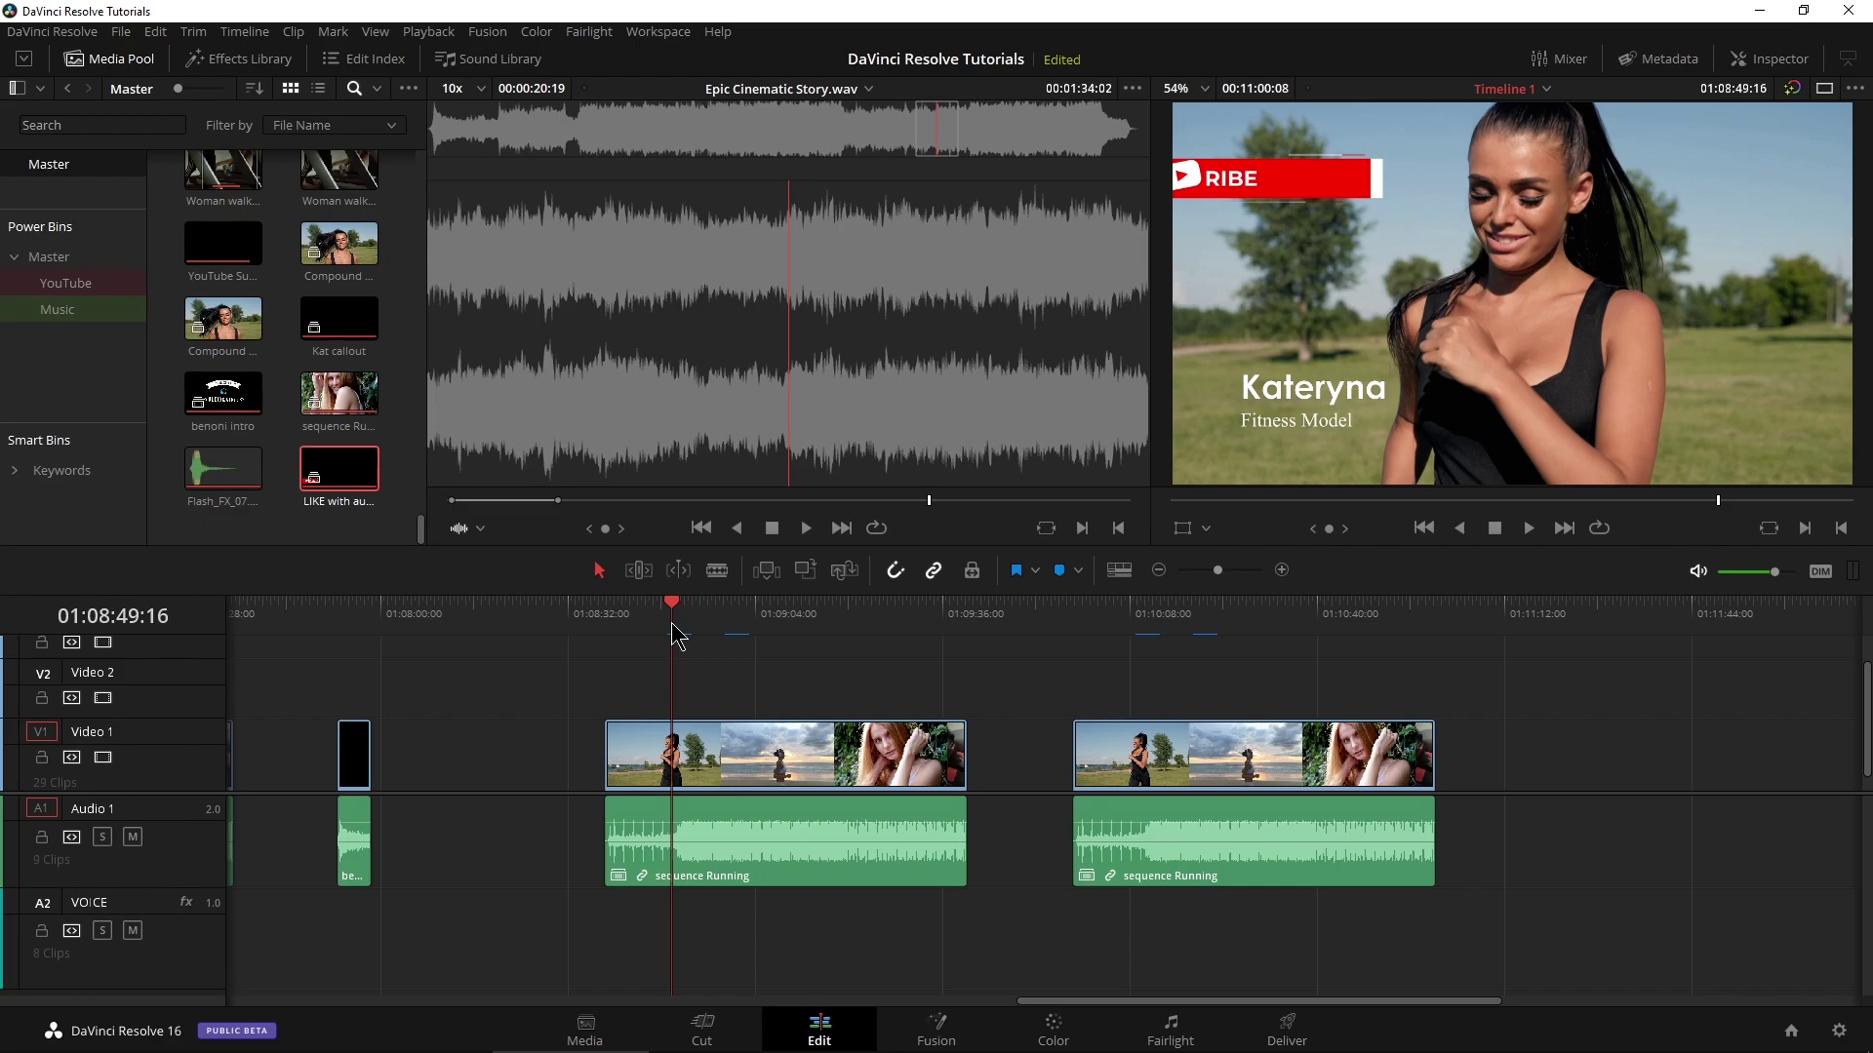
pyautogui.press('space')
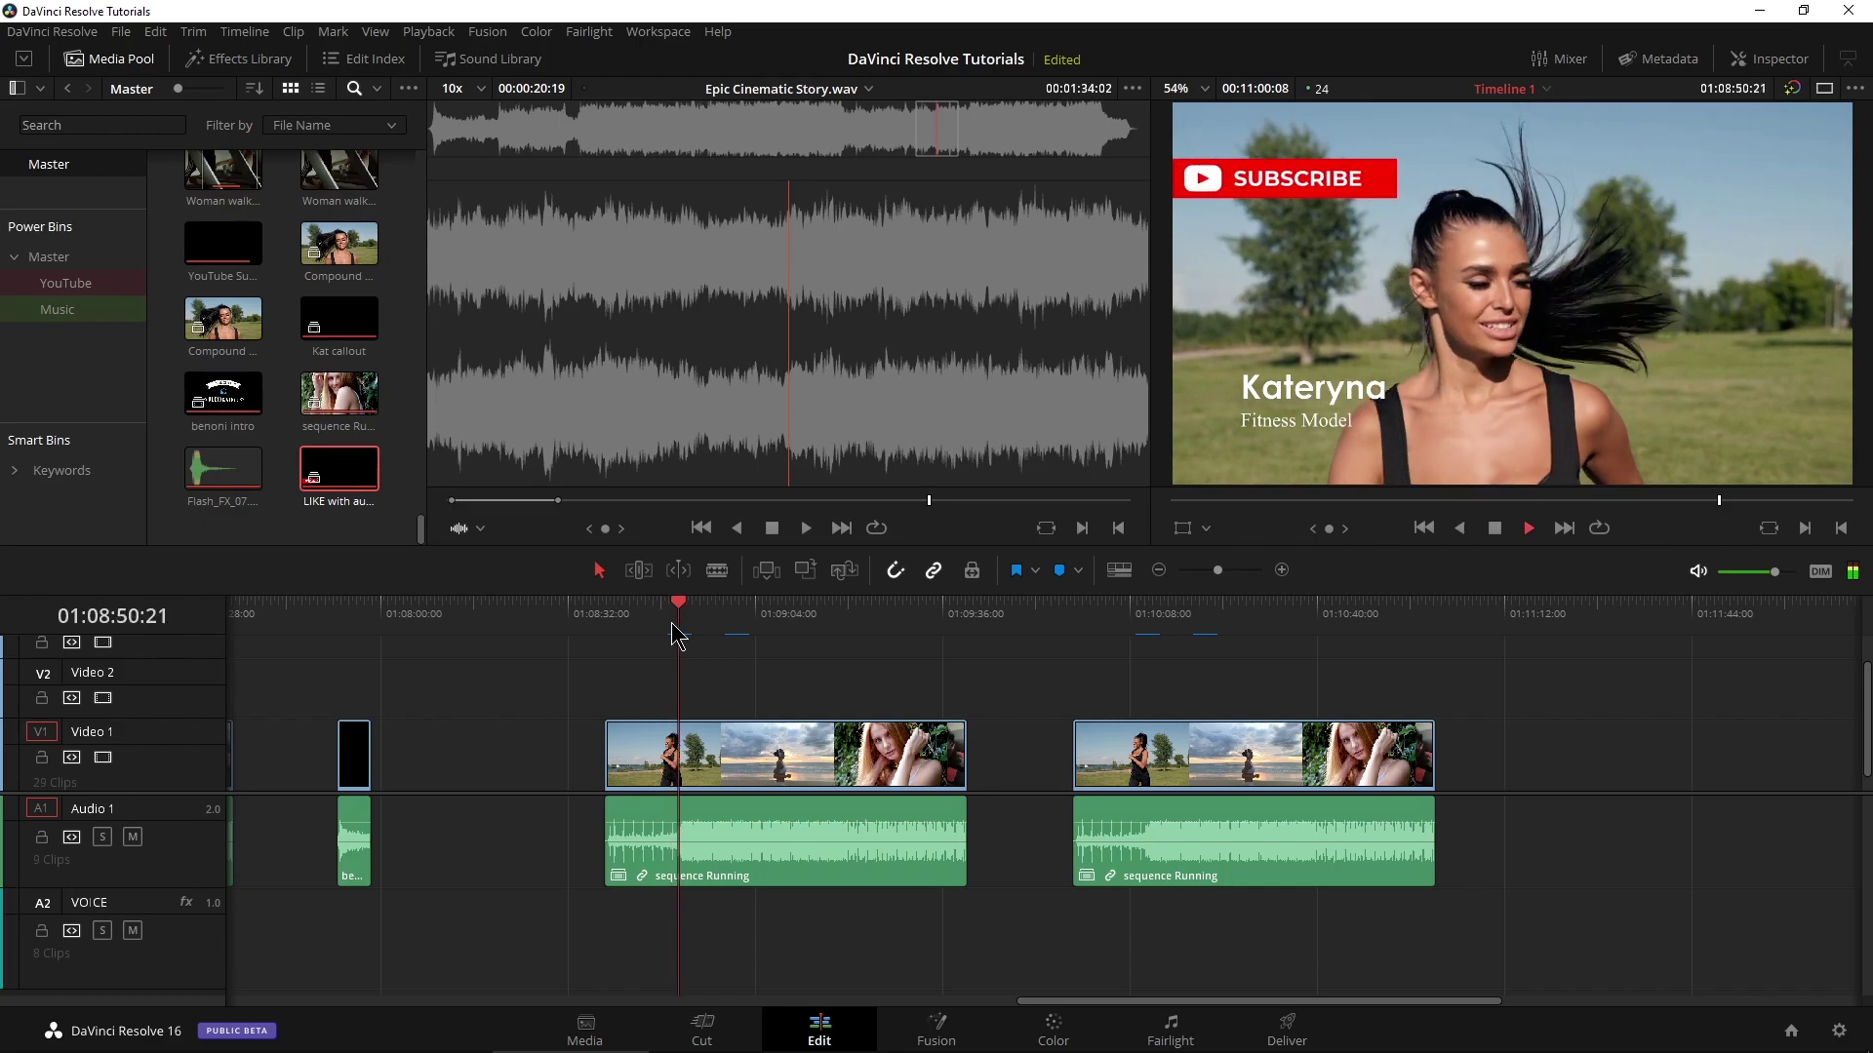